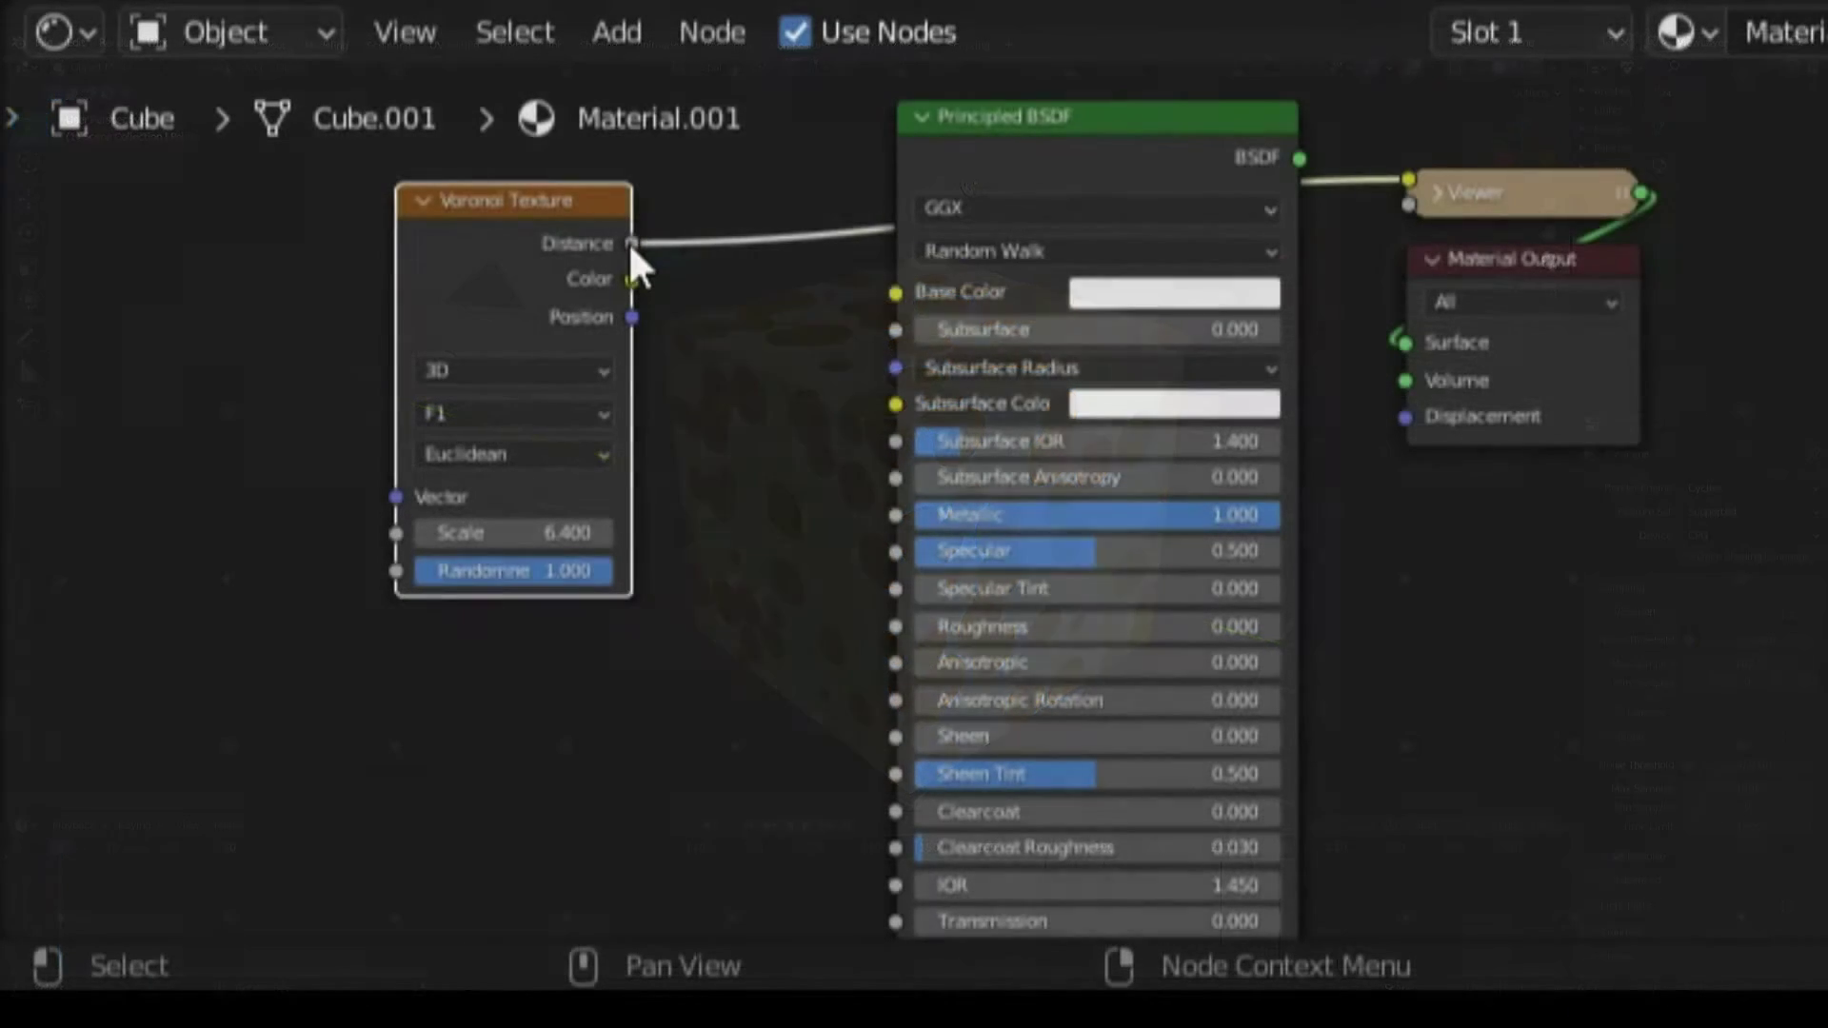
# Connect the Voronoi Distance output to the material's Base Color.
pyautogui.moveTo(630, 243); pyautogui.dragTo(933, 294)
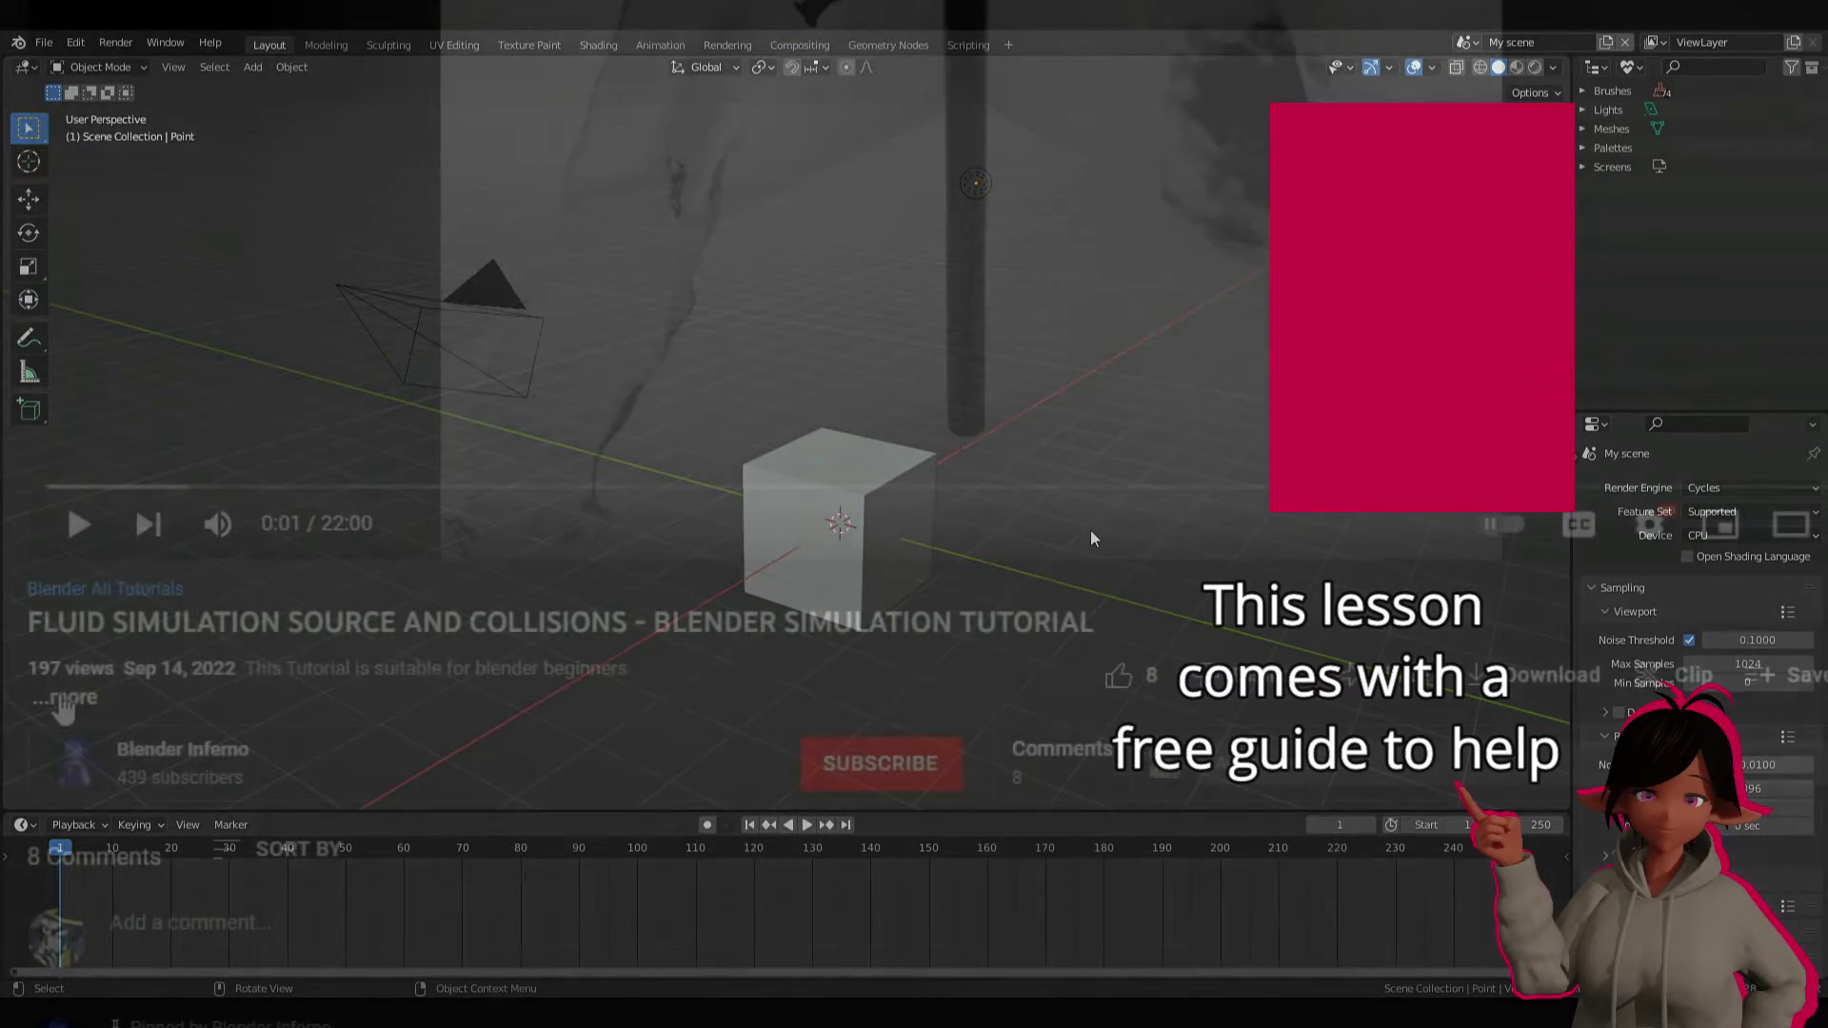
pyautogui.click(65, 697)
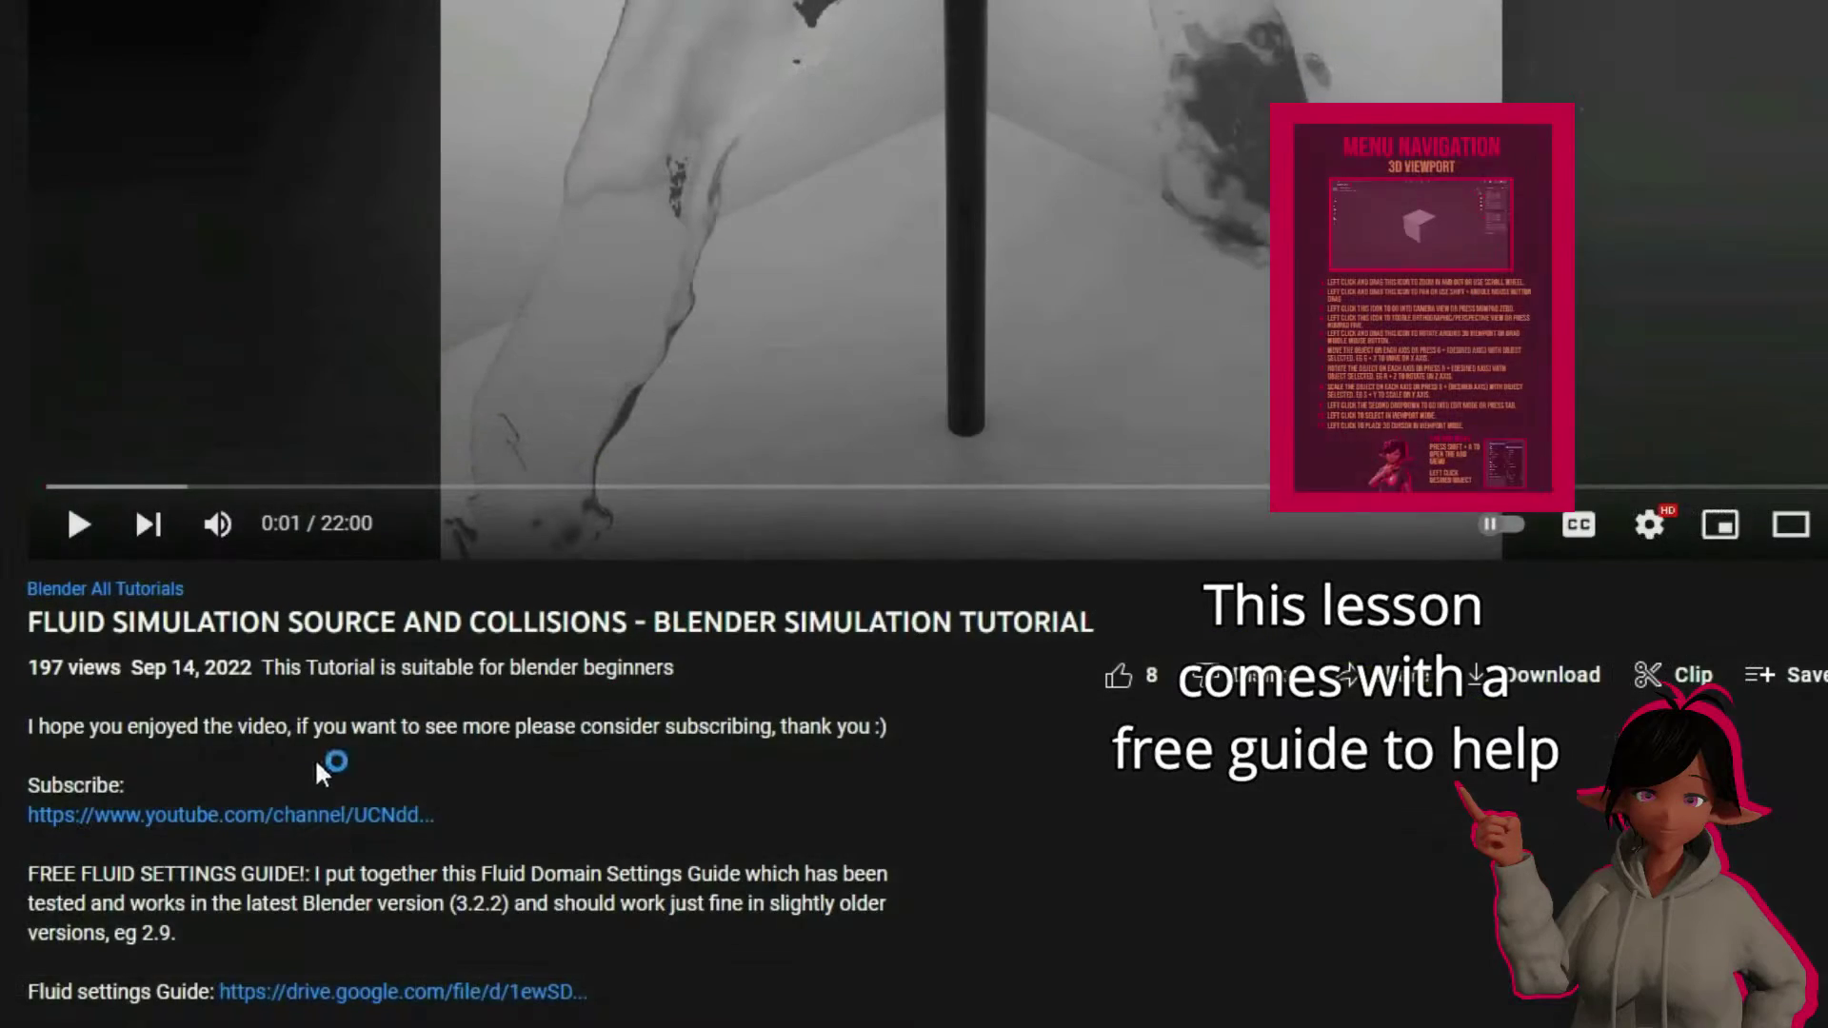
pyautogui.scroll(-5, 324, 762)
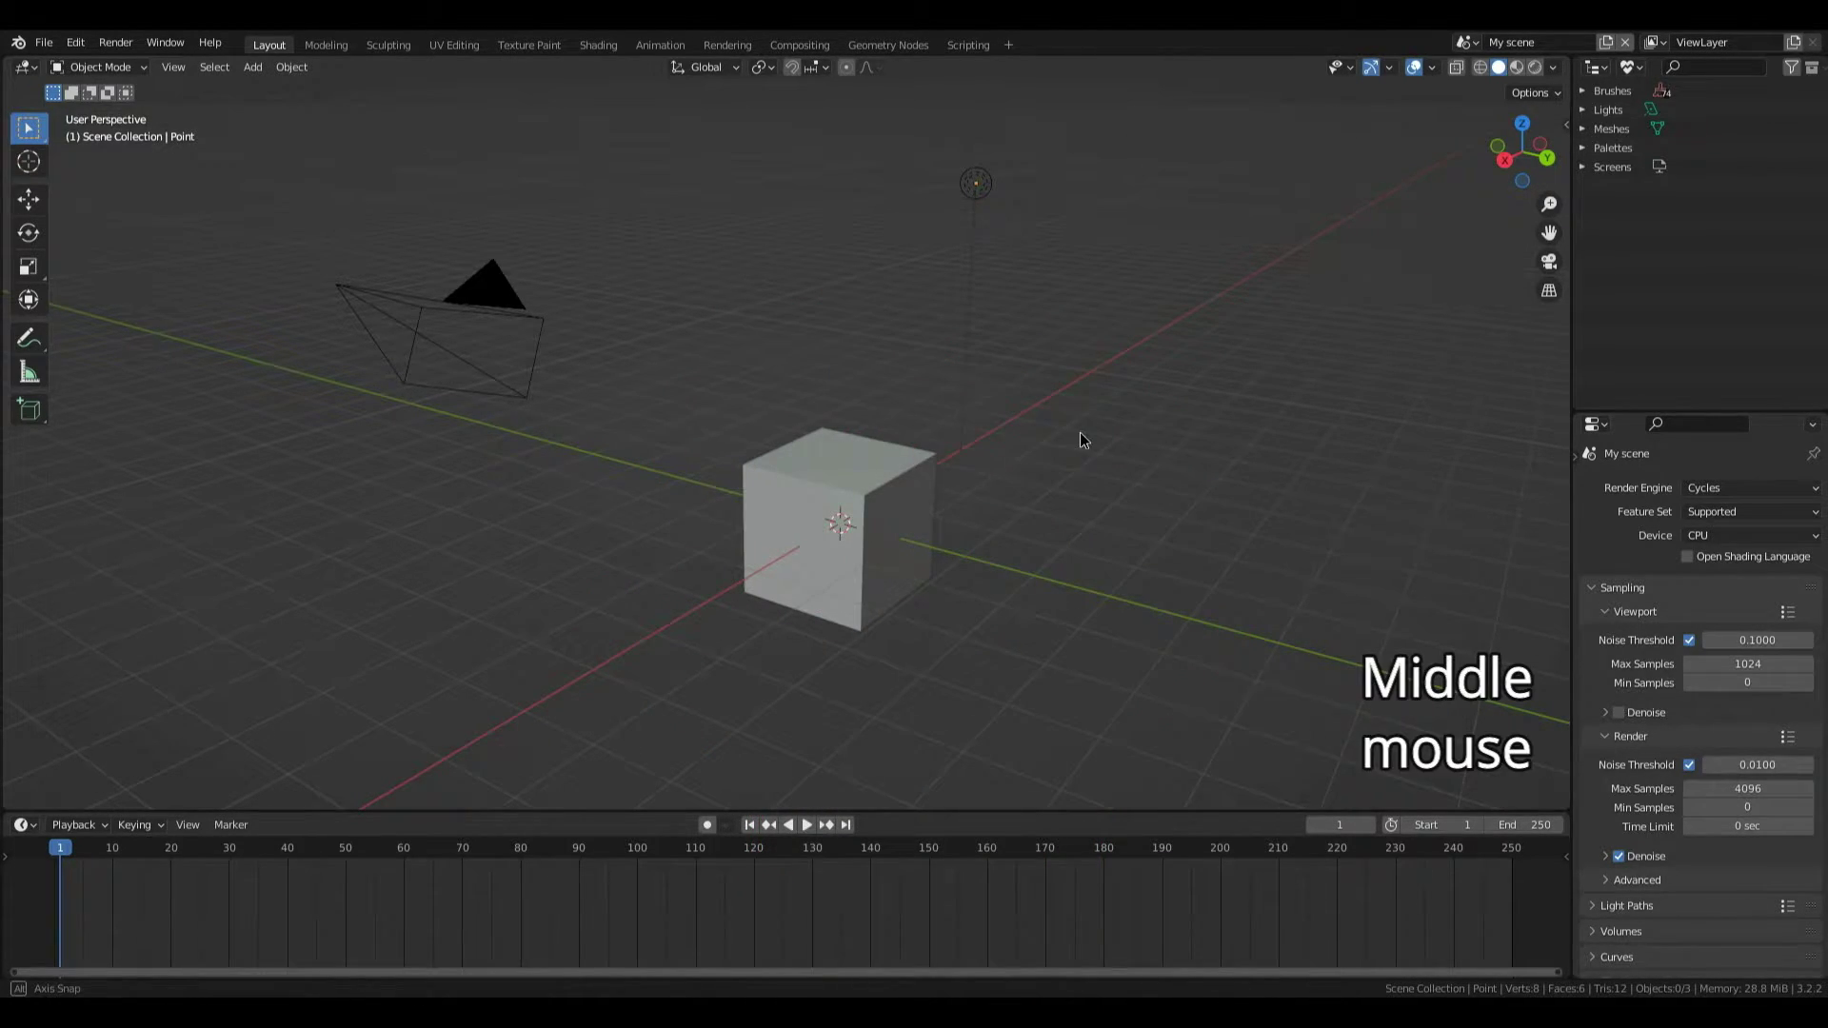
# Orbit and zoom to a close, near-level front view of the cube.
pyautogui.moveTo(1082, 436); pyautogui.dragTo(1038, 458, button='middle')
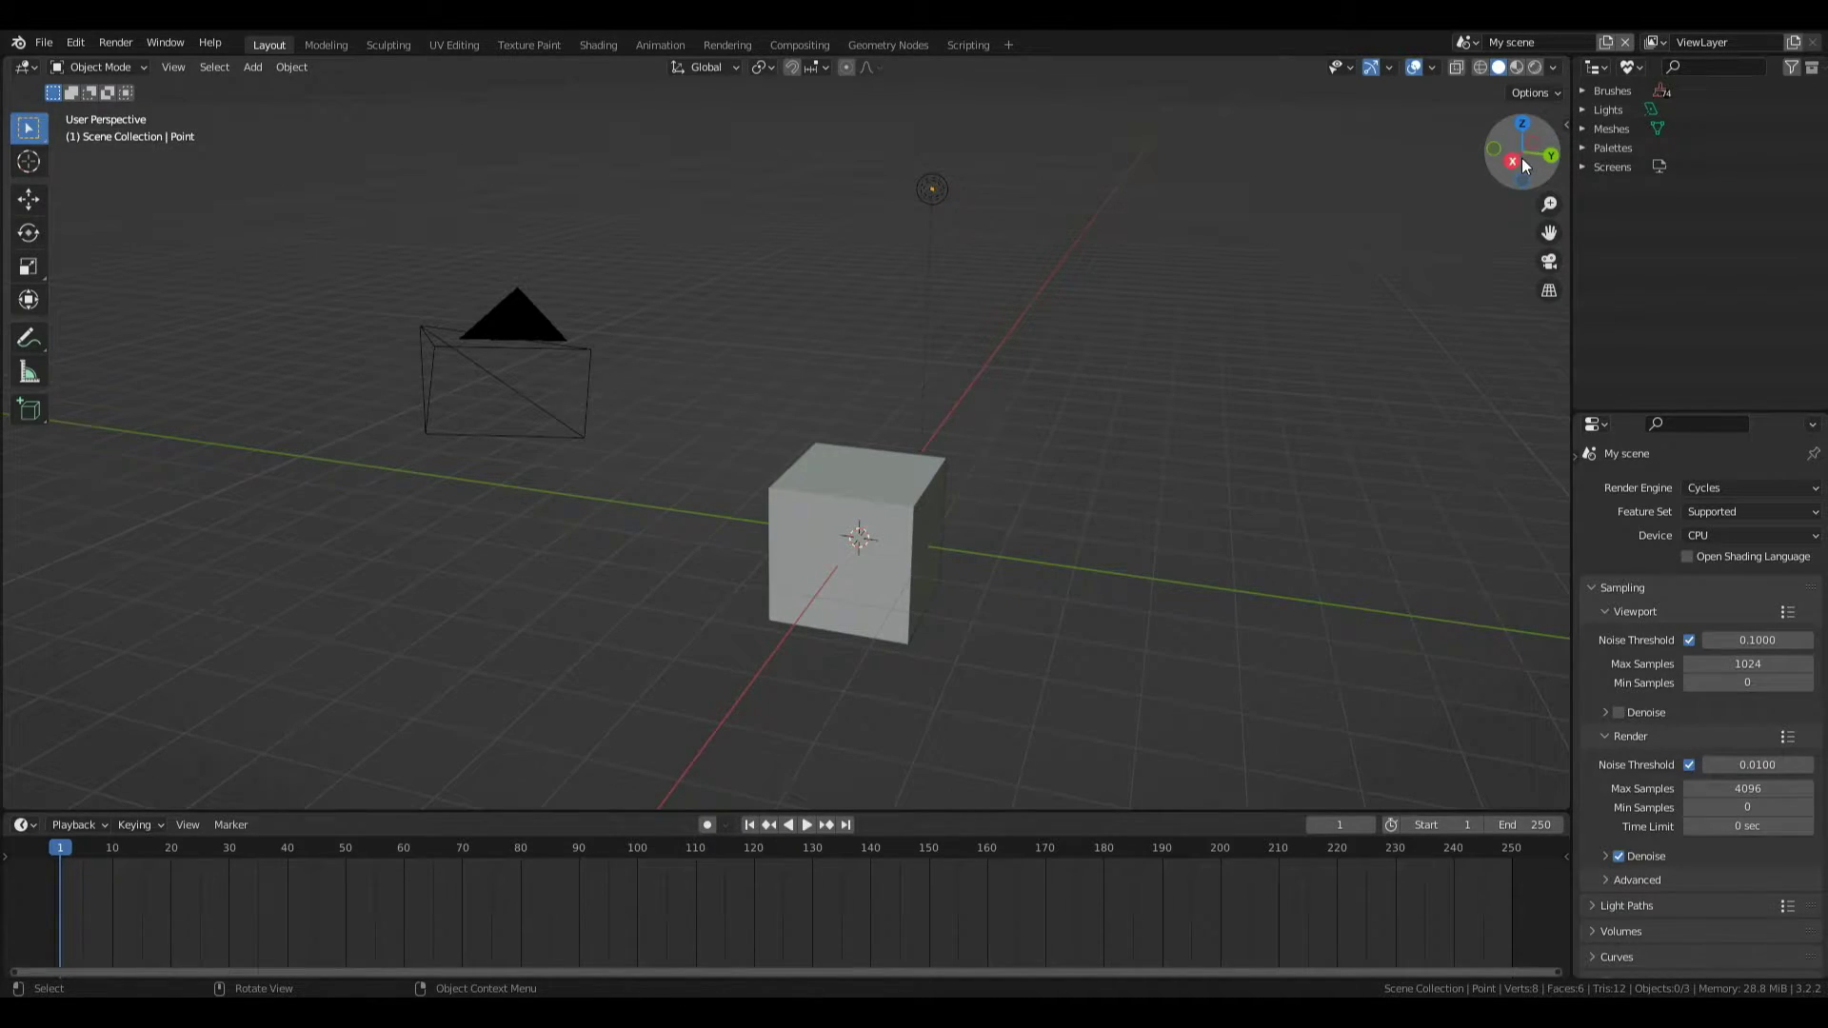
pyautogui.moveTo(1527, 147)
pyautogui.mouseDown()
pyautogui.moveTo(1506, 133)
pyautogui.moveTo(1514, 113)
pyautogui.moveTo(1523, 144)
pyautogui.mouseUp()
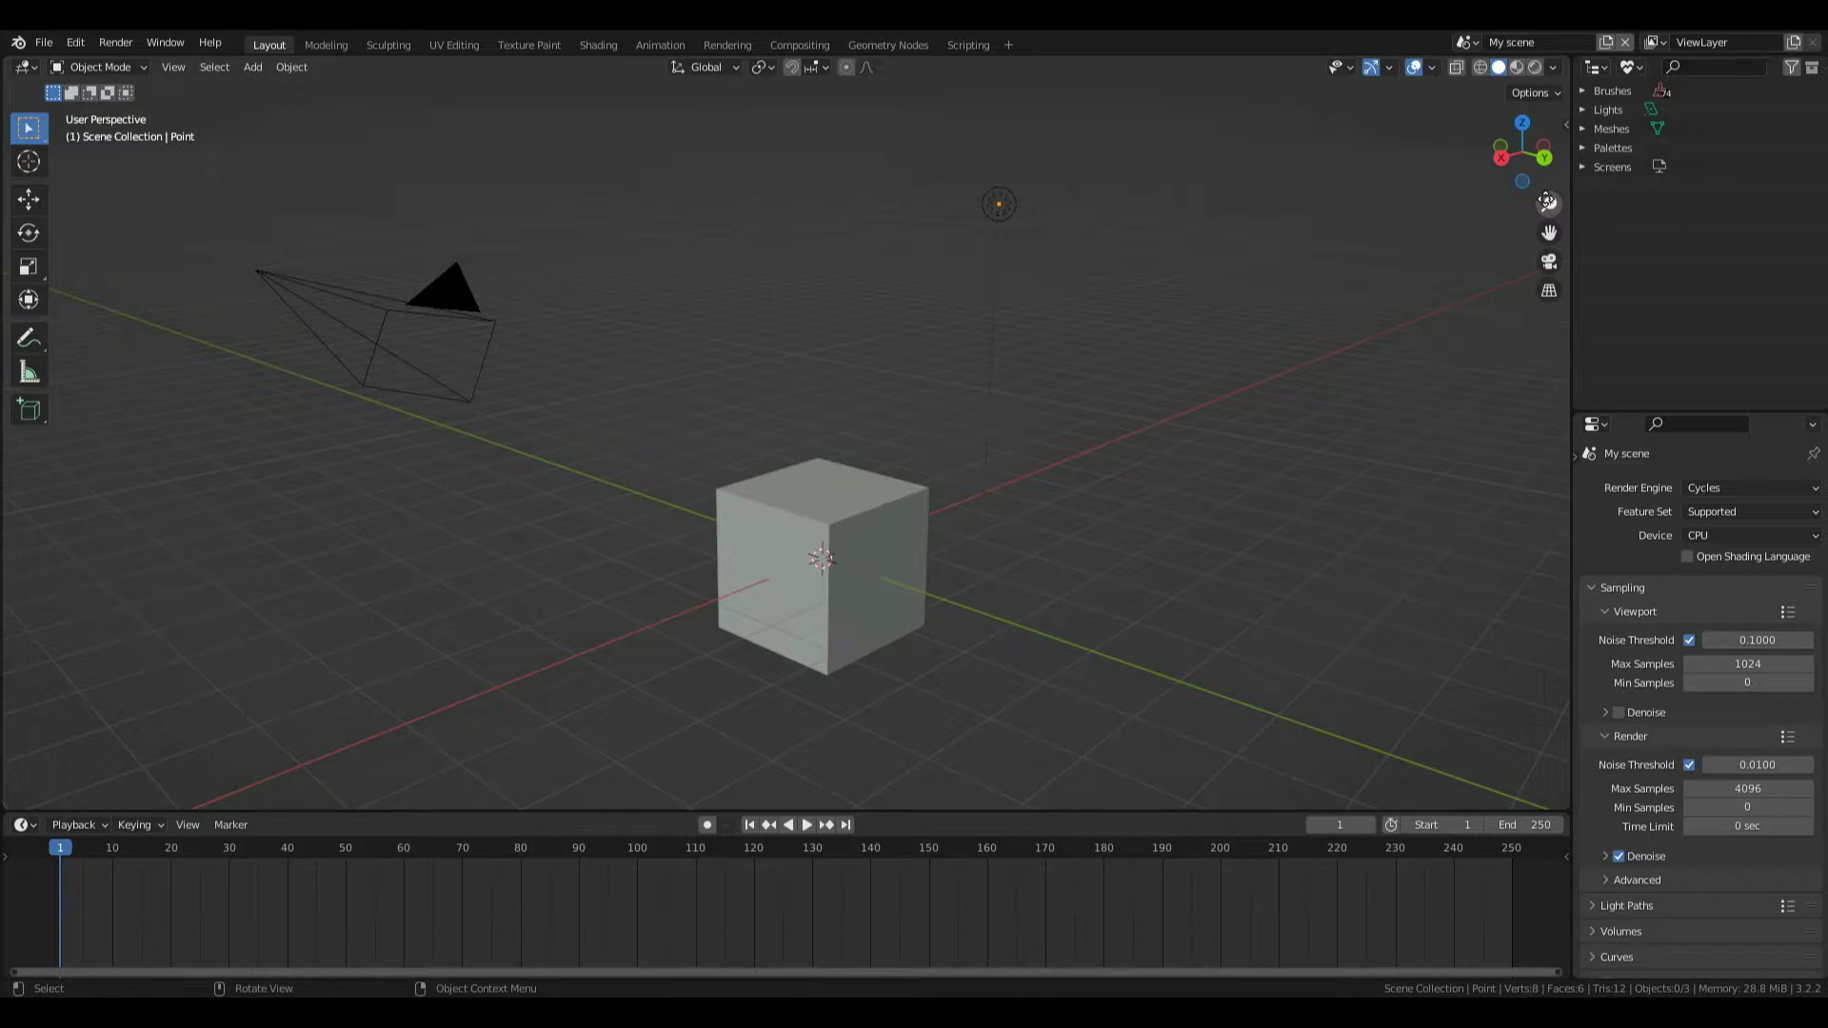
pyautogui.moveTo(1549, 202); pyautogui.dragTo(1549, 143)
pyautogui.scroll(-8, 786, 428)
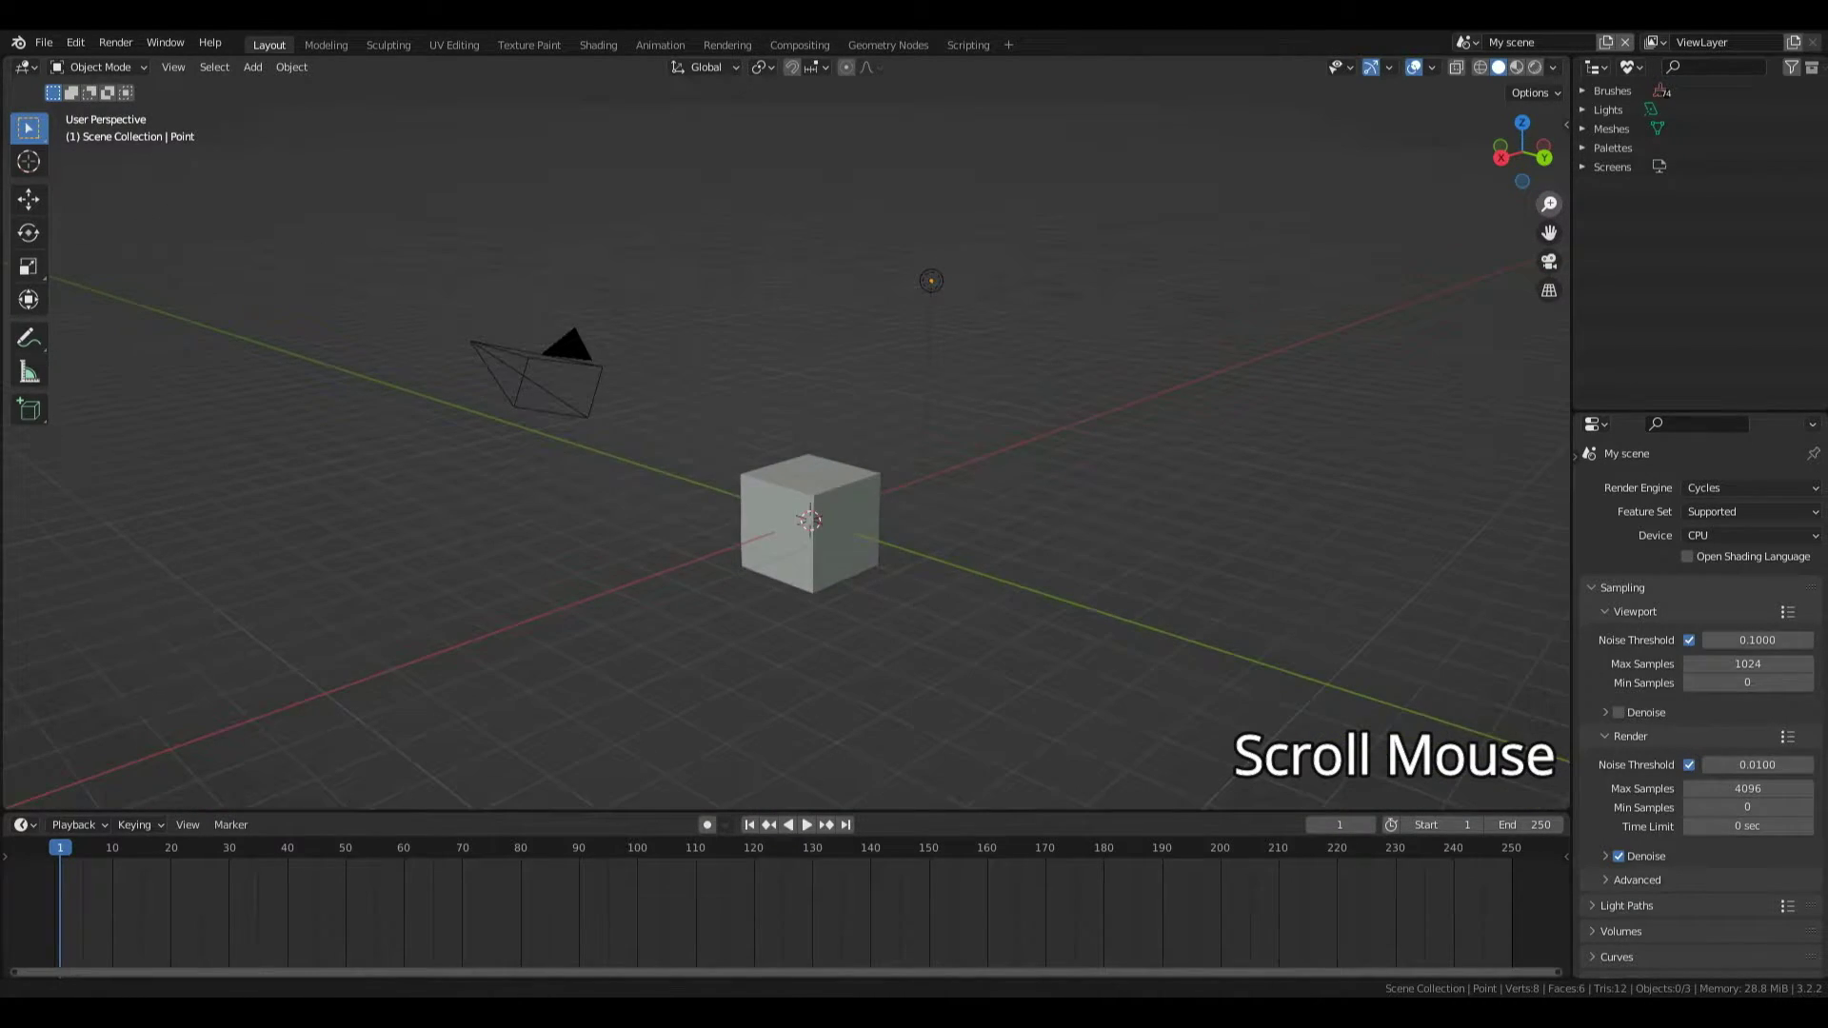
pyautogui.scroll(6, 787, 428)
pyautogui.scroll(-7, 787, 428)
pyautogui.scroll(4, 786, 428)
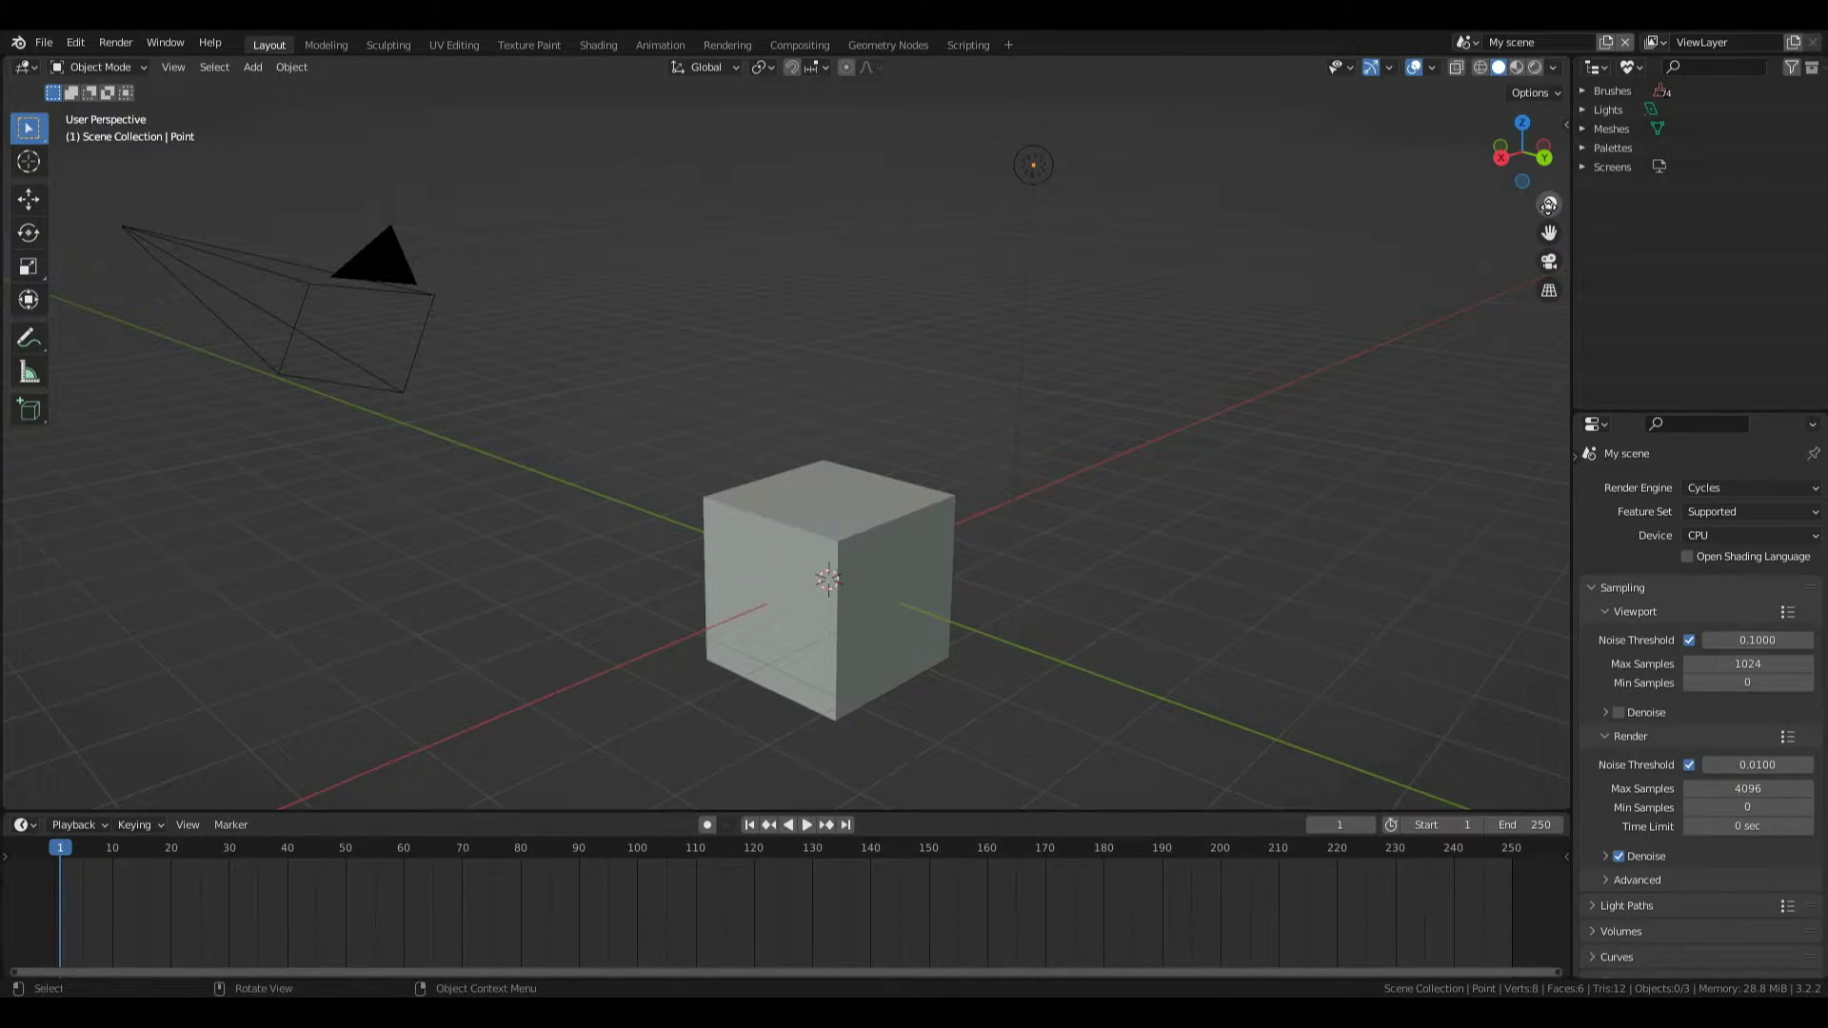
pyautogui.moveTo(1549, 204); pyautogui.dragTo(1388, 369)
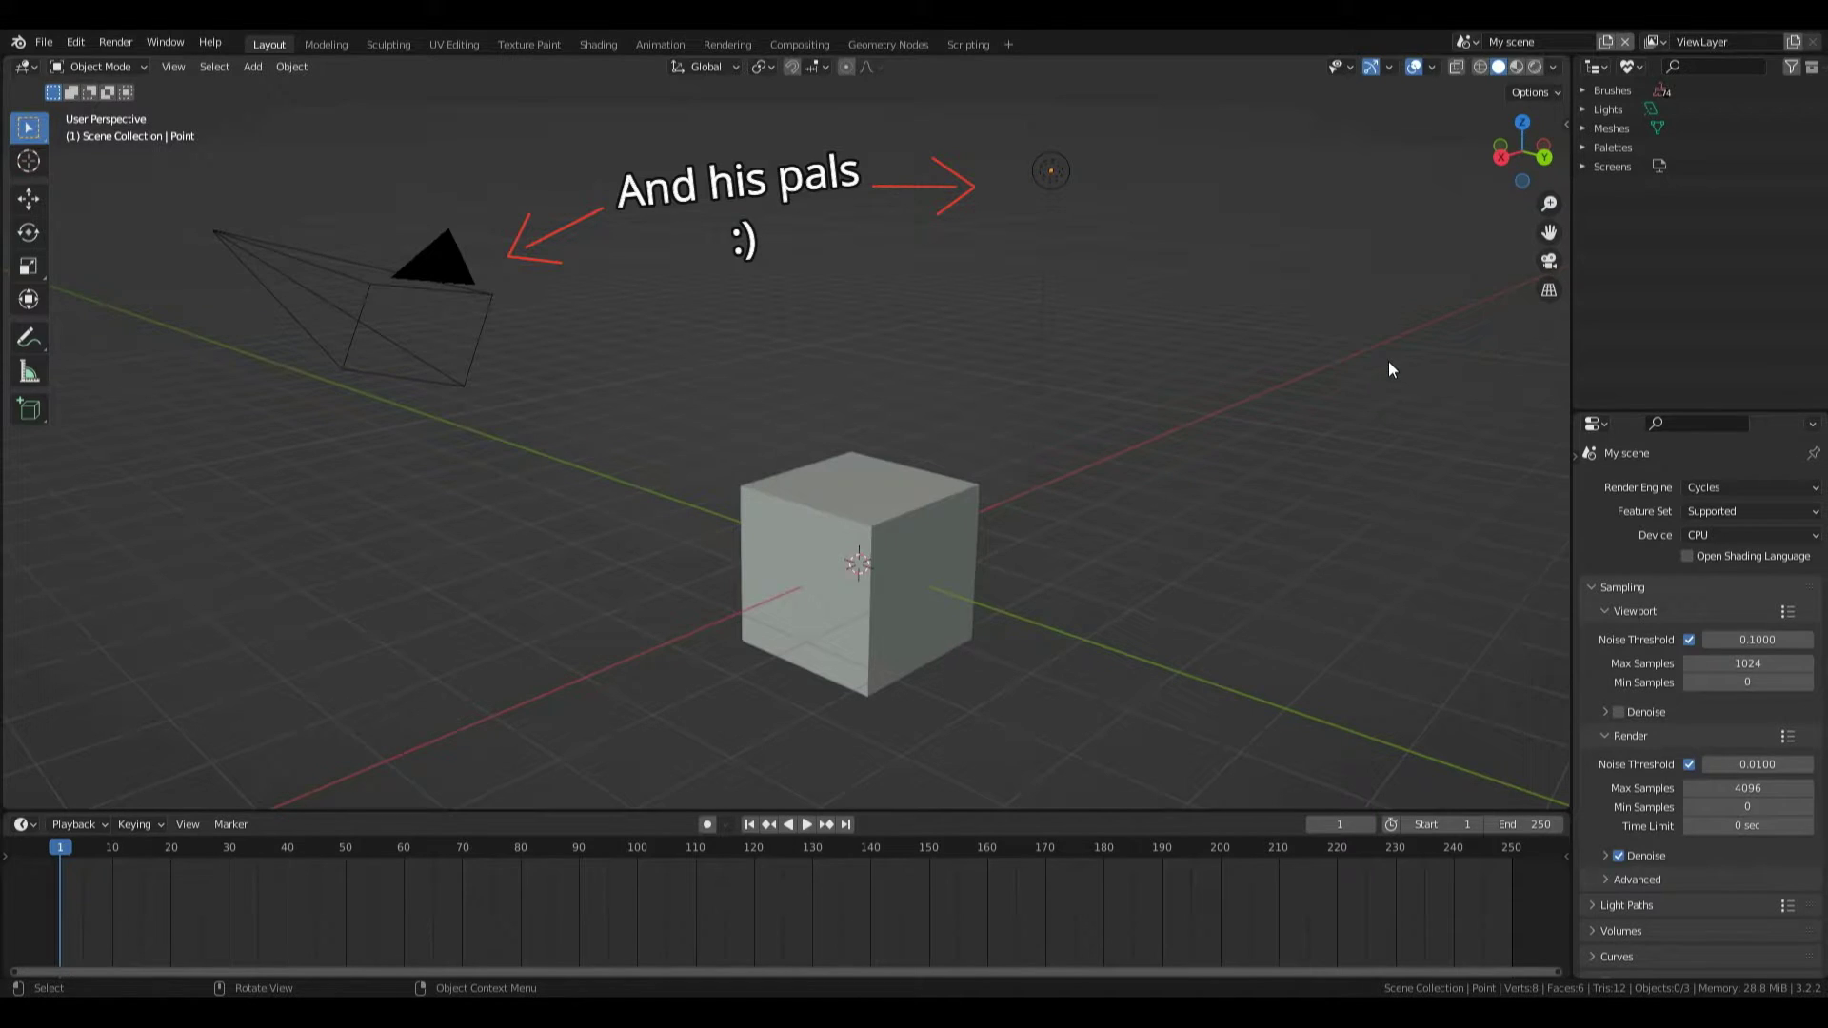
# Select all objects and delete the camera, cube and light.
pyautogui.press('a')
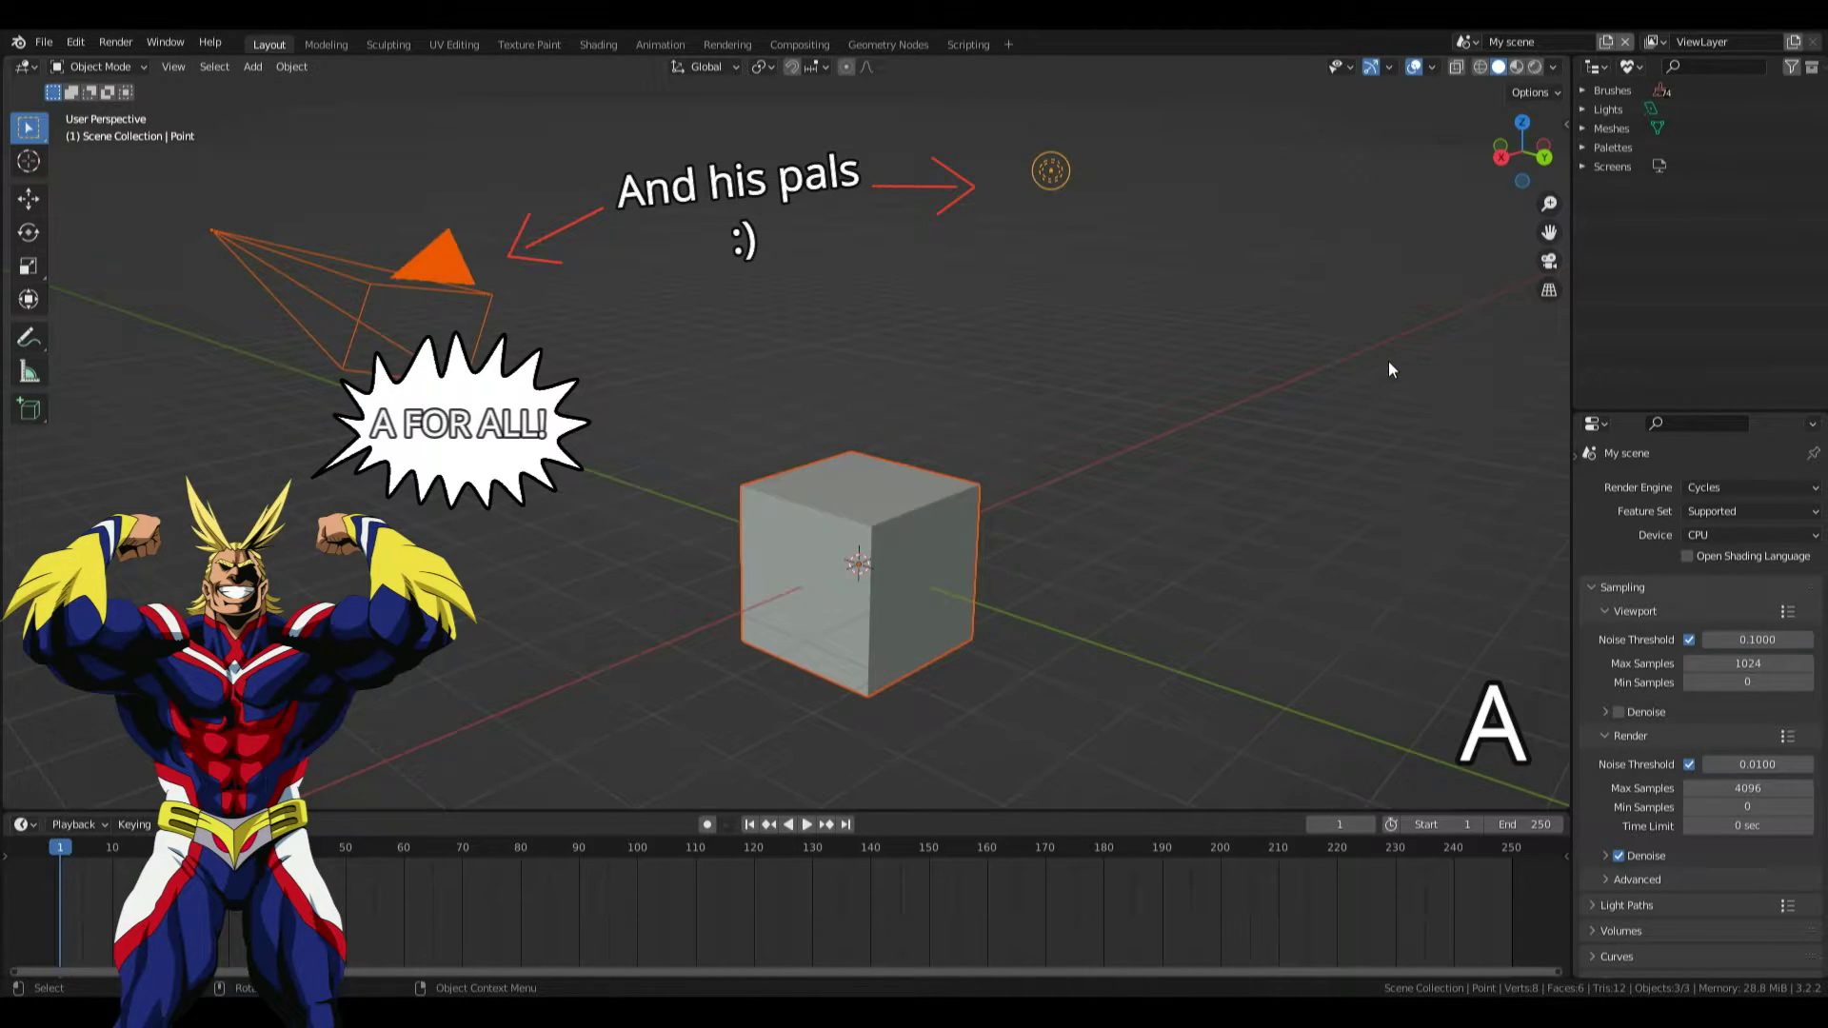
pyautogui.press('x')
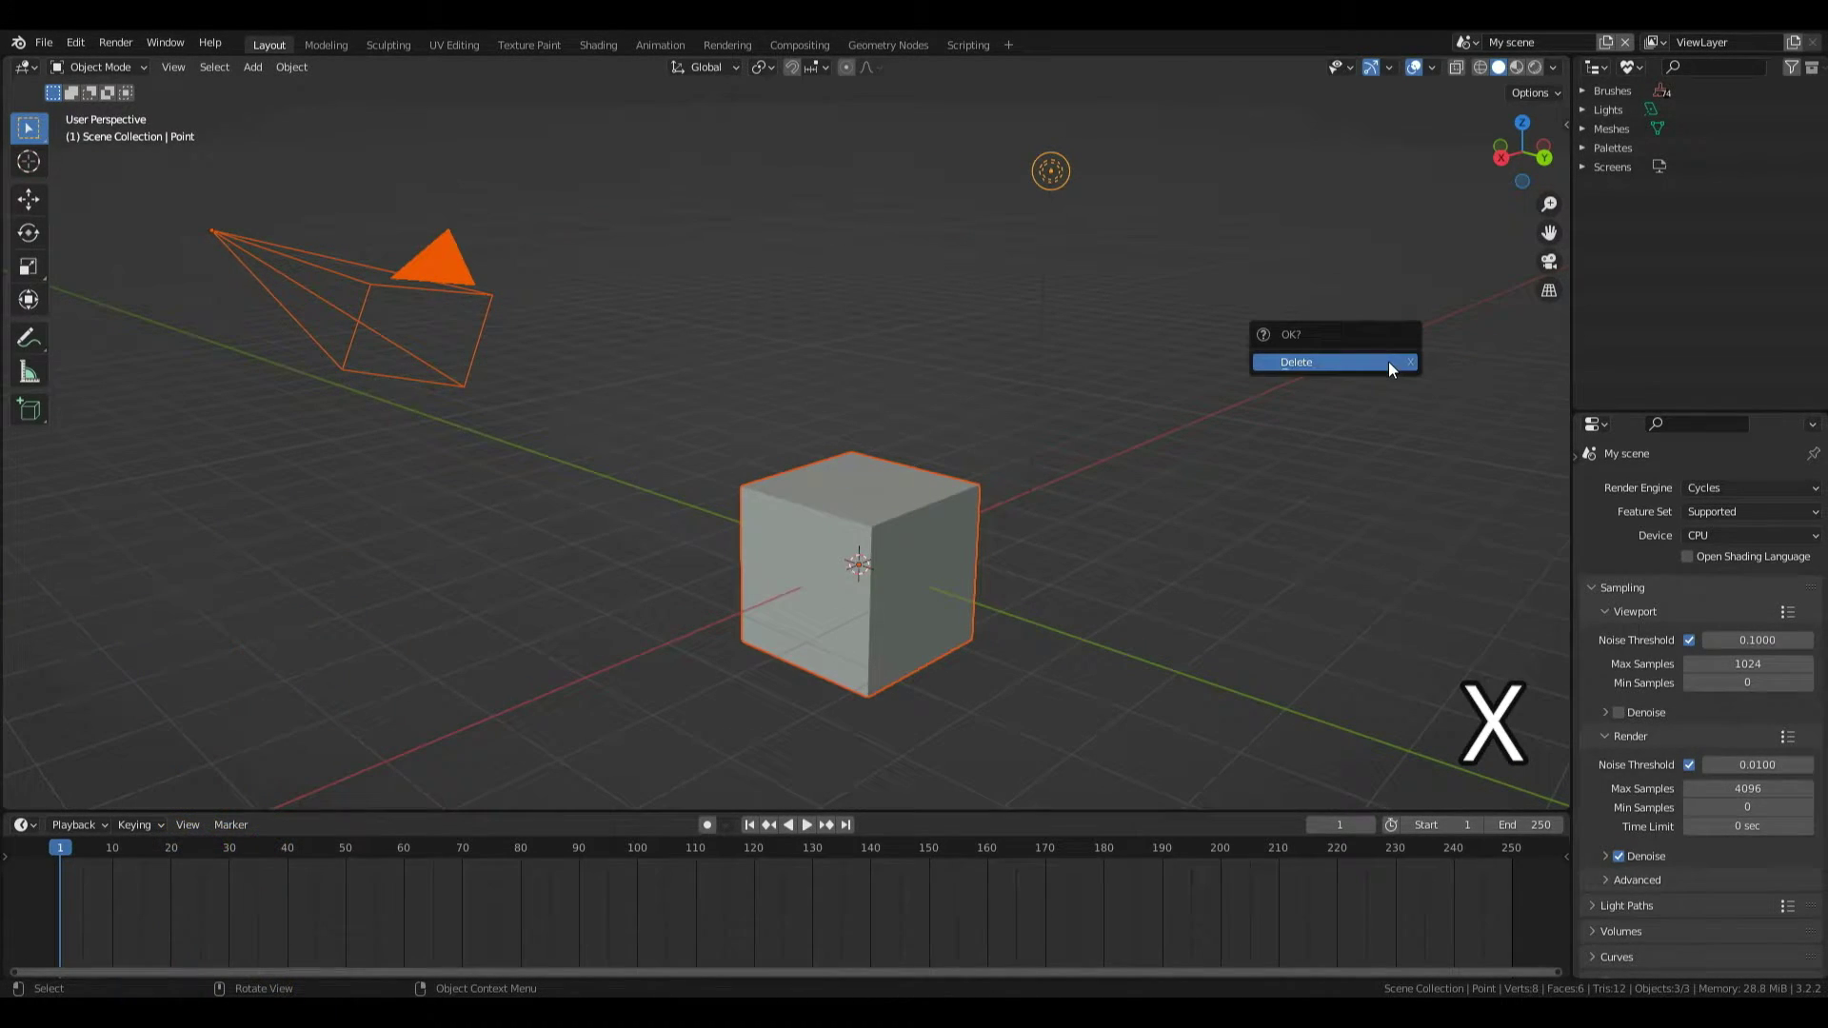
pyautogui.click(1388, 362)
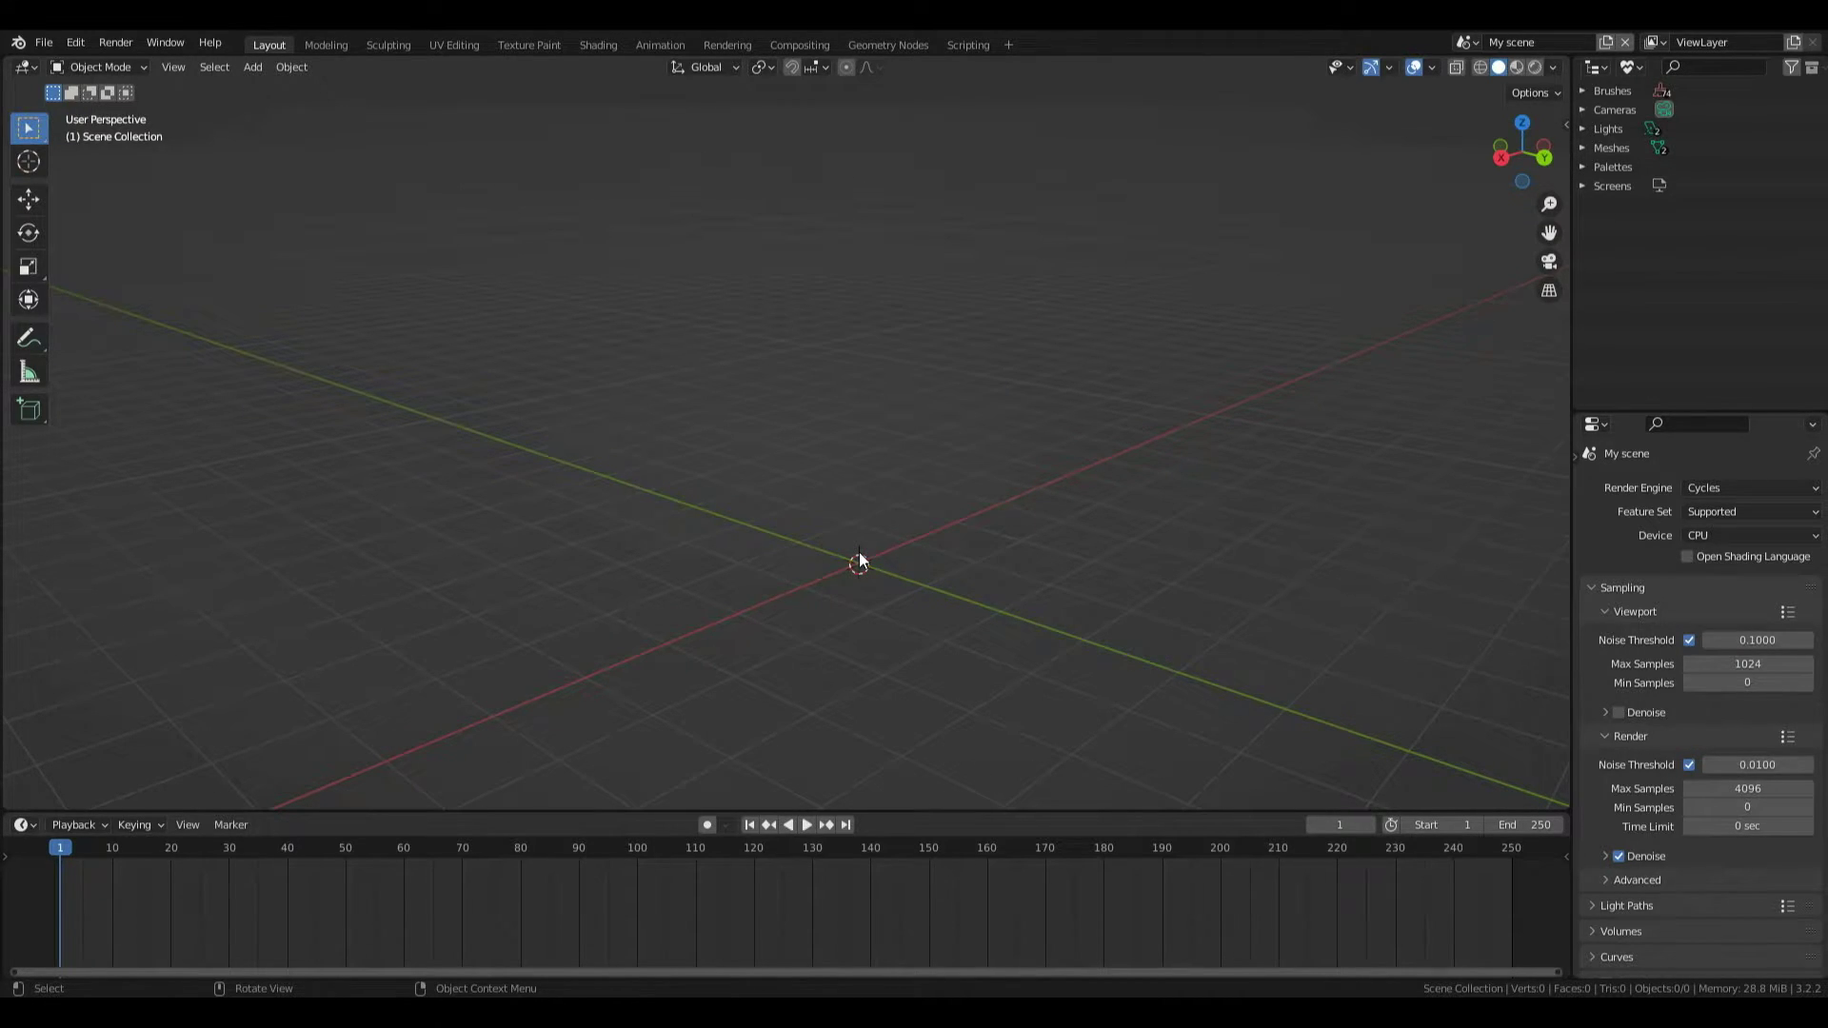
pyautogui.press('shift')
# Add a Cube mesh from the Add > Mesh menu at the scene centre.
pyautogui.hotkey('shift', 'a')
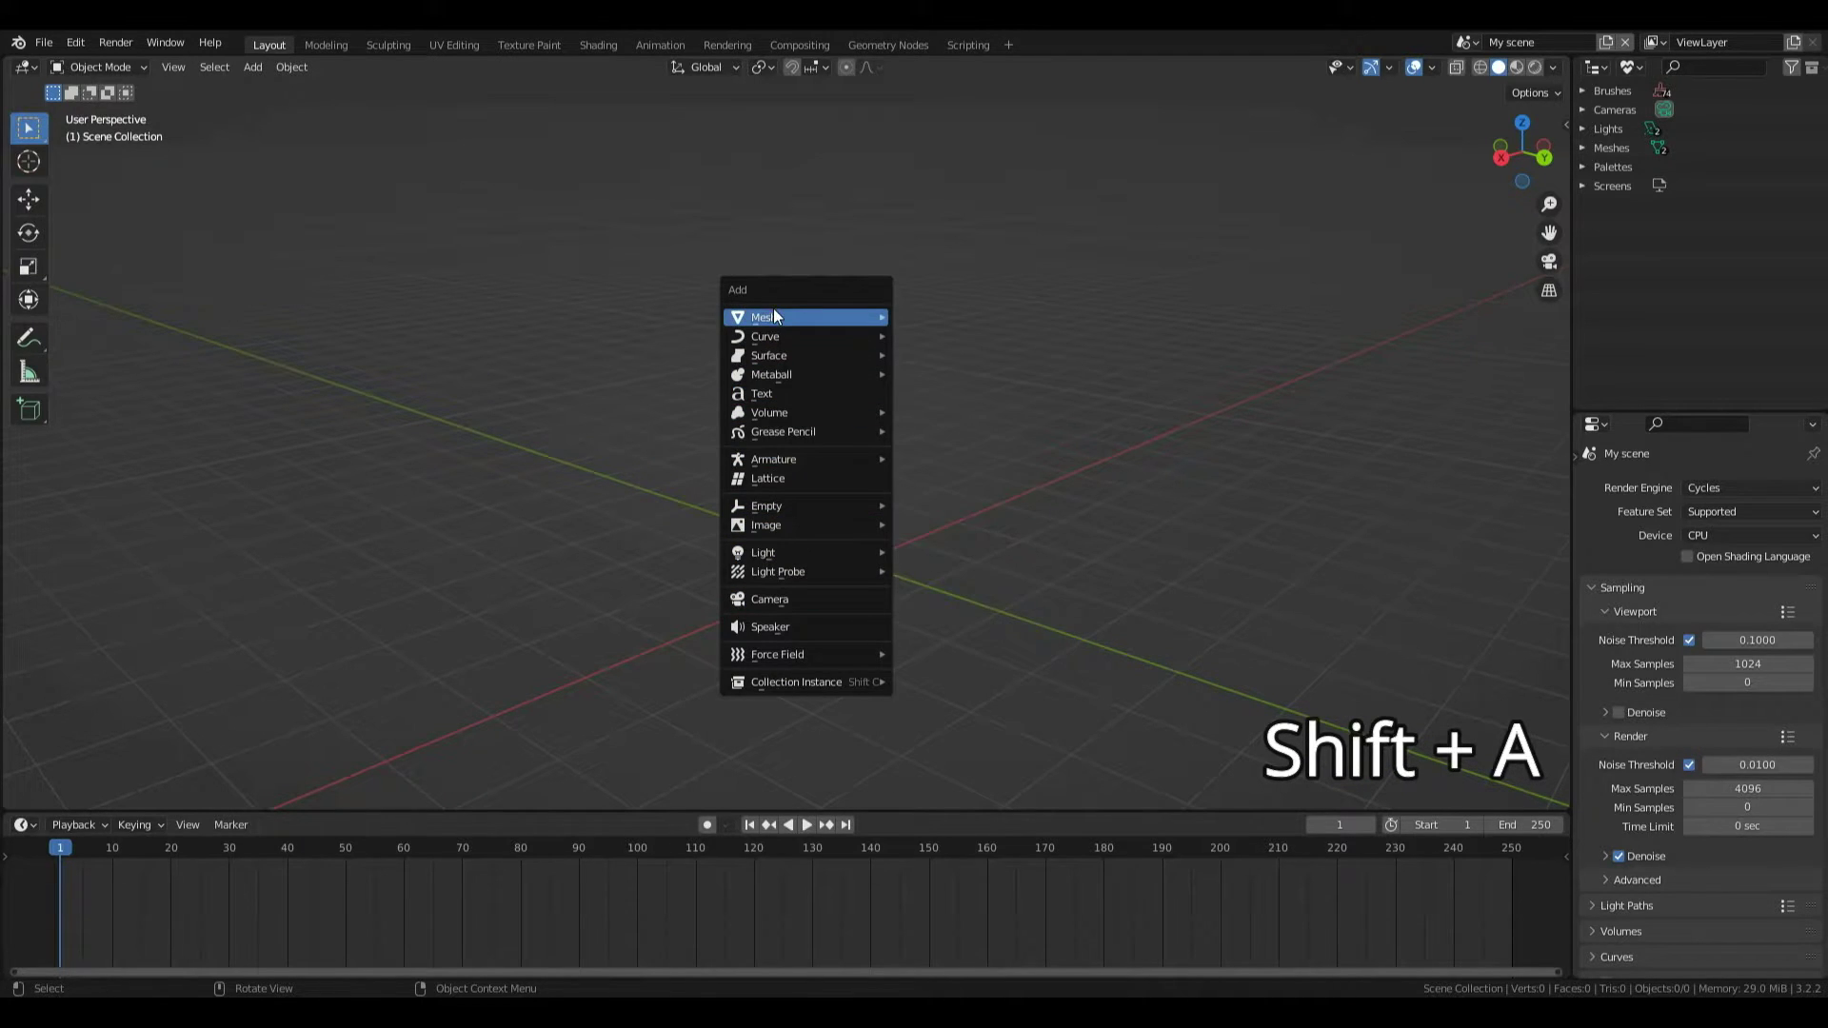
pyautogui.moveTo(773, 317)
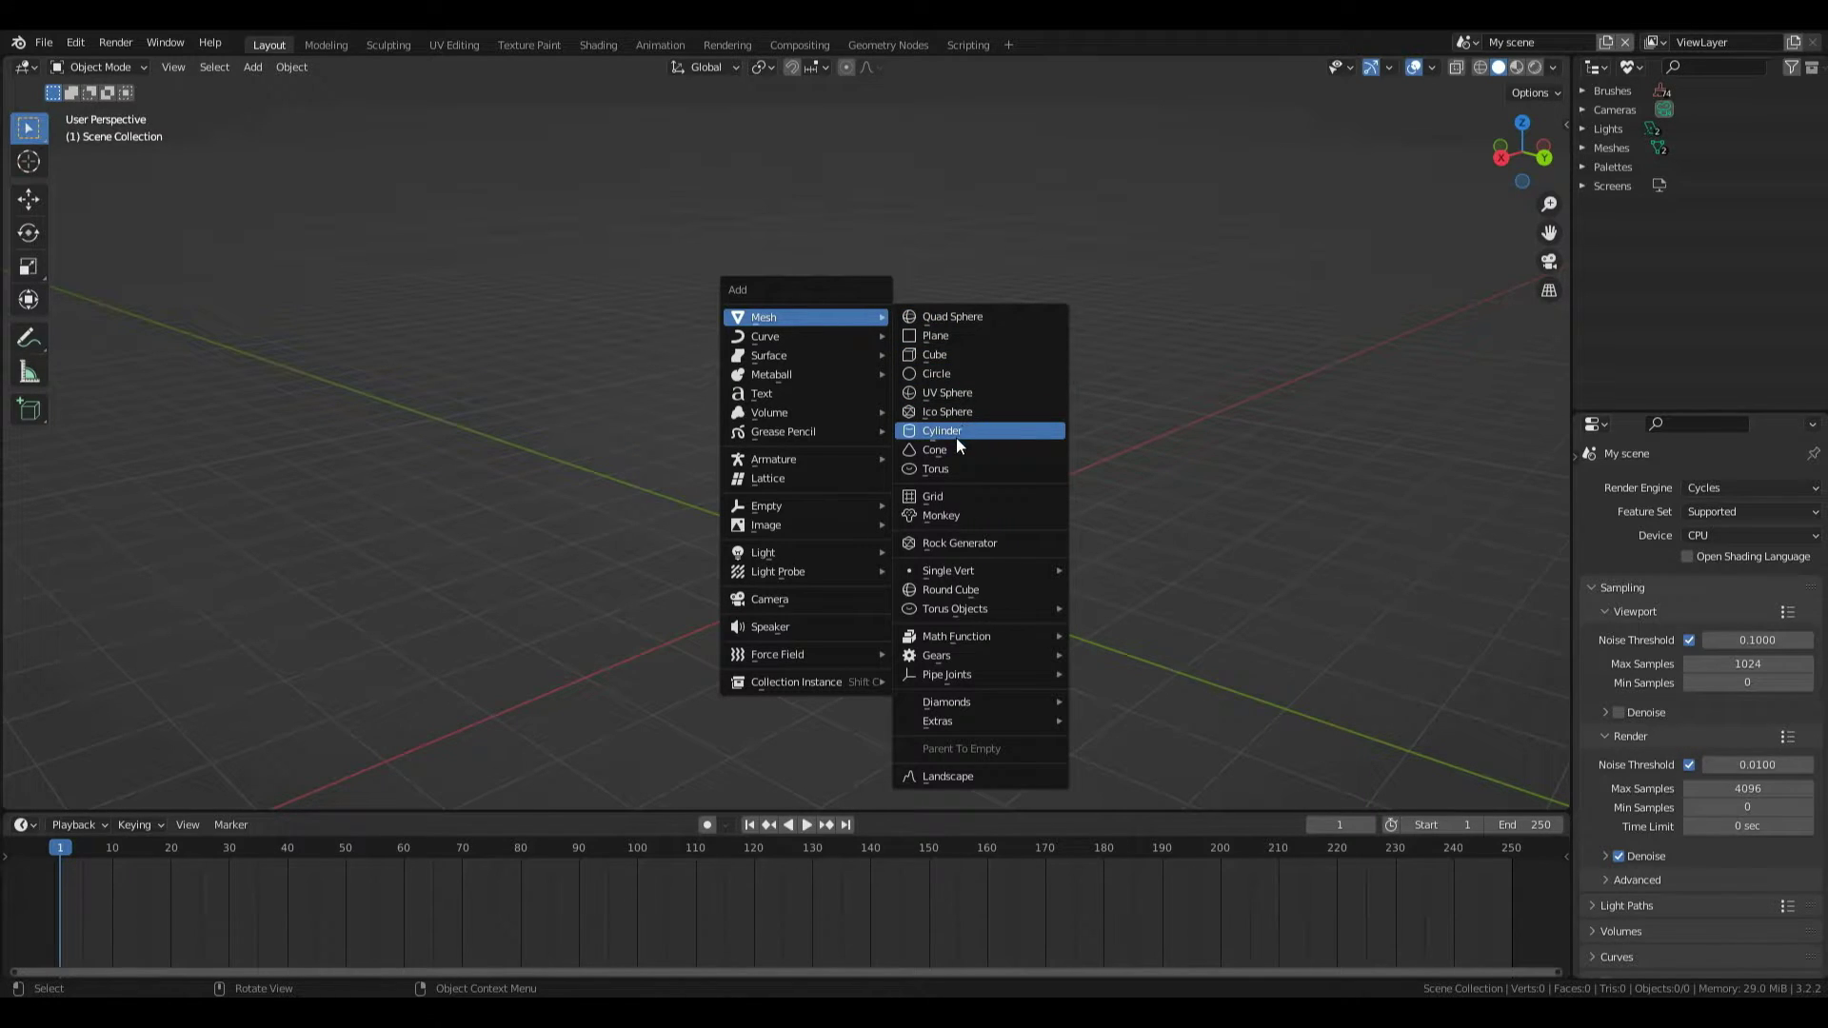
pyautogui.click(962, 360)
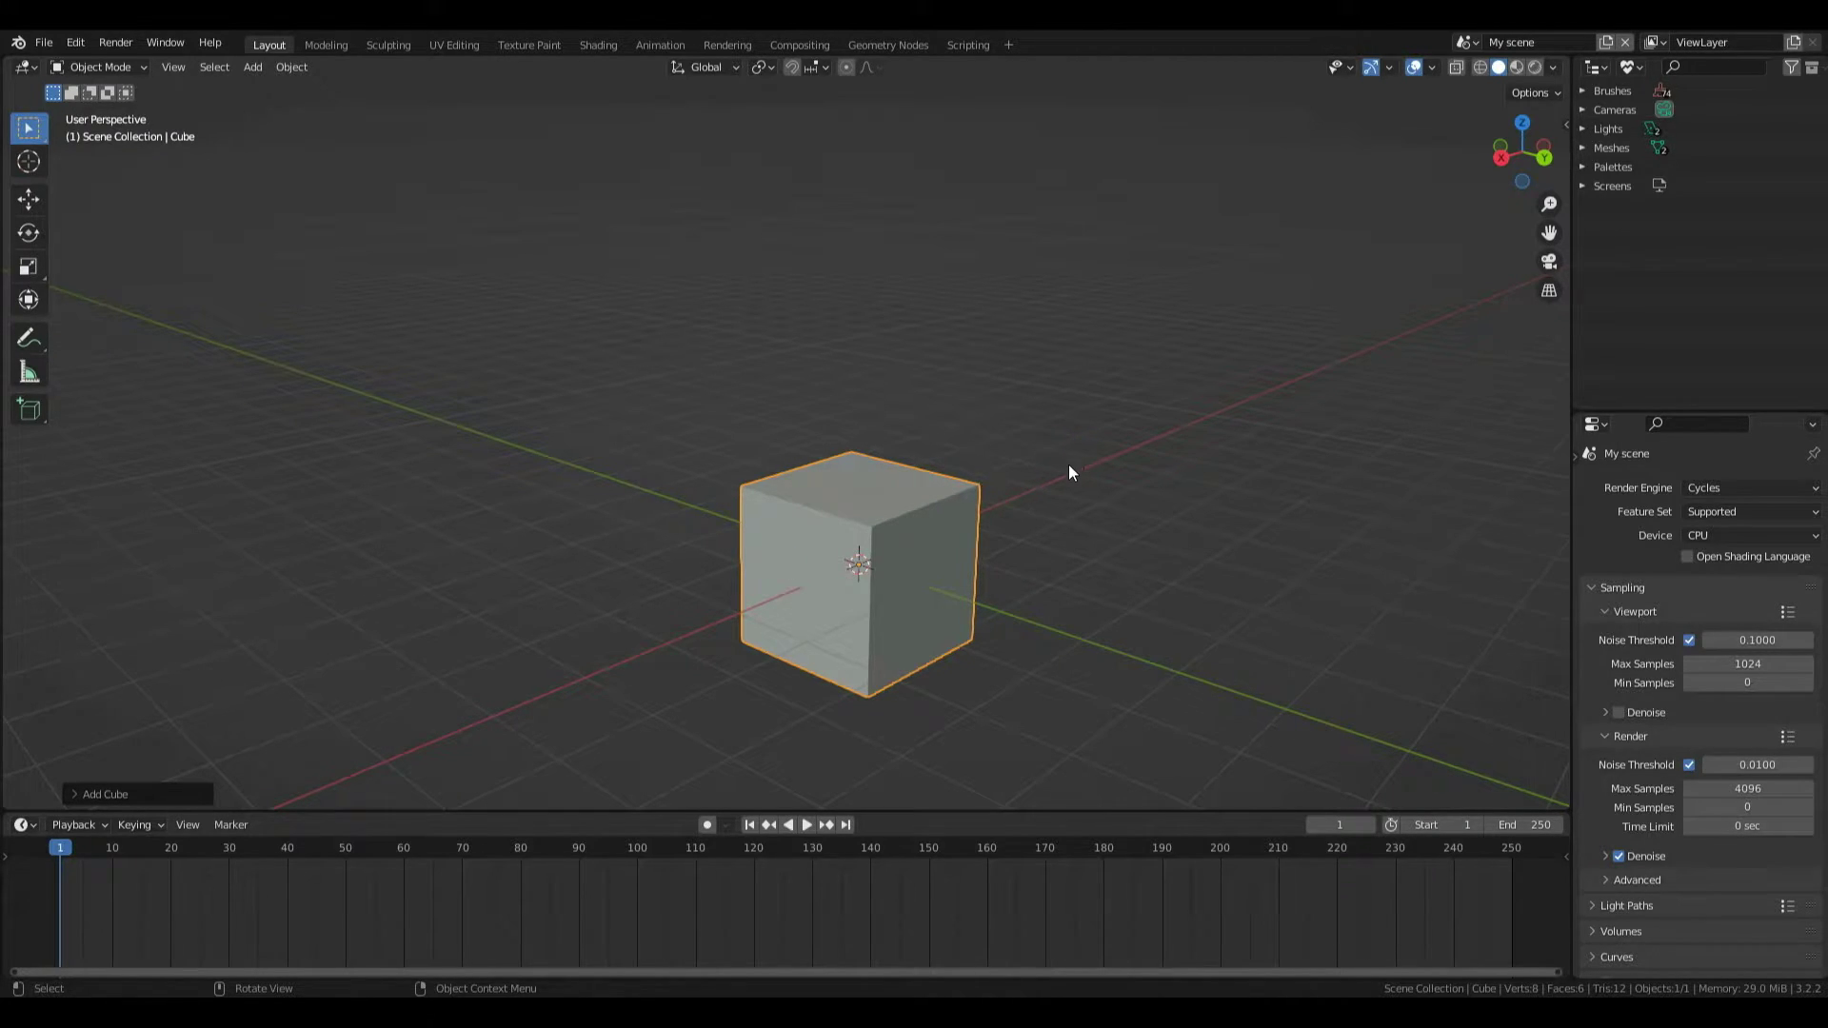
# Dismiss the Add Cube panel, then deselect and reselect the new cube.
pyautogui.click(928, 532)
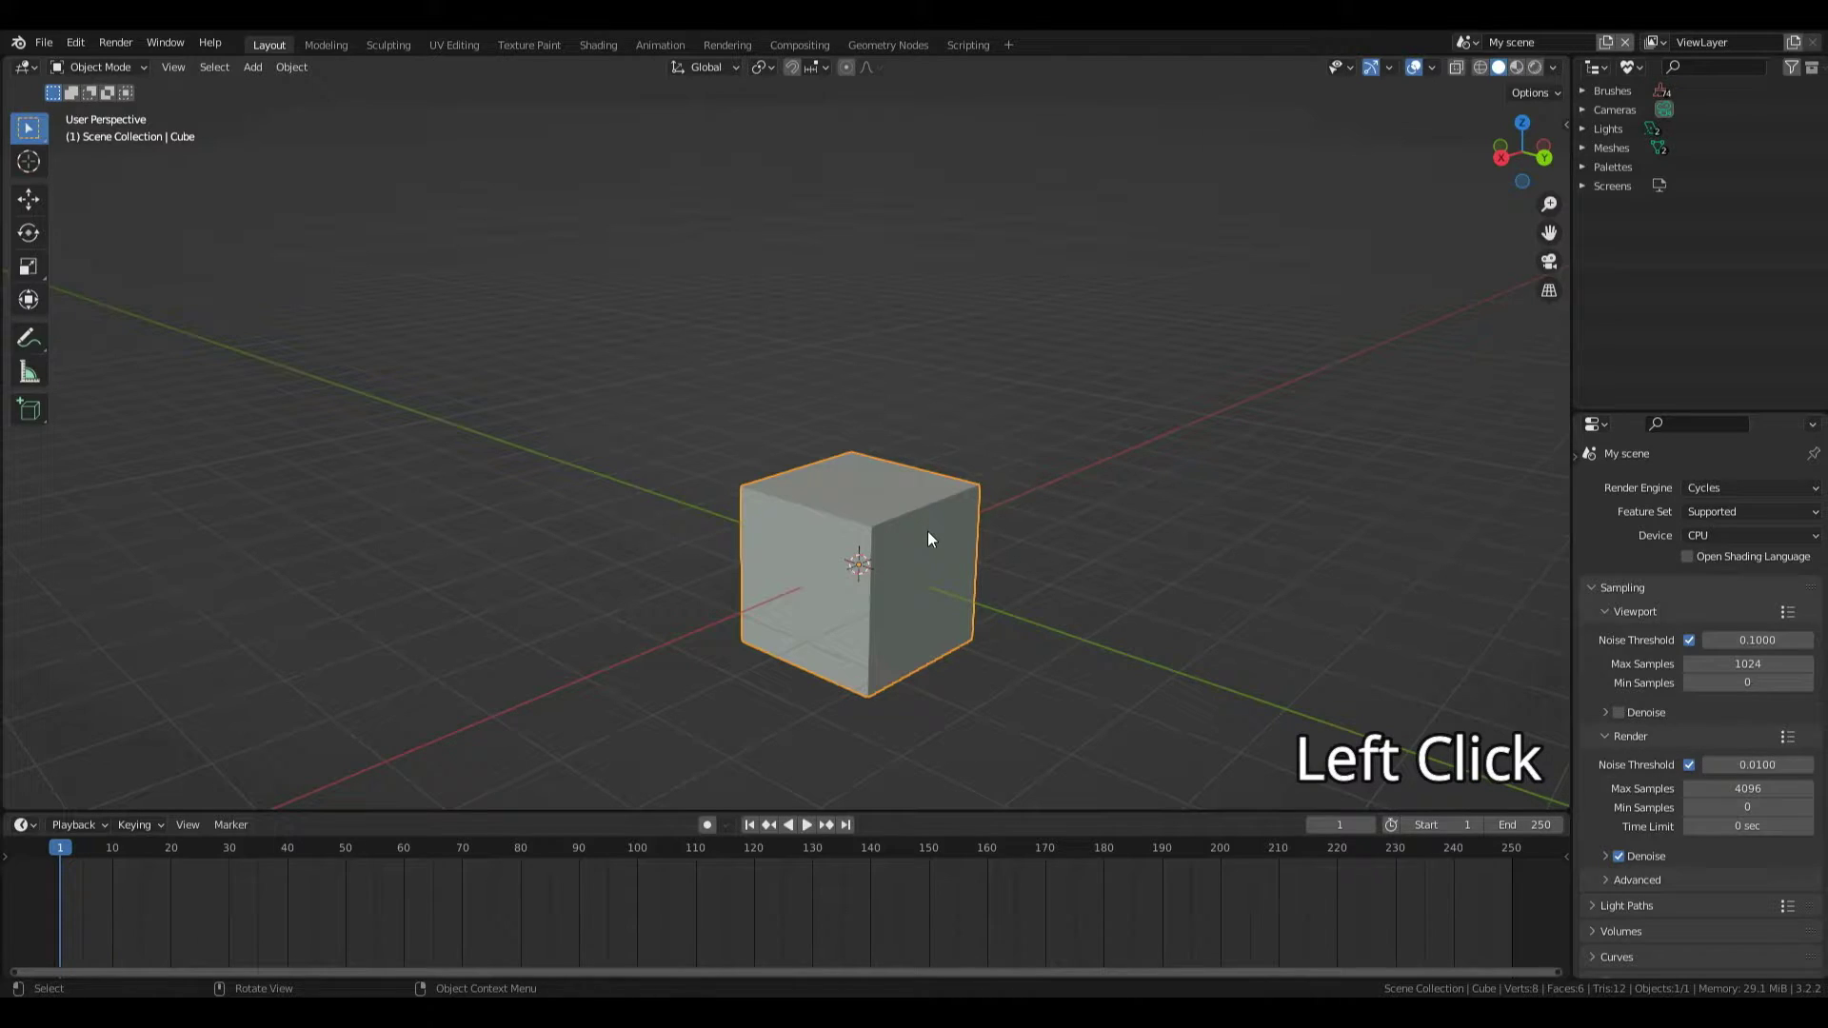
pyautogui.click(1151, 497)
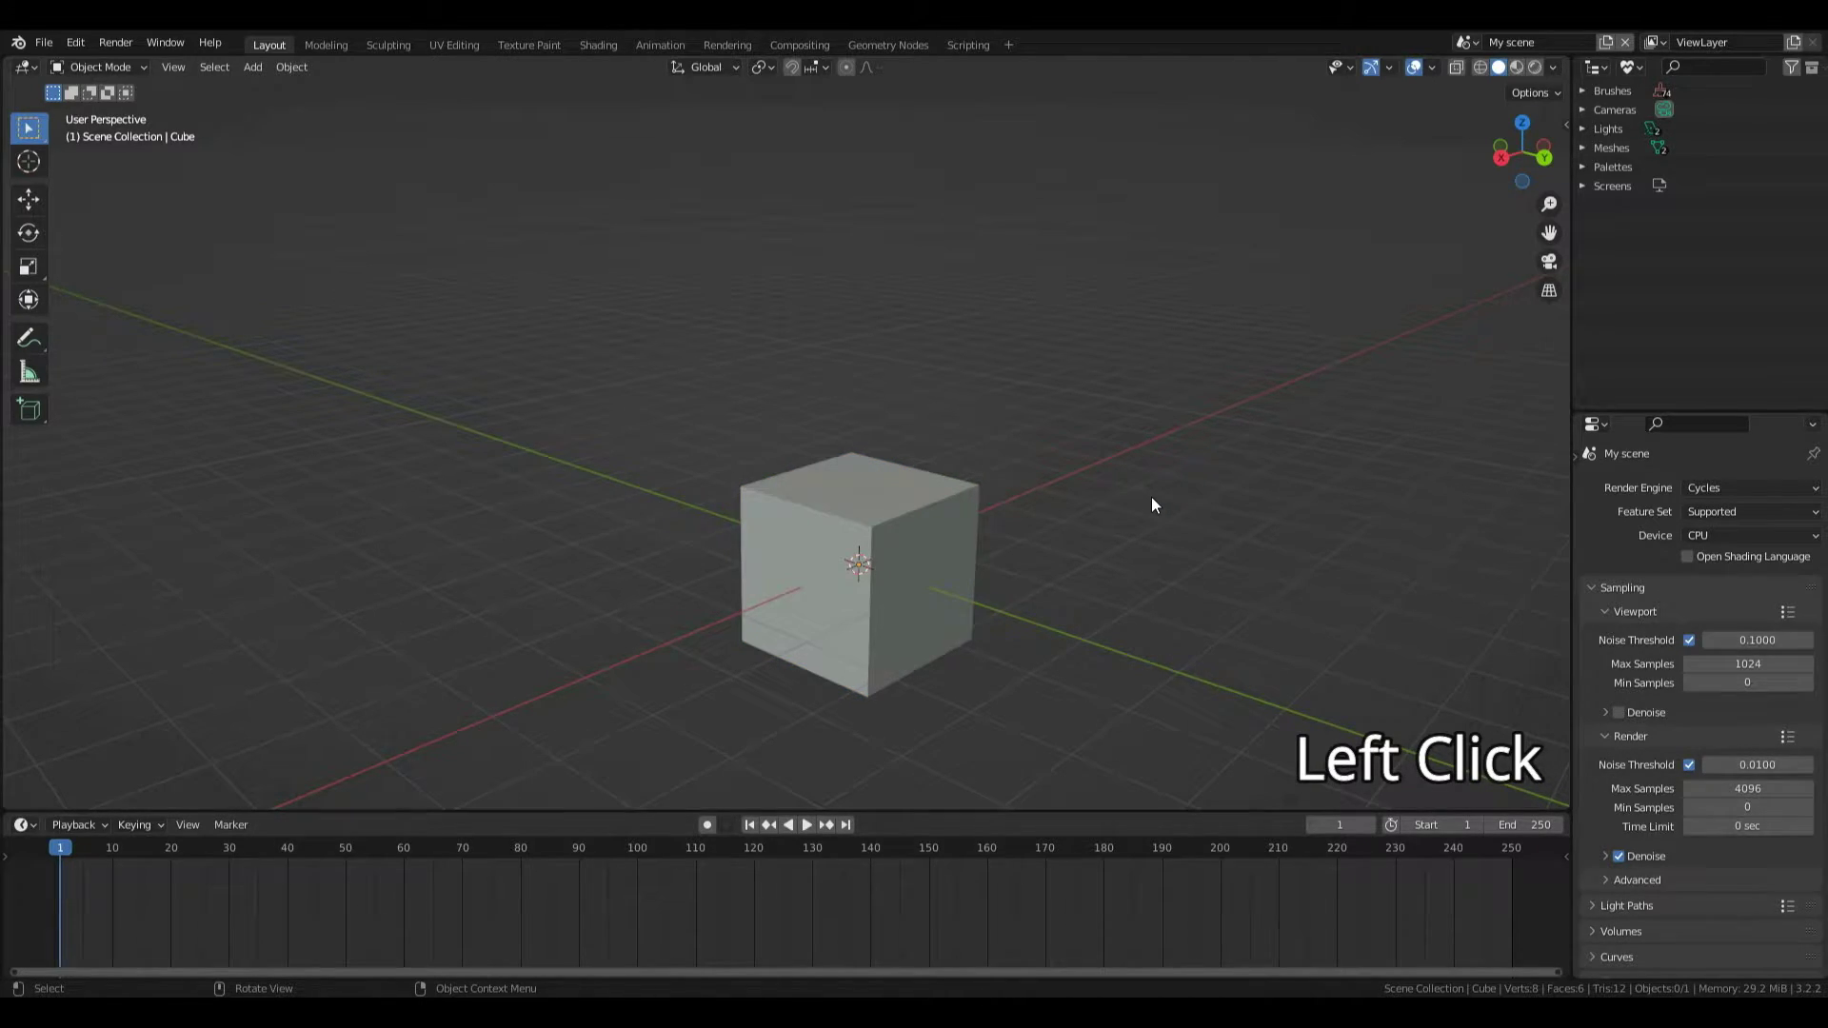
pyautogui.click(897, 542)
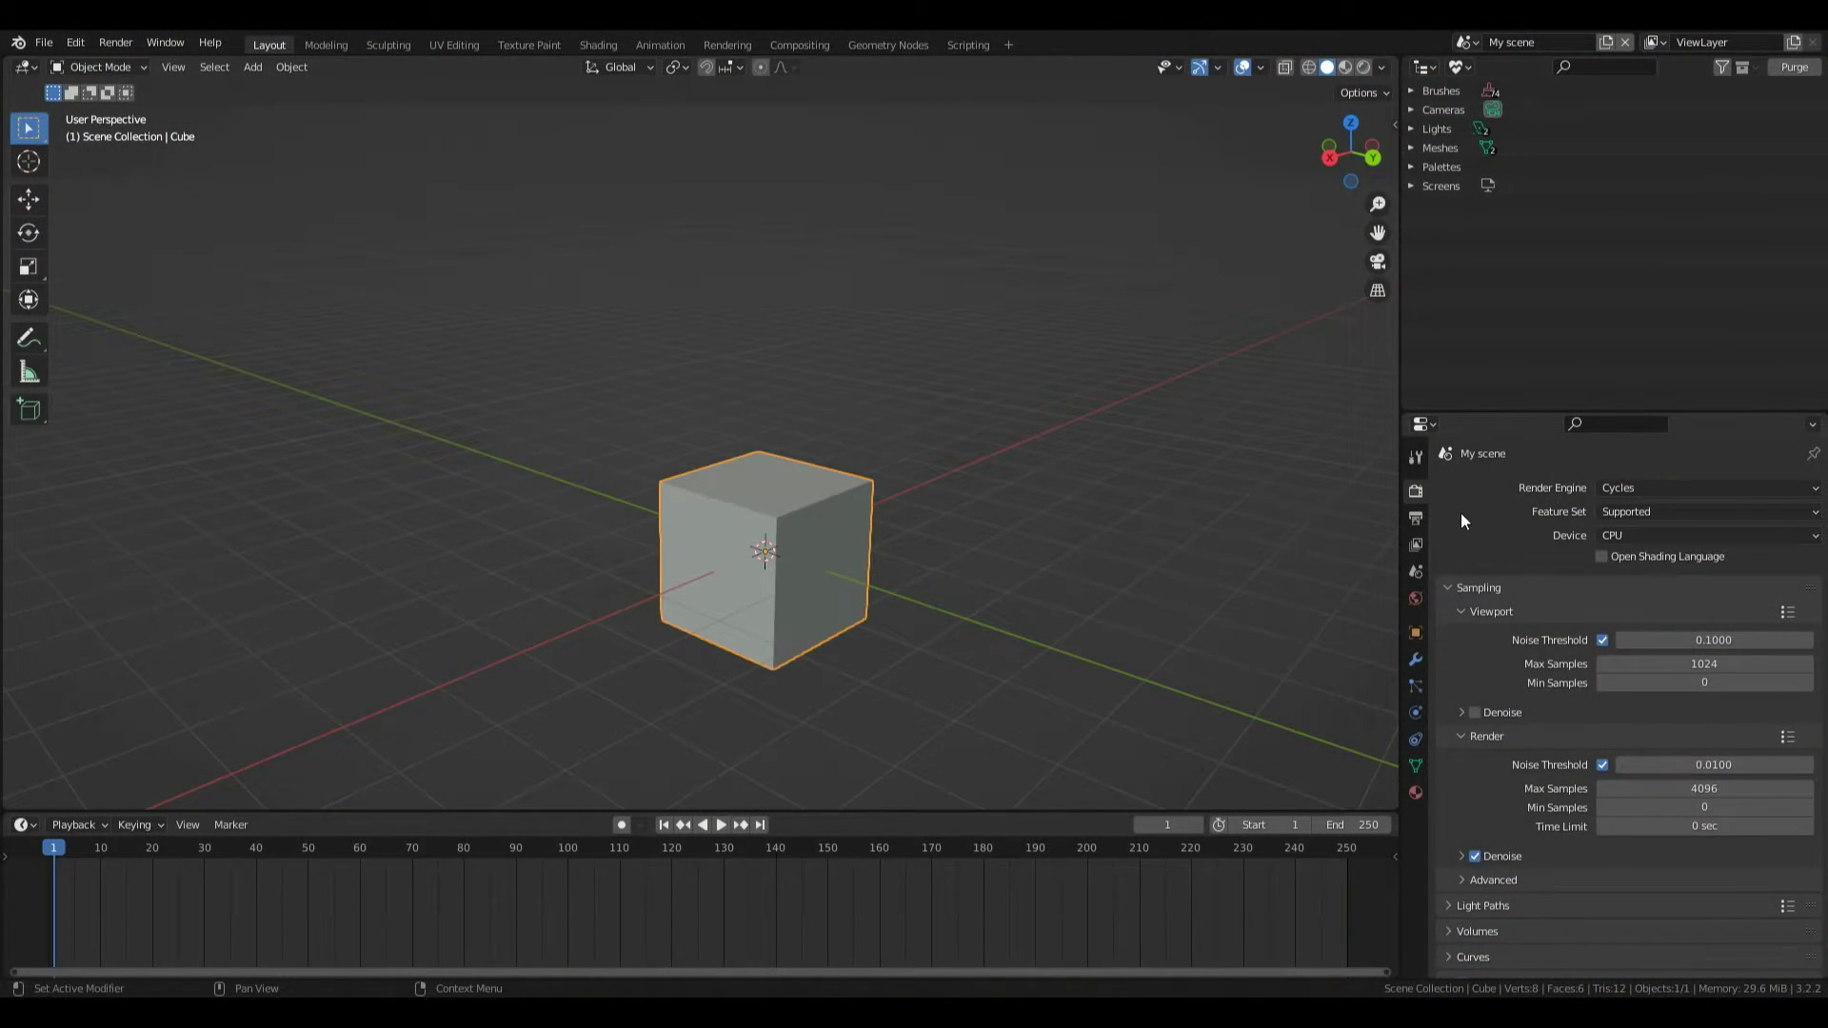
# Show the cube's Material Properties and make the bottom editor area taller.
pyautogui.click(1416, 792)
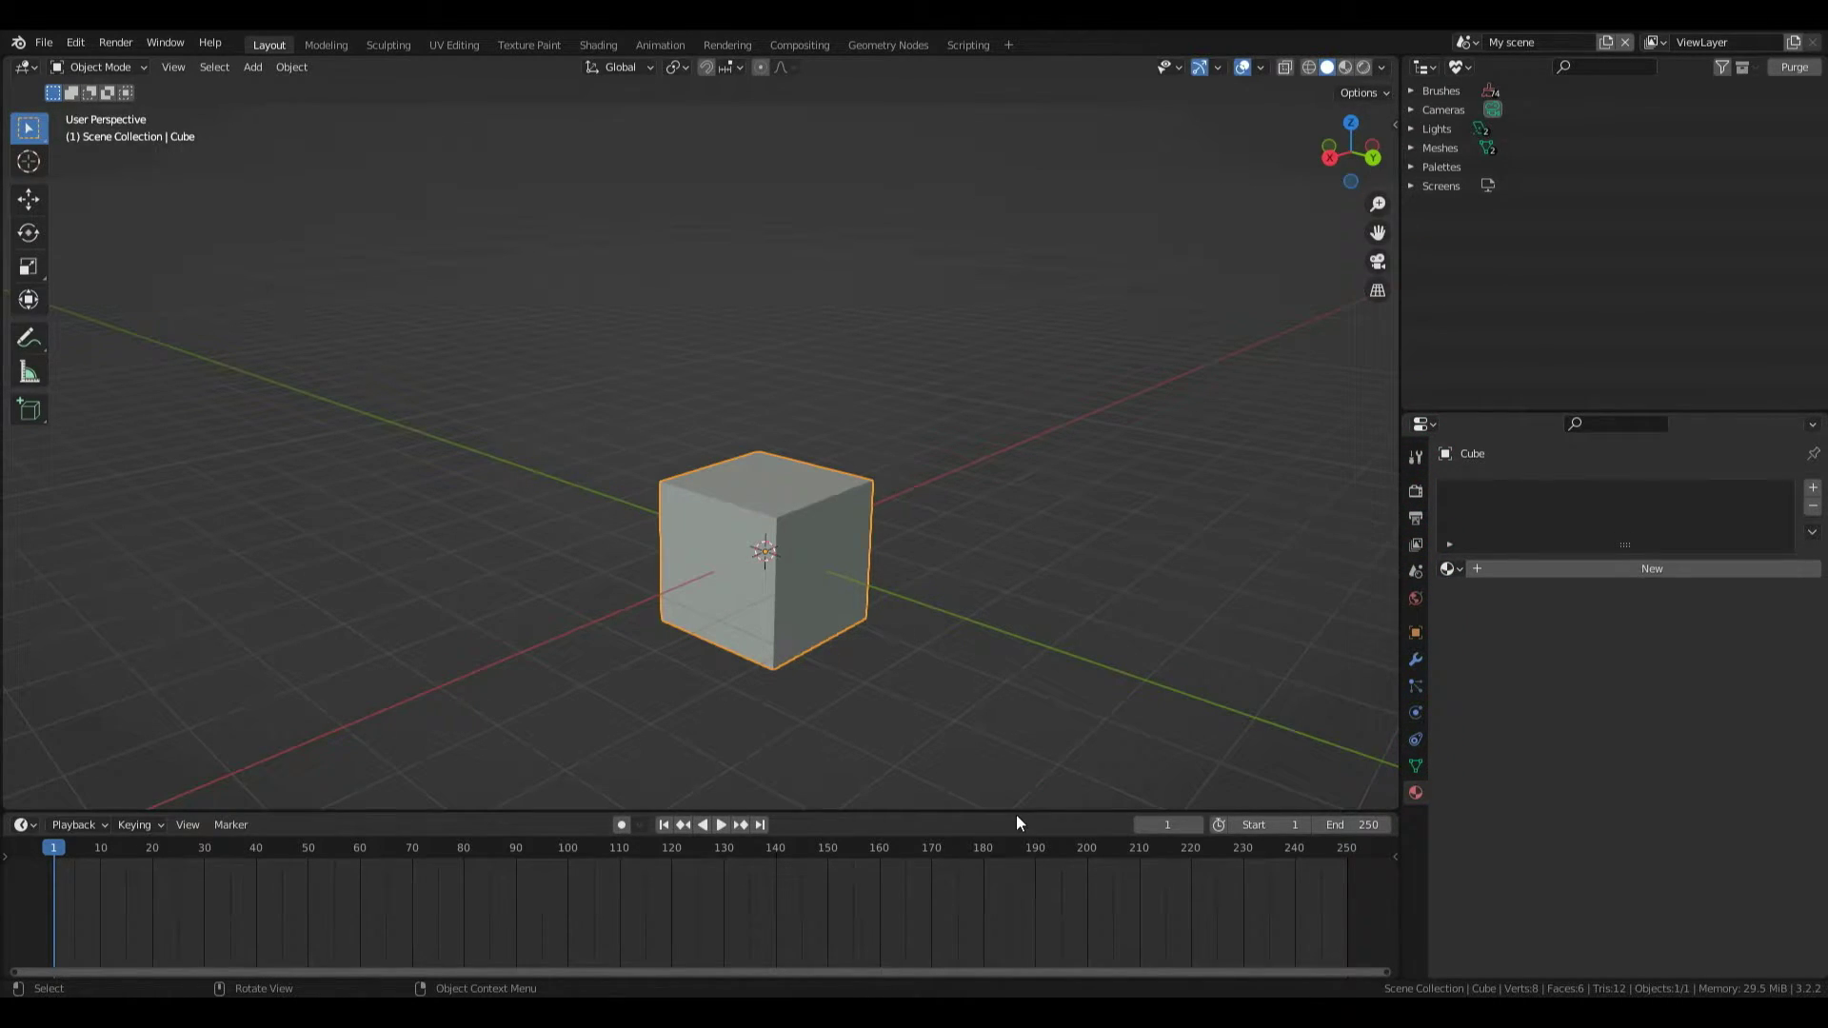
pyautogui.moveTo(1016, 812); pyautogui.dragTo(1064, 636)
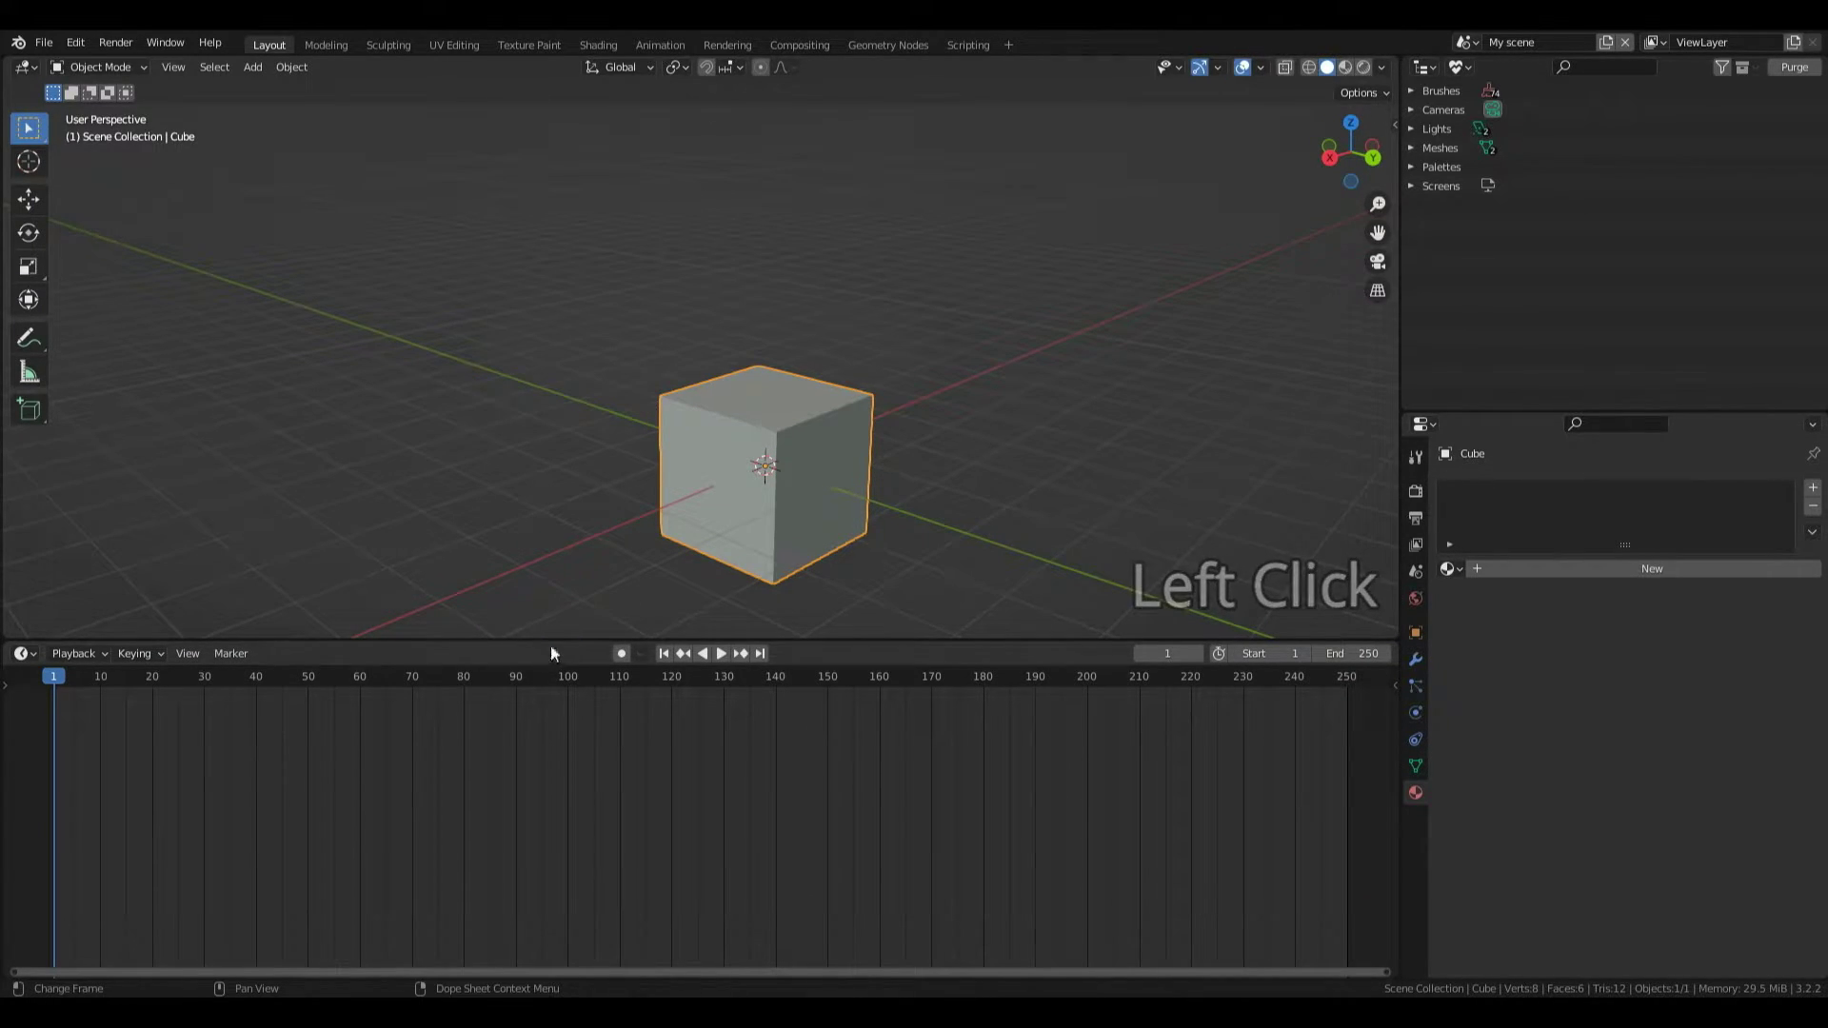
pyautogui.moveTo(540, 642); pyautogui.dragTo(592, 625)
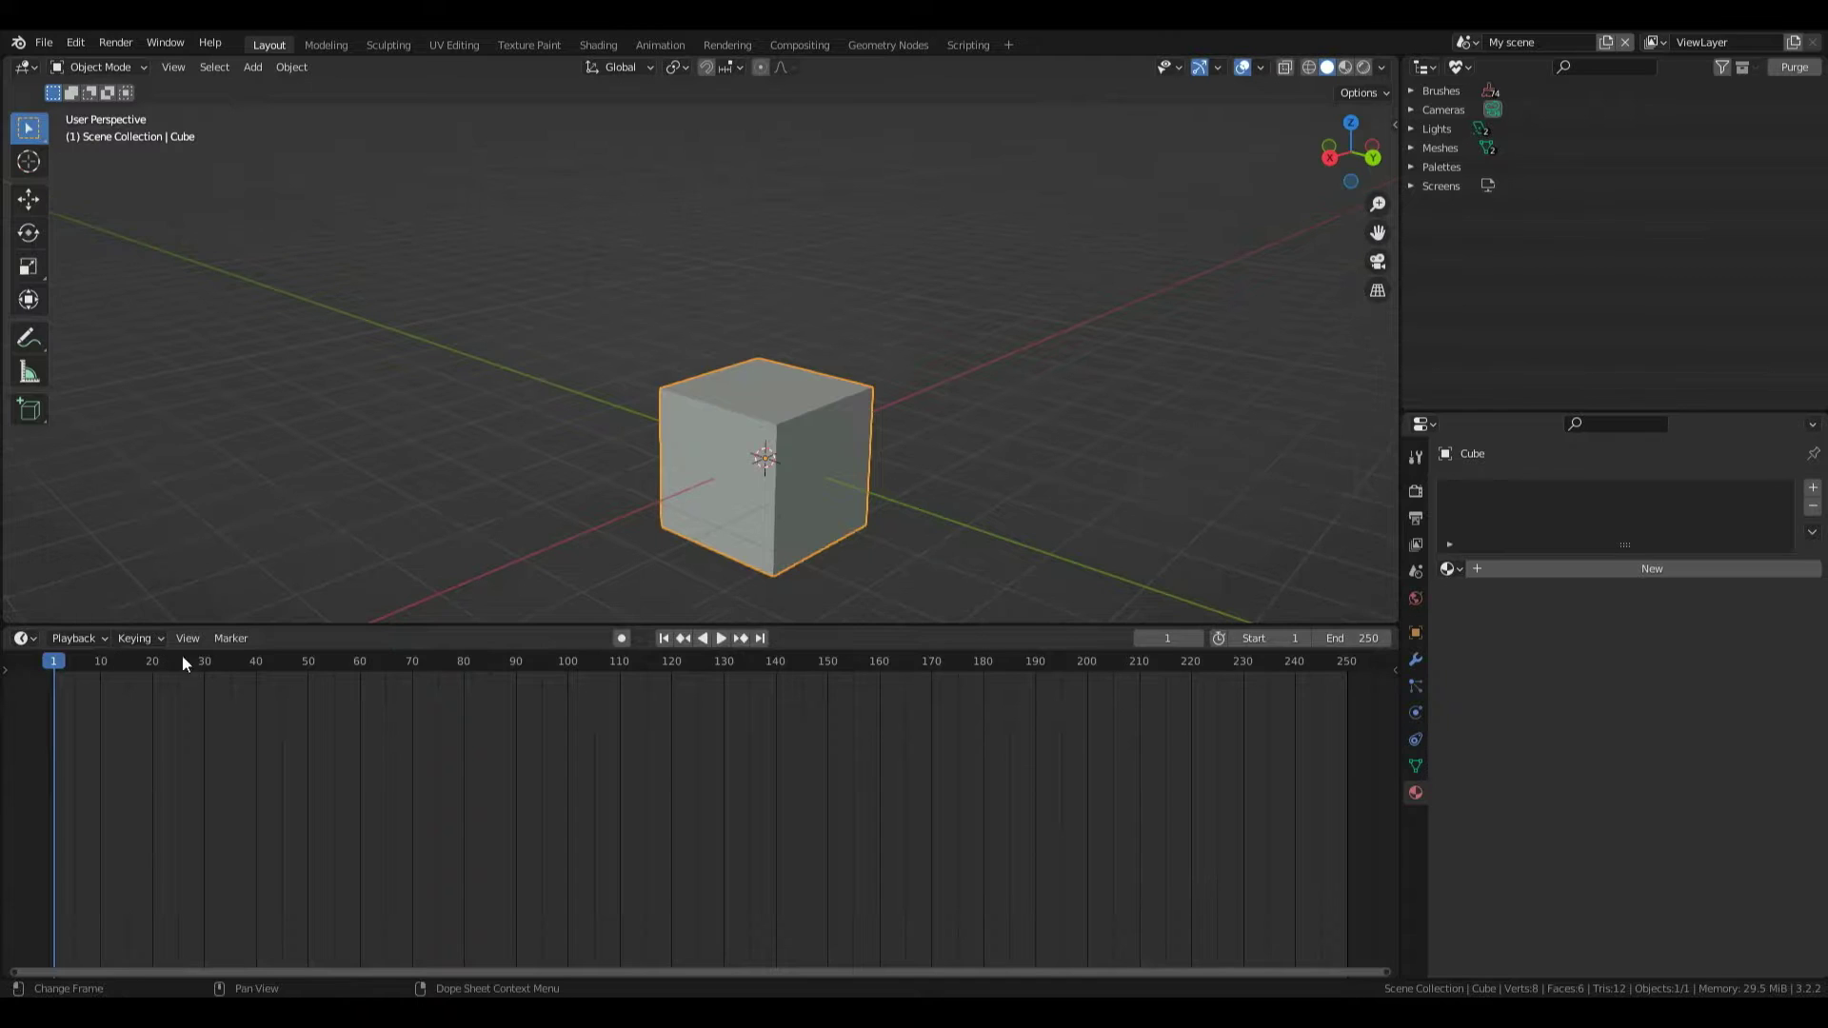
# Switch the bottom area to the Shader Editor and create the new material Material.001.
pyautogui.click(26, 638)
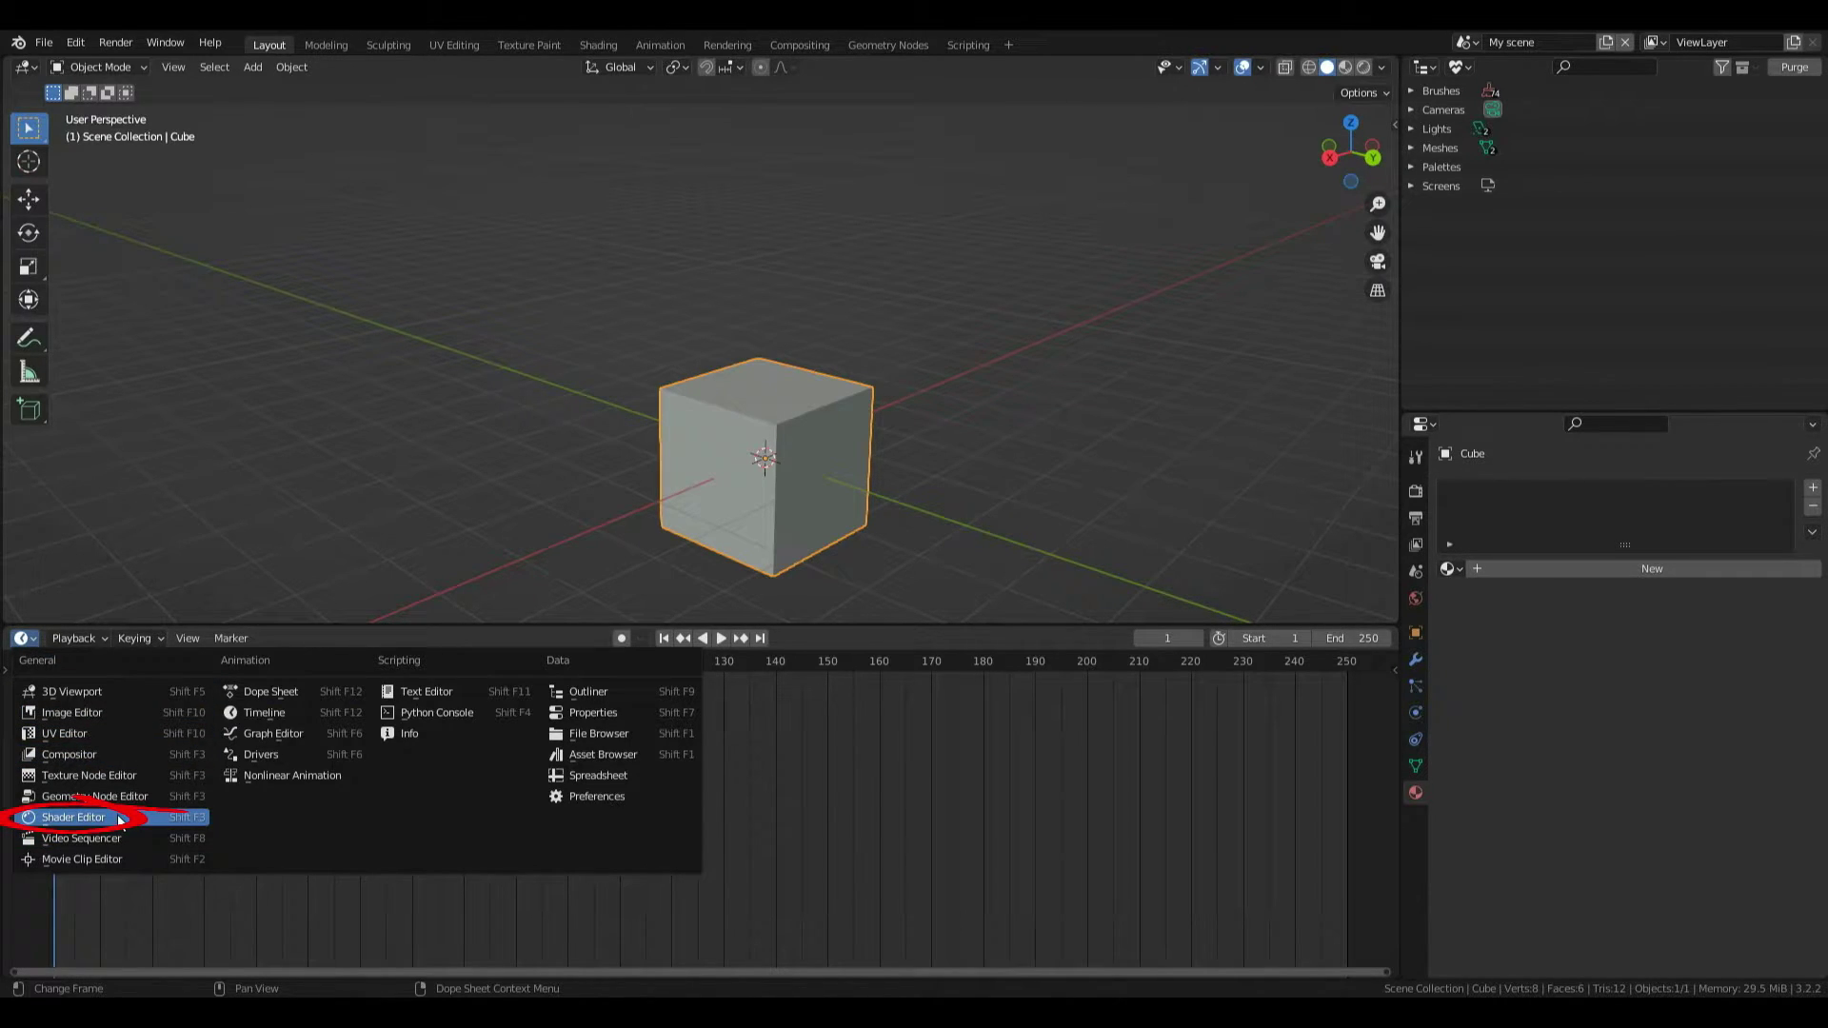
pyautogui.click(73, 816)
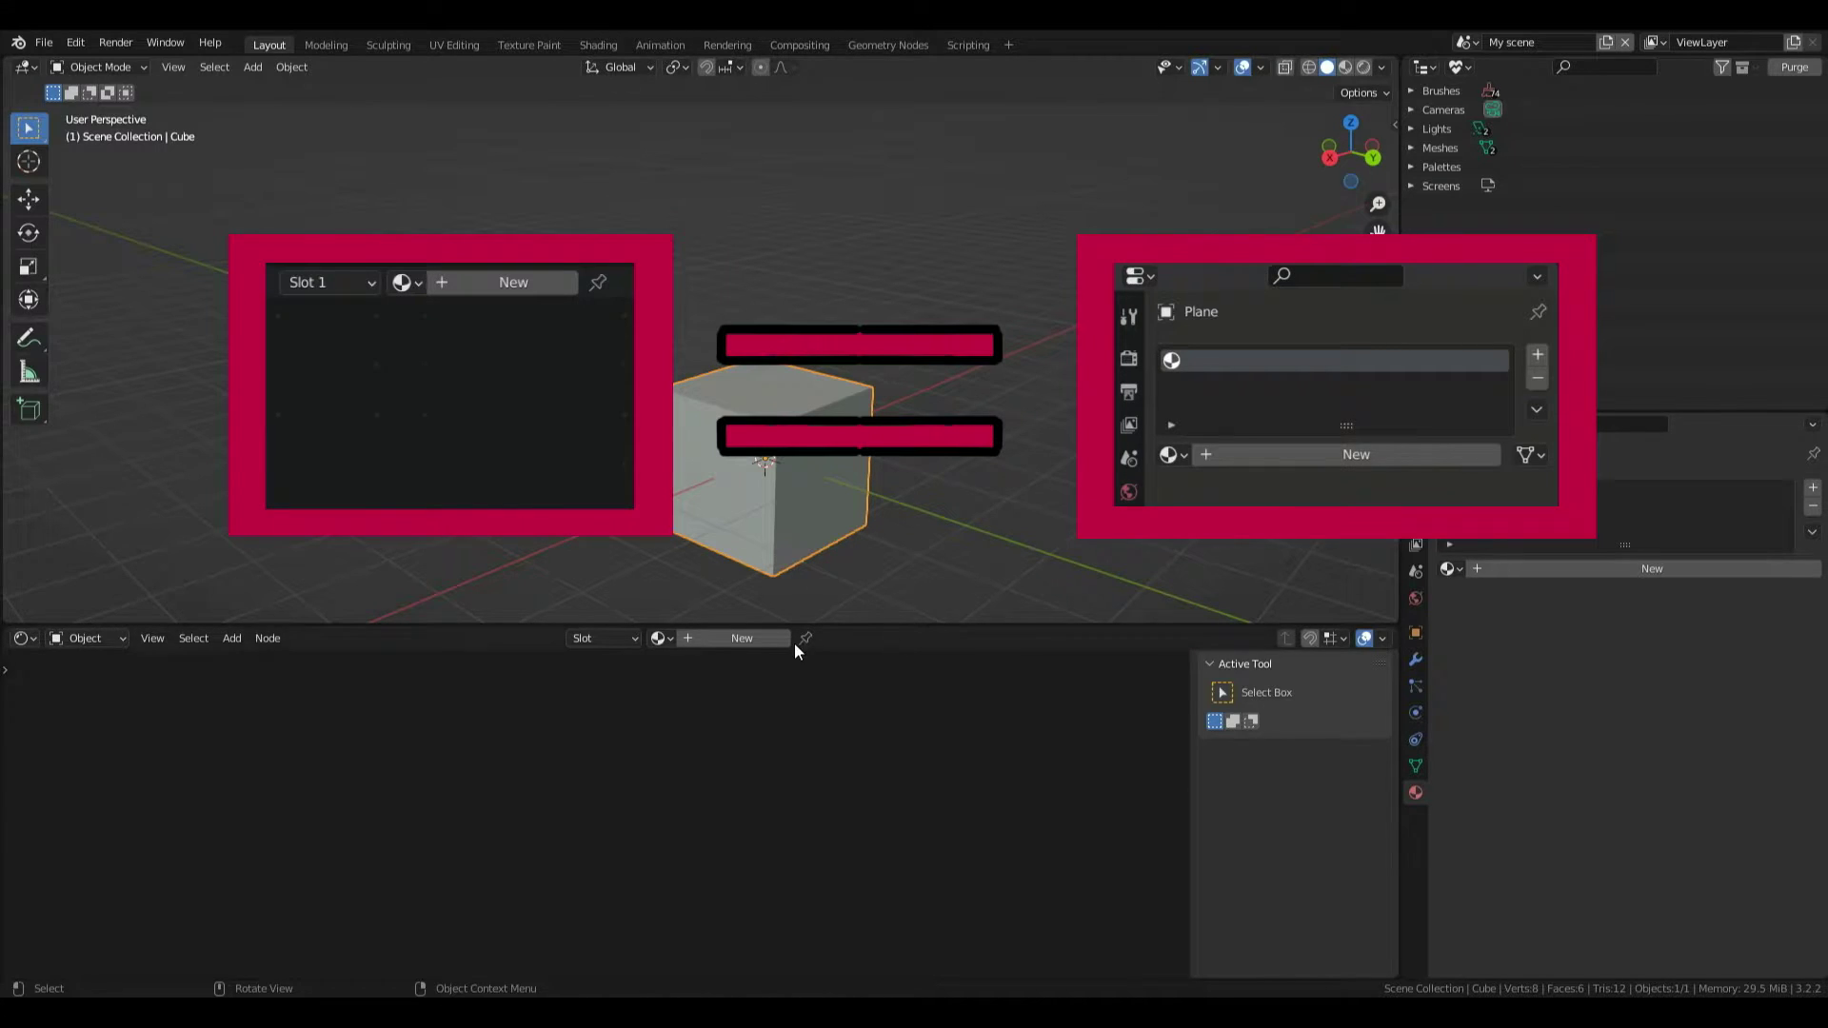
pyautogui.click(734, 639)
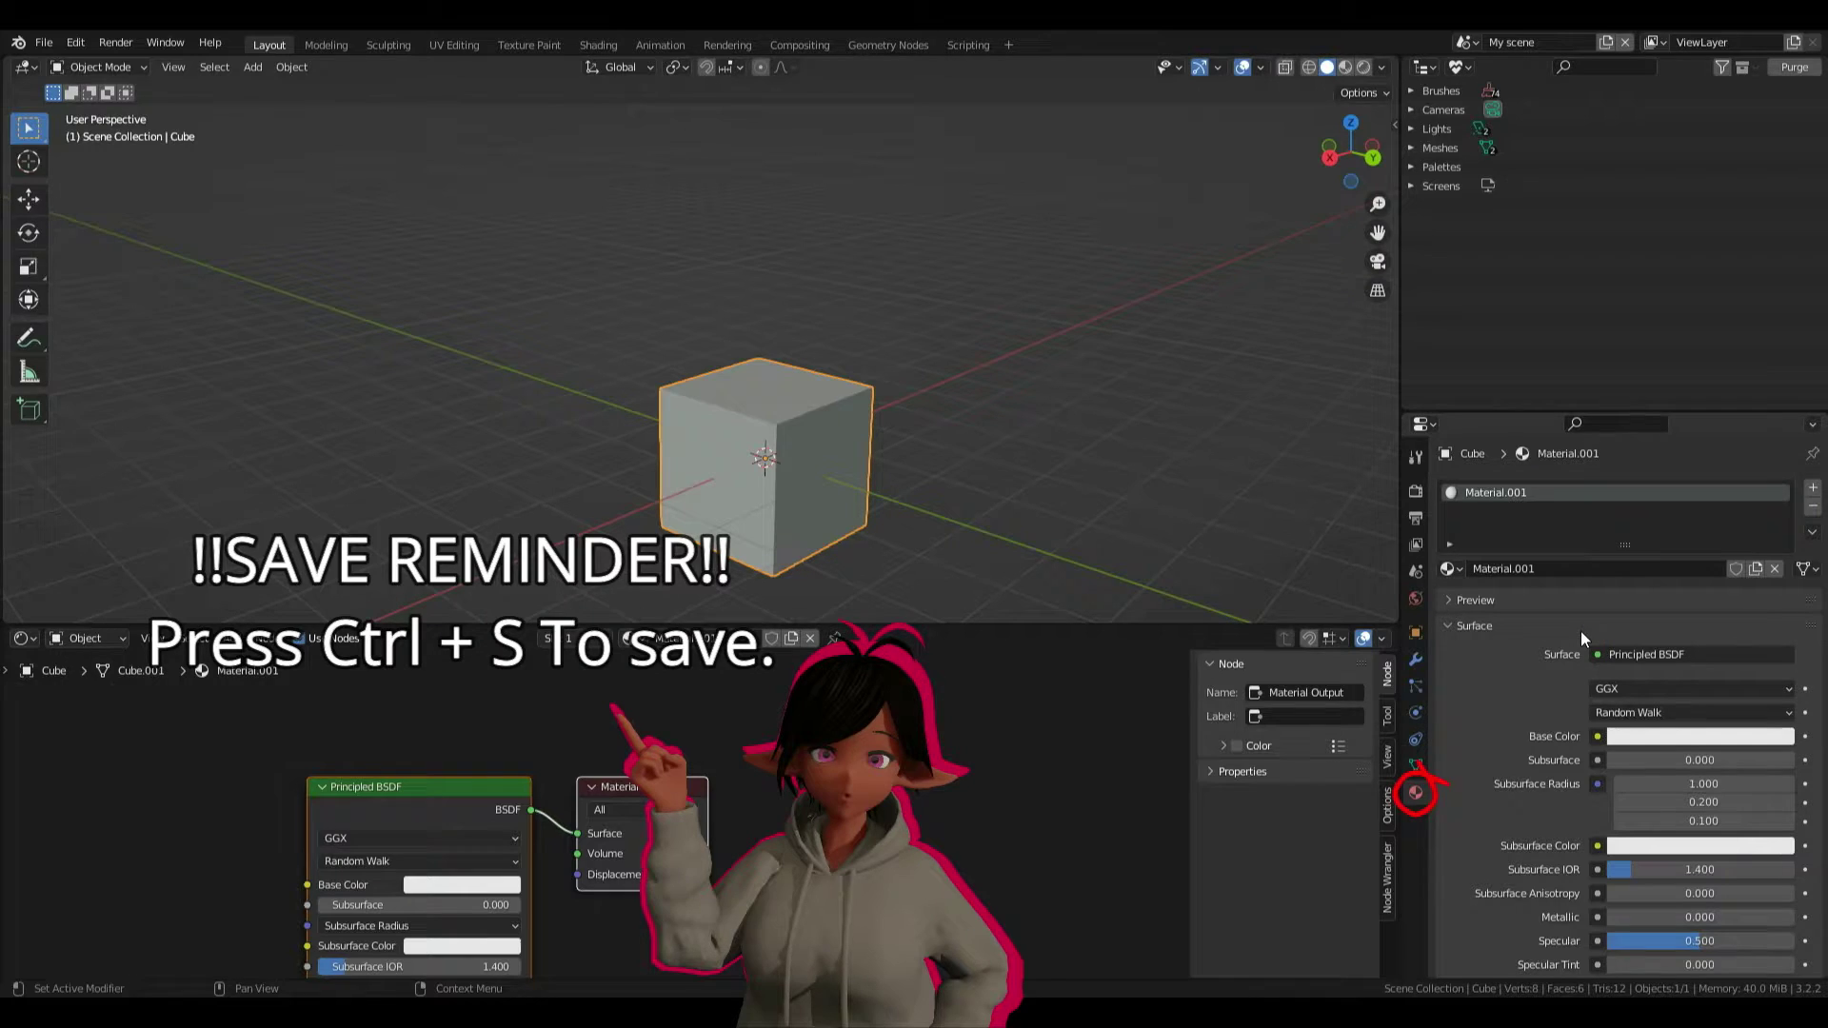
# Set the Principled BSDF Base Color to blue.
pyautogui.scroll(-6, 1580, 631)
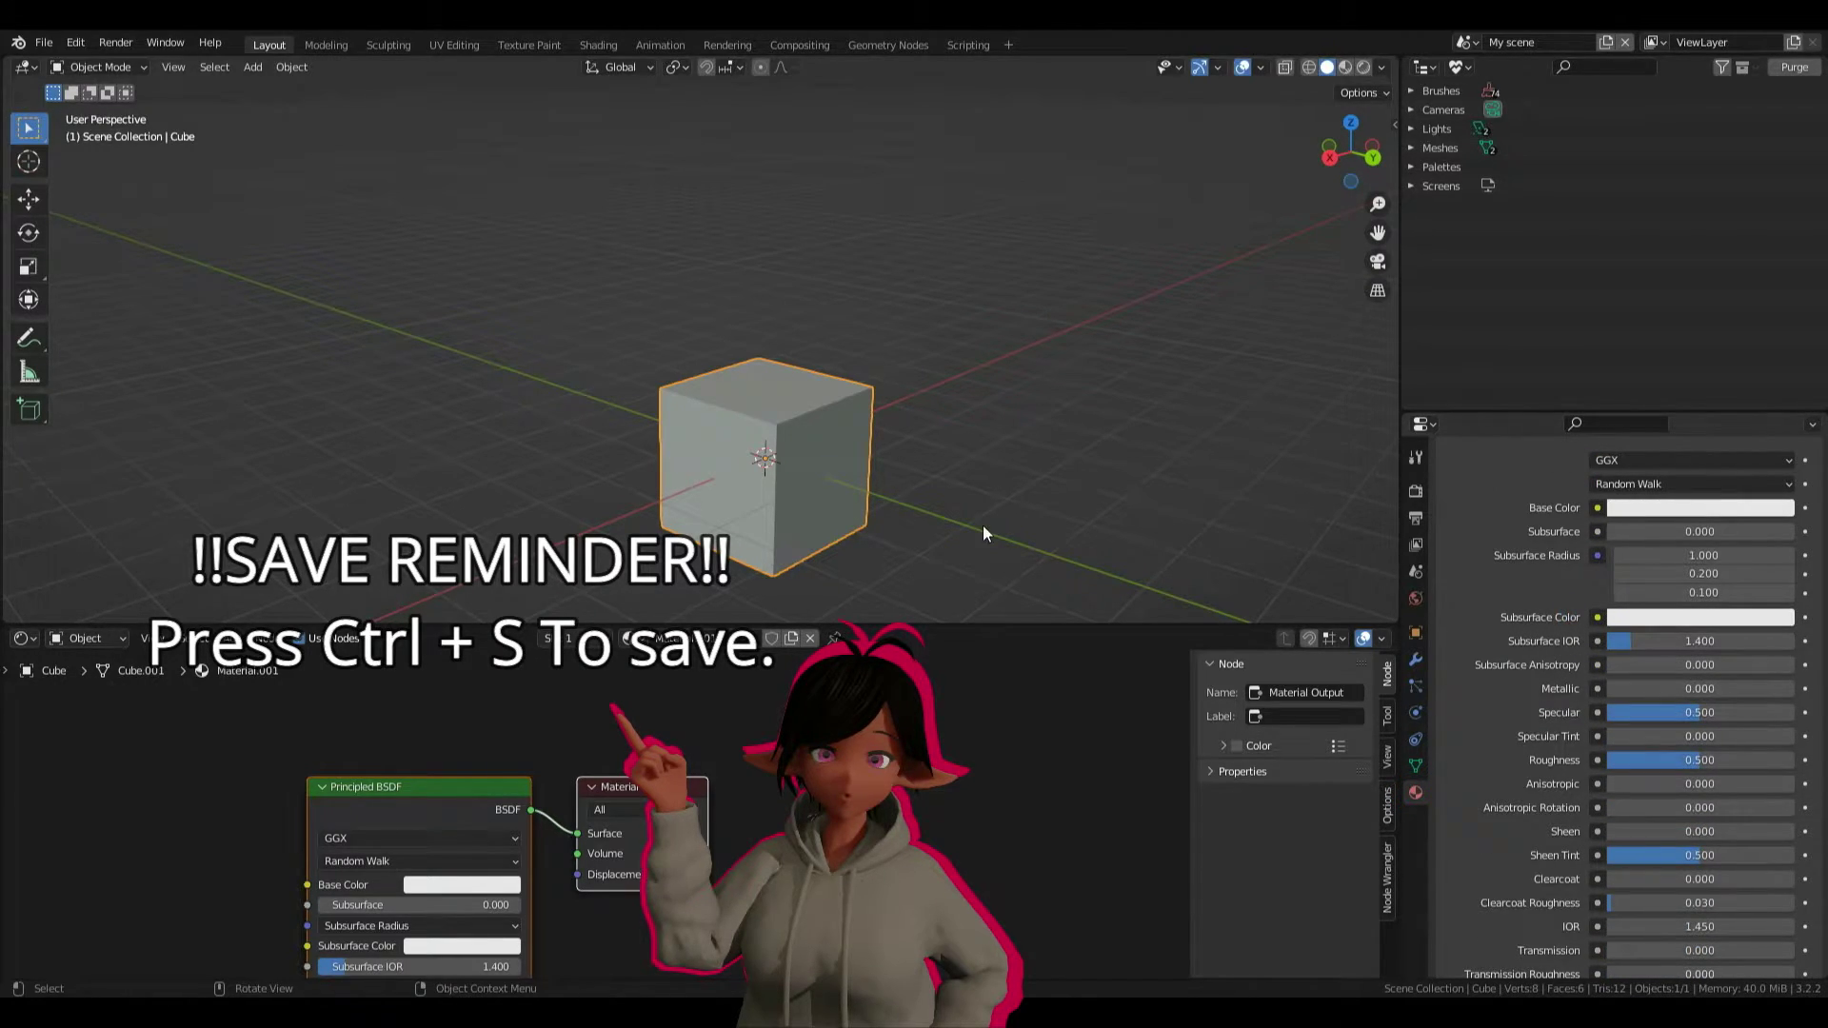
pyautogui.scroll(3, 1710, 711)
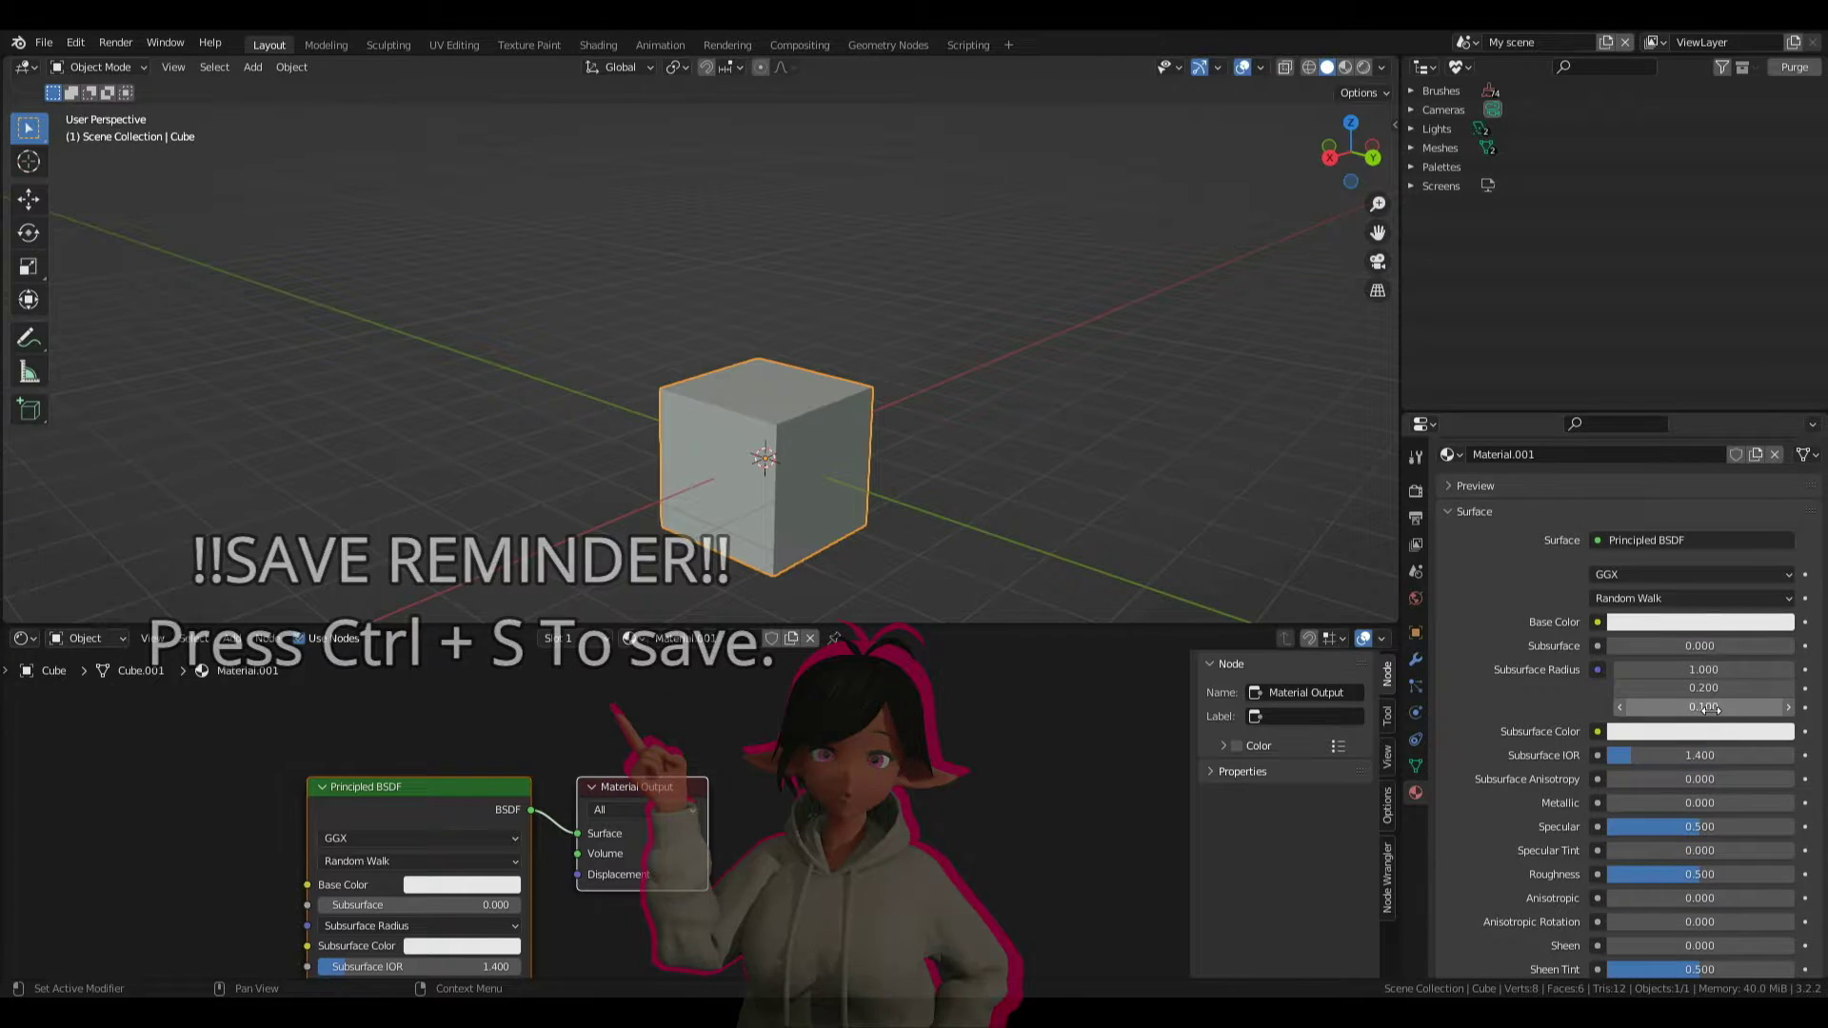
pyautogui.click(1657, 629)
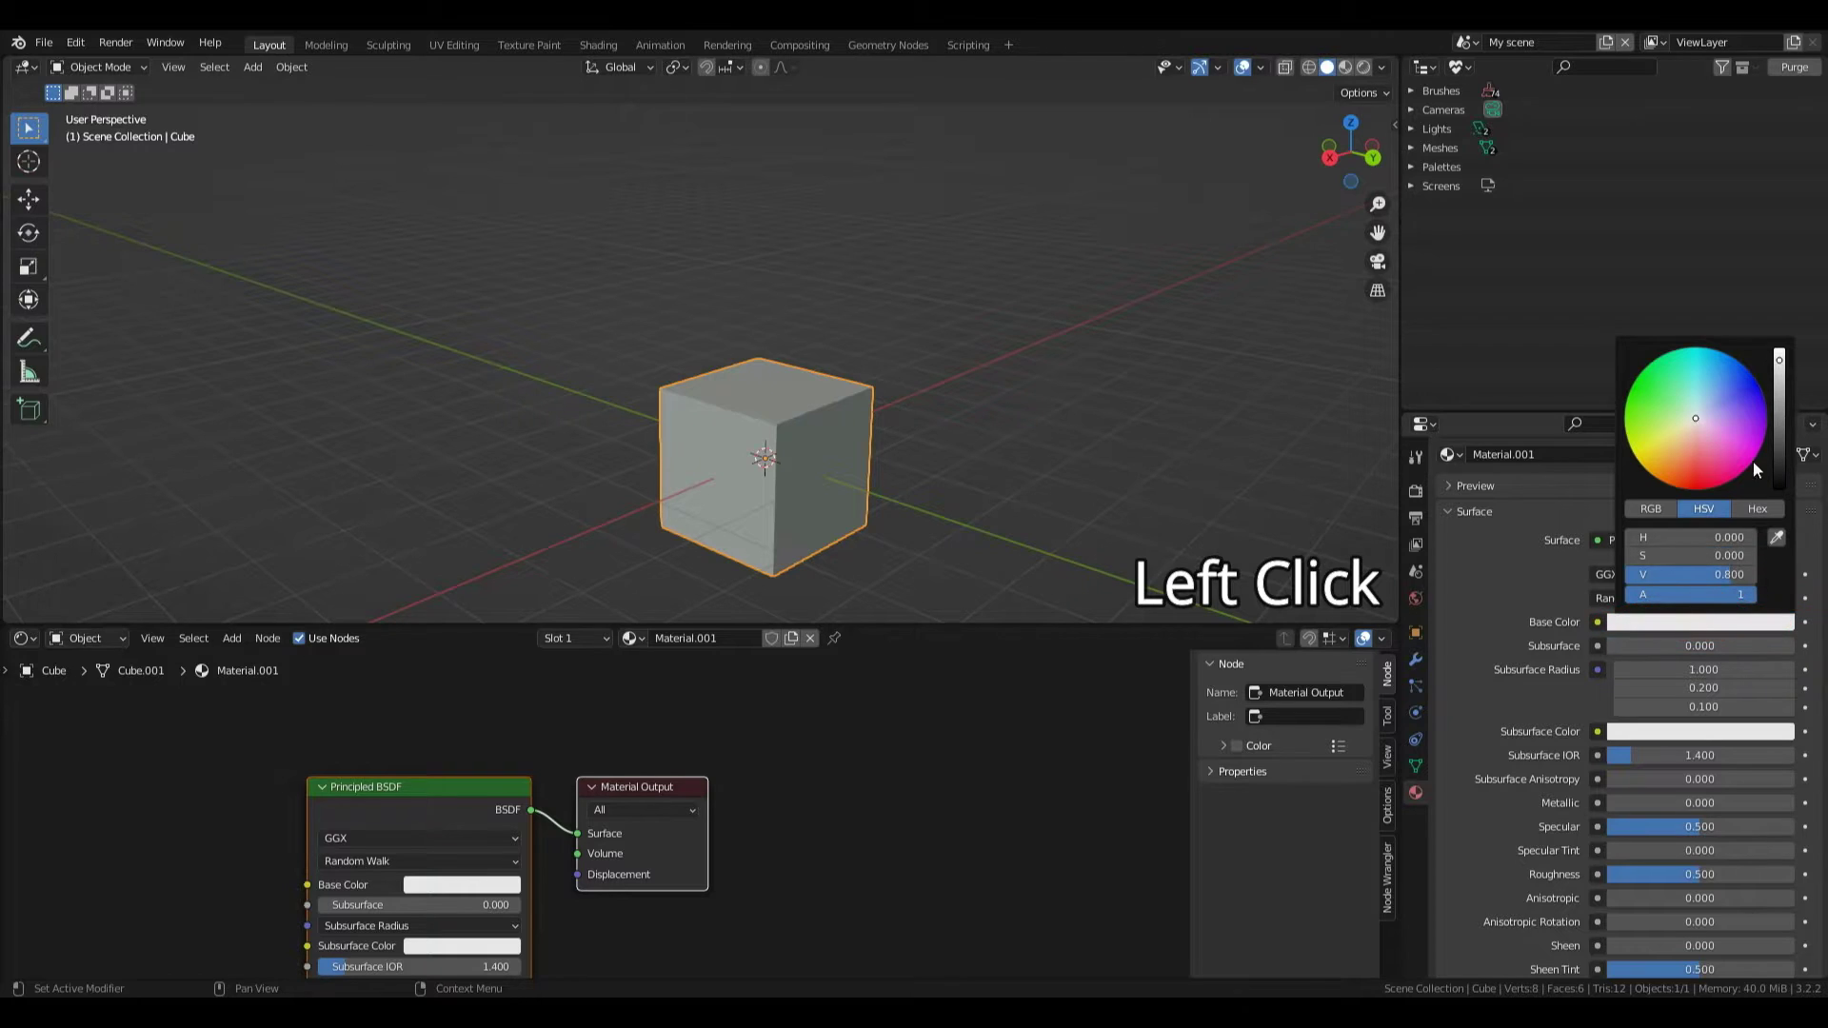
pyautogui.click(1752, 379)
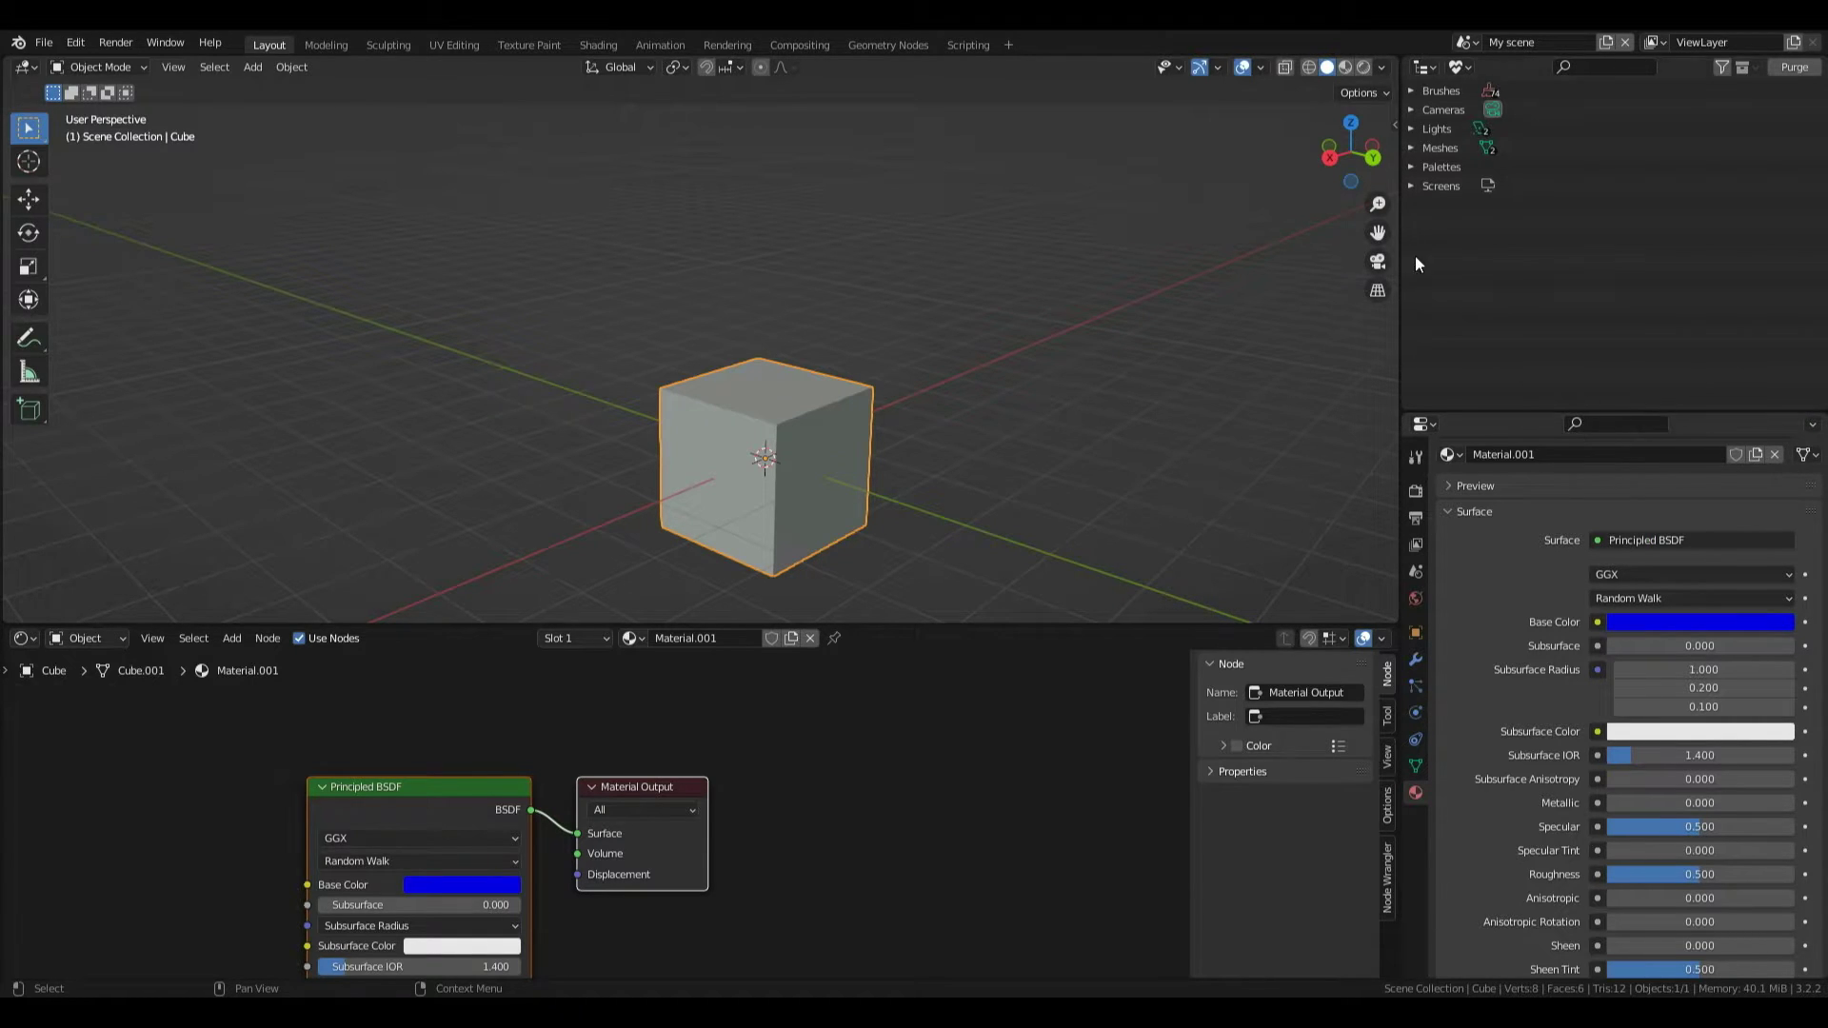
# Make the Principled BSDF node active and zoom out to see all its parameters.
pyautogui.scroll(-1, 1619, 666)
pyautogui.click(510, 765)
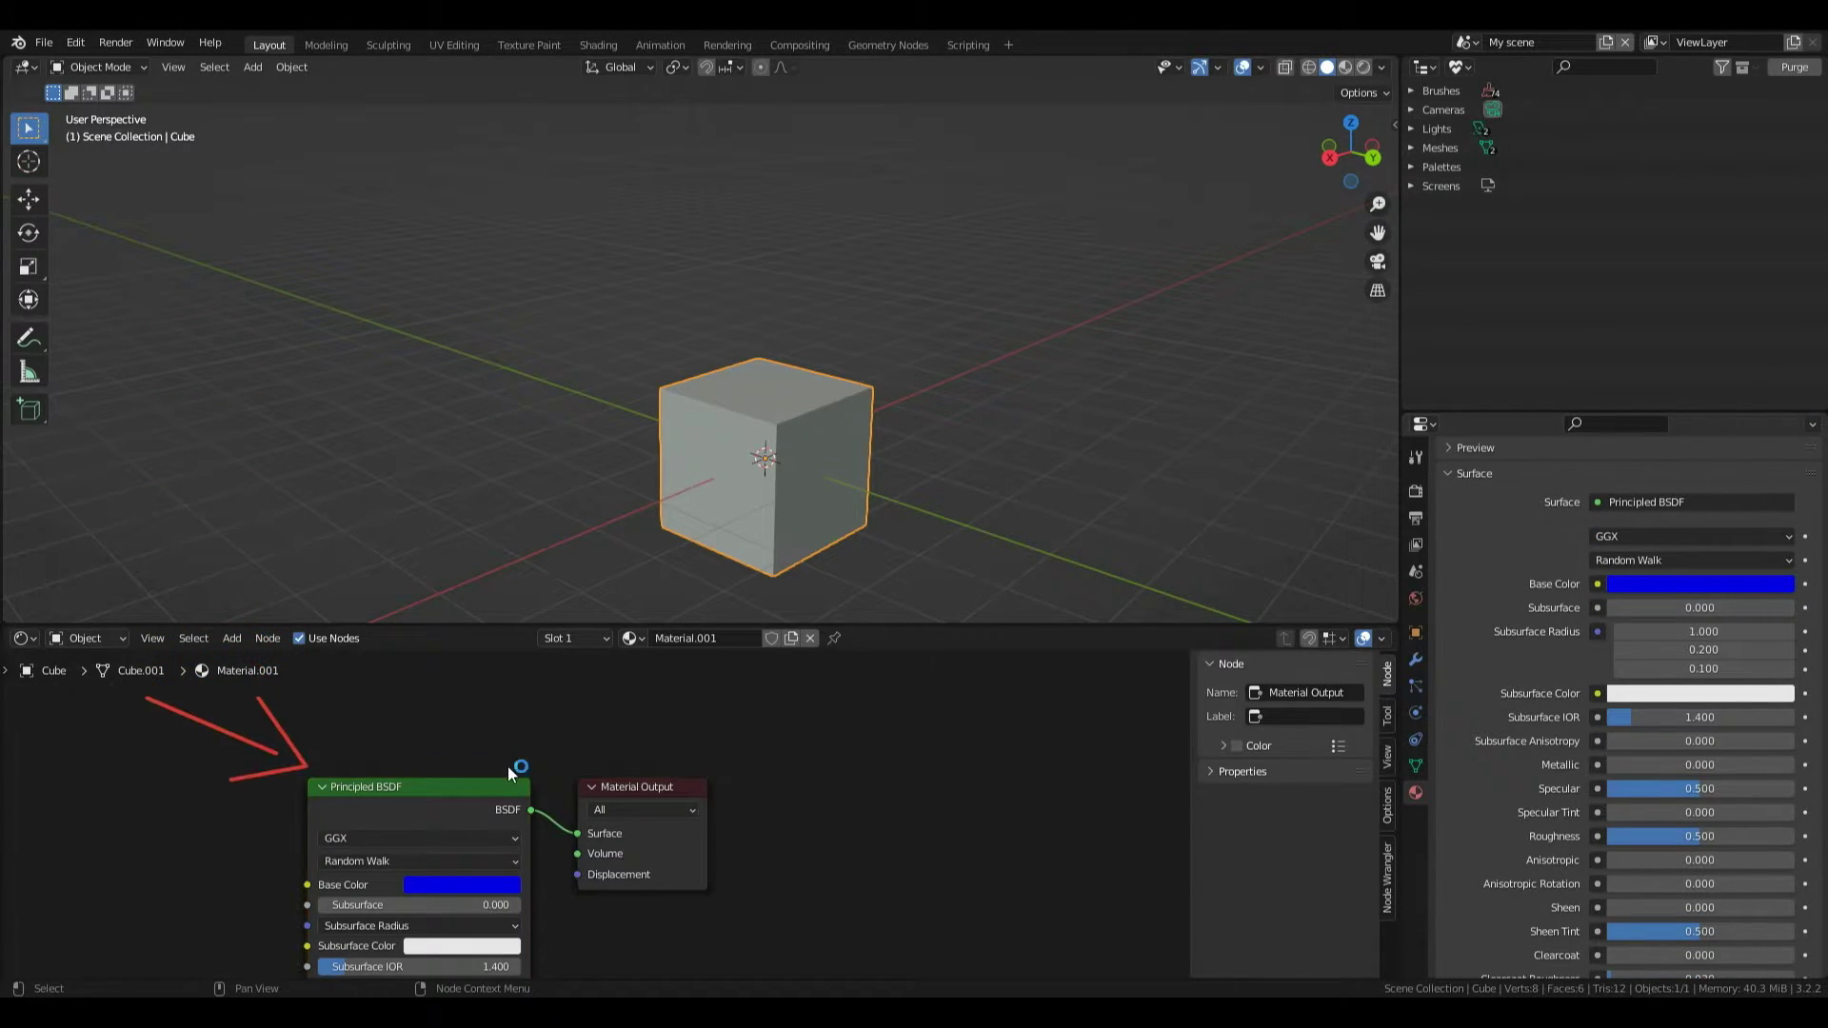
pyautogui.click(419, 797)
pyautogui.scroll(-1, 425, 796)
pyautogui.moveTo(1184, 748); pyautogui.dragTo(1184, 790)
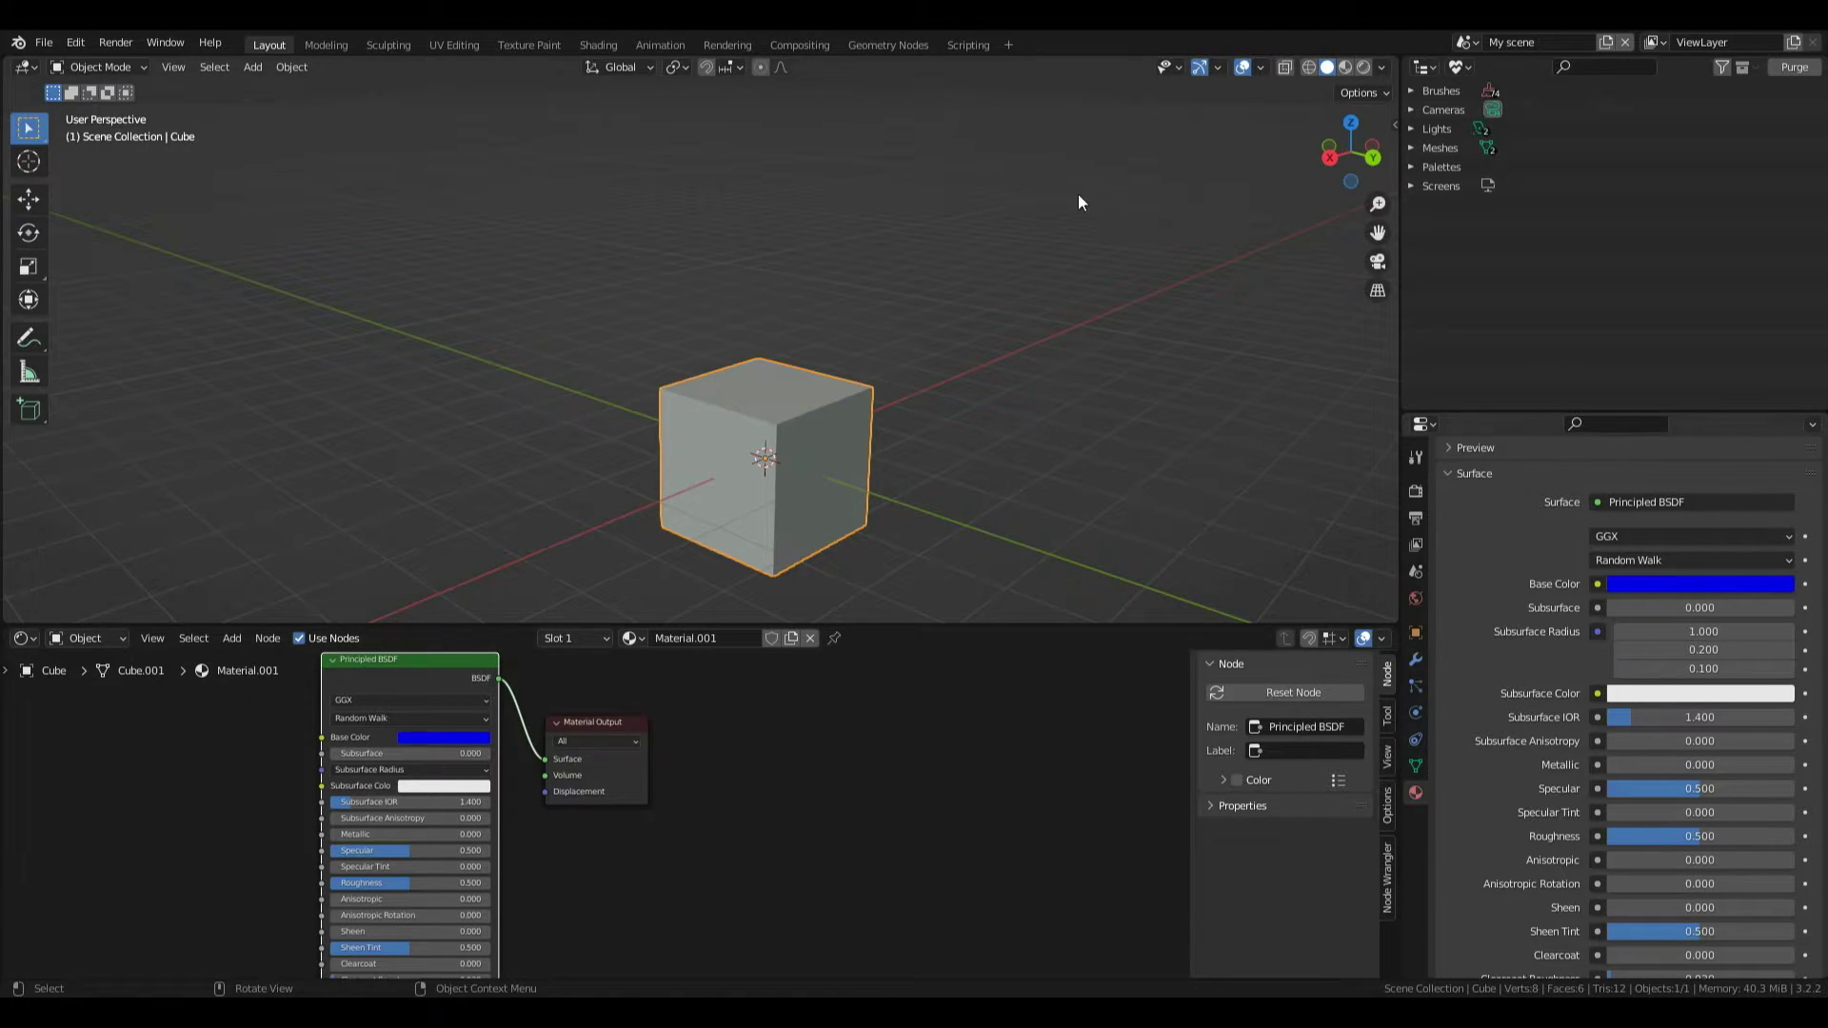
# Try Wireframe, Solid and X-ray shading, then settle on Material Preview.
pyautogui.click(1309, 68)
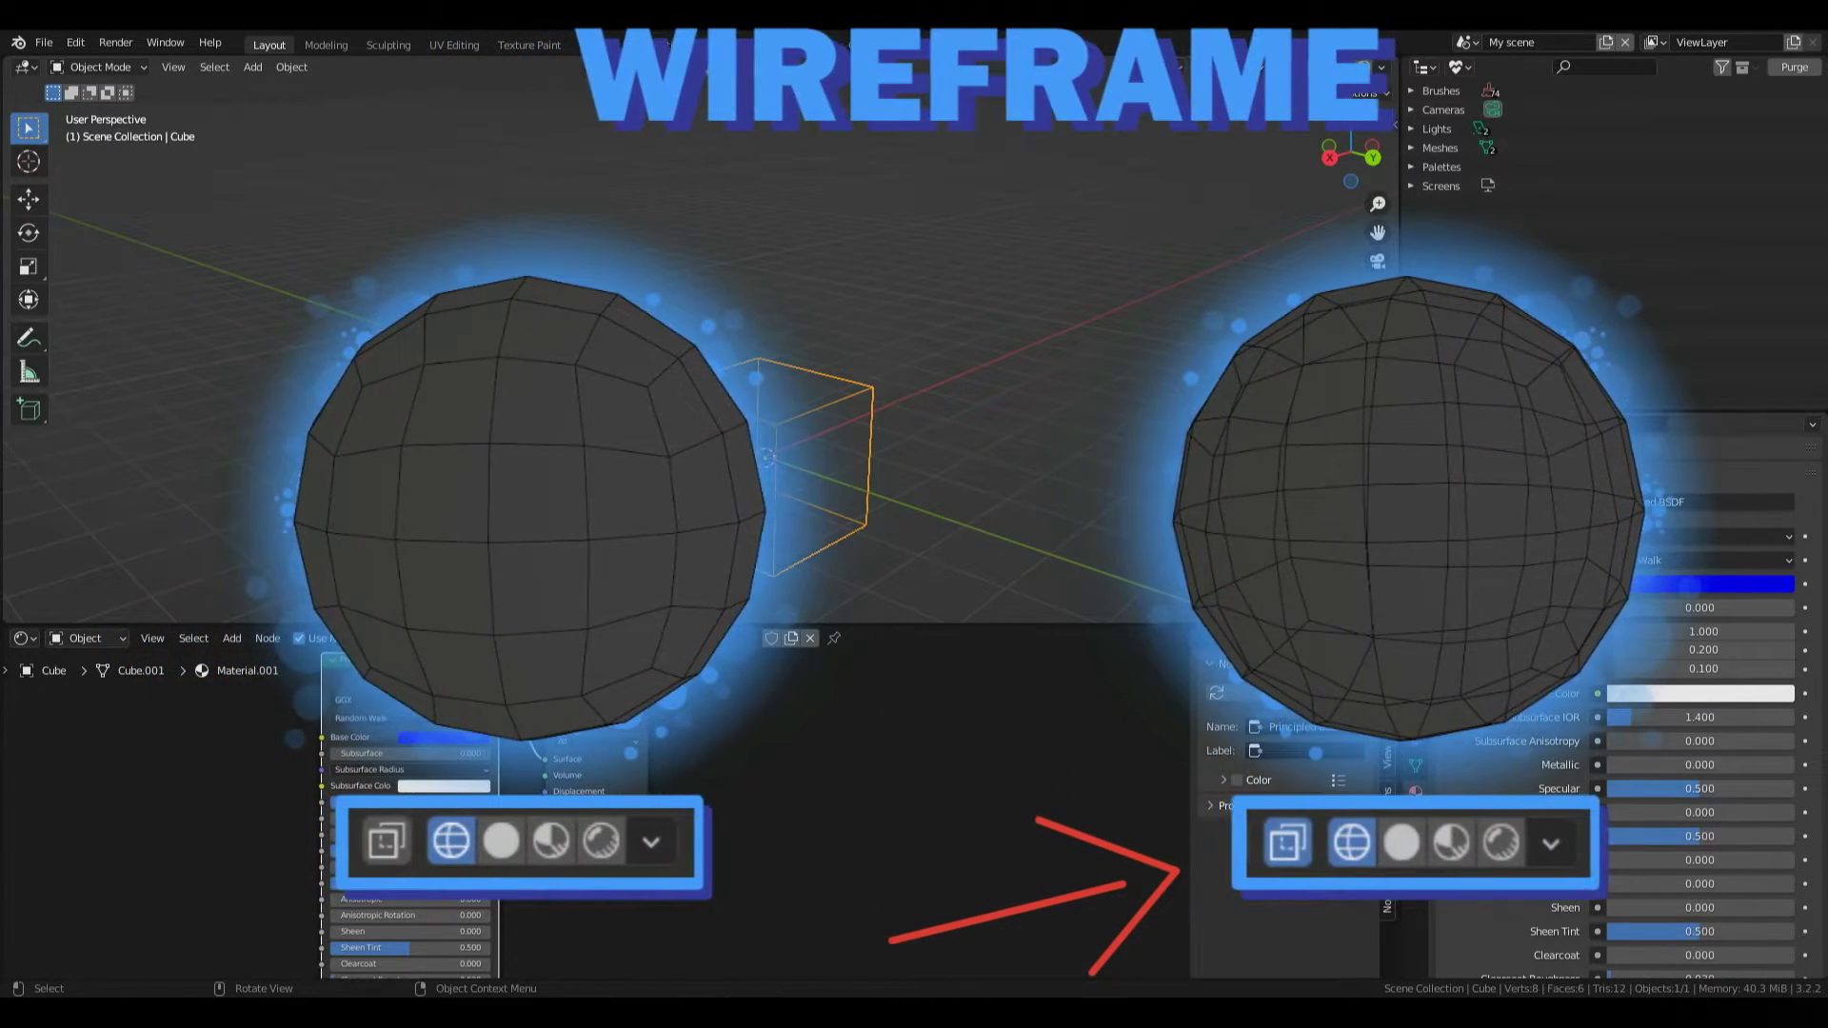
pyautogui.click(1285, 71)
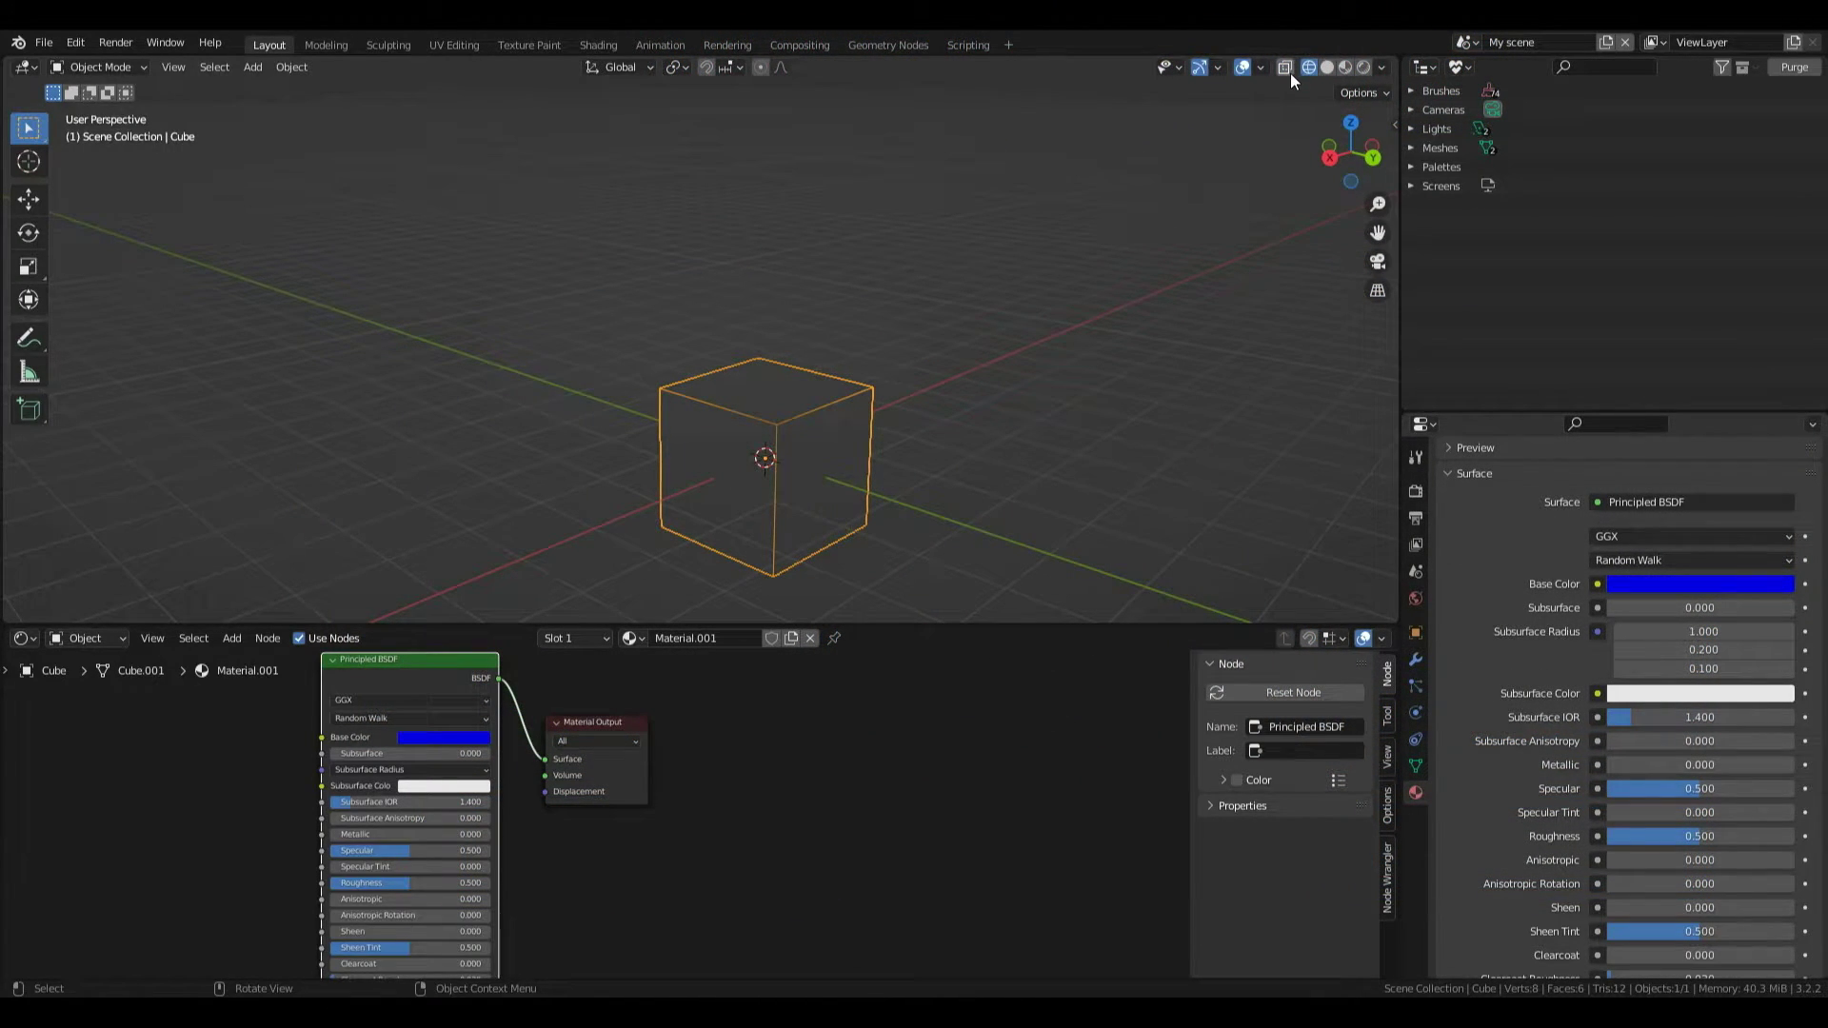
pyautogui.click(1328, 68)
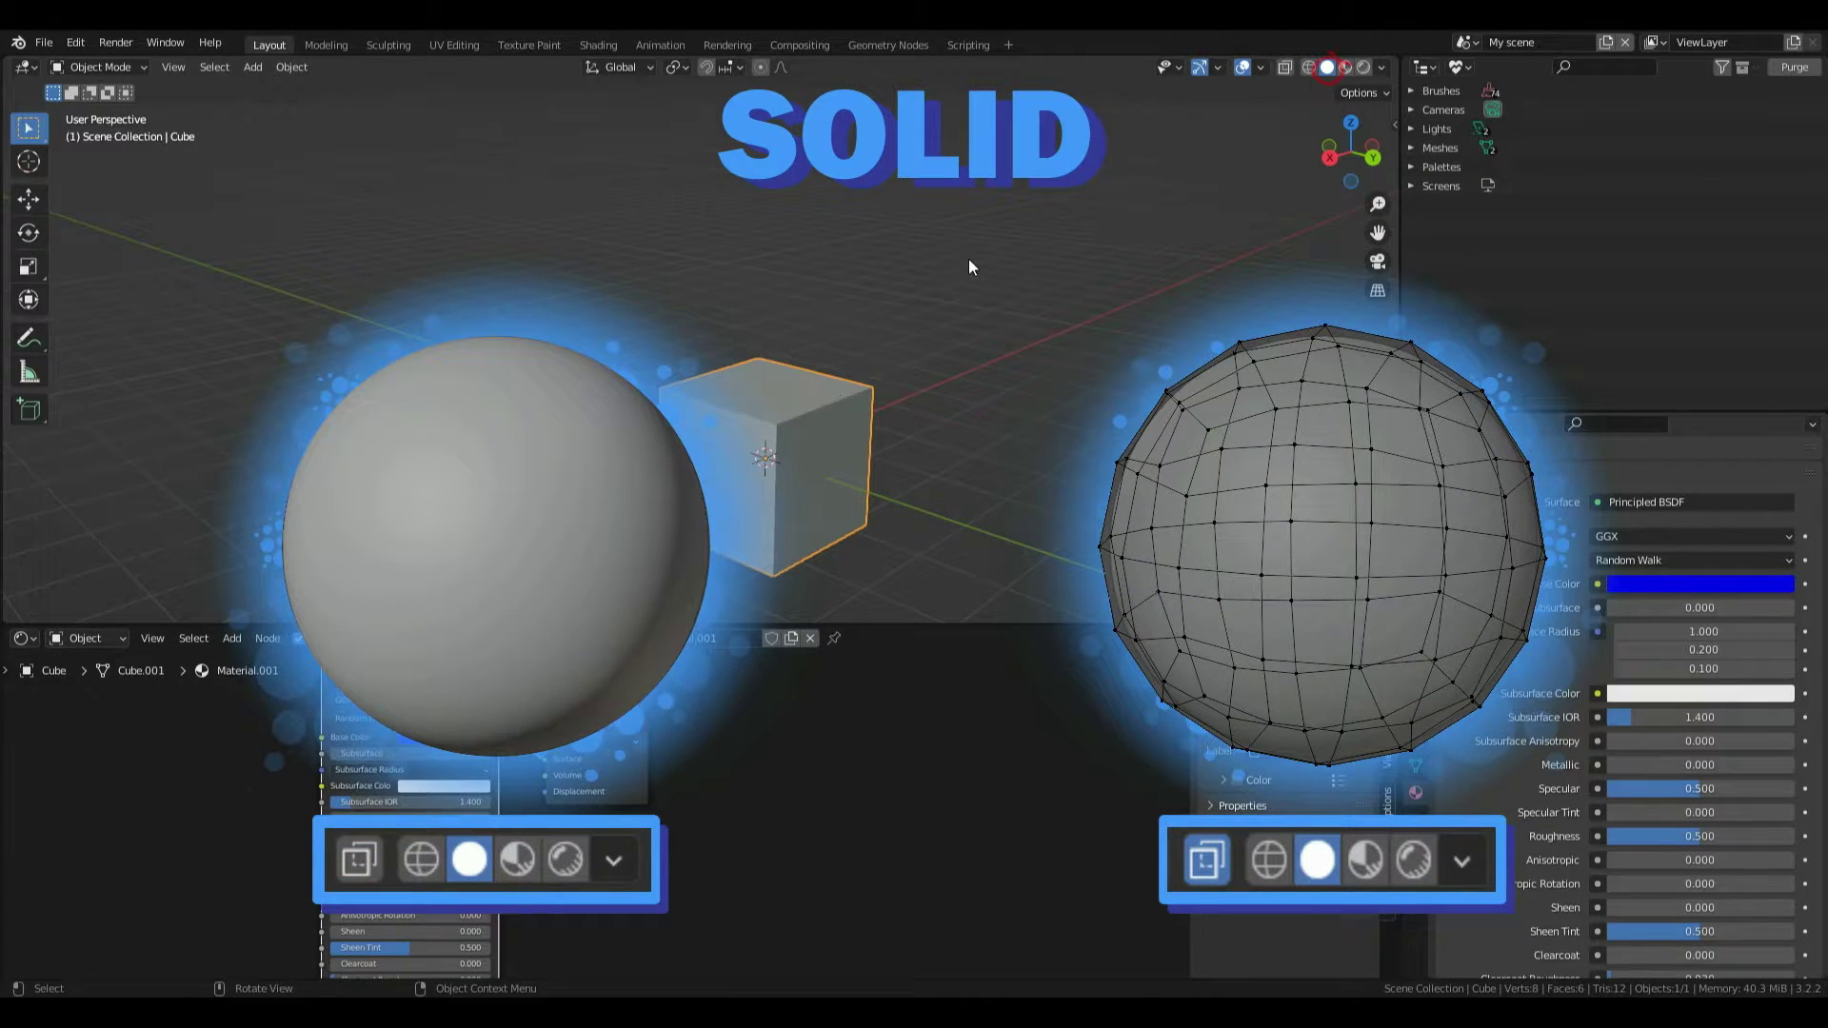
pyautogui.click(1282, 66)
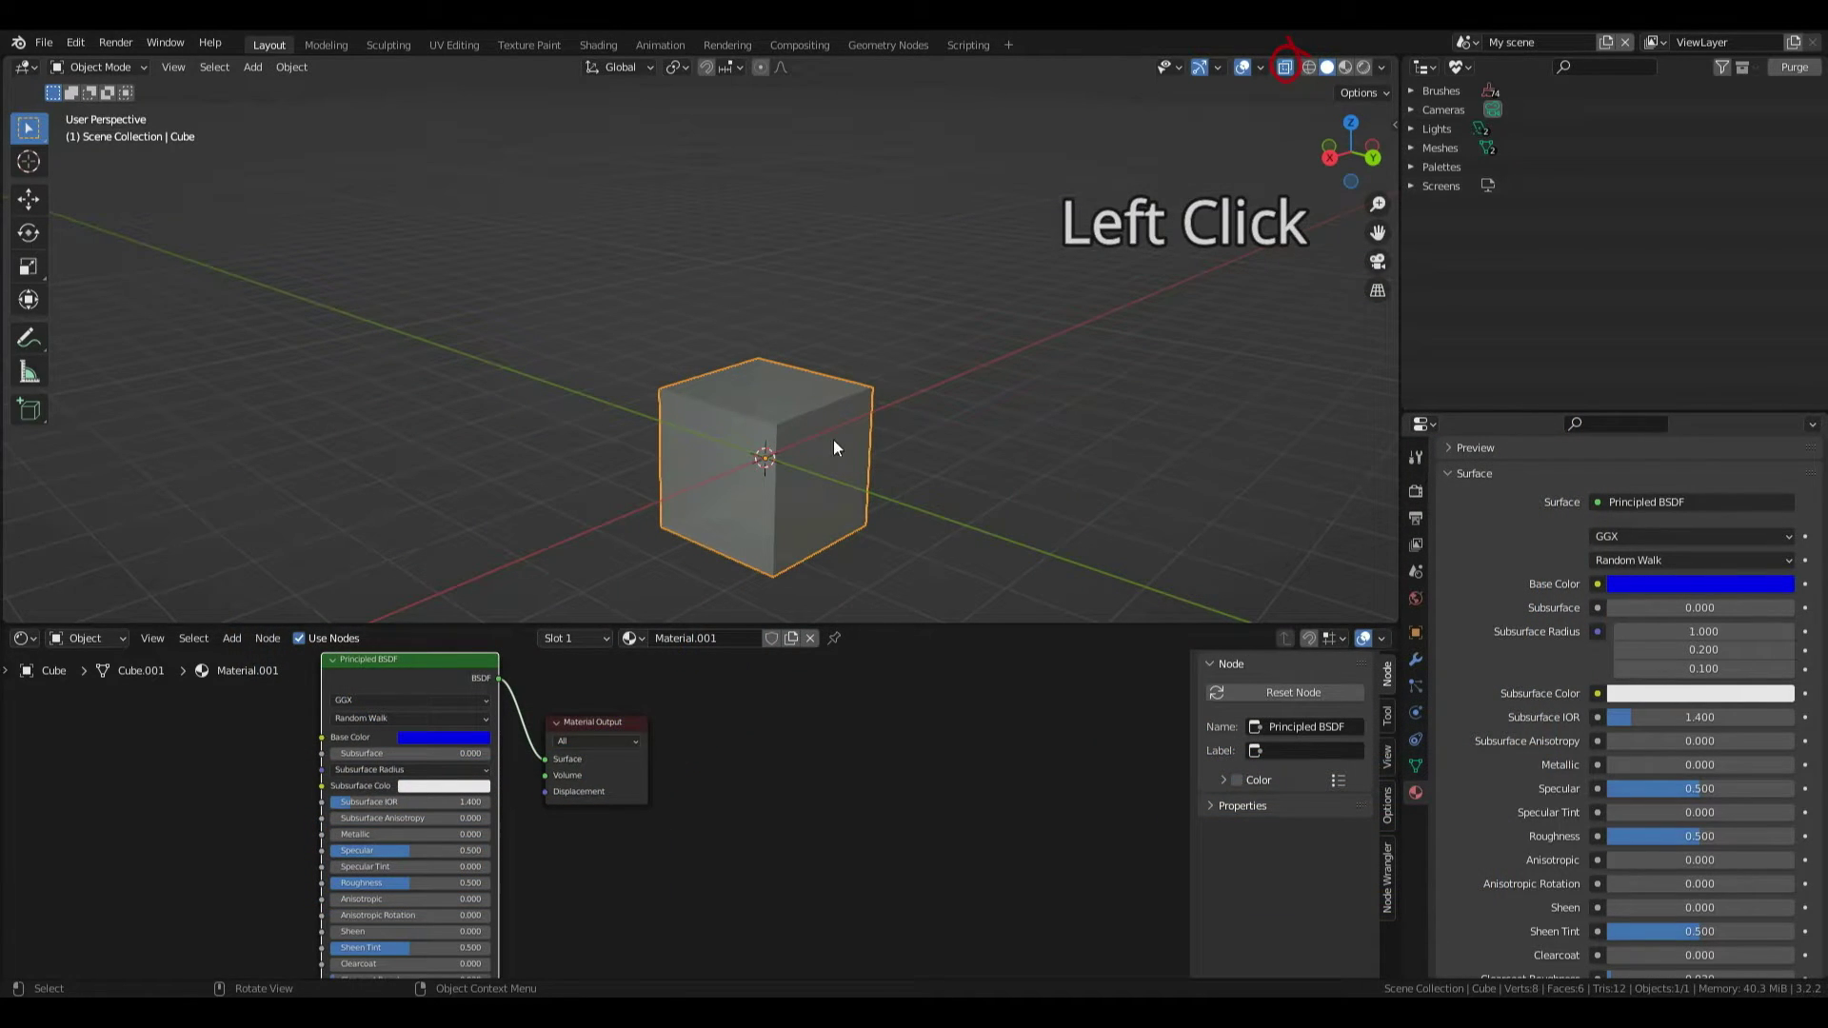
pyautogui.click(1284, 66)
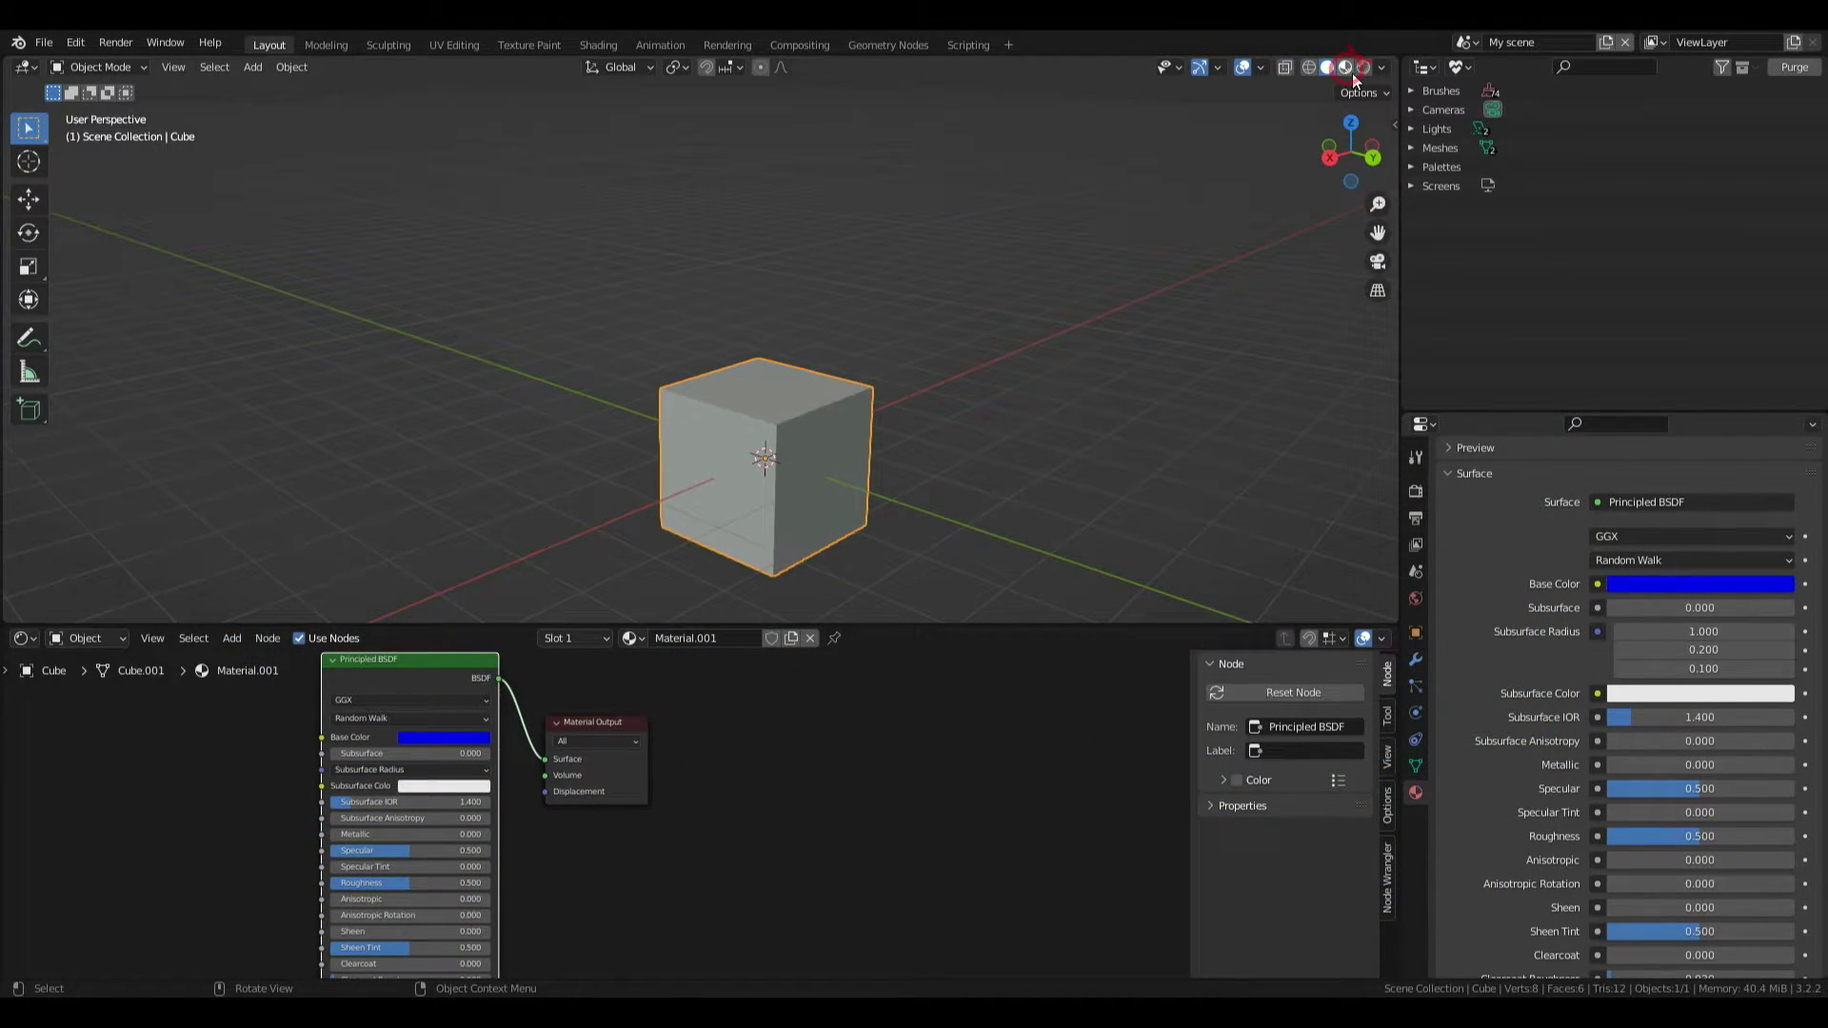
pyautogui.click(1345, 67)
pyautogui.click(1345, 67)
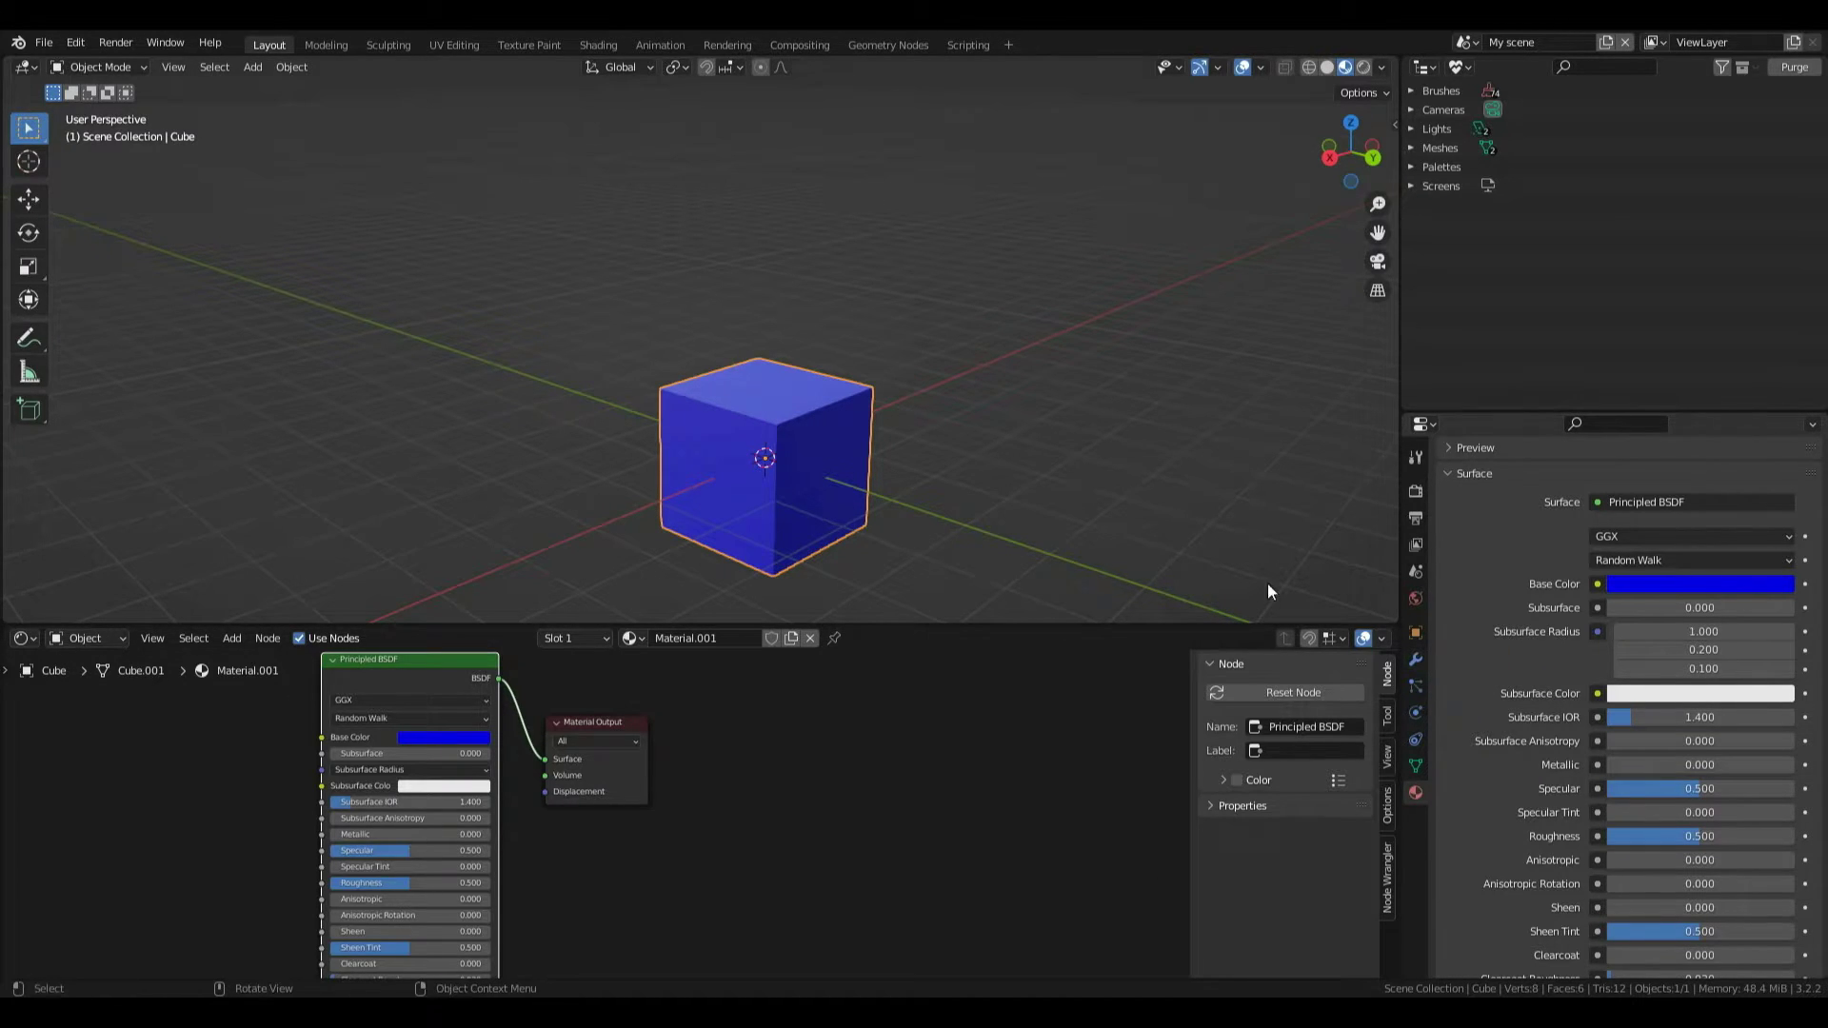
# Set the Base Color saturation to 0 so the material turns white.
pyautogui.click(734, 569)
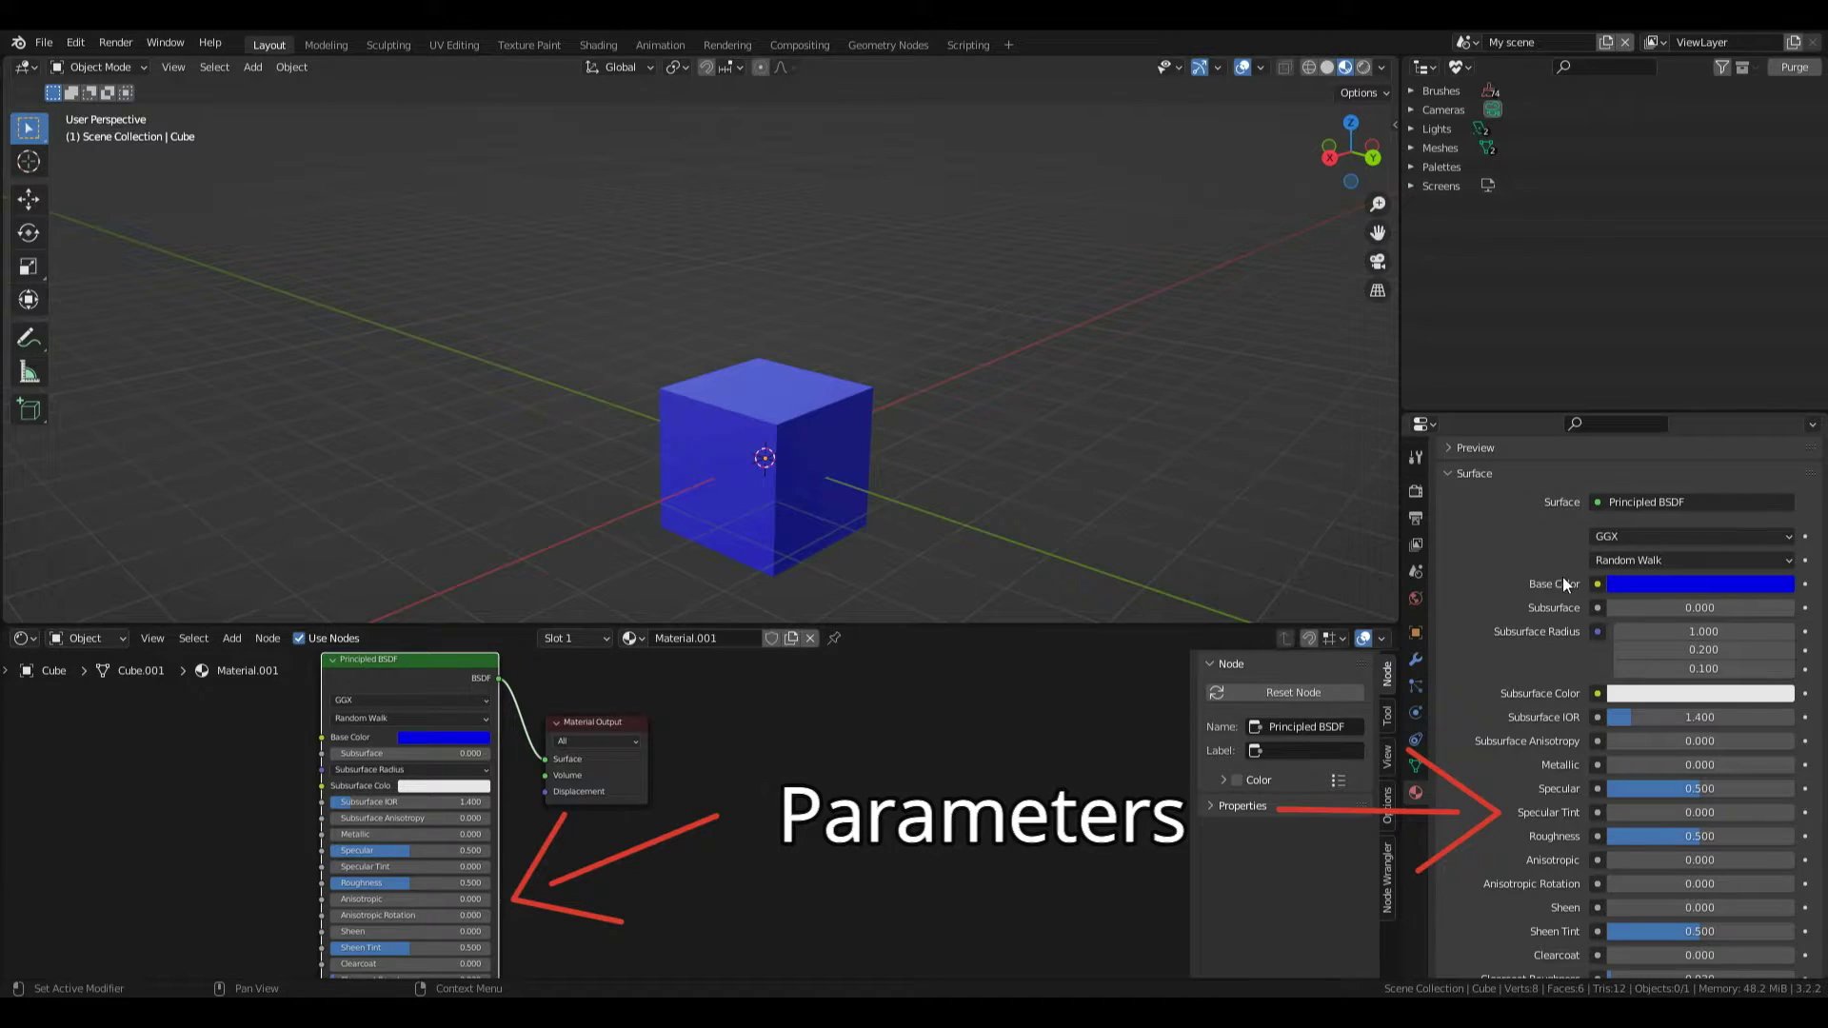
pyautogui.click(1615, 584)
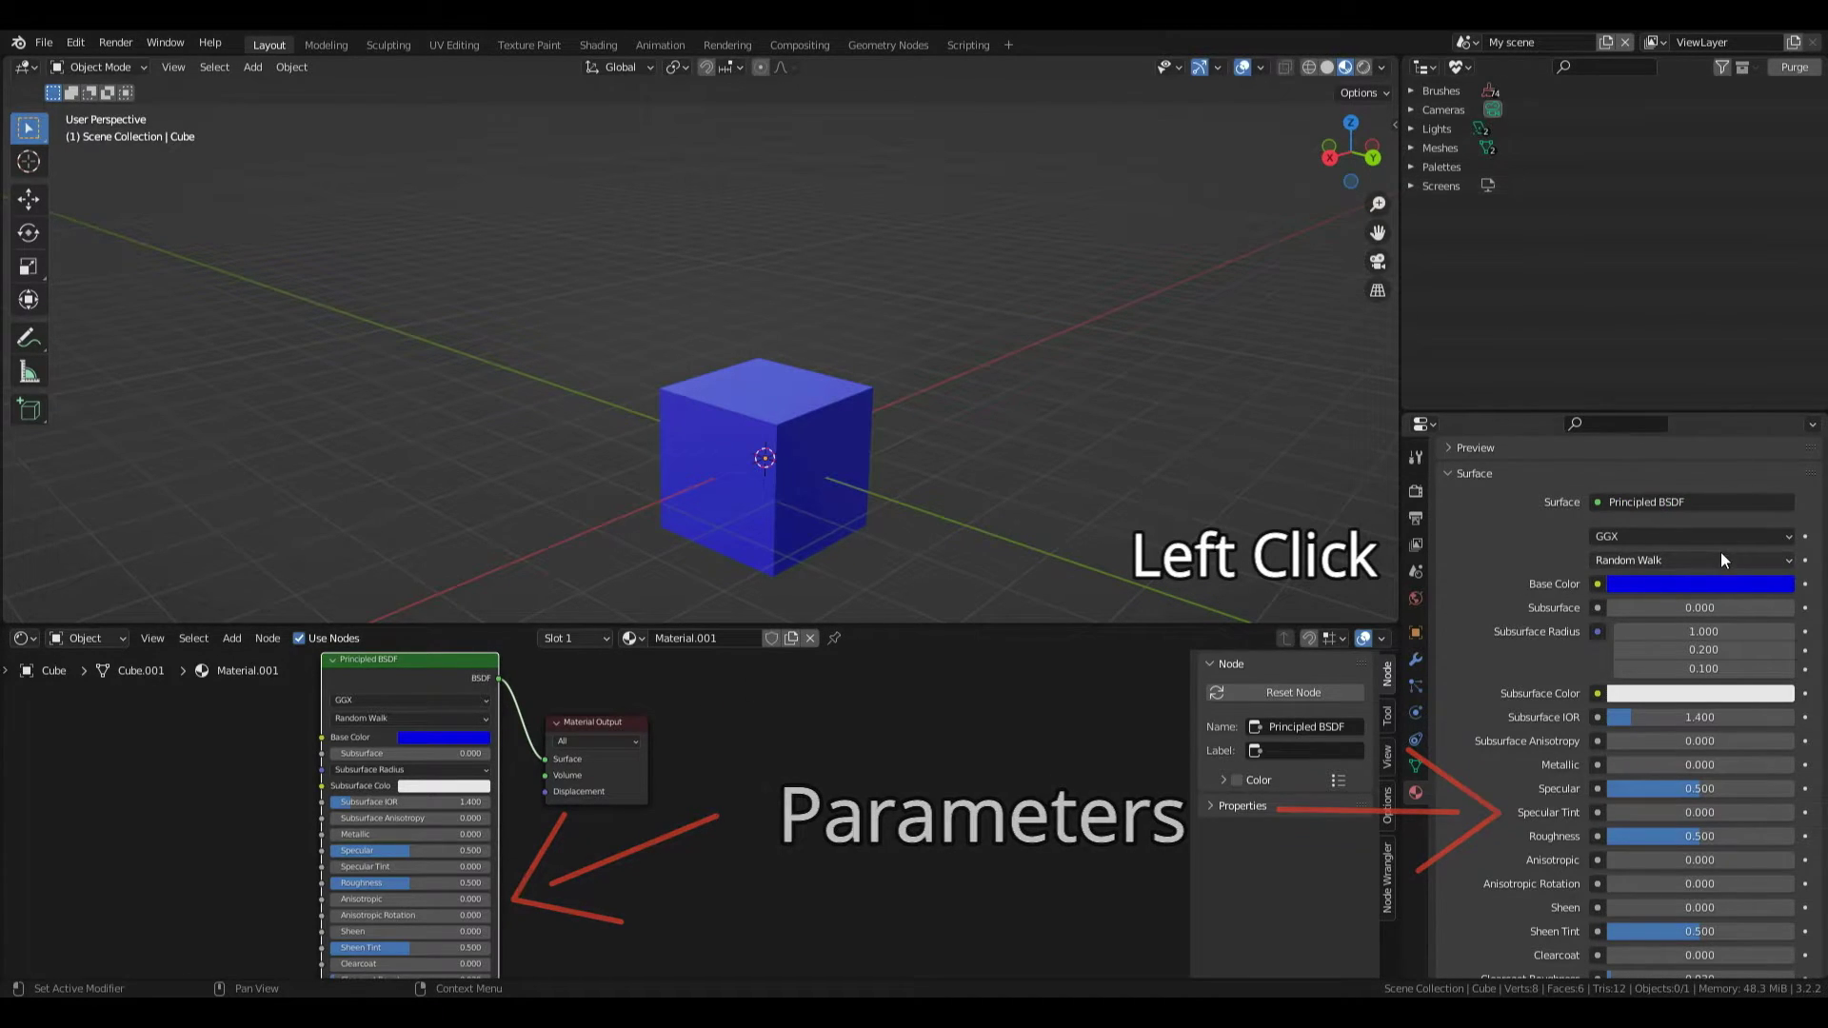
pyautogui.click(1710, 584)
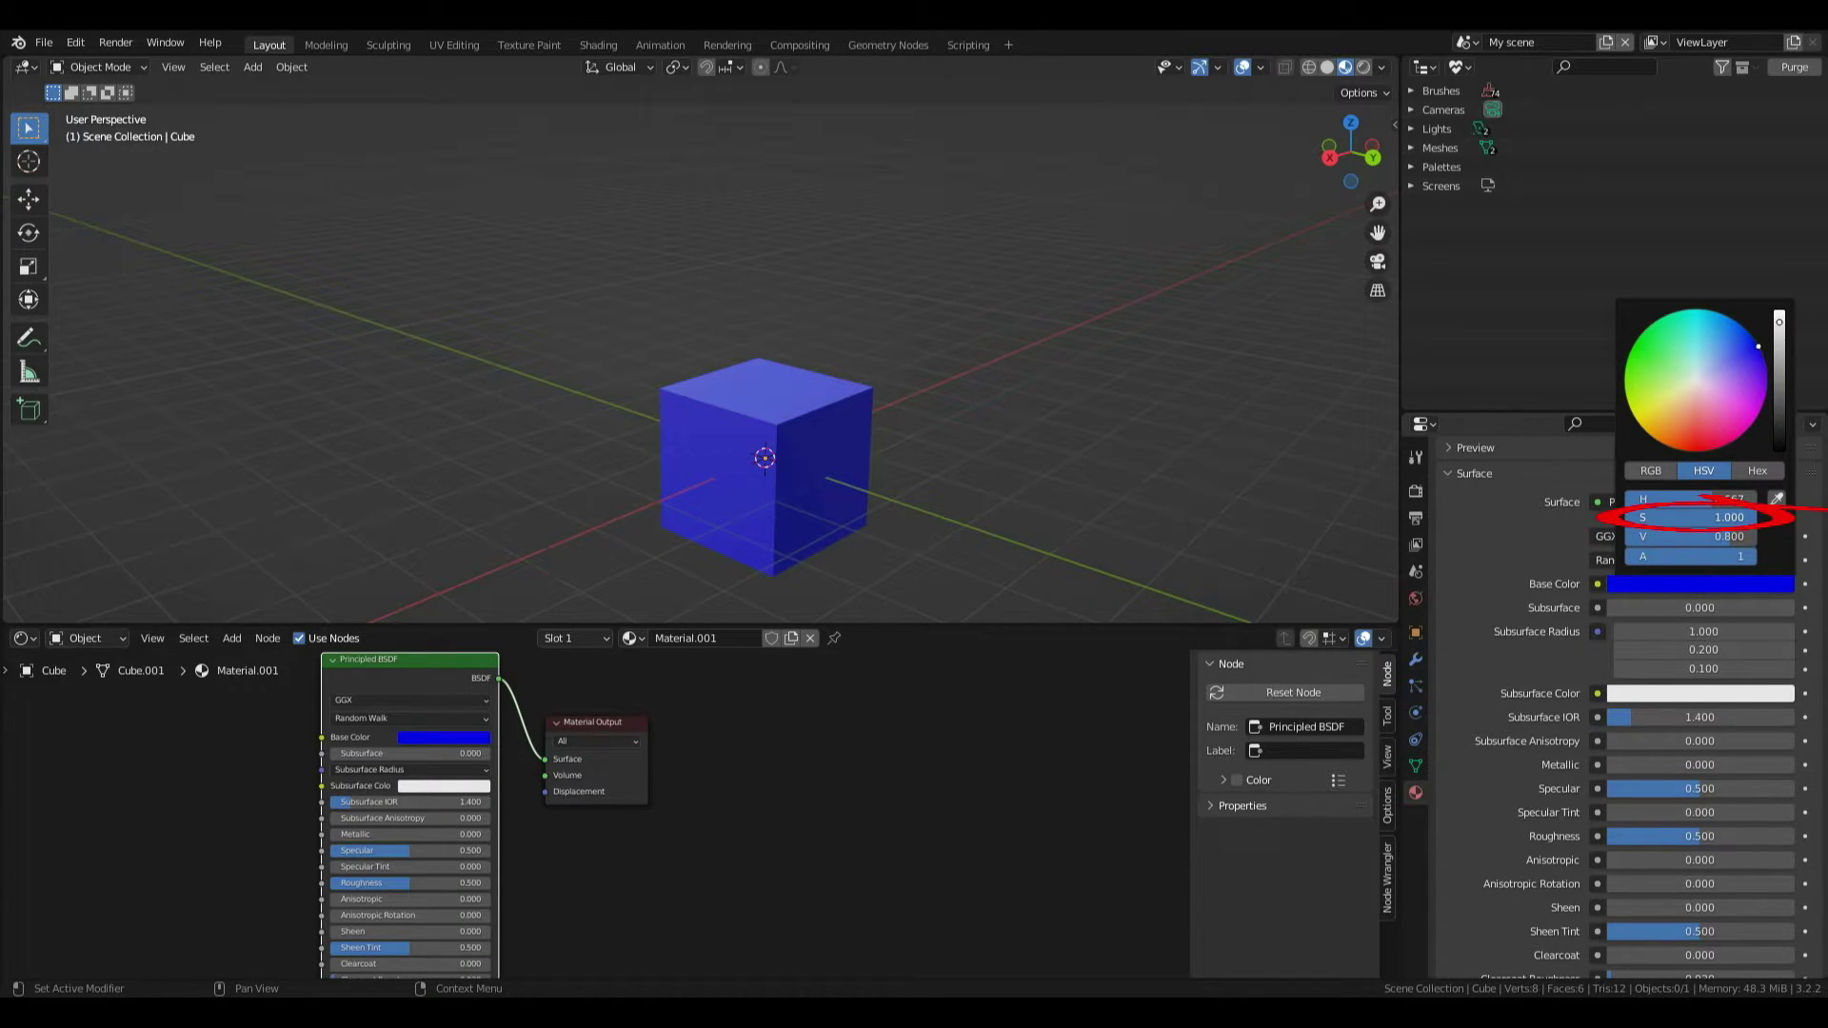
pyautogui.click(1691, 517)
pyautogui.write('0')
pyautogui.press('Return')
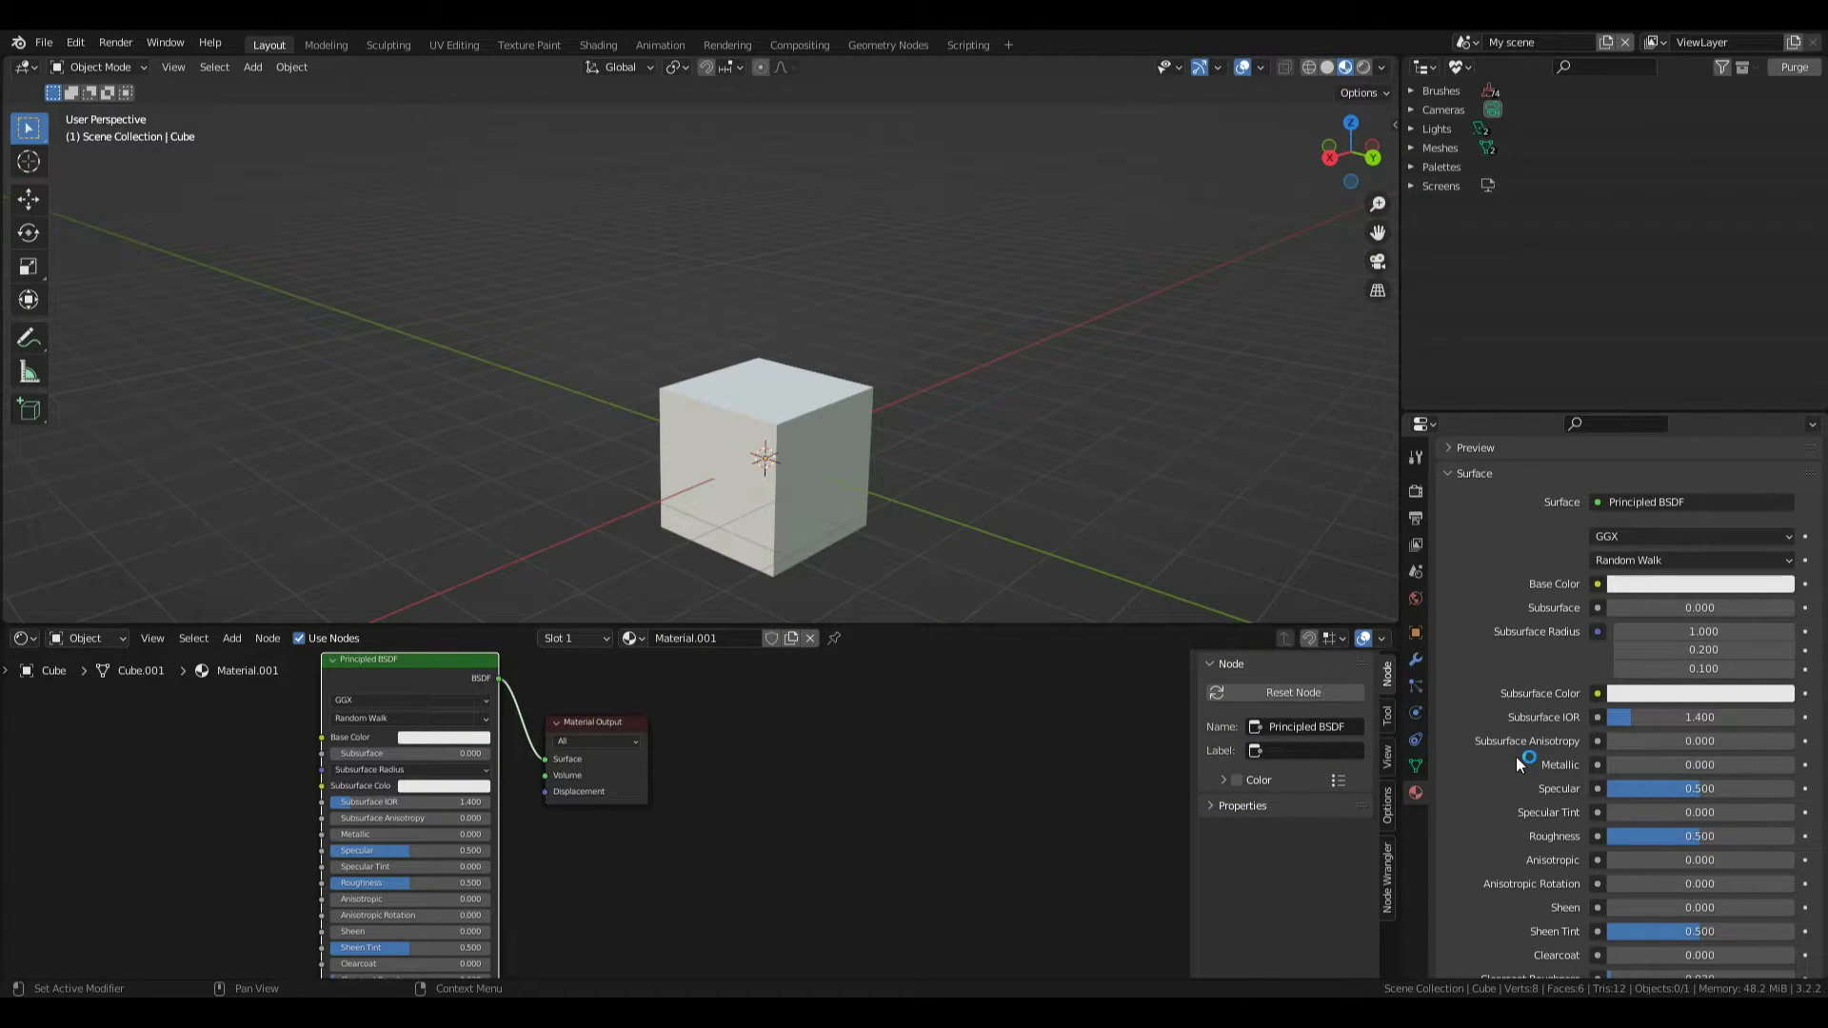
# Set Metallic to 1.000 and Roughness to 0.000 on Material.001.
pyautogui.scroll(-2, 1608, 687)
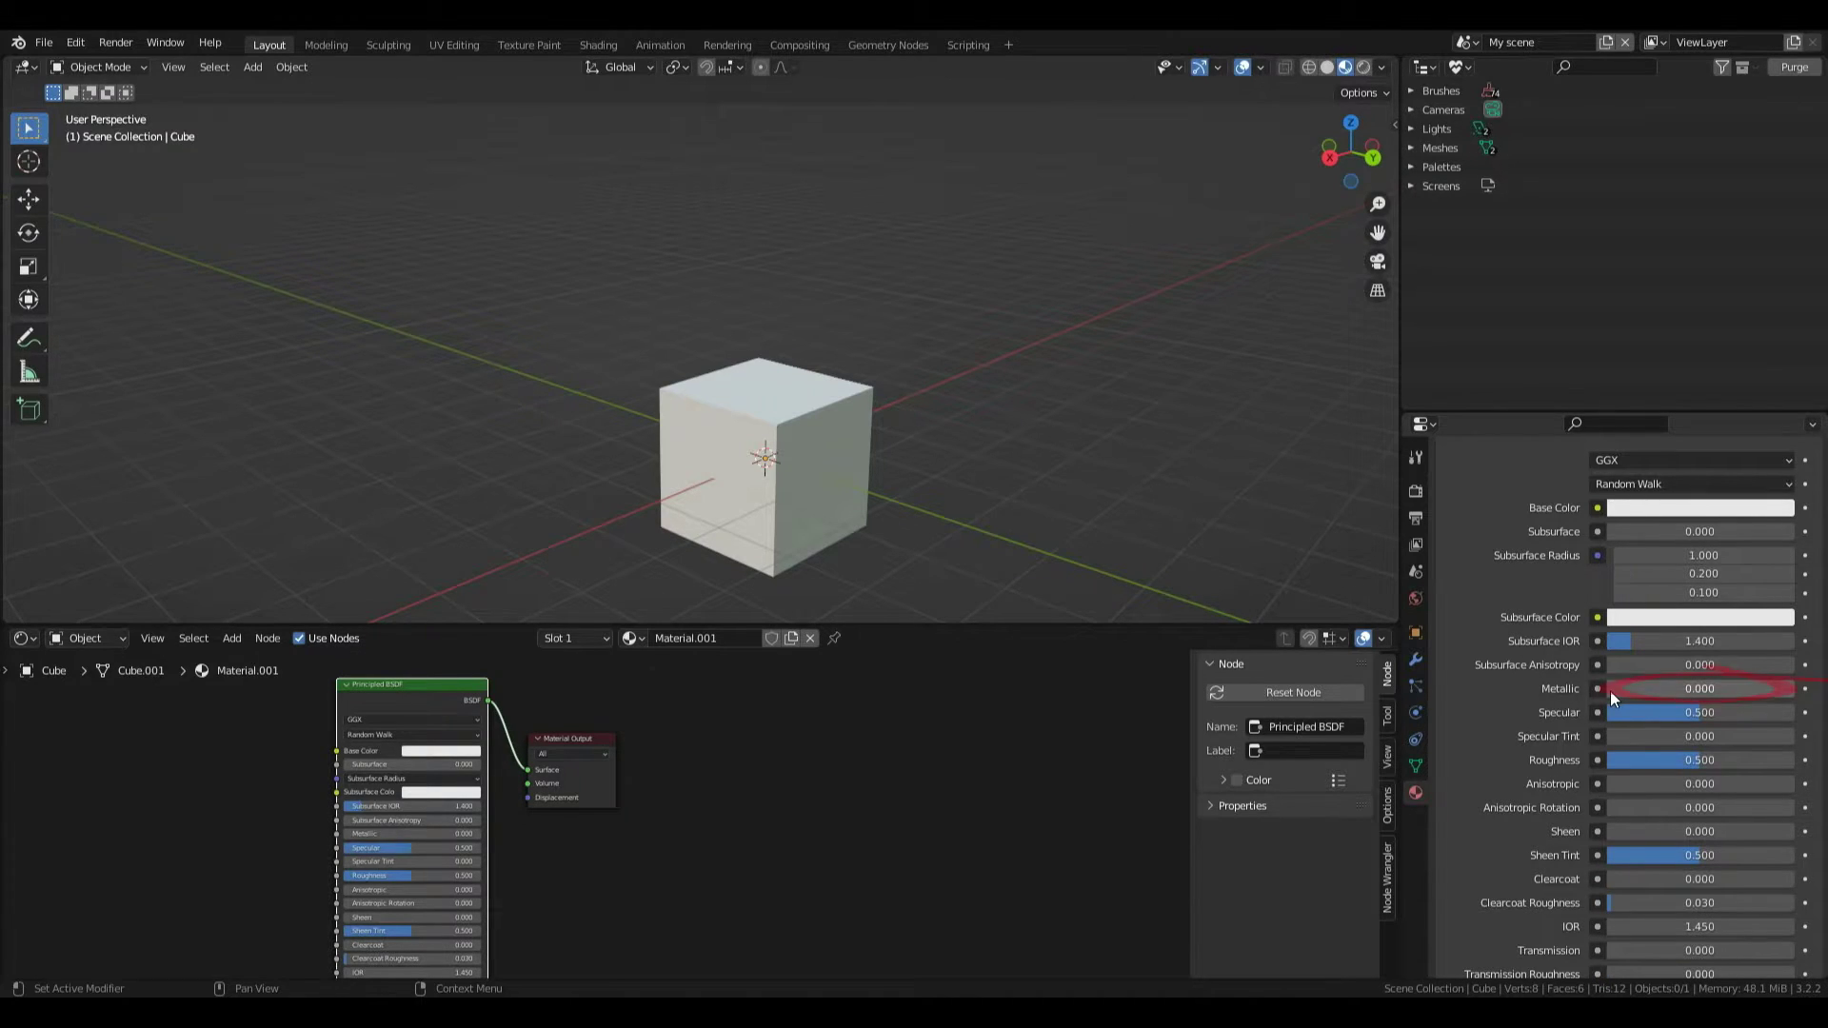
pyautogui.moveTo(1609, 689); pyautogui.dragTo(1744, 716)
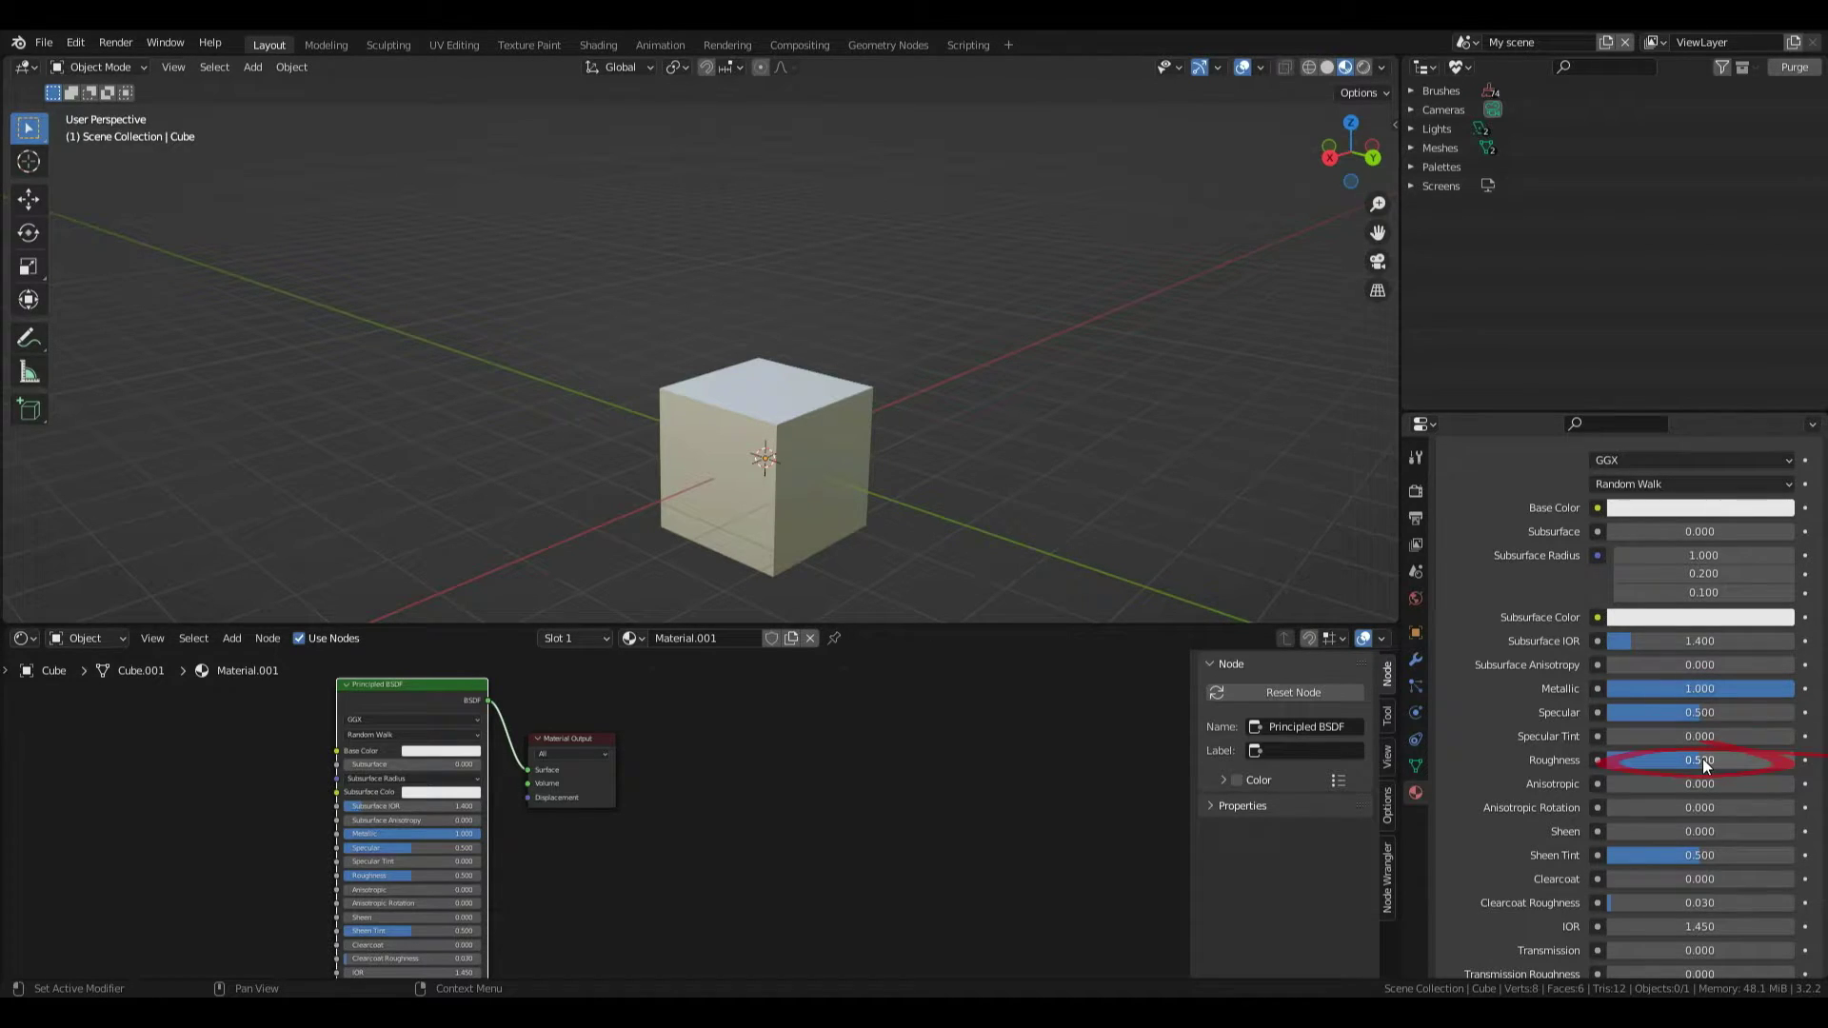
pyautogui.moveTo(1702, 758); pyautogui.dragTo(1609, 759)
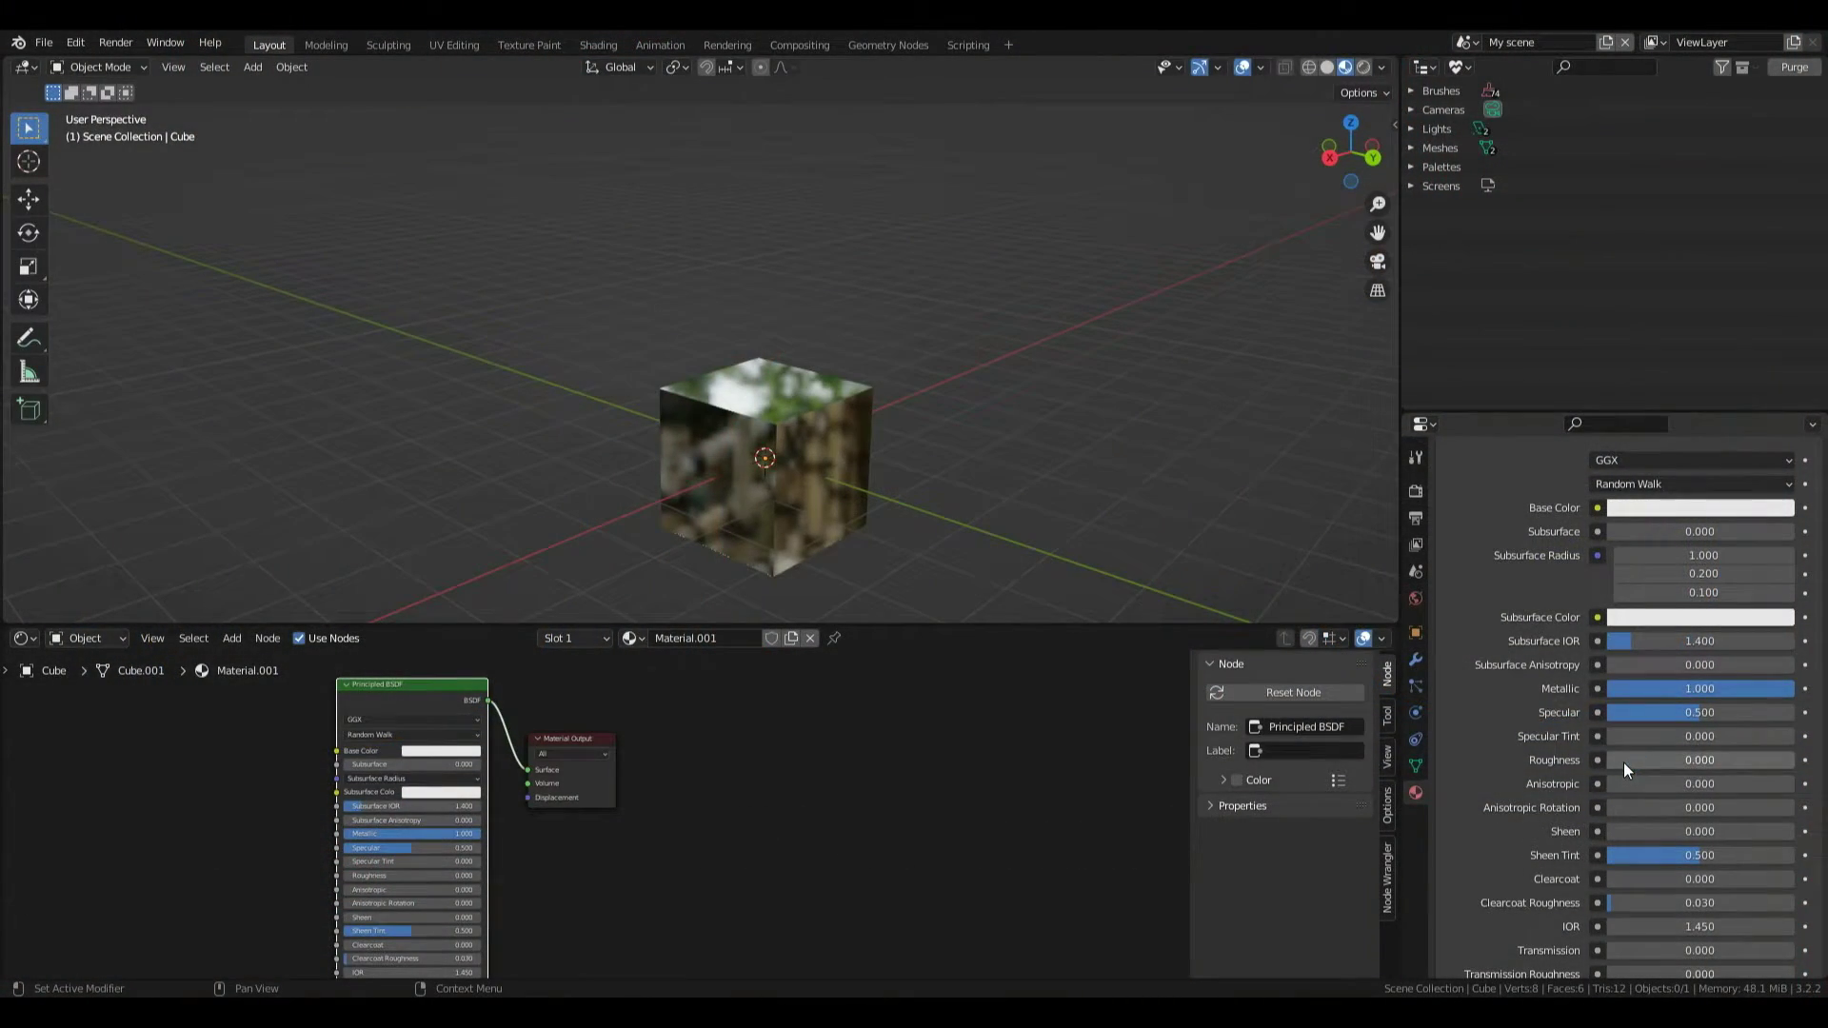
# Raise Roughness to 0.232, then delete the Material Output node.
pyautogui.moveTo(1624, 763); pyautogui.dragTo(1641, 763)
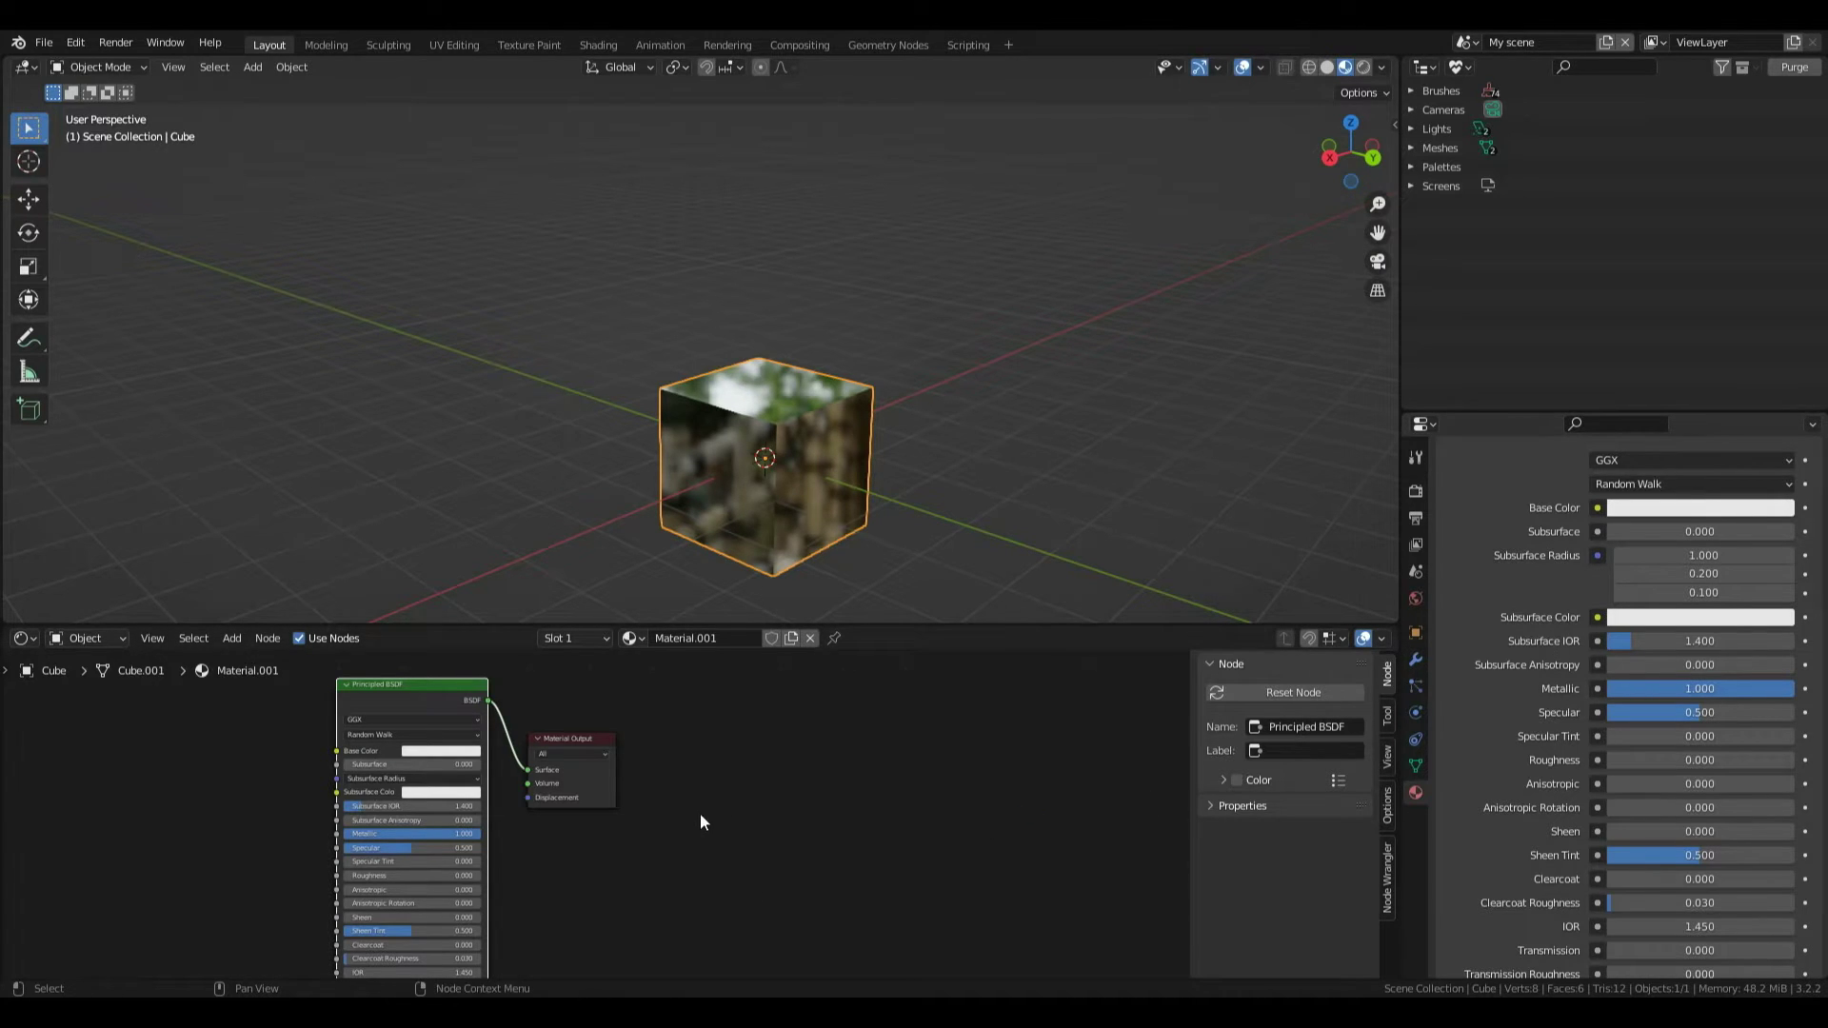
pyautogui.click(376, 877)
pyautogui.moveTo(376, 877)
pyautogui.mouseDown()
pyautogui.moveTo(419, 876)
pyautogui.moveTo(376, 877)
pyautogui.mouseUp()
pyautogui.click(564, 803)
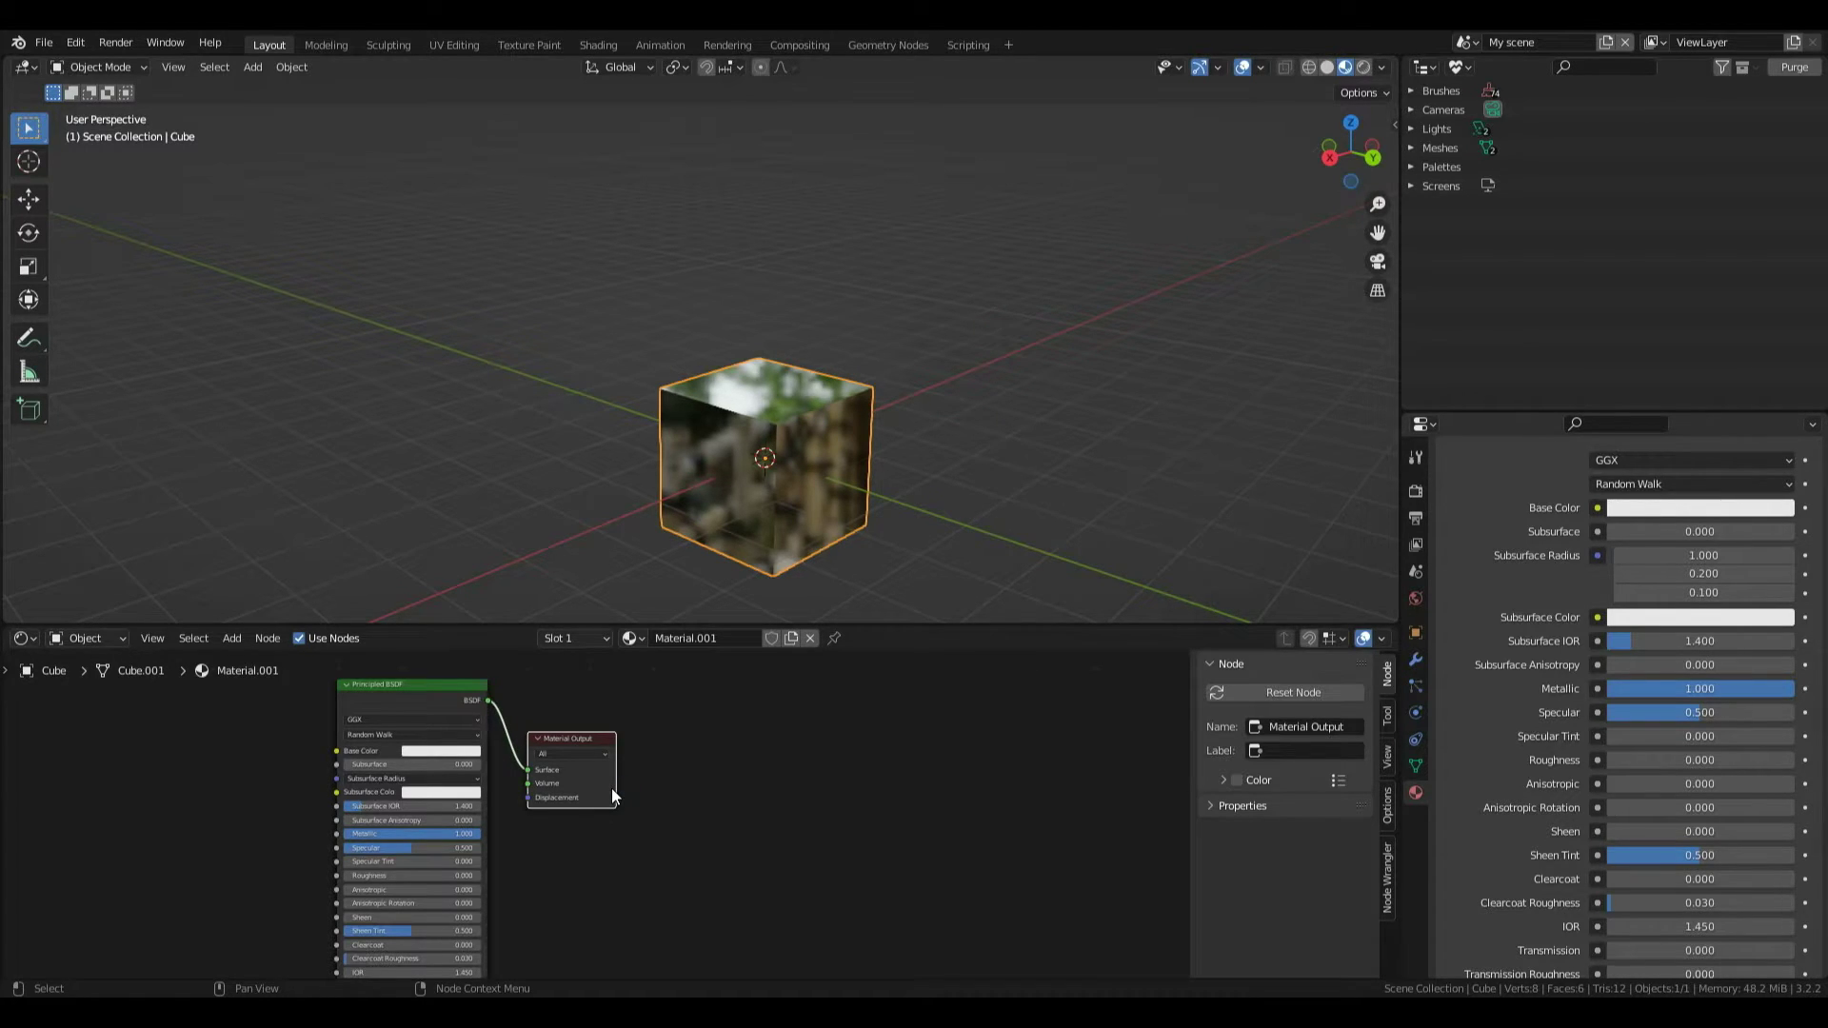
pyautogui.press('x')
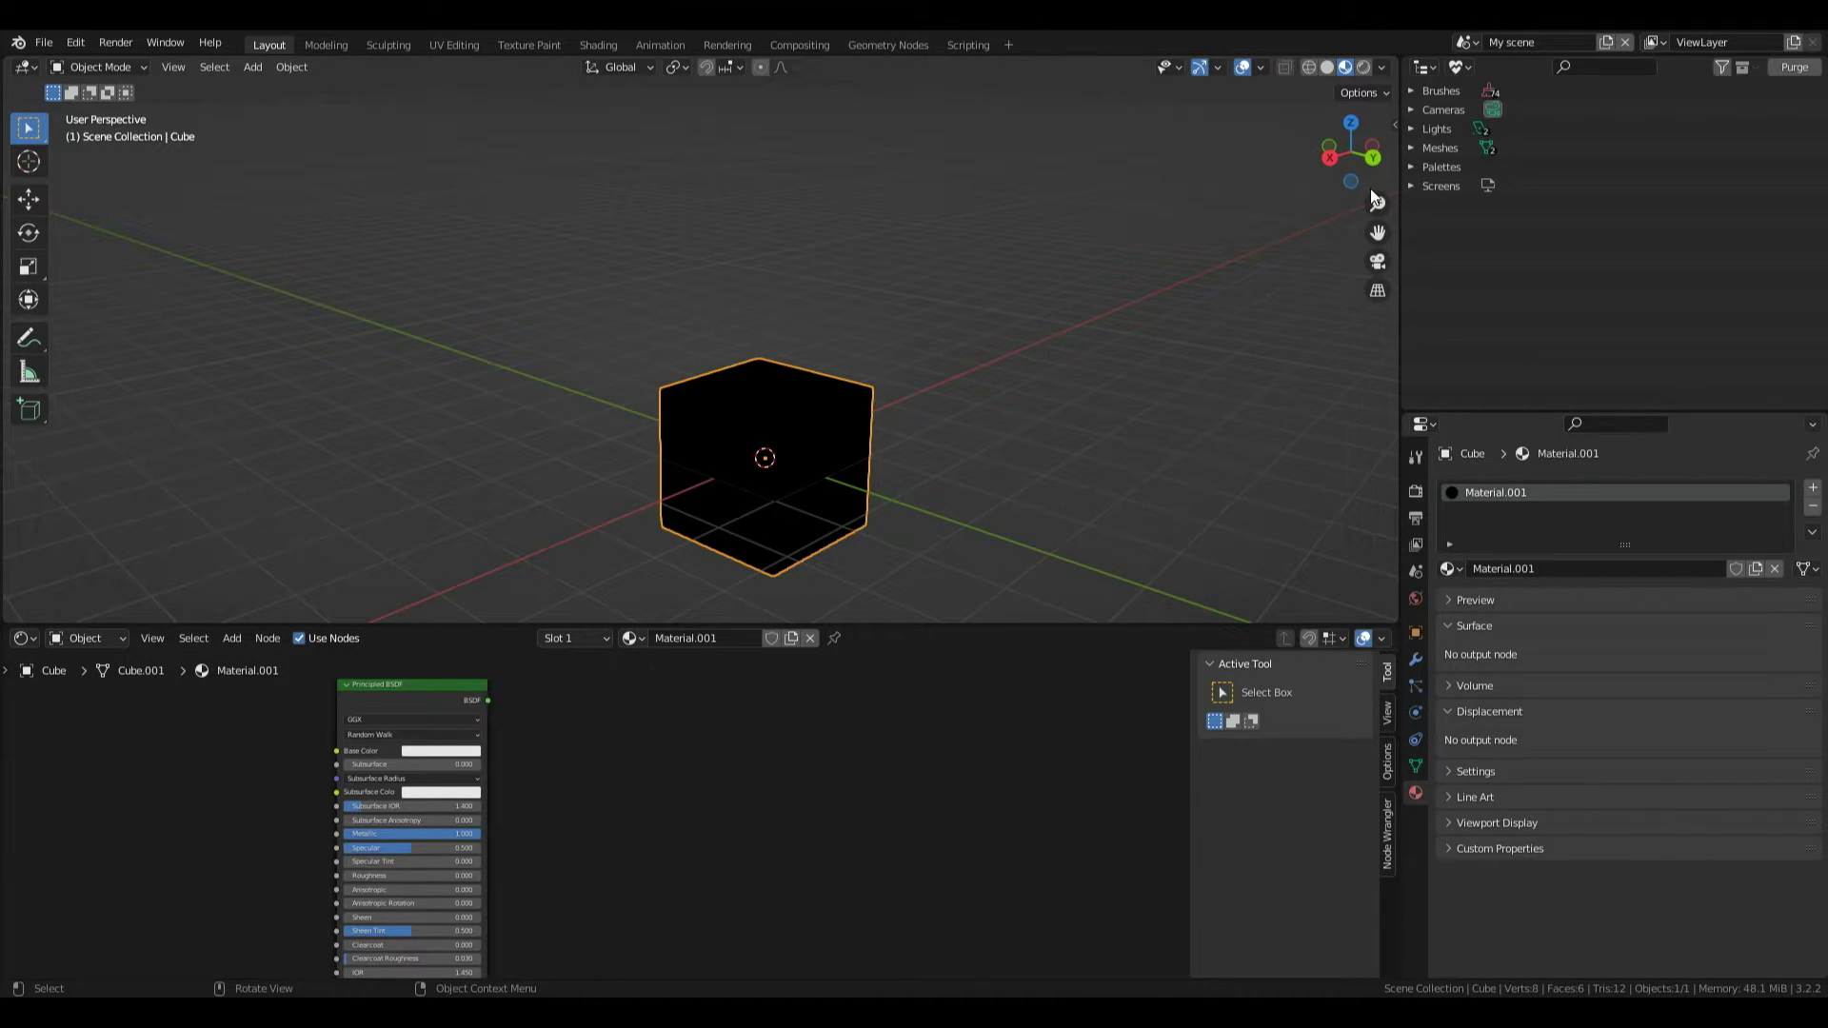
# Undo the Material Output deletion and rewire the Principled BSDF to its Surface input.
pyautogui.moveTo(1347, 178); pyautogui.dragTo(1297, 148)
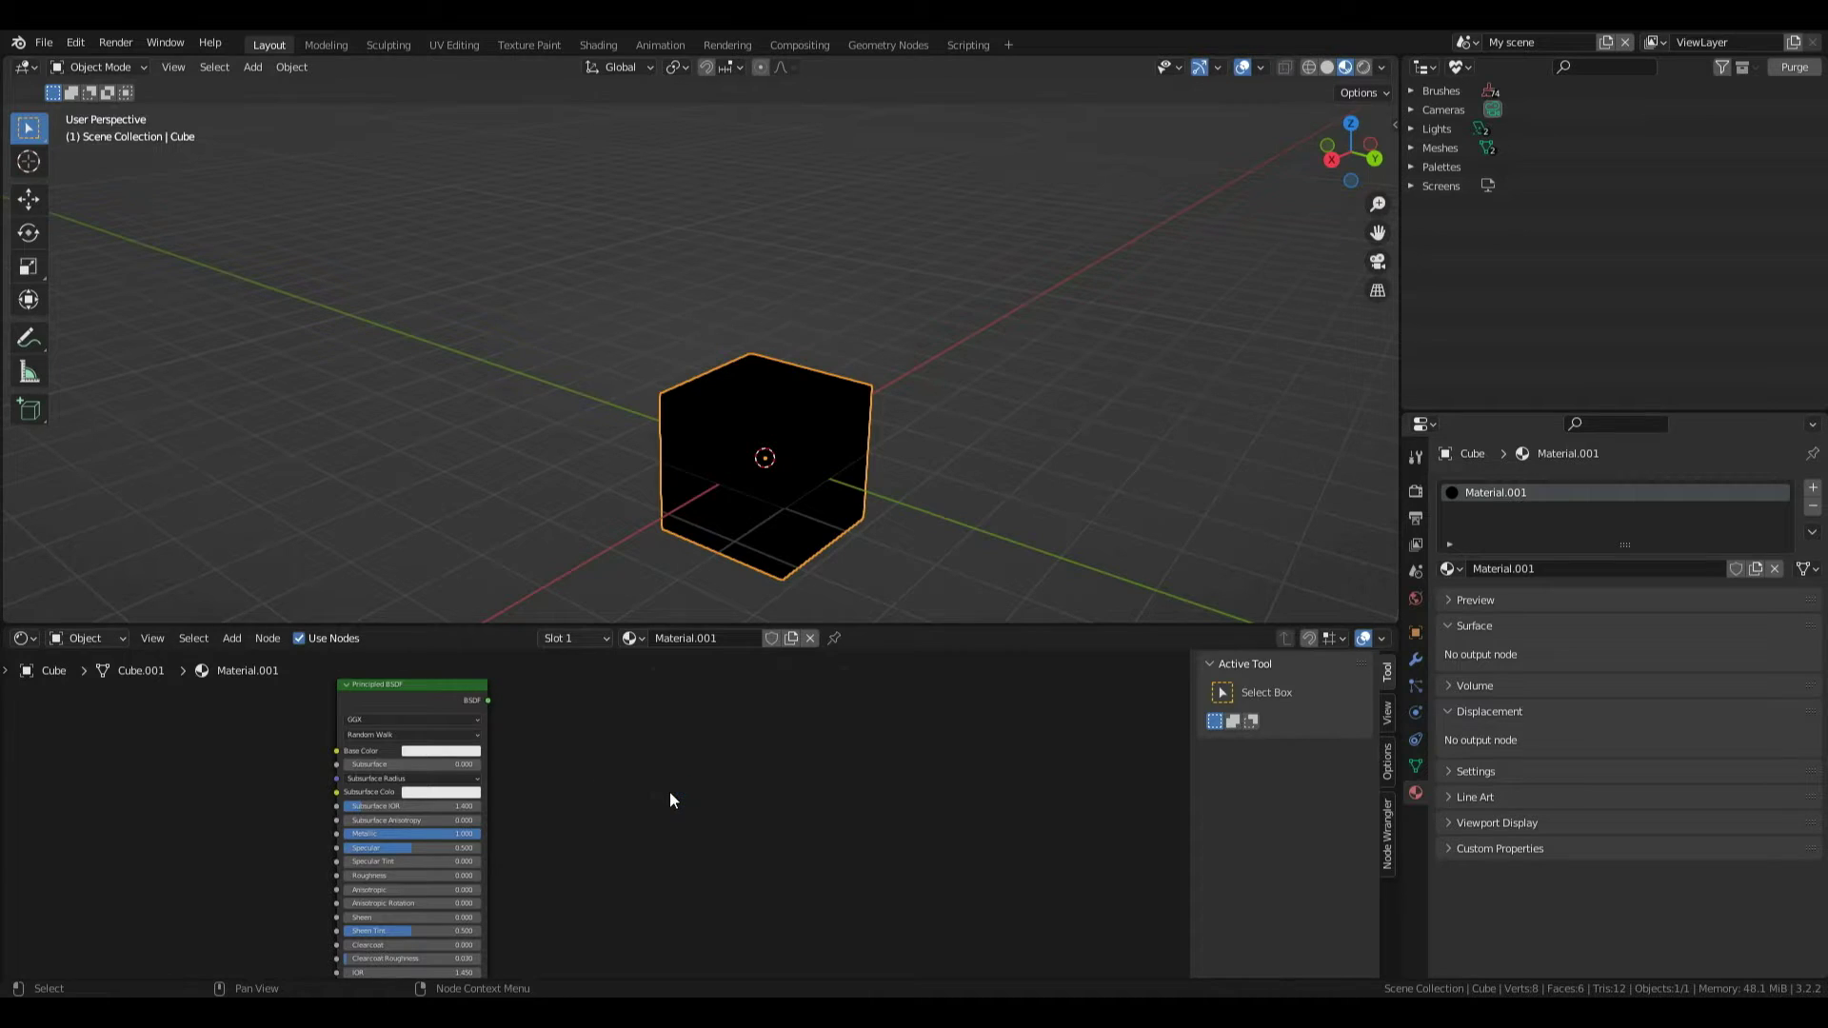
pyautogui.press('ctrl')
pyautogui.hotkey('ctrl', 'z')
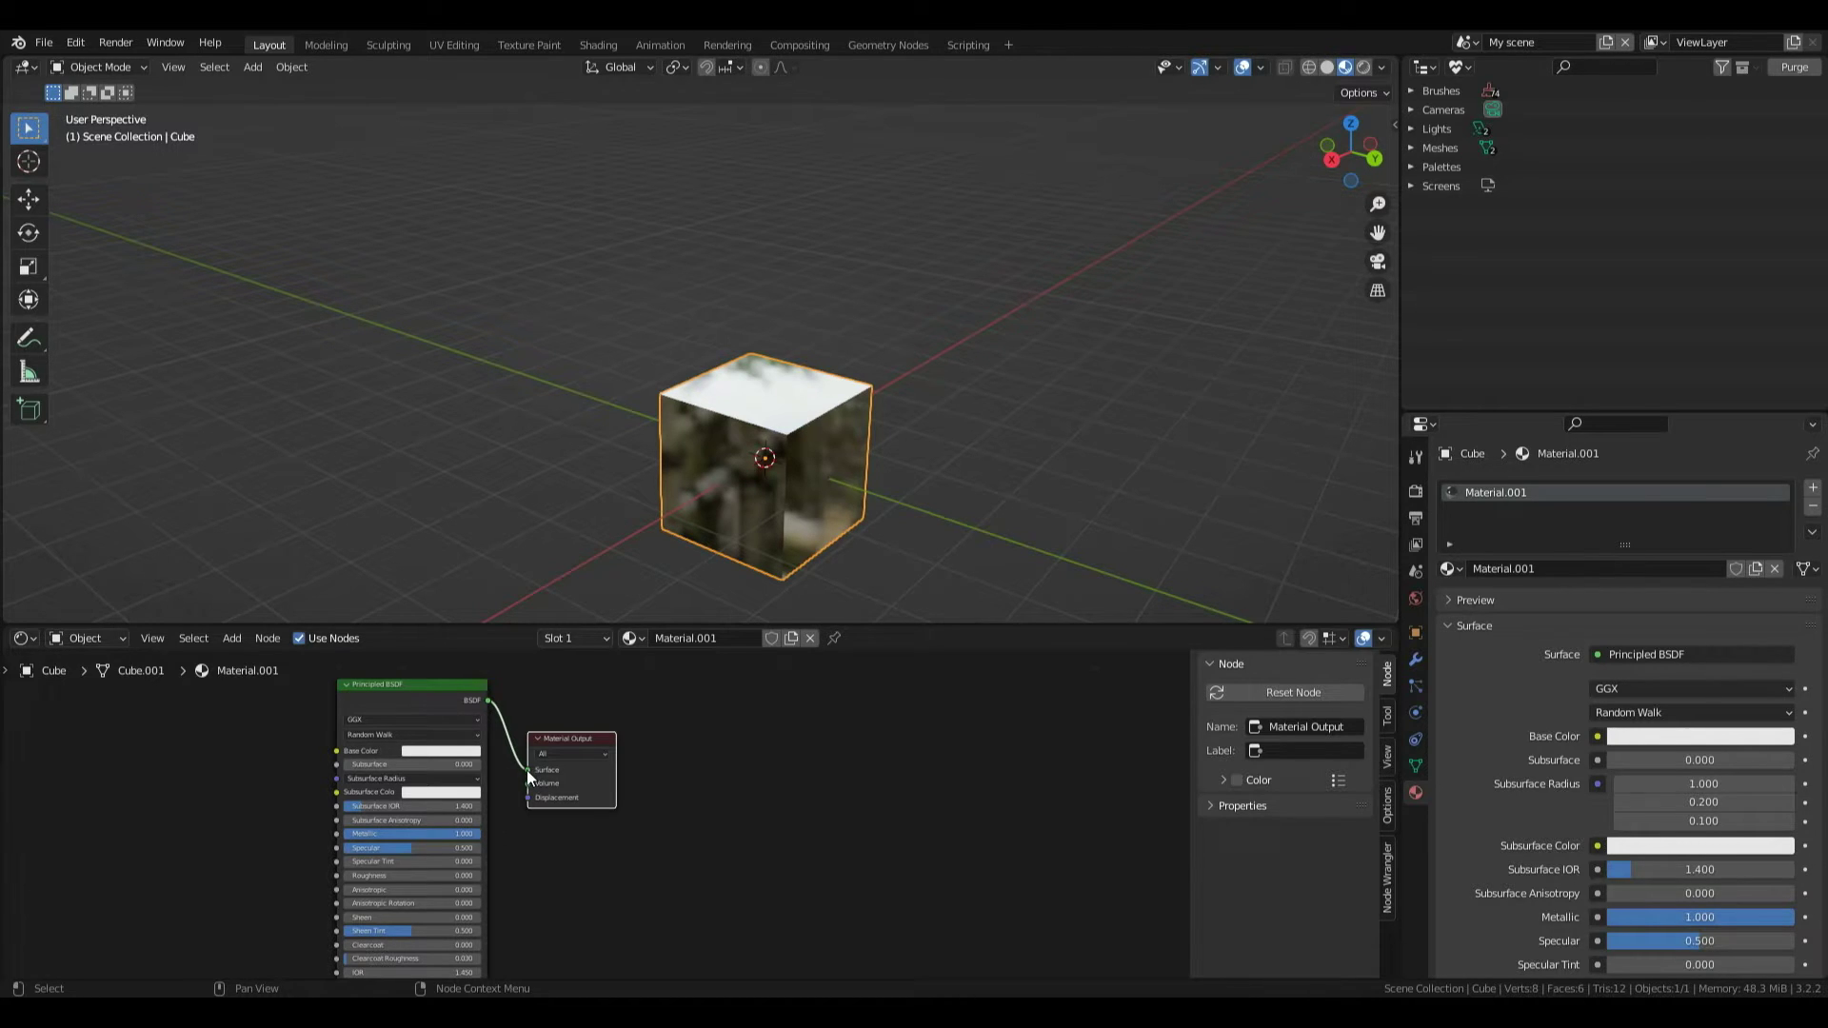
pyautogui.moveTo(526, 771)
pyautogui.mouseDown()
pyautogui.moveTo(505, 779)
pyautogui.moveTo(484, 700)
pyautogui.moveTo(531, 773)
pyautogui.mouseUp()
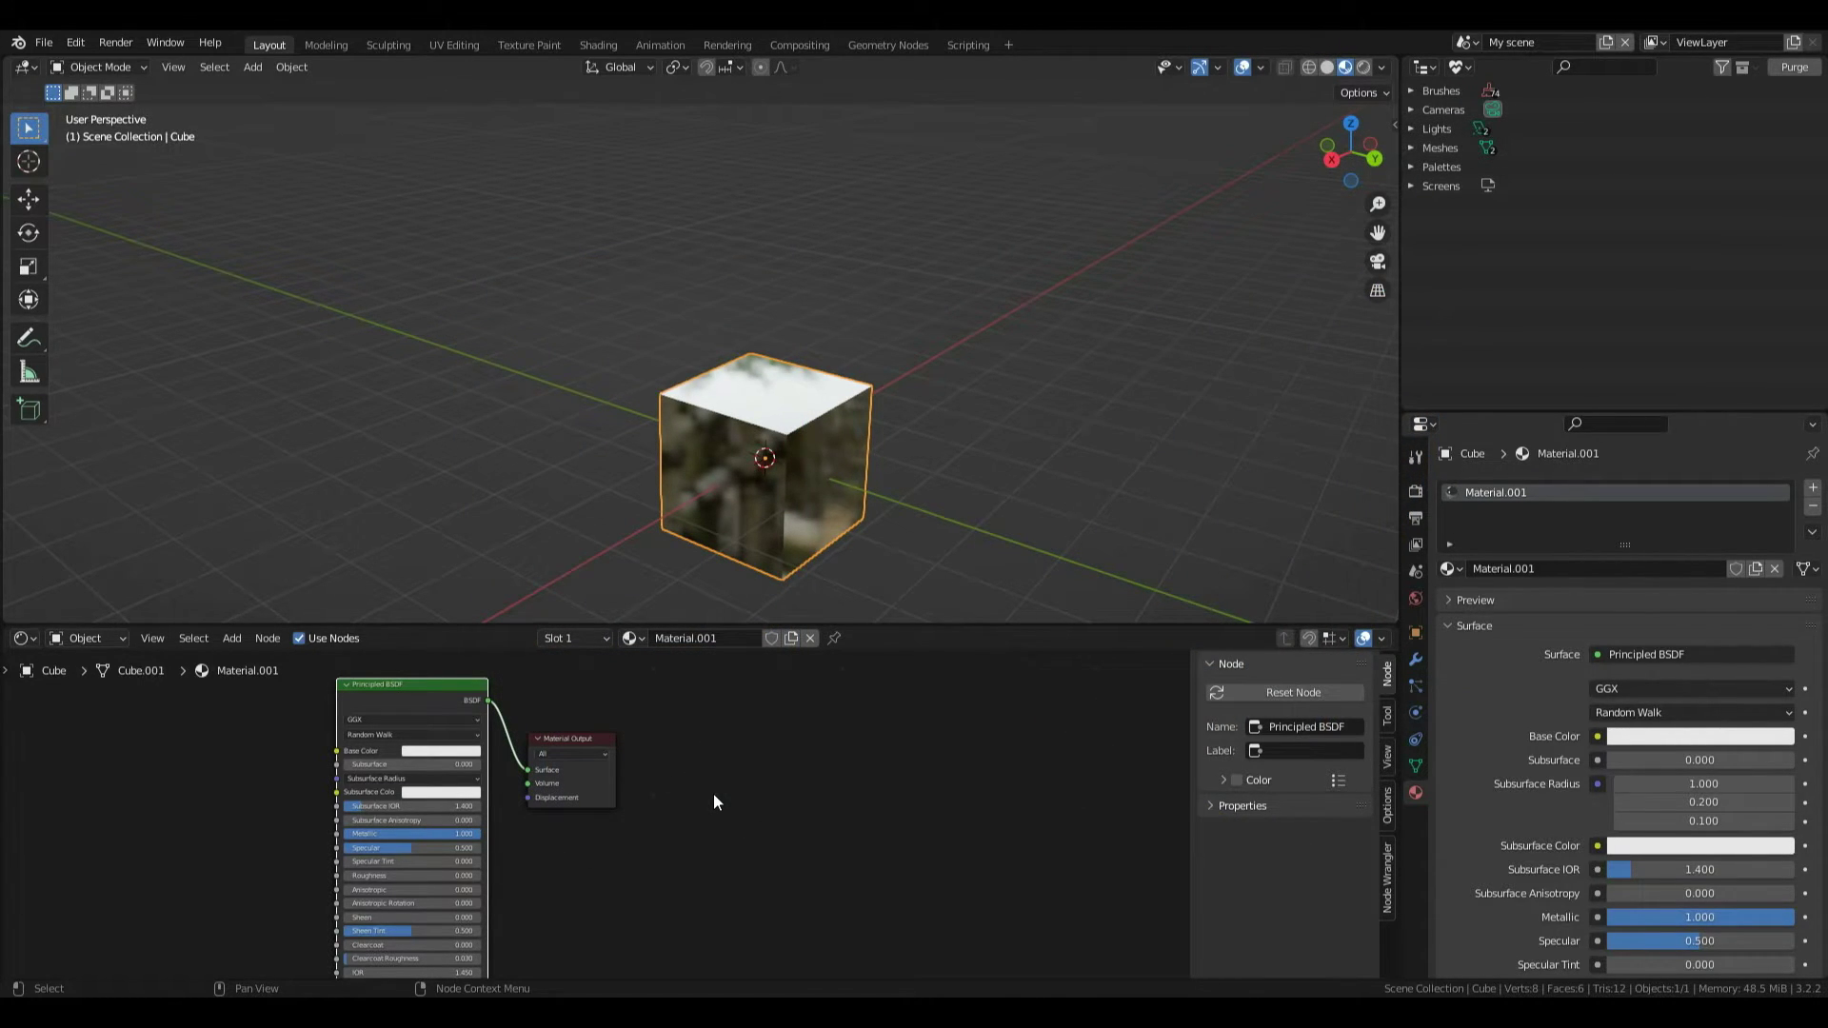
# Place an unconnected Voronoi Texture node in Material.001's node tree via Shift+A.
pyautogui.hotkey('shift', 'a')
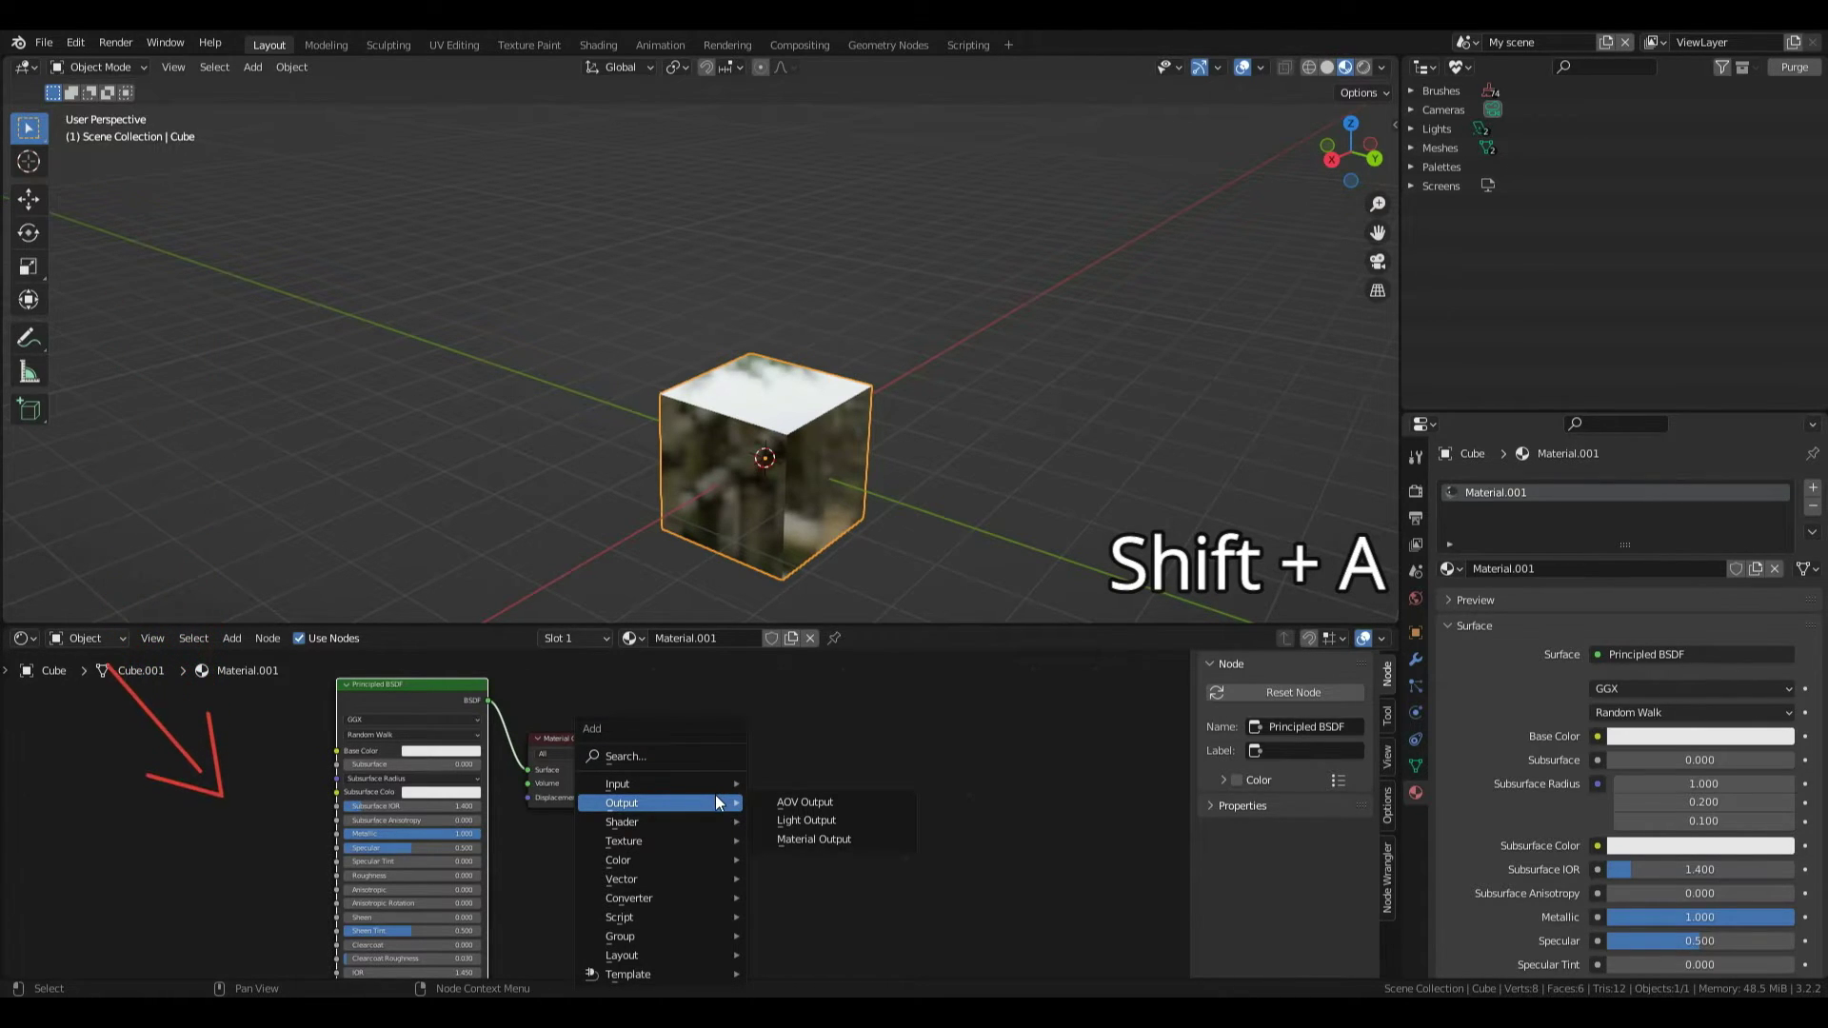
pyautogui.moveTo(676, 838)
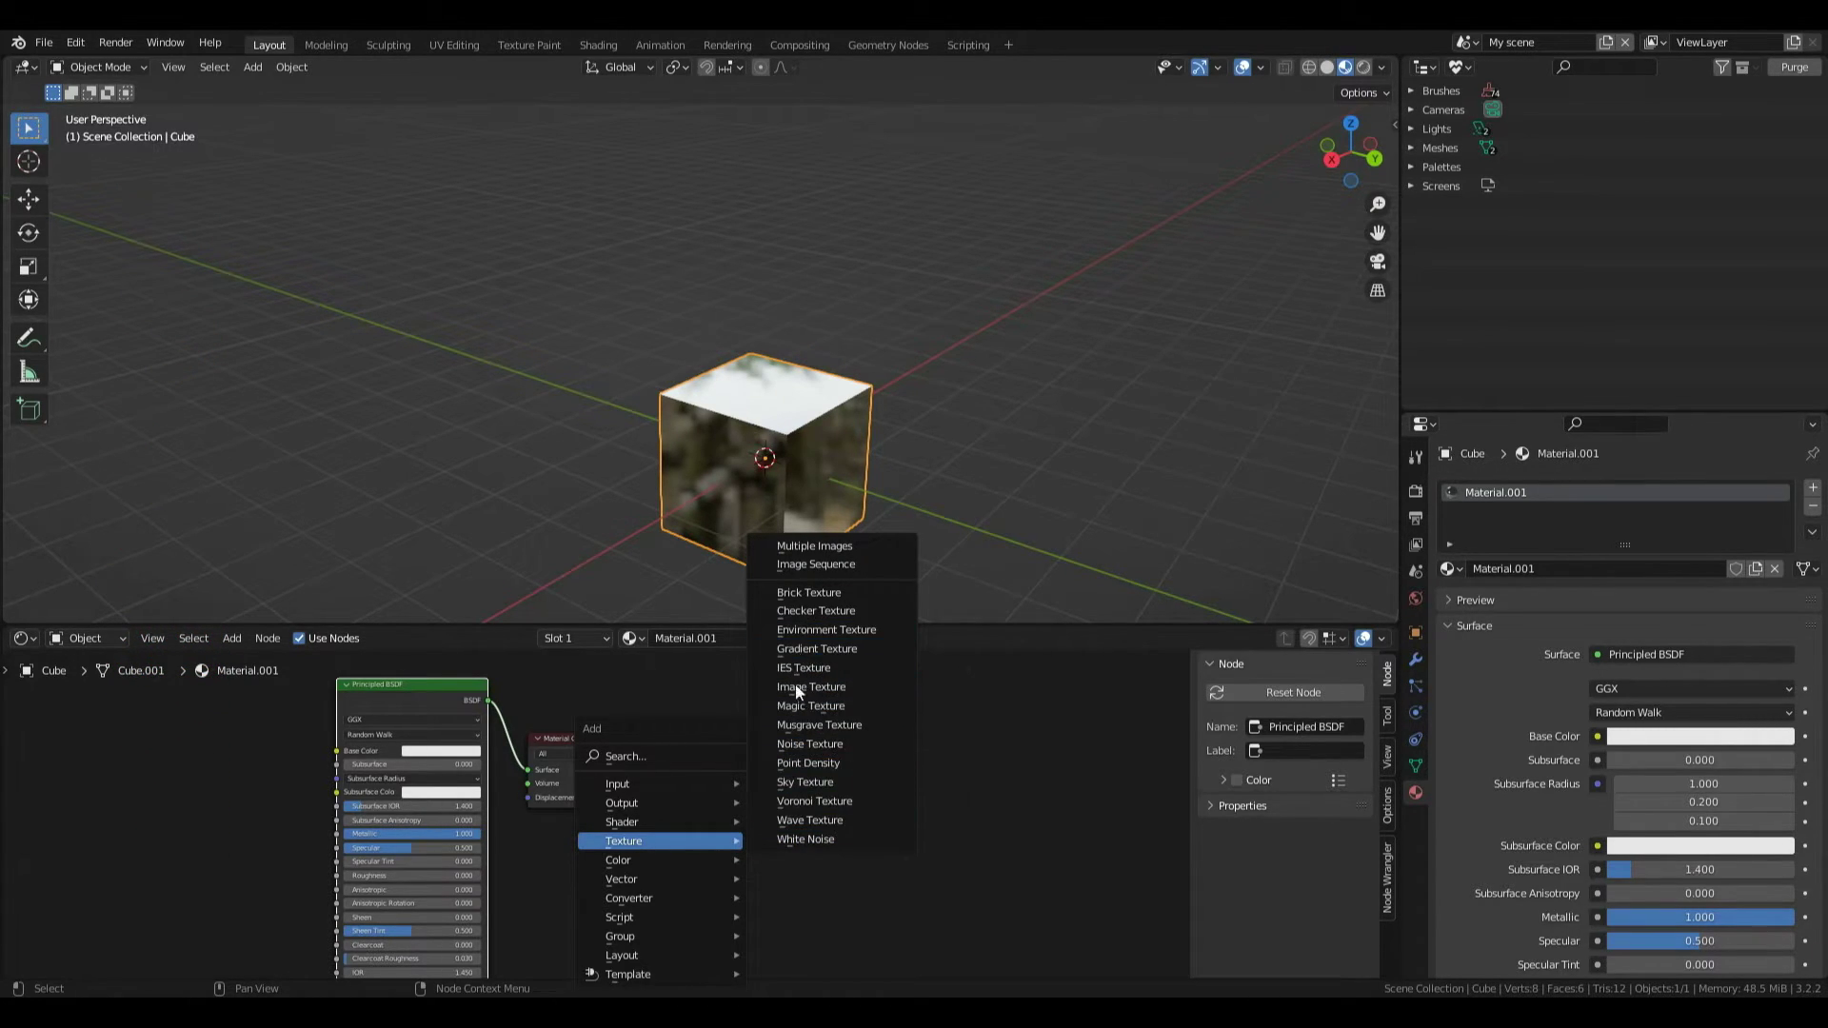
pyautogui.click(832, 805)
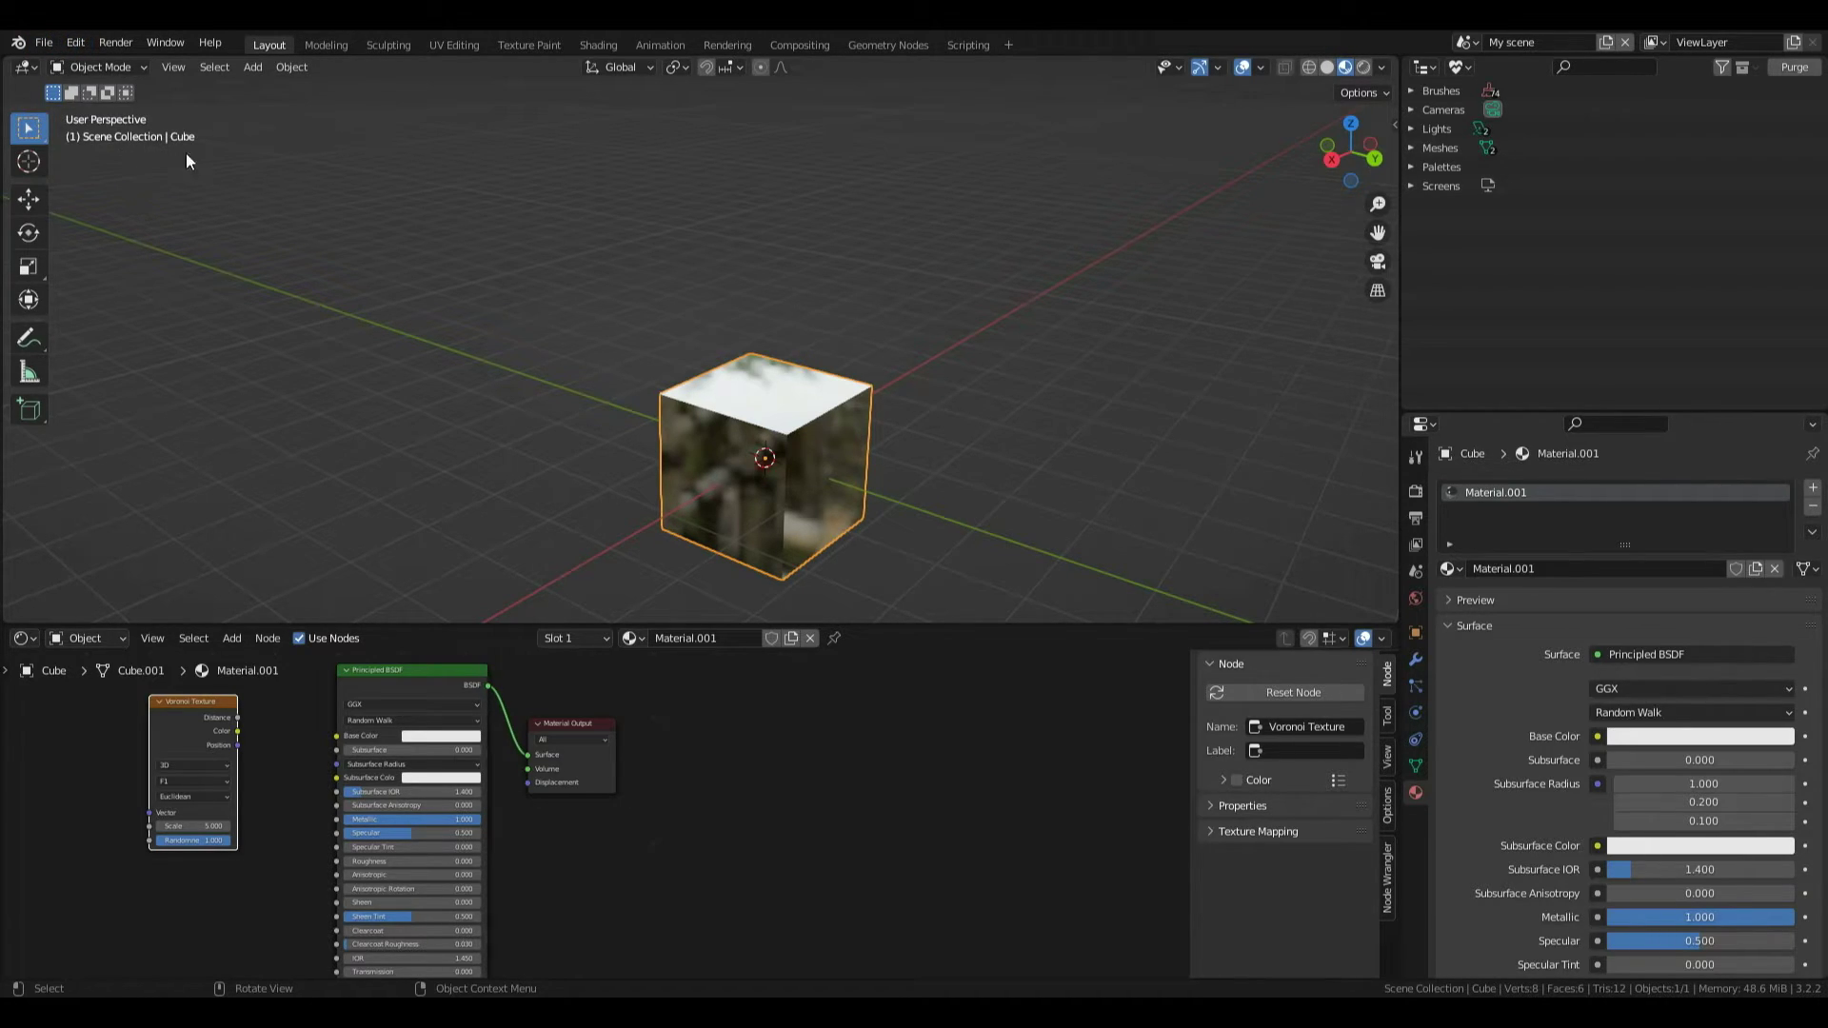
# Open Preferences at Add-ons and filter the list by 'node' to find Node Wrangler.
pyautogui.click(72, 40)
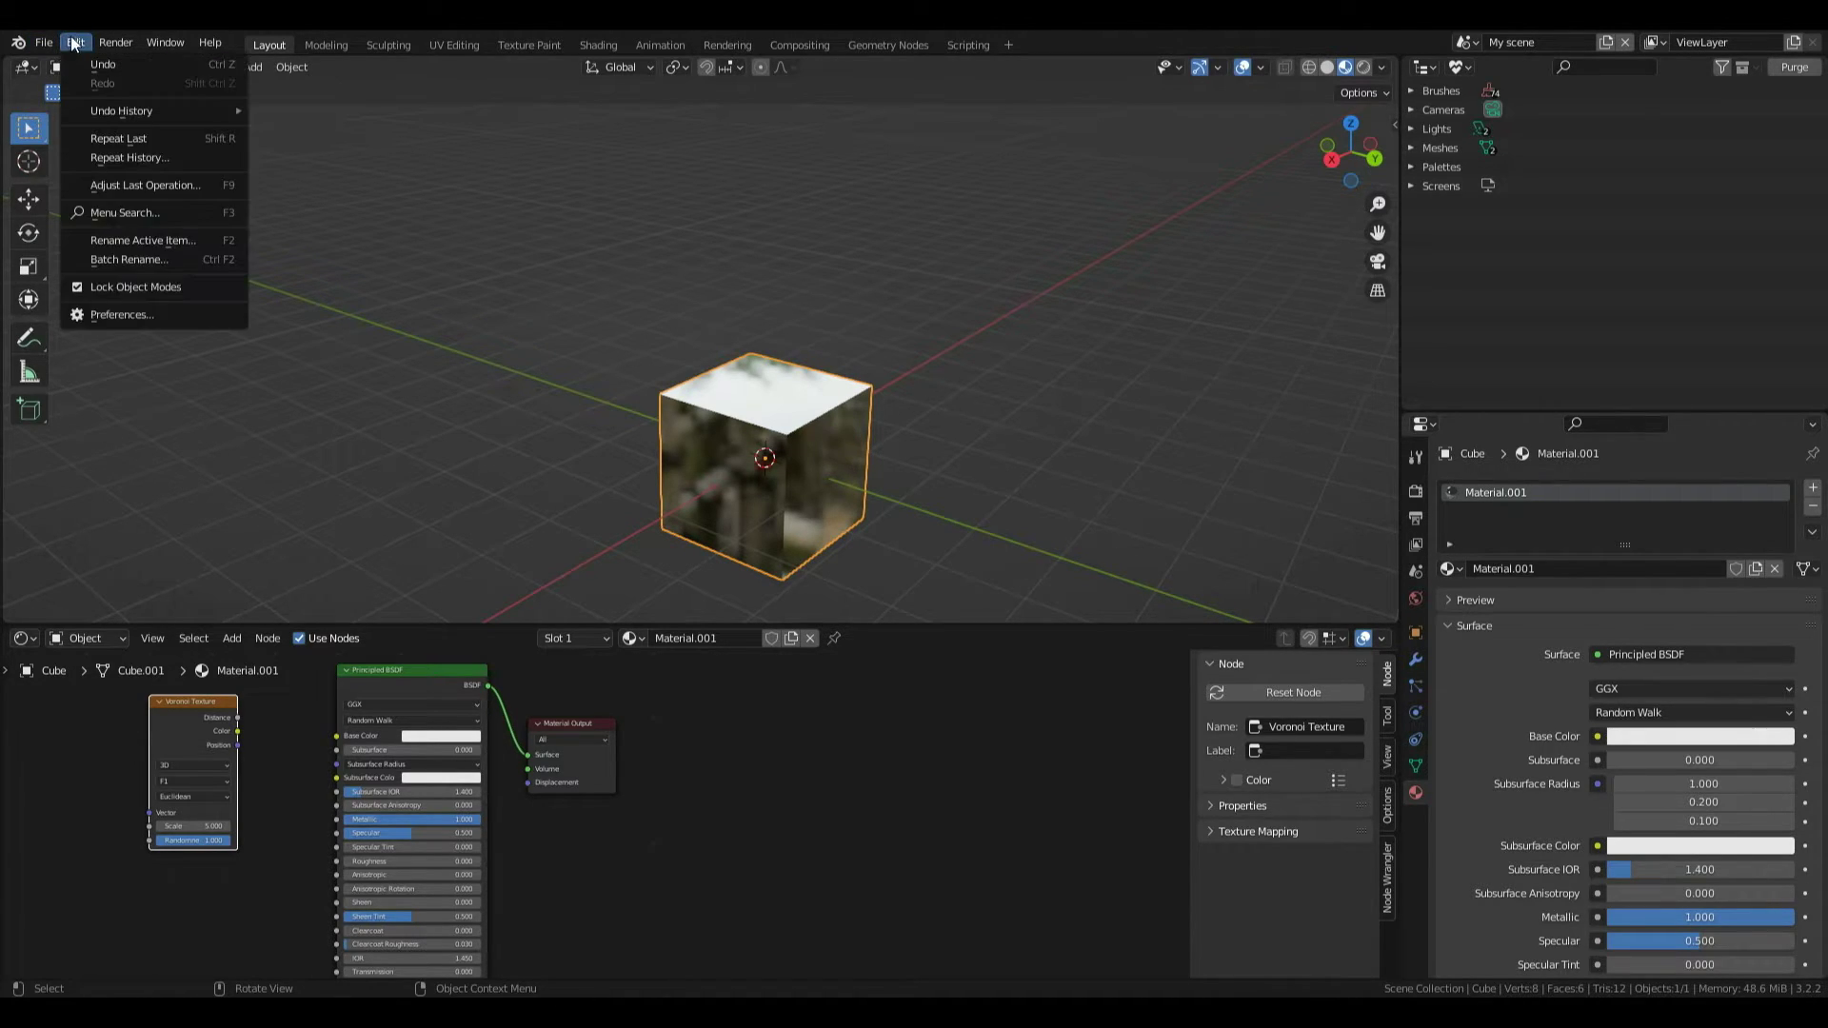
pyautogui.click(136, 313)
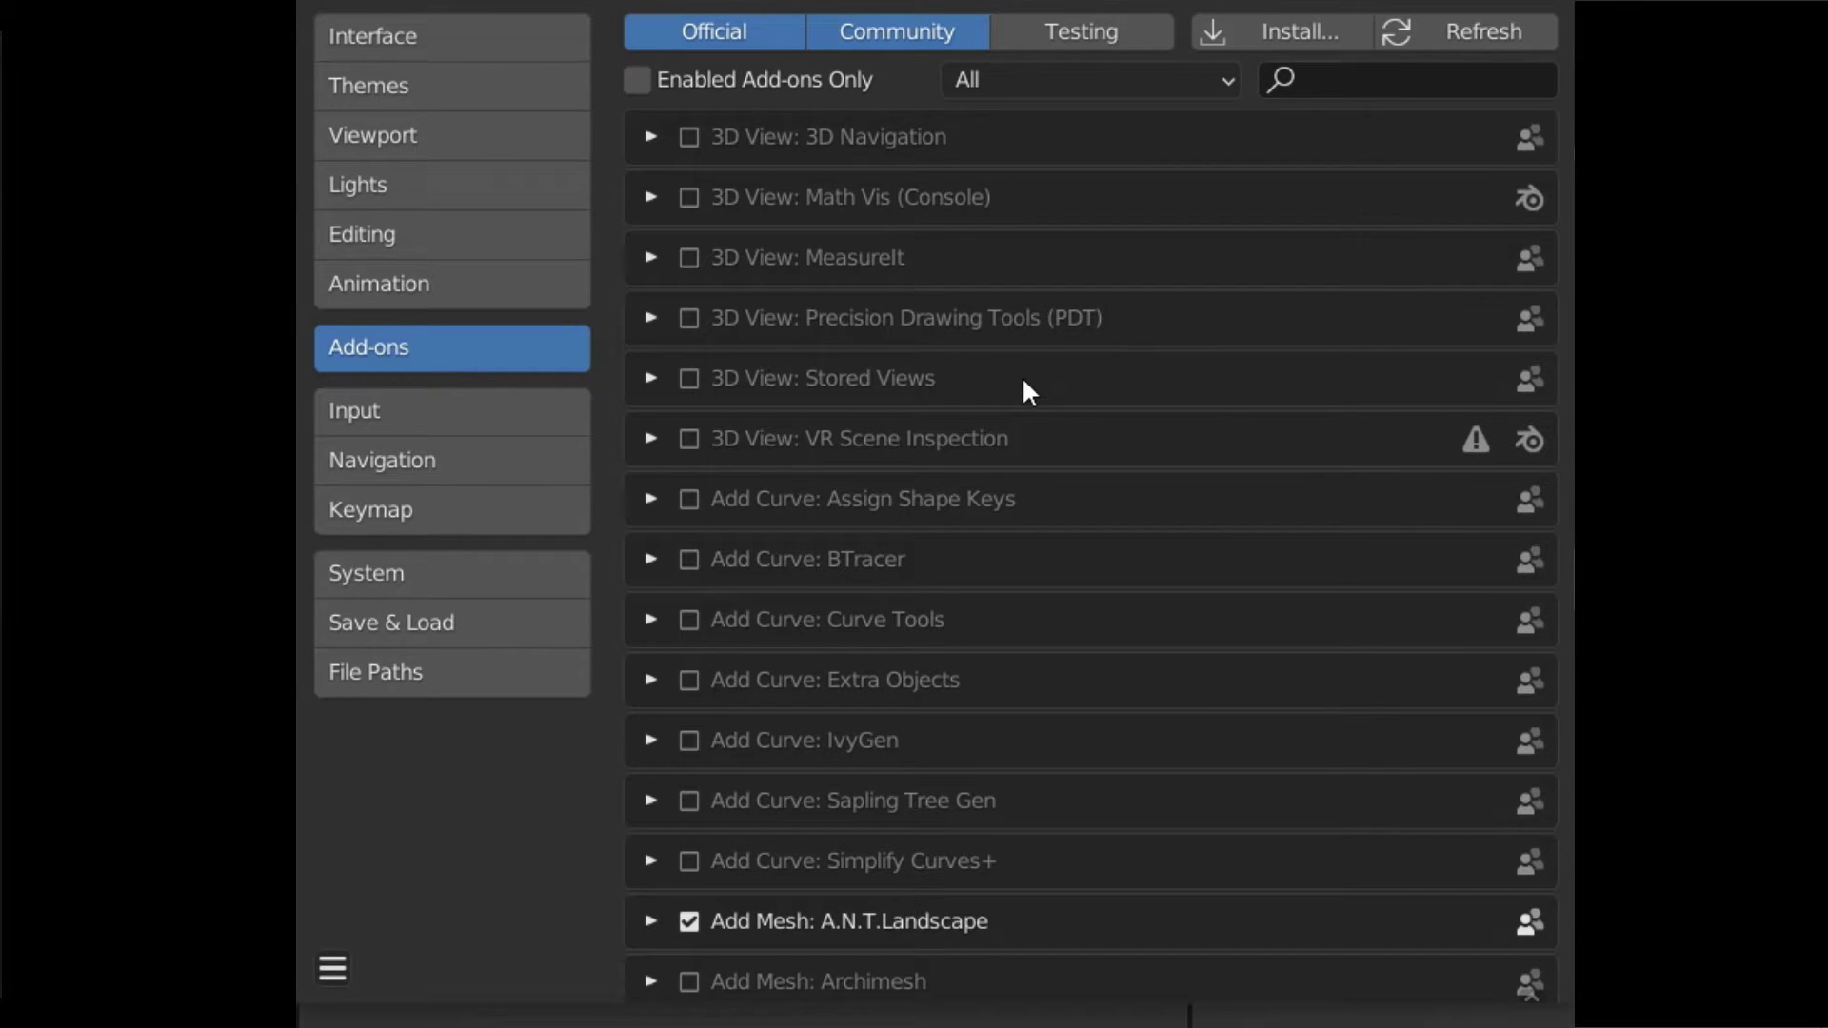
pyautogui.click(1365, 80)
pyautogui.write('node')
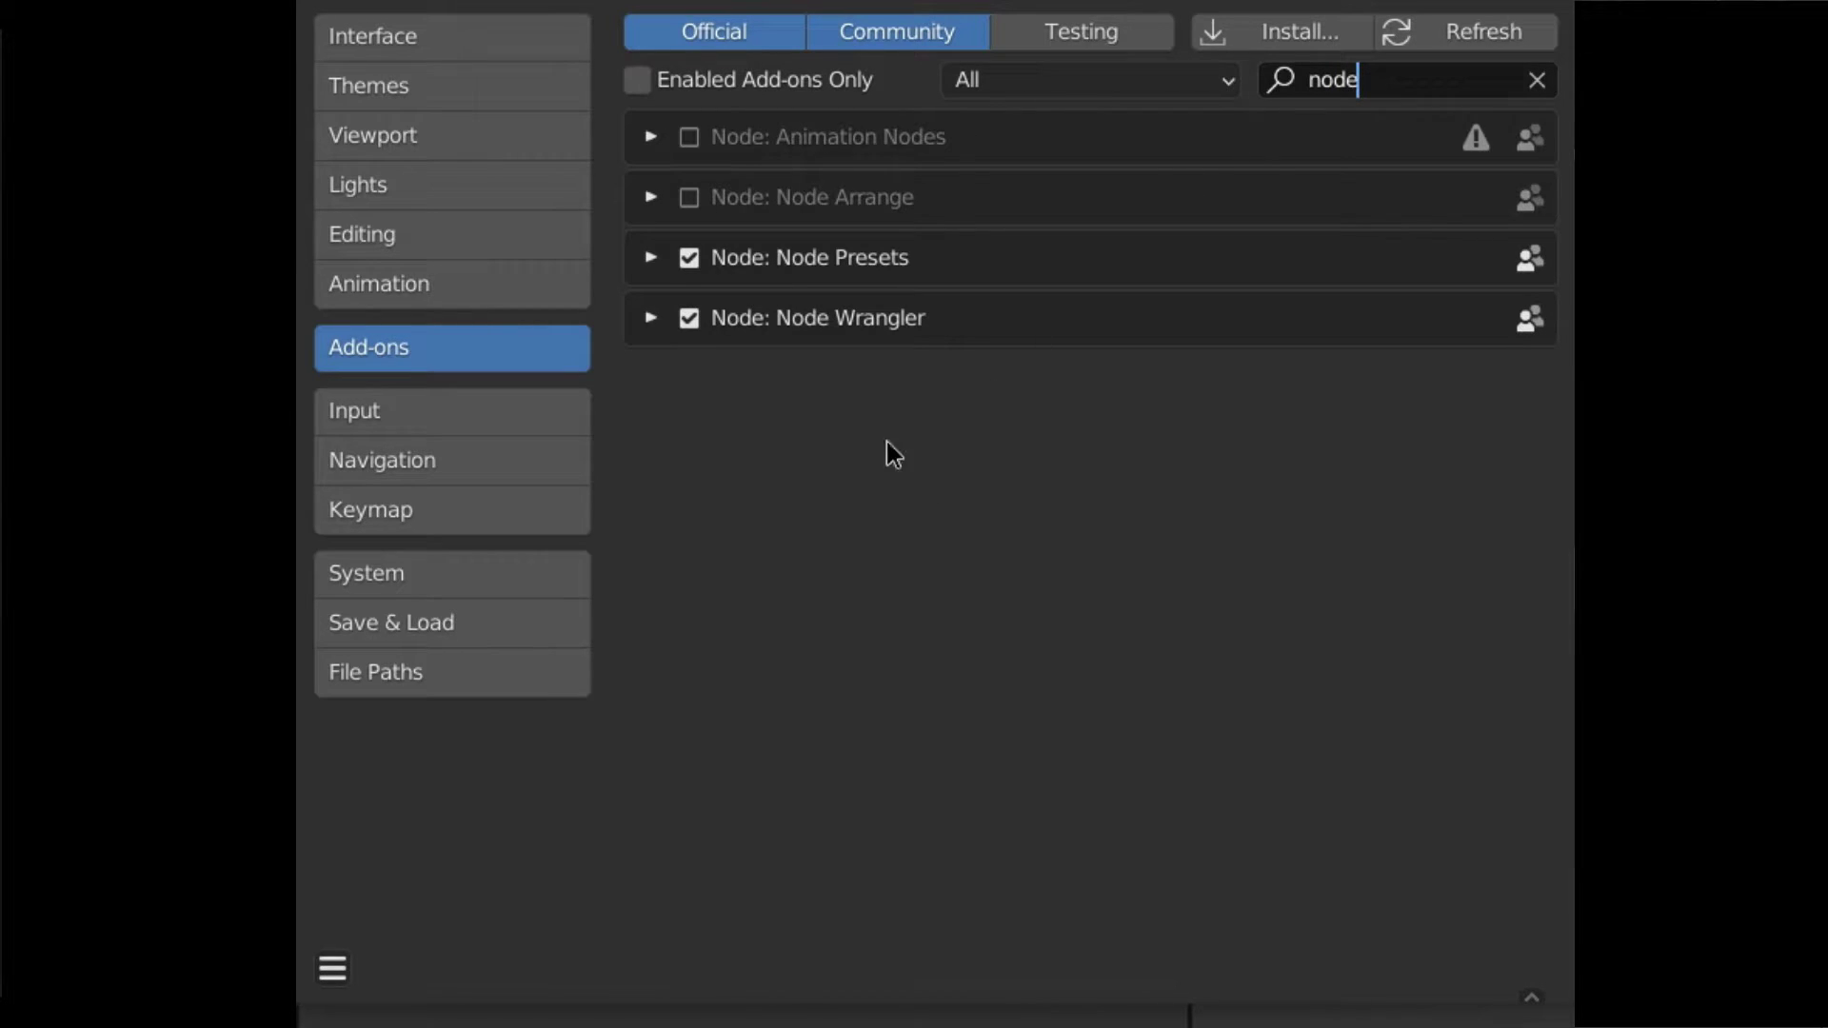
pyautogui.press('Return')
# Save the preferences with Node Wrangler enabled and close the Preferences window.
pyautogui.click(332, 968)
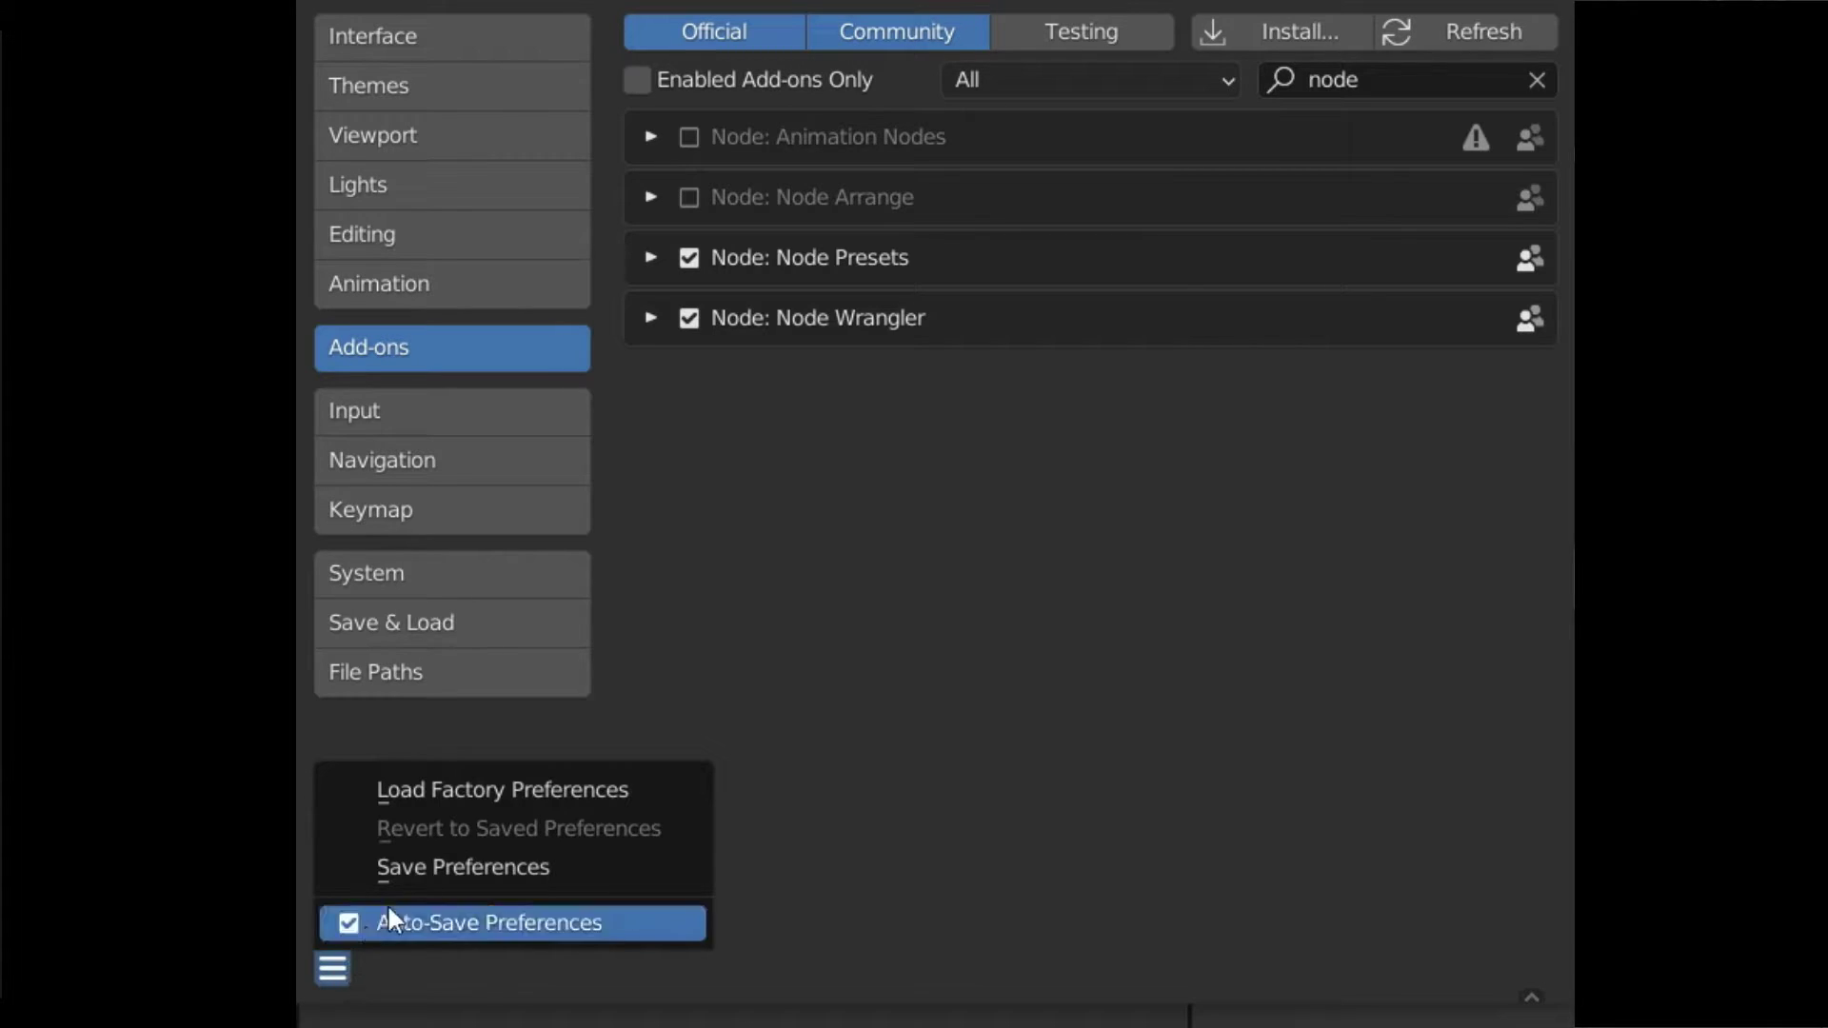
pyautogui.click(449, 867)
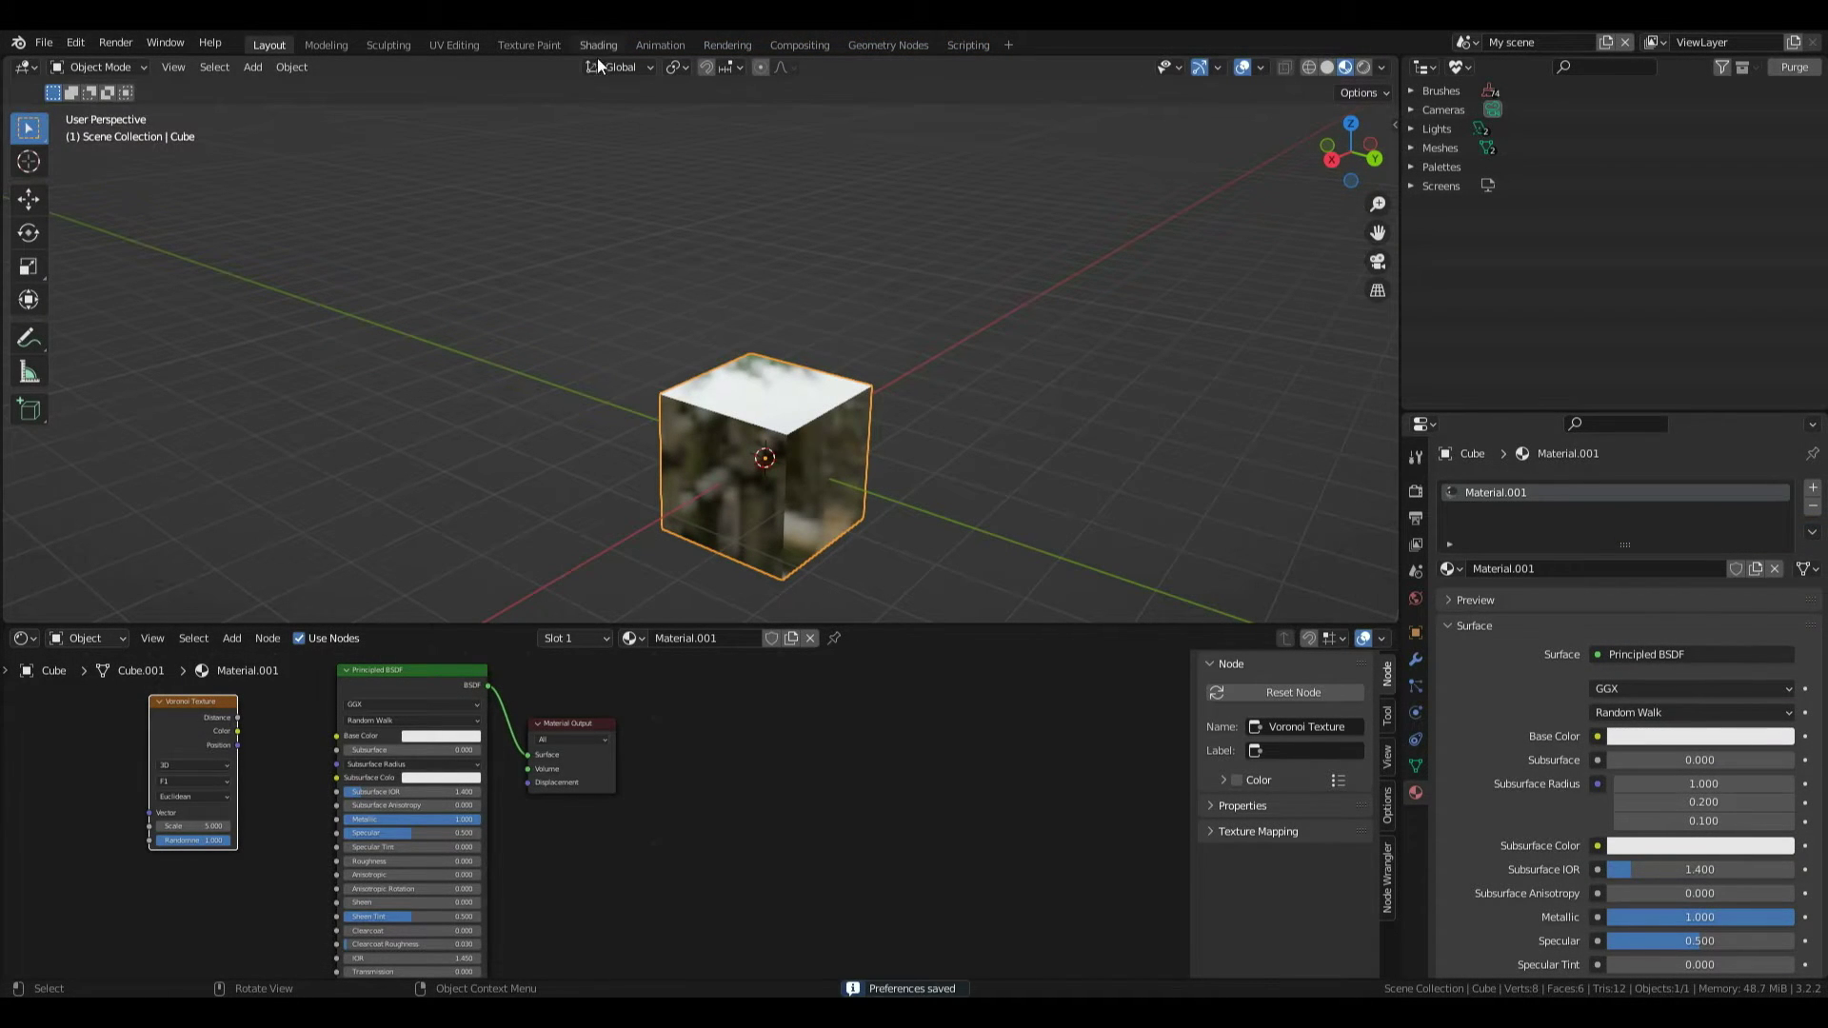
pyautogui.click(603, 53)
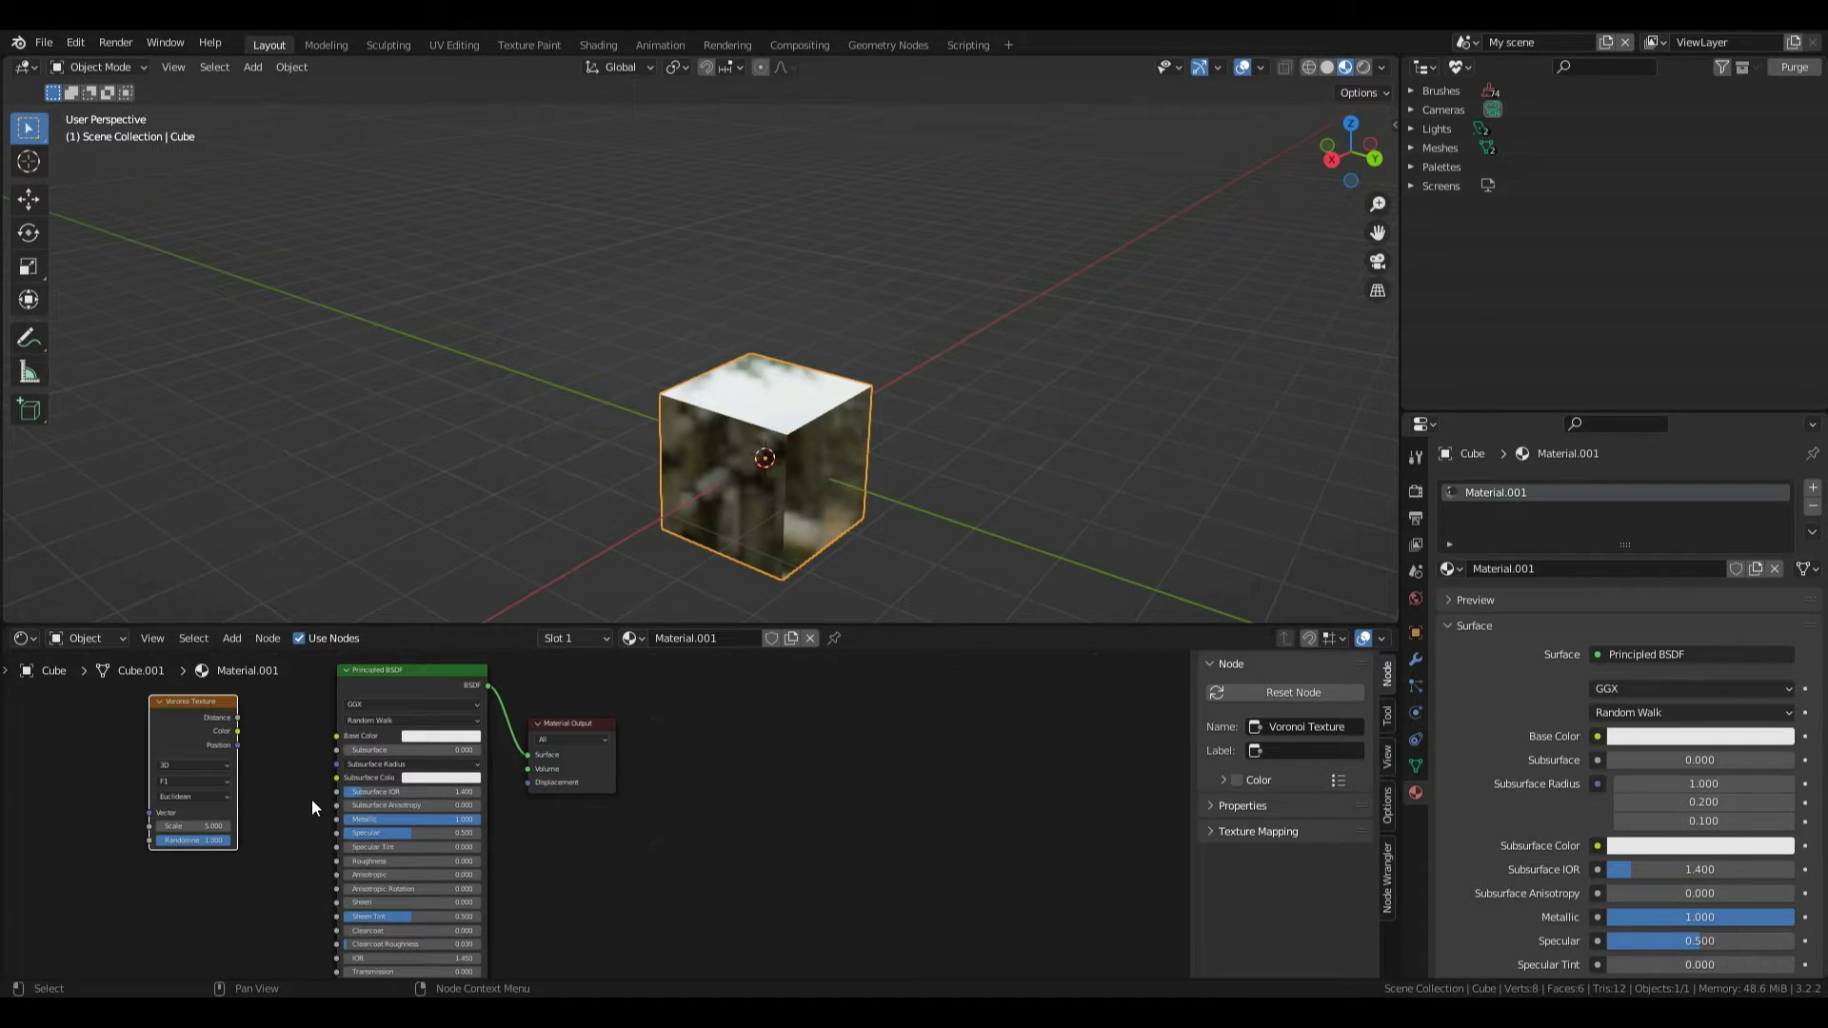
# Preview the Voronoi Distance output through a Viewer node and set its Scale to 6.4.
pyautogui.keyDown('ctrl'); pyautogui.keyDown('shift'); pyautogui.click(203, 722); pyautogui.keyUp('shift'); pyautogui.keyUp('ctrl')
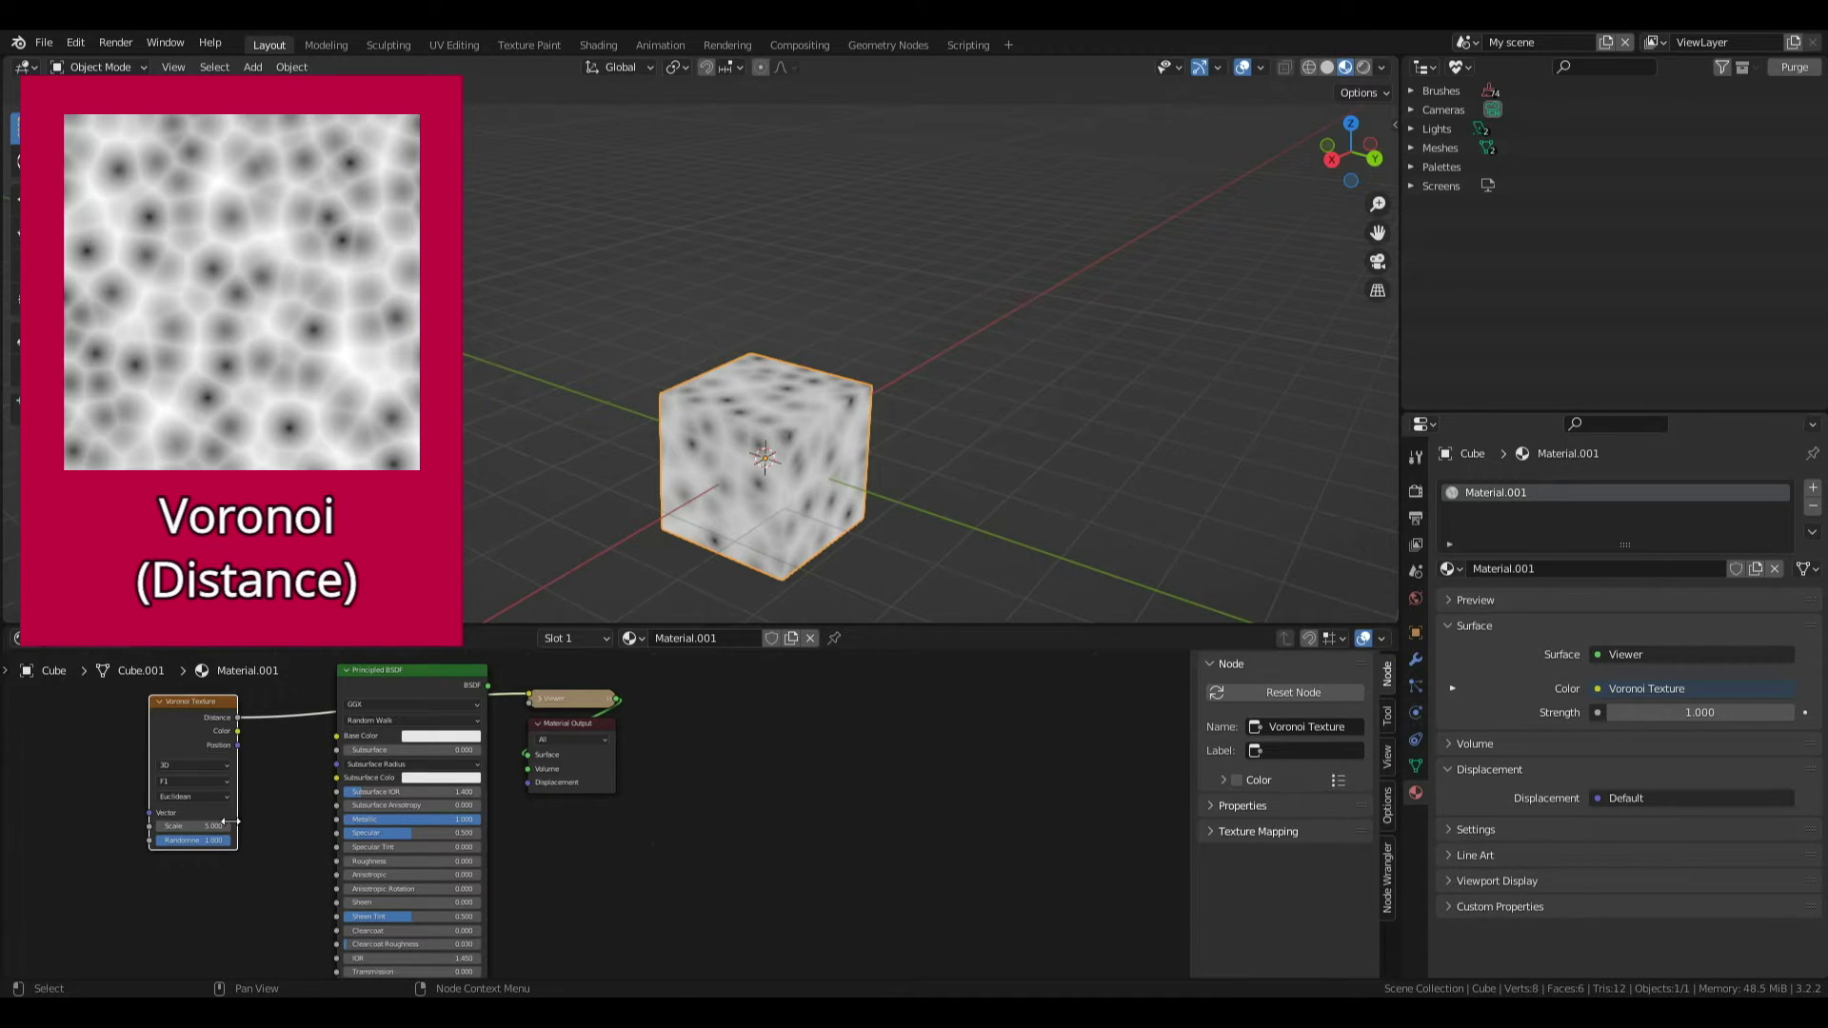
pyautogui.click(219, 782)
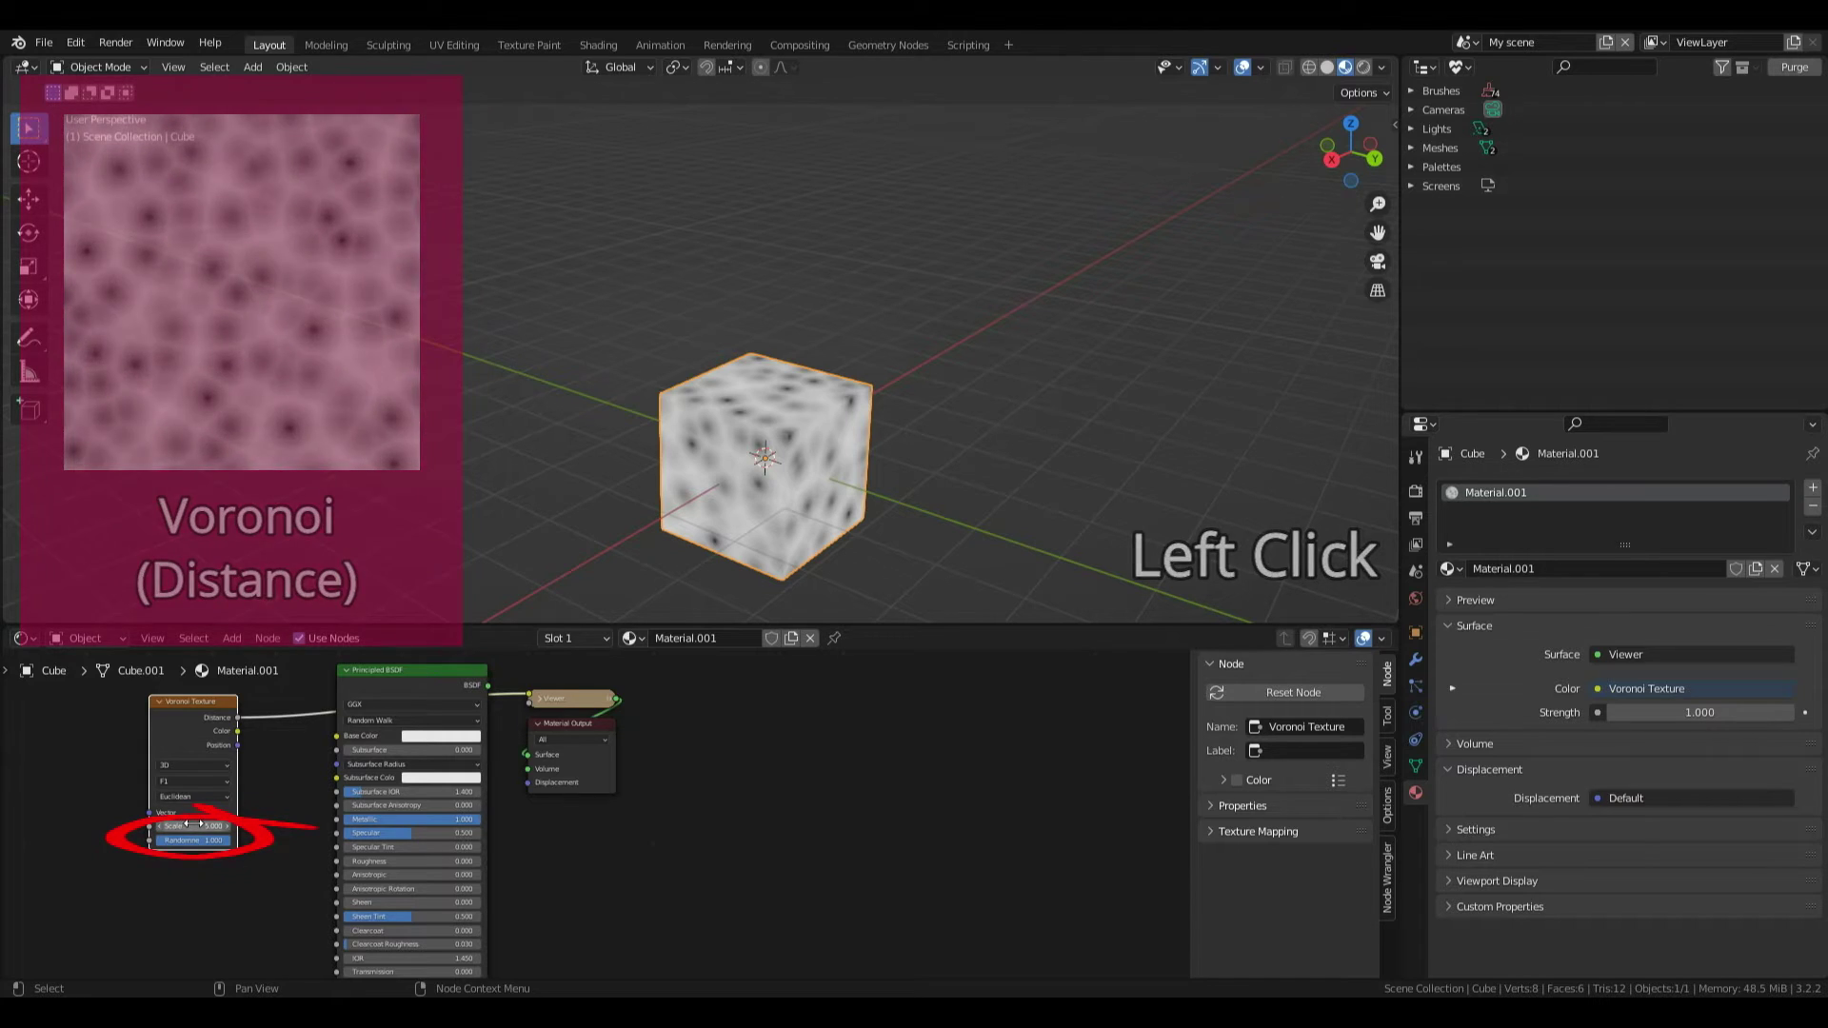
pyautogui.moveTo(181, 827)
pyautogui.mouseDown()
pyautogui.moveTo(238, 827)
pyautogui.moveTo(160, 847)
pyautogui.moveTo(223, 843)
pyautogui.mouseUp()
pyautogui.click(227, 827)
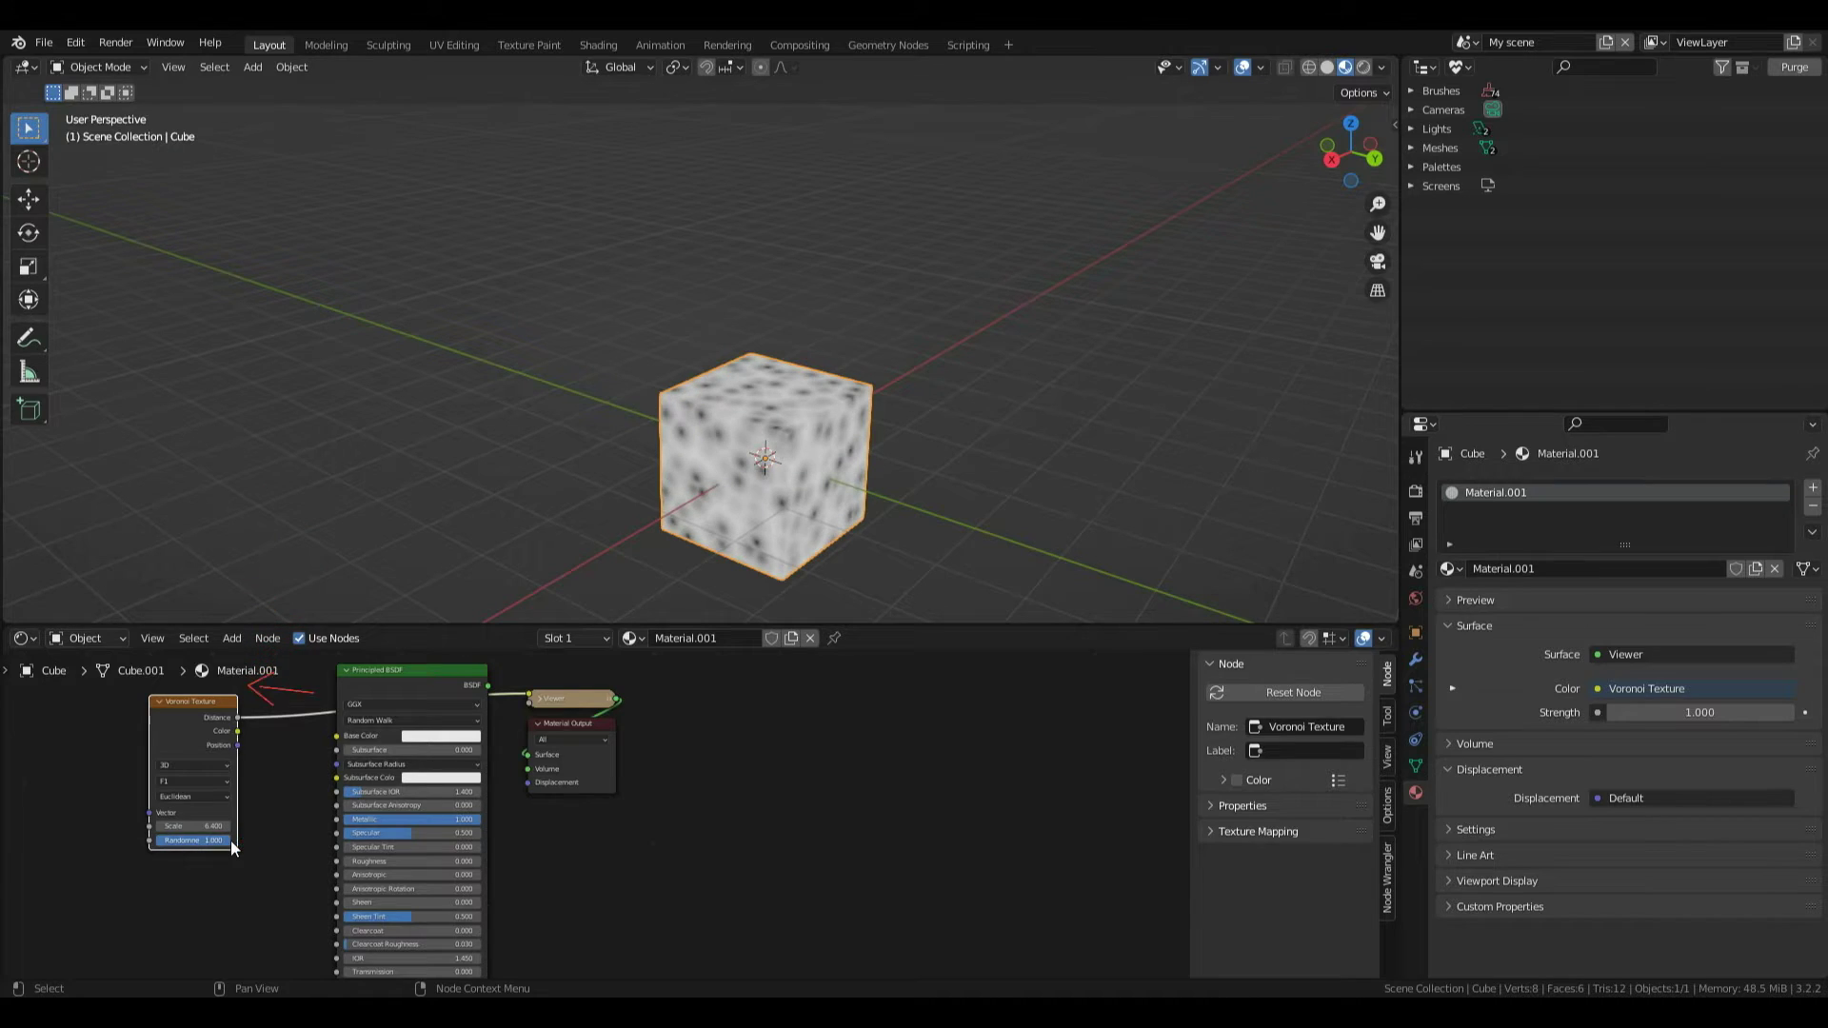
pyautogui.keyDown('ctrl'); pyautogui.keyDown('shift'); pyautogui.click(236, 733); pyautogui.keyUp('shift'); pyautogui.keyUp('ctrl')
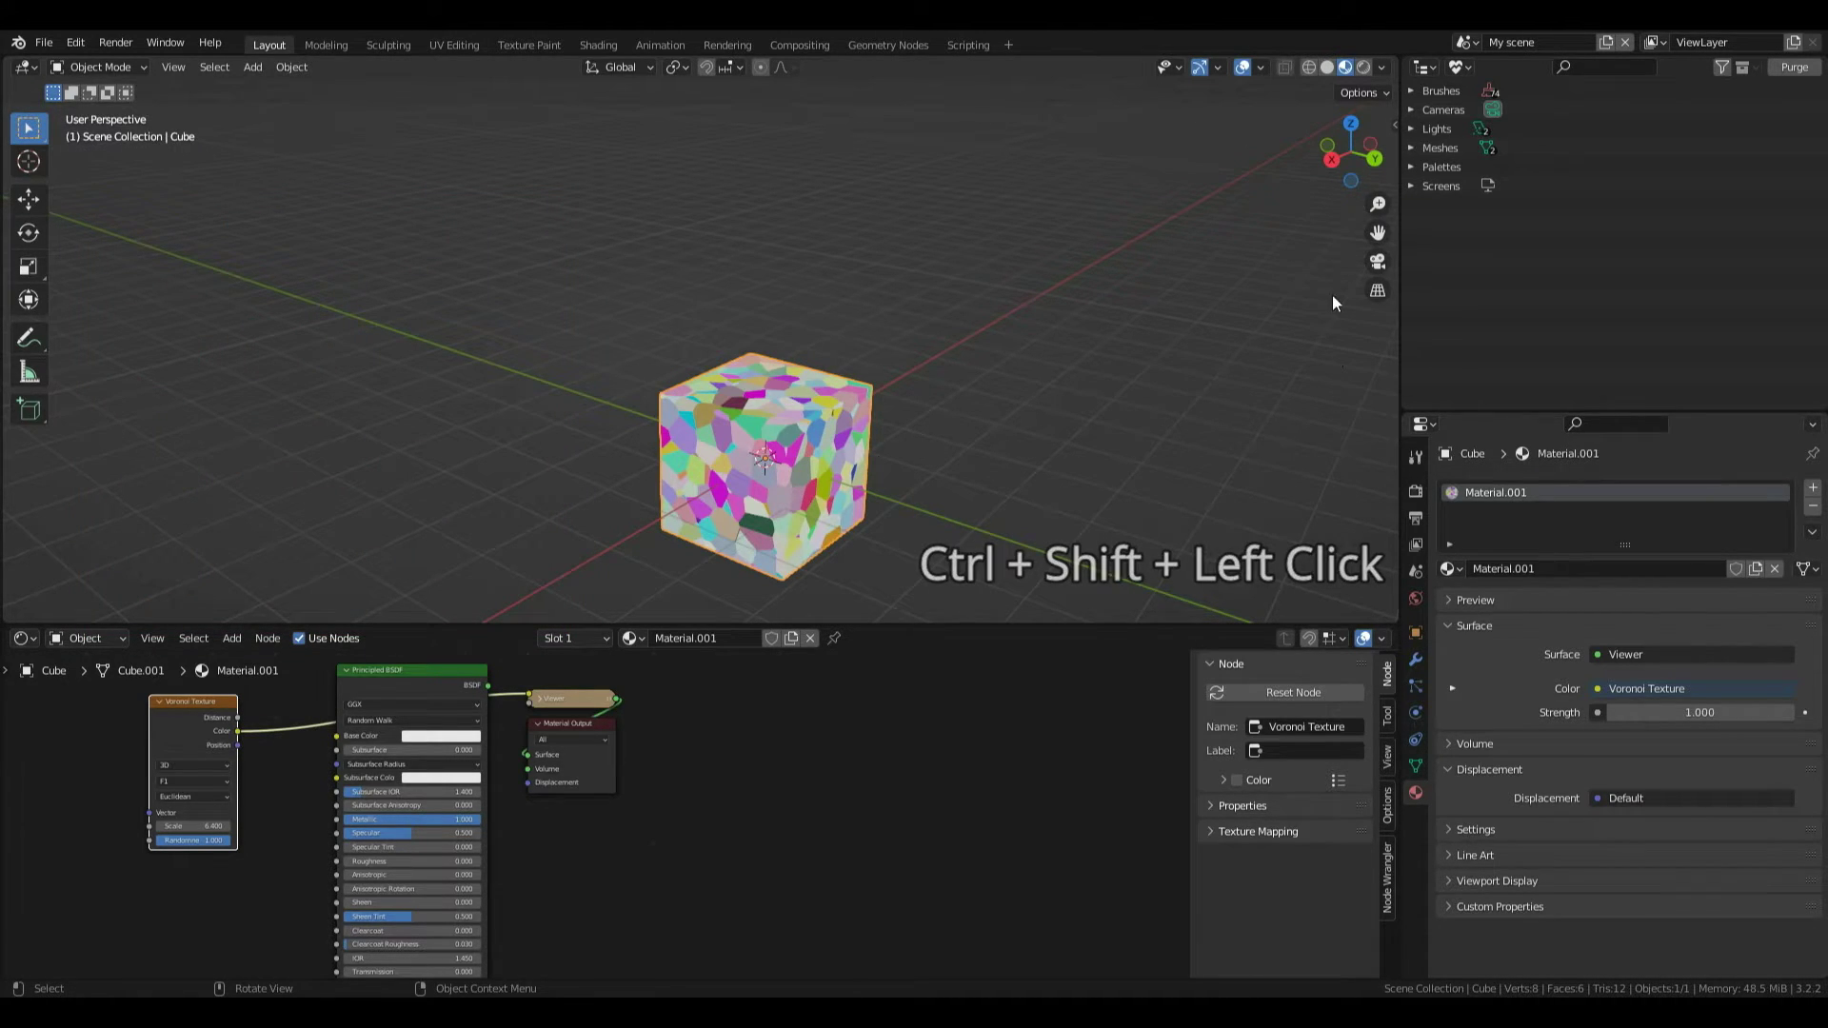
pyautogui.moveTo(1095, 419); pyautogui.dragTo(905, 429, button='middle')
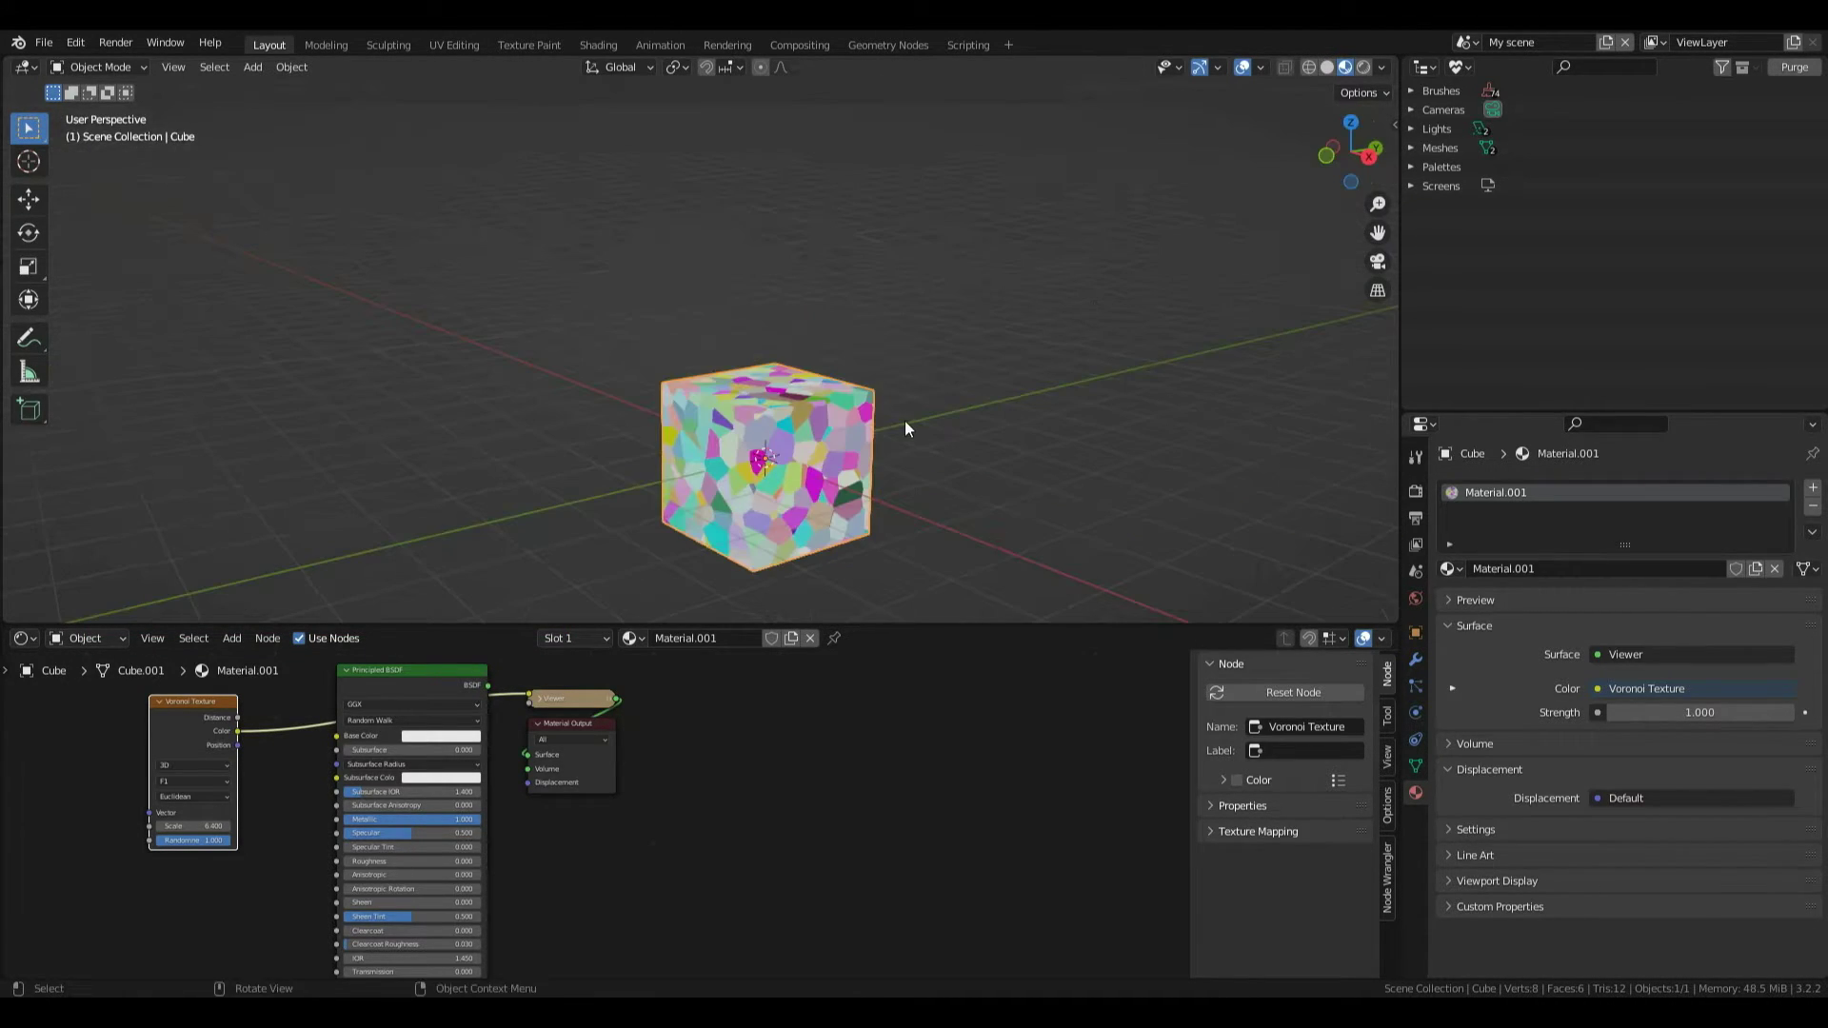
pyautogui.keyDown('ctrl'); pyautogui.keyDown('shift'); pyautogui.click(237, 717); pyautogui.keyUp('shift'); pyautogui.keyUp('ctrl')
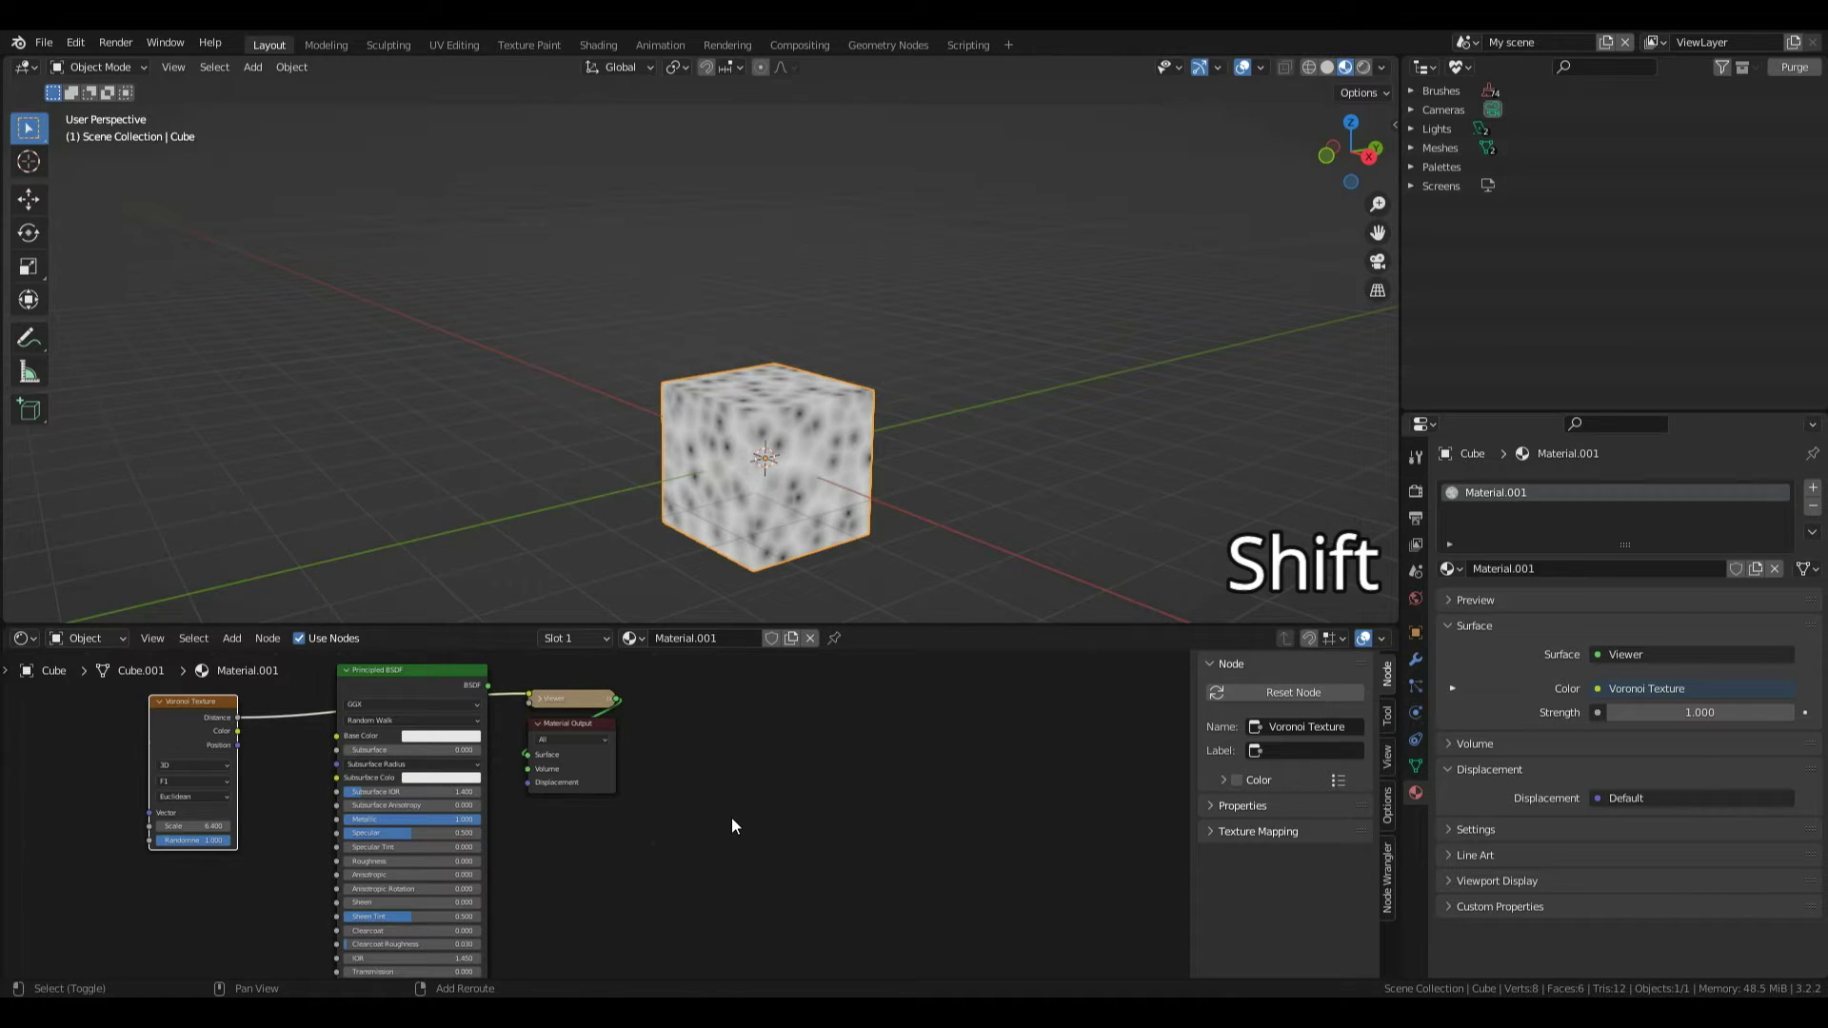
# Add a Musgrave Texture, preview it on the cube, raise its Scale, then delete it.
pyautogui.hotkey('shift', 'a')
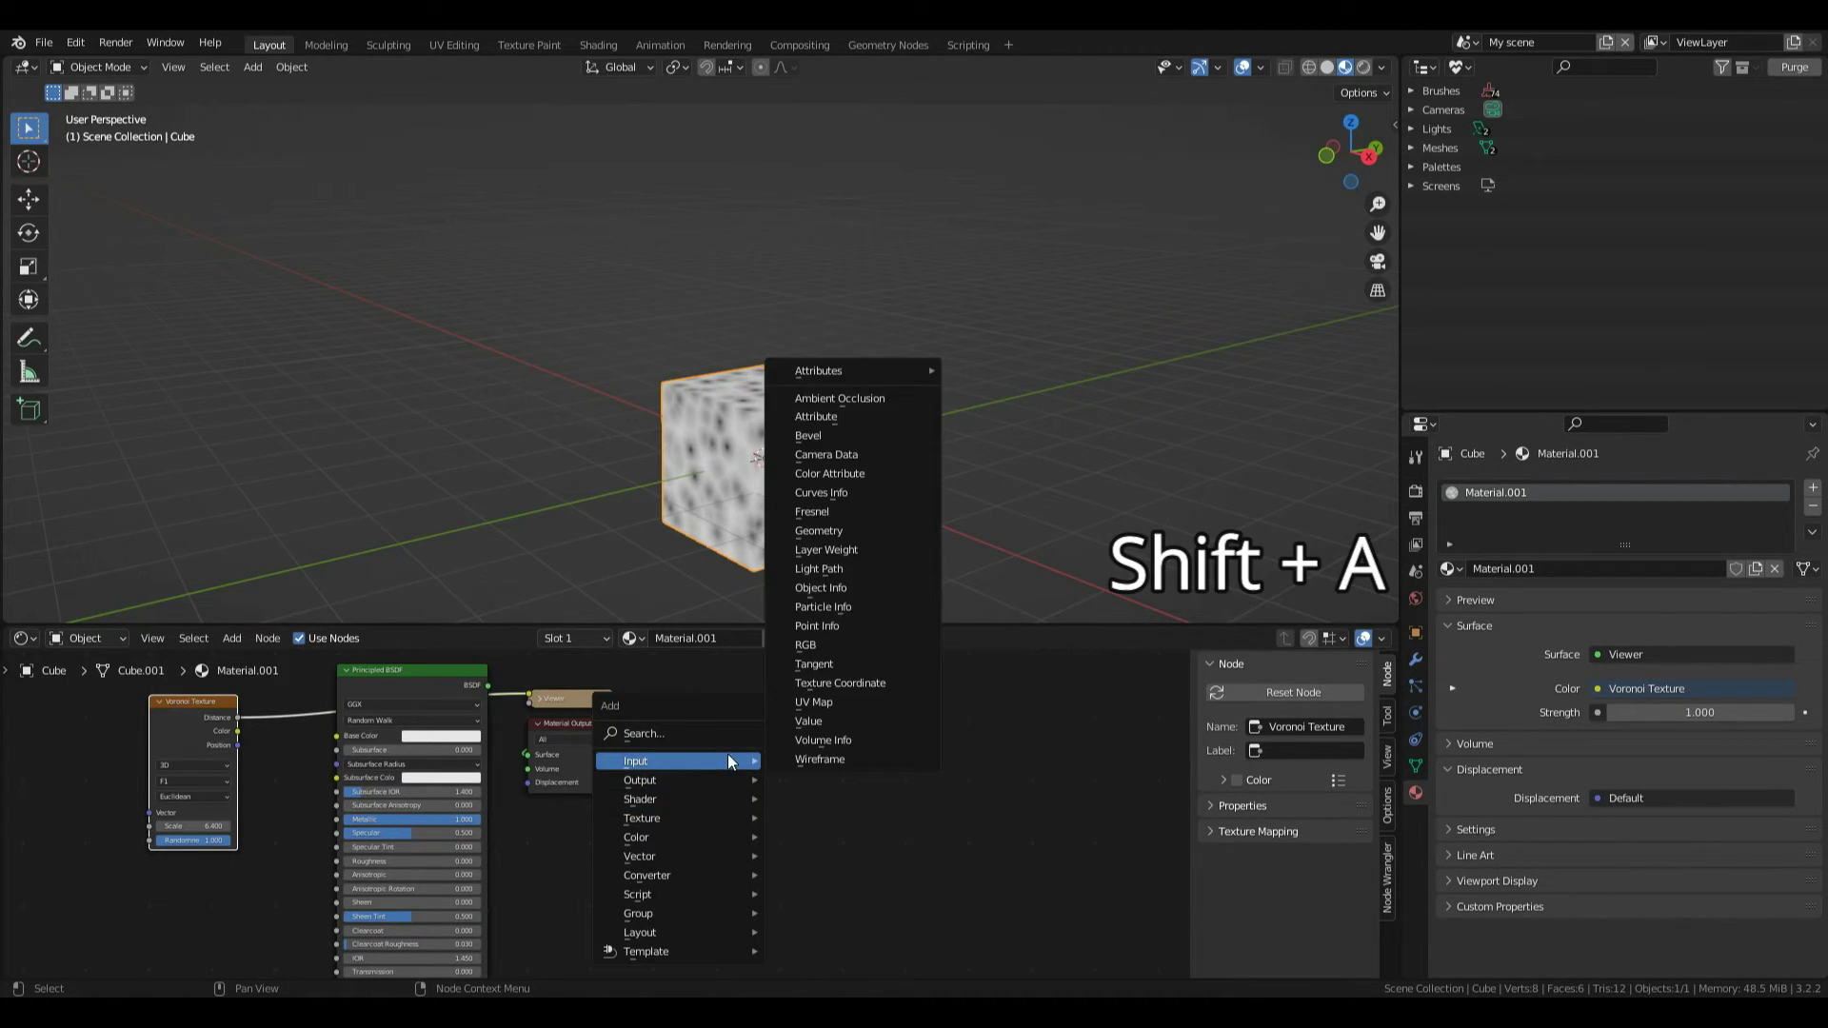
pyautogui.moveTo(734, 816)
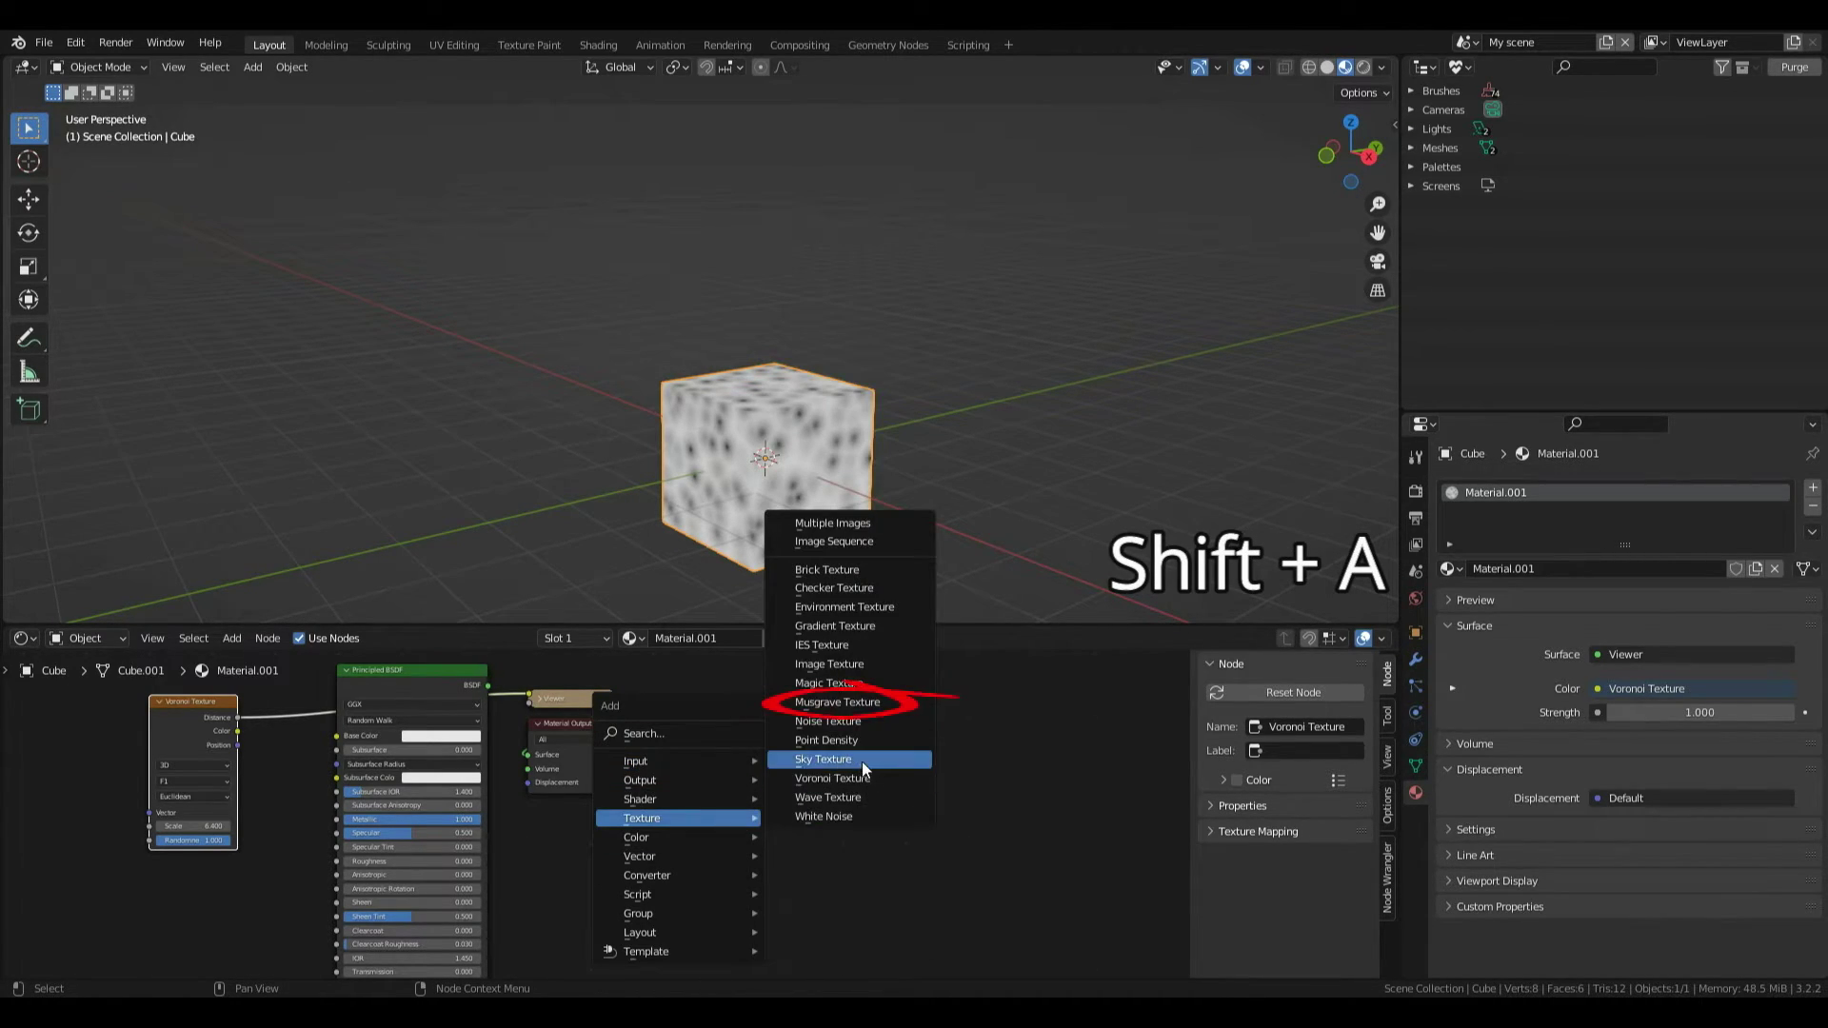
pyautogui.click(861, 704)
pyautogui.click(810, 729)
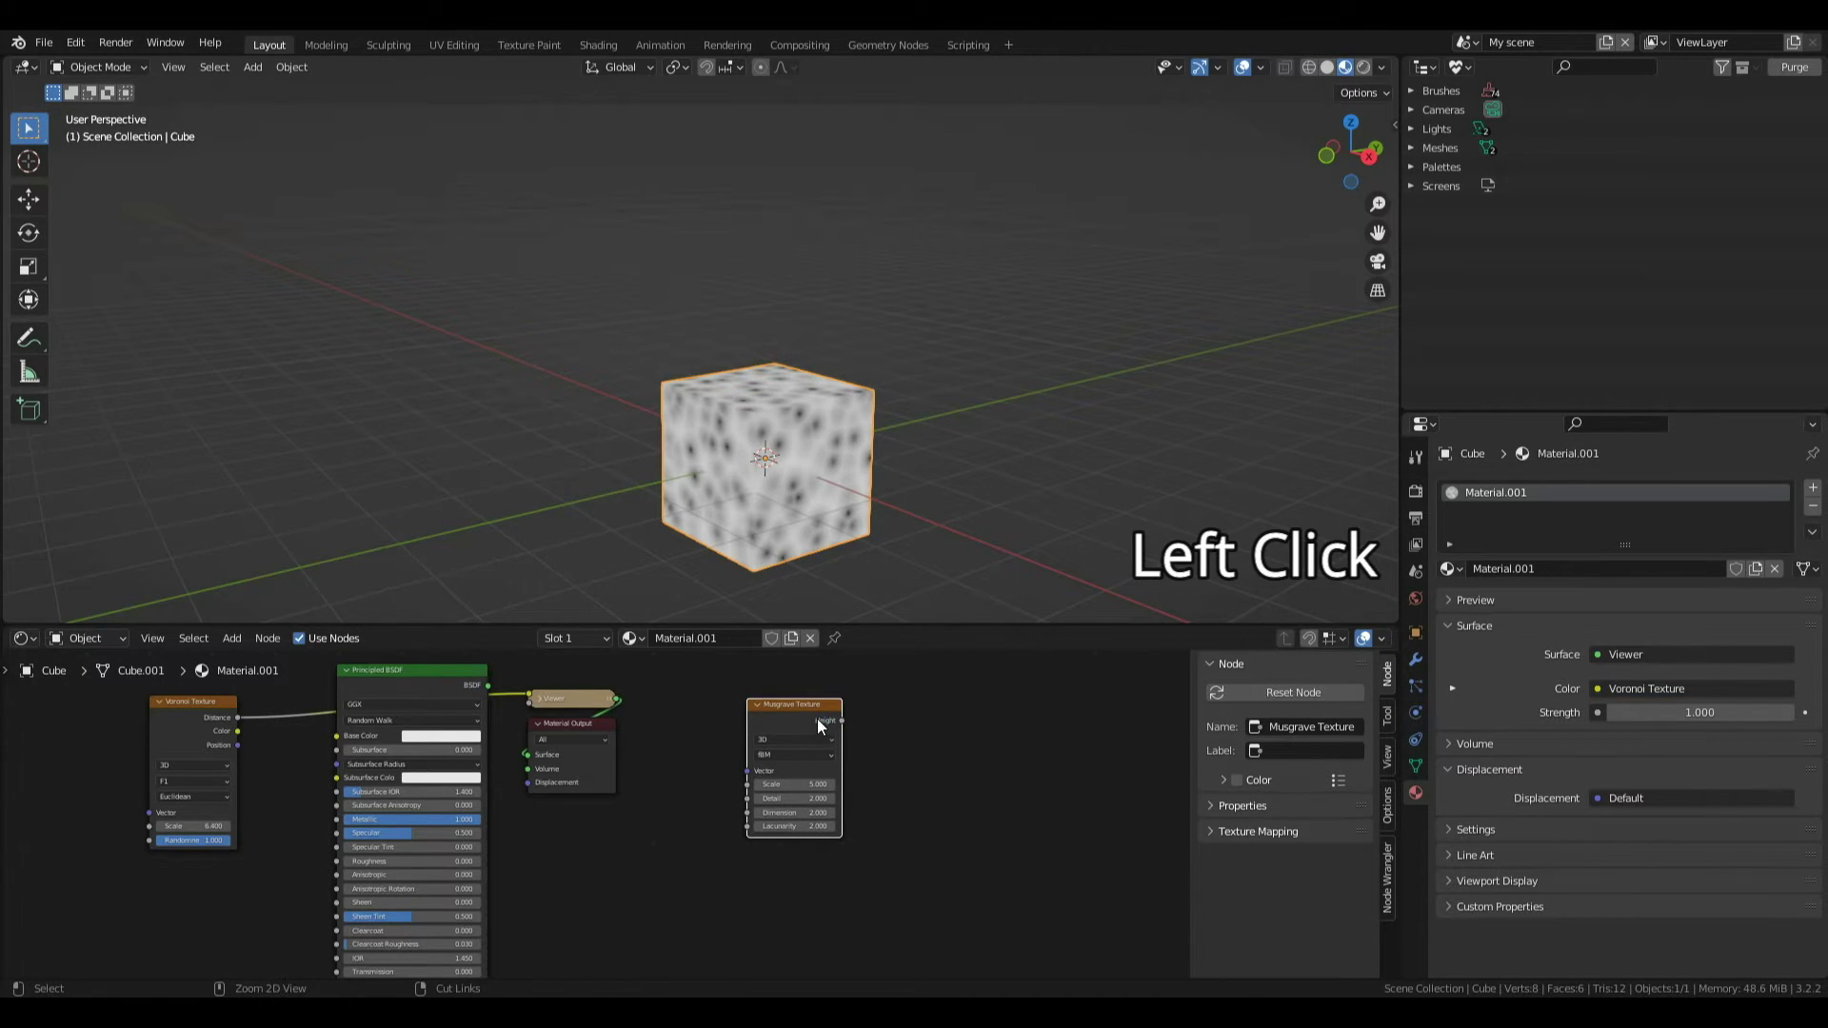
pyautogui.keyDown('ctrl'); pyautogui.keyDown('shift'); pyautogui.click(814, 722); pyautogui.keyUp('shift'); pyautogui.keyUp('ctrl')
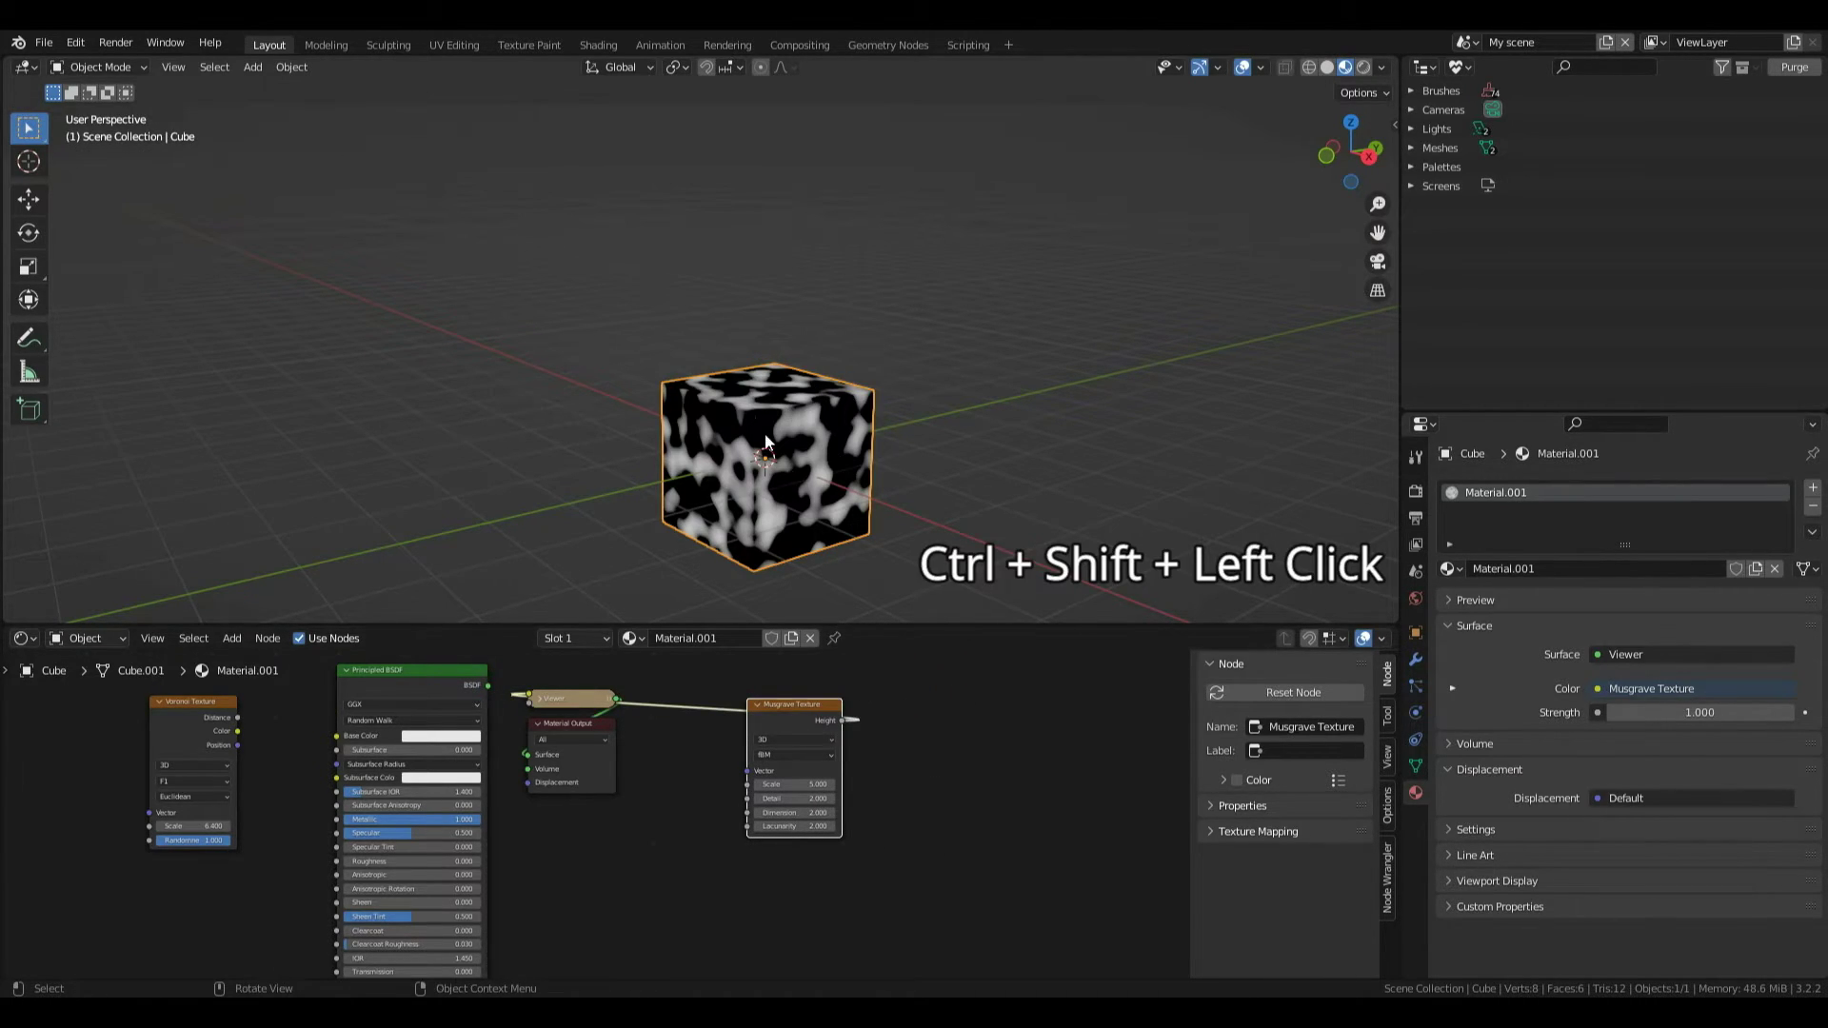
pyautogui.moveTo(795, 783); pyautogui.dragTo(796, 722)
pyautogui.press('x')
# Add an Image Texture node and then delete it again.
pyautogui.hotkey('shift', 'a')
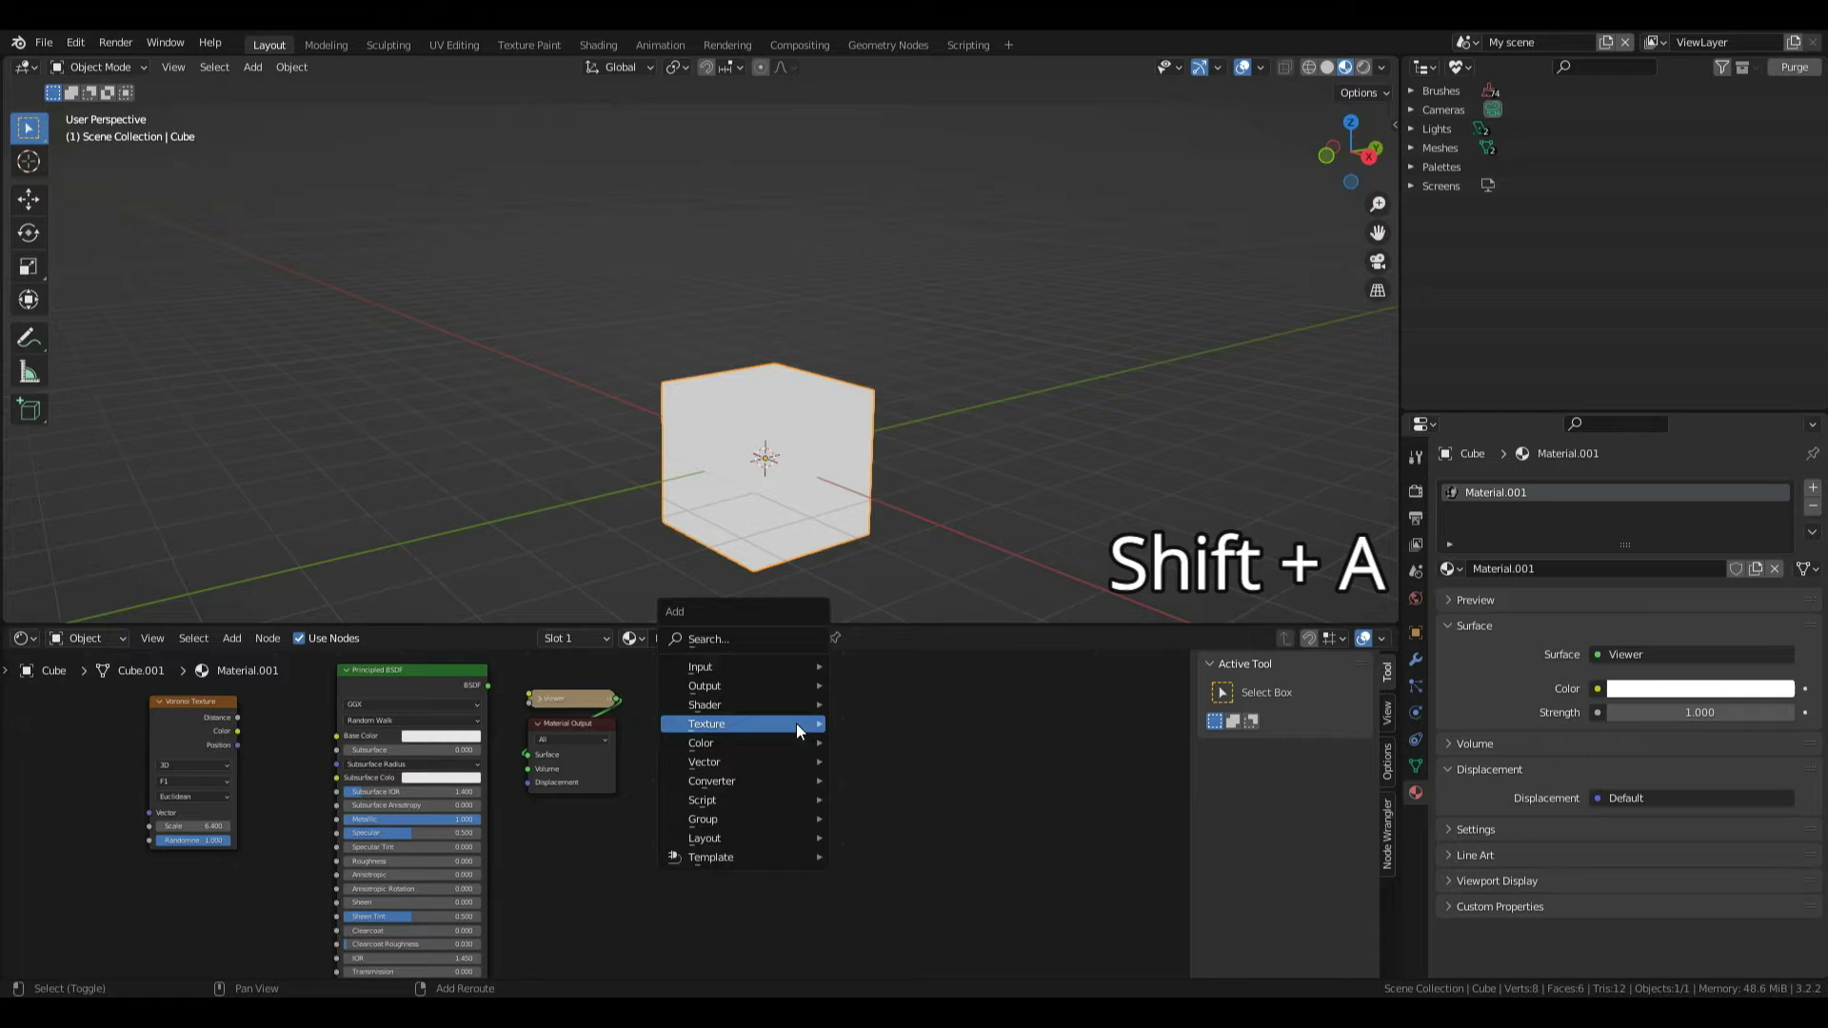
pyautogui.moveTo(796, 724)
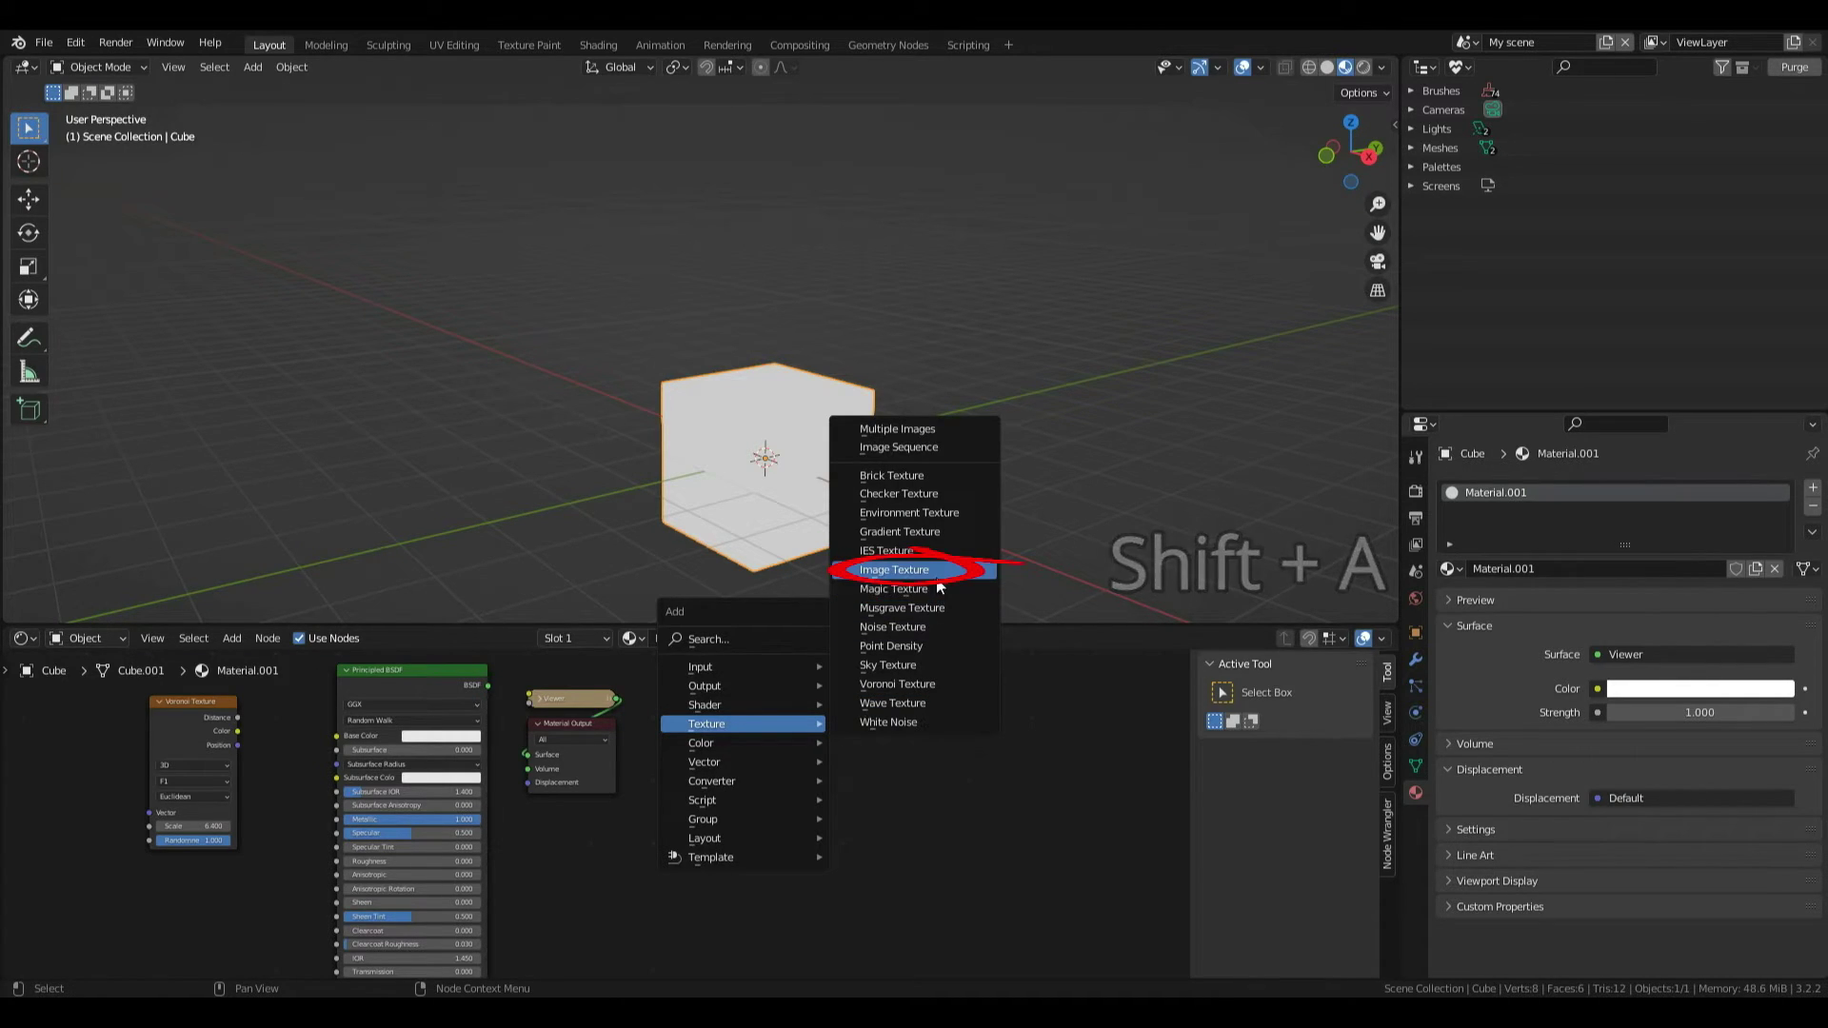
pyautogui.click(893, 569)
pyautogui.click(850, 800)
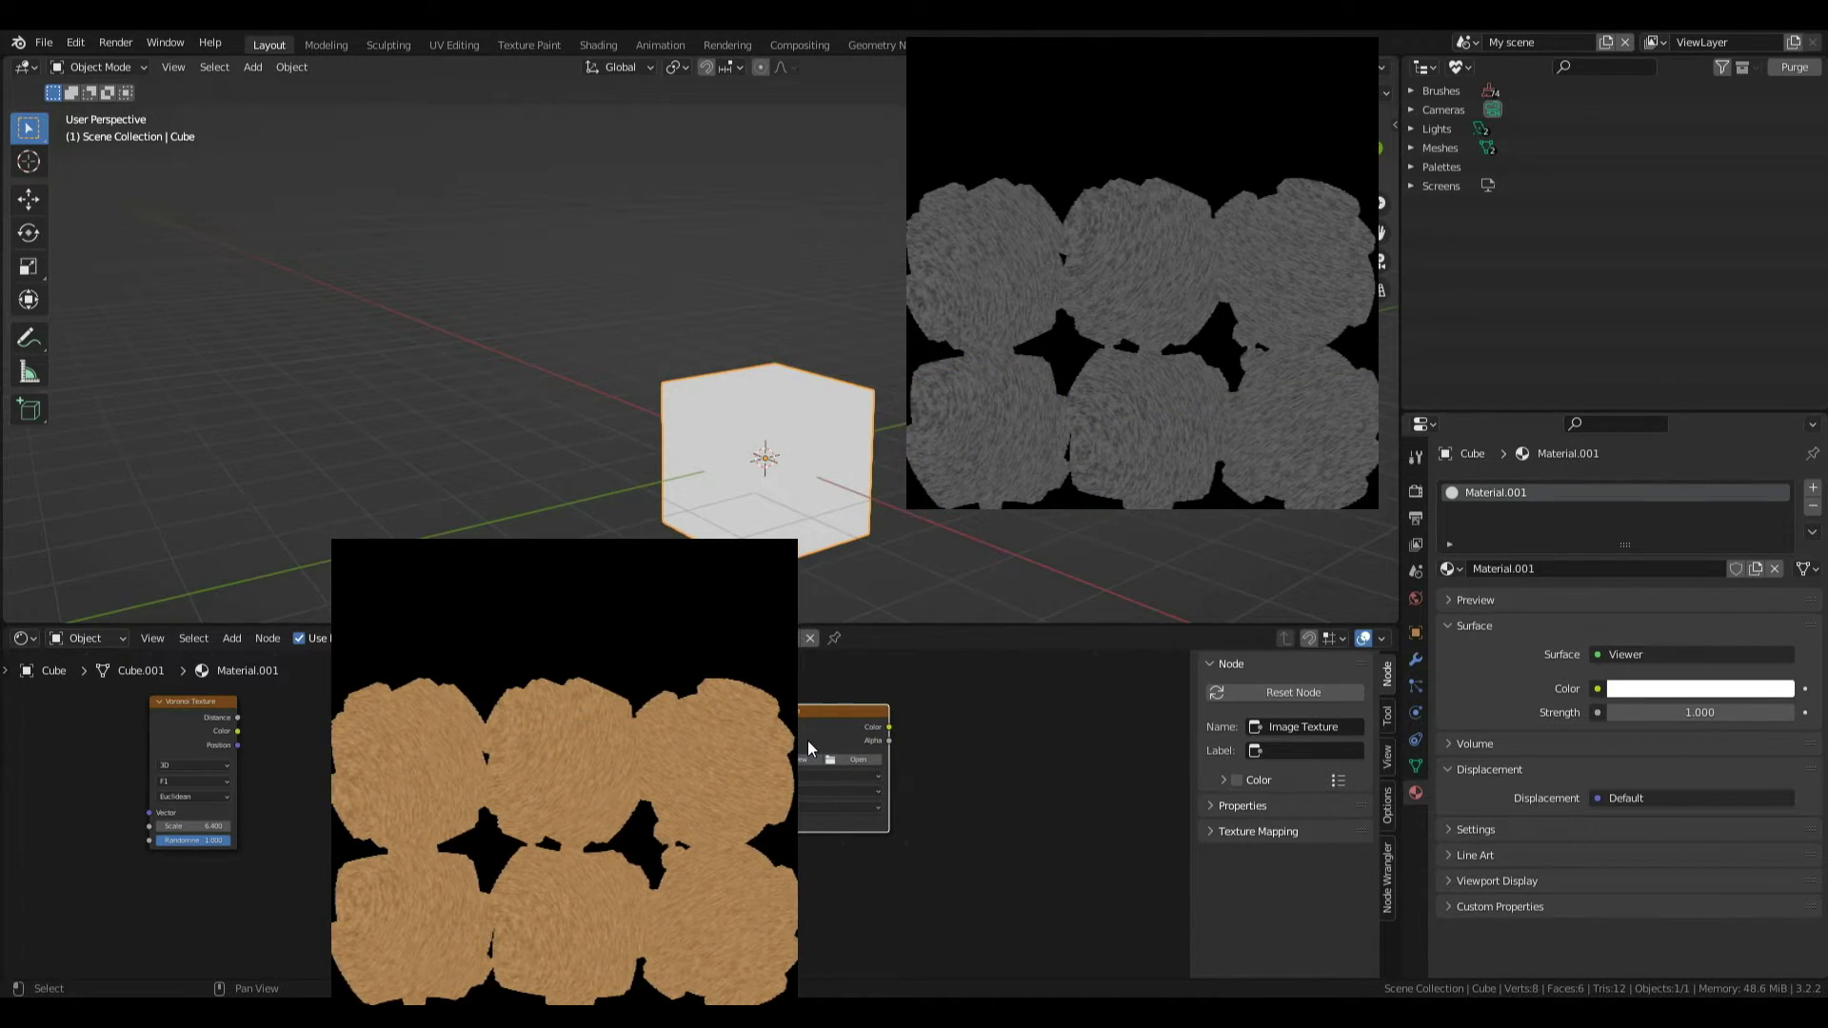
pyautogui.press('x')
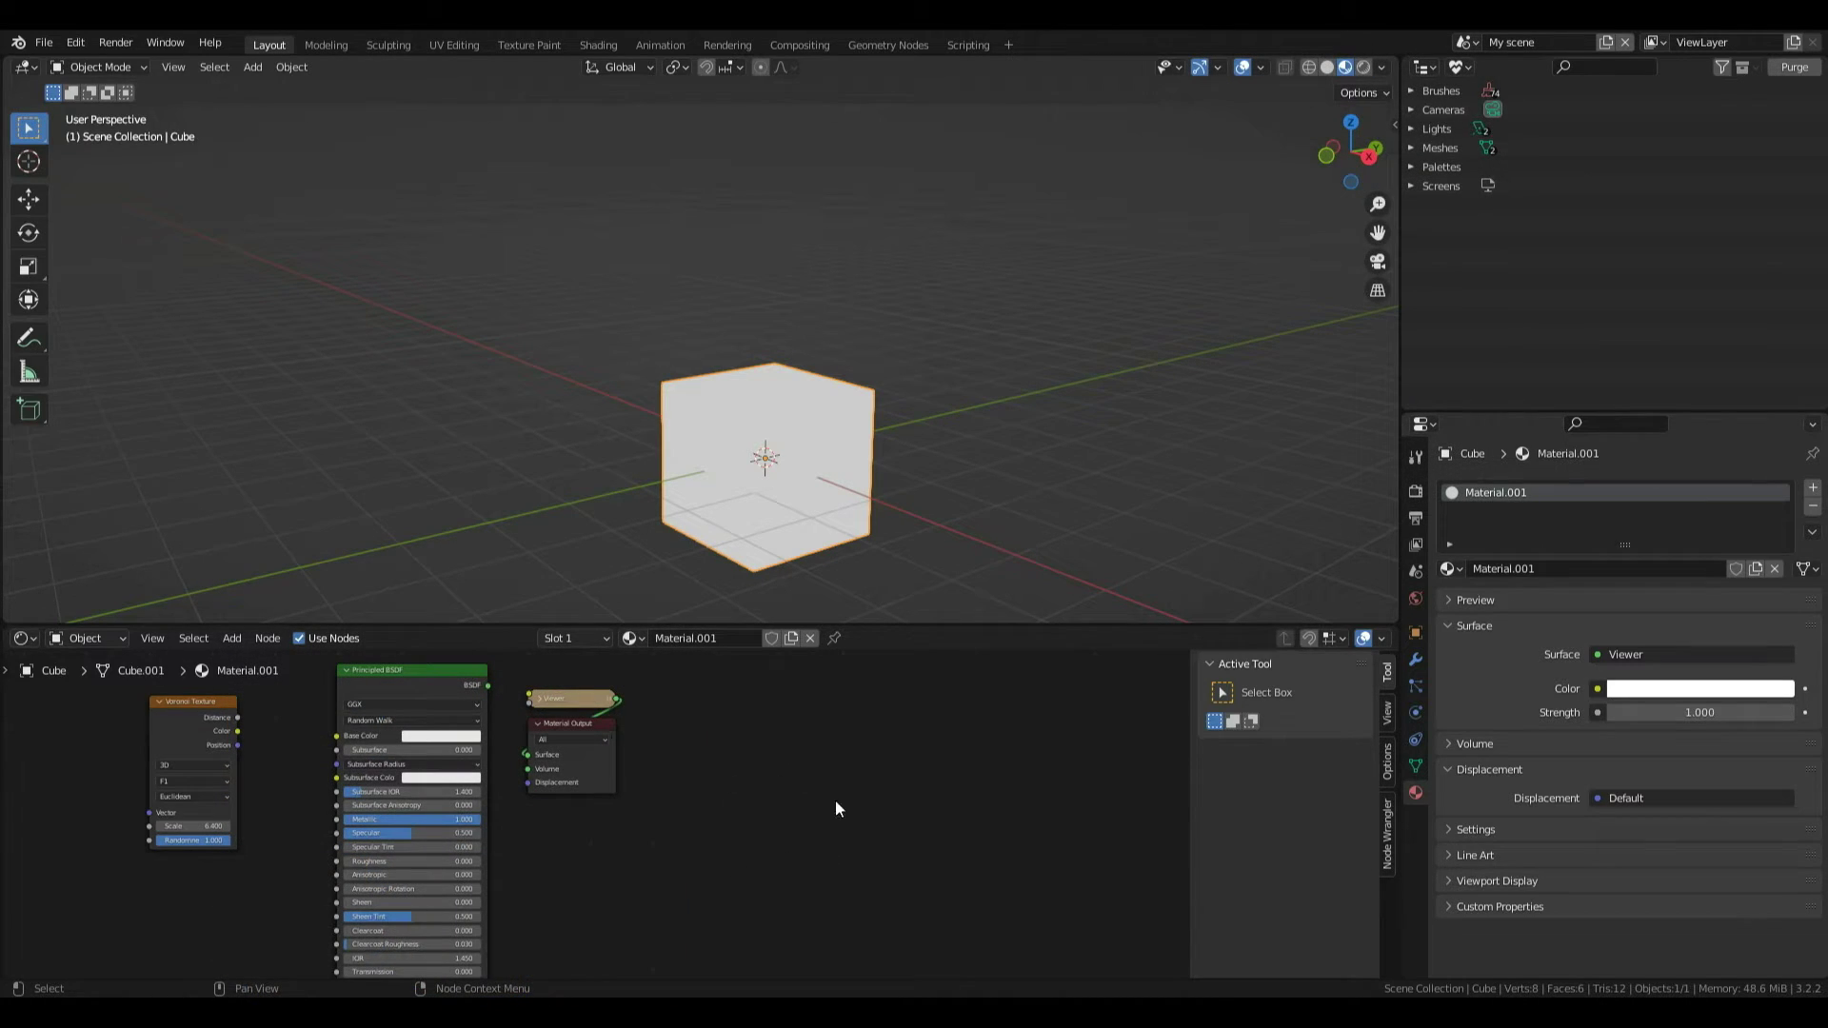
# Connect the Voronoi output to Base Color and preview the full shader on the cube.
pyautogui.click(230, 718)
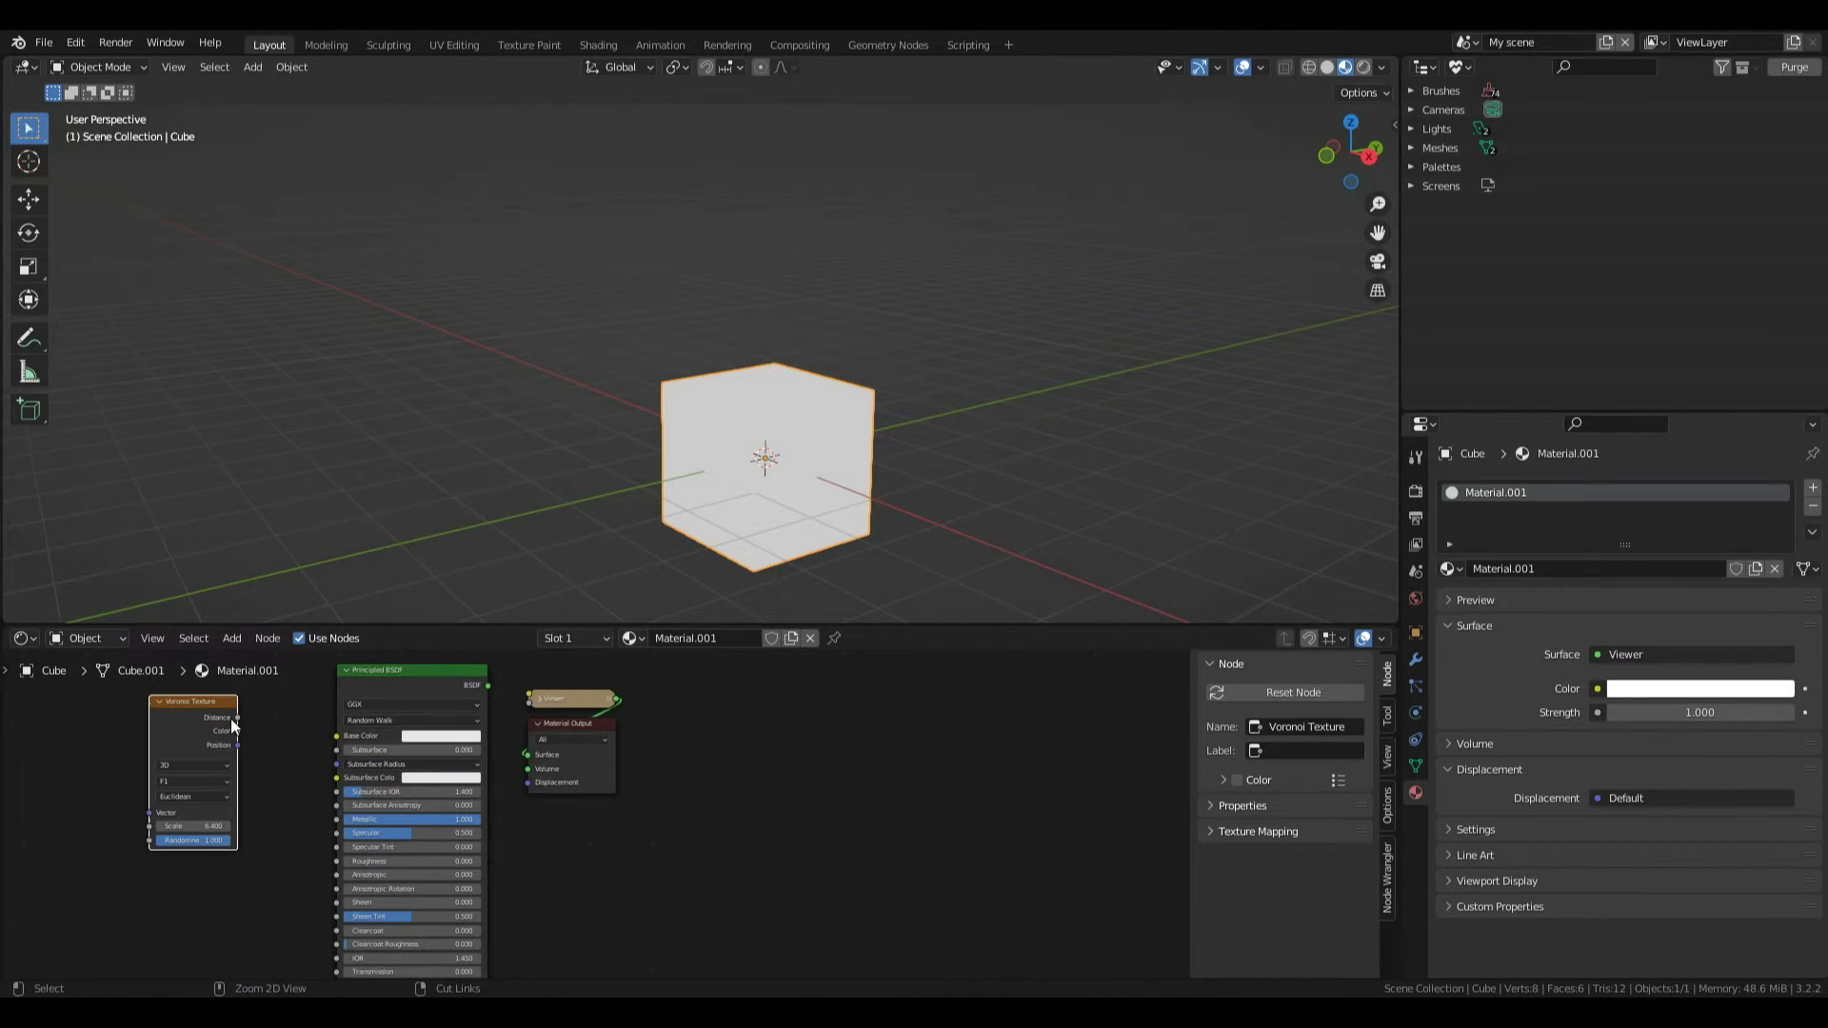
pyautogui.keyDown('ctrl'); pyautogui.keyDown('shift'); pyautogui.click(220, 726); pyautogui.keyUp('shift'); pyautogui.keyUp('ctrl')
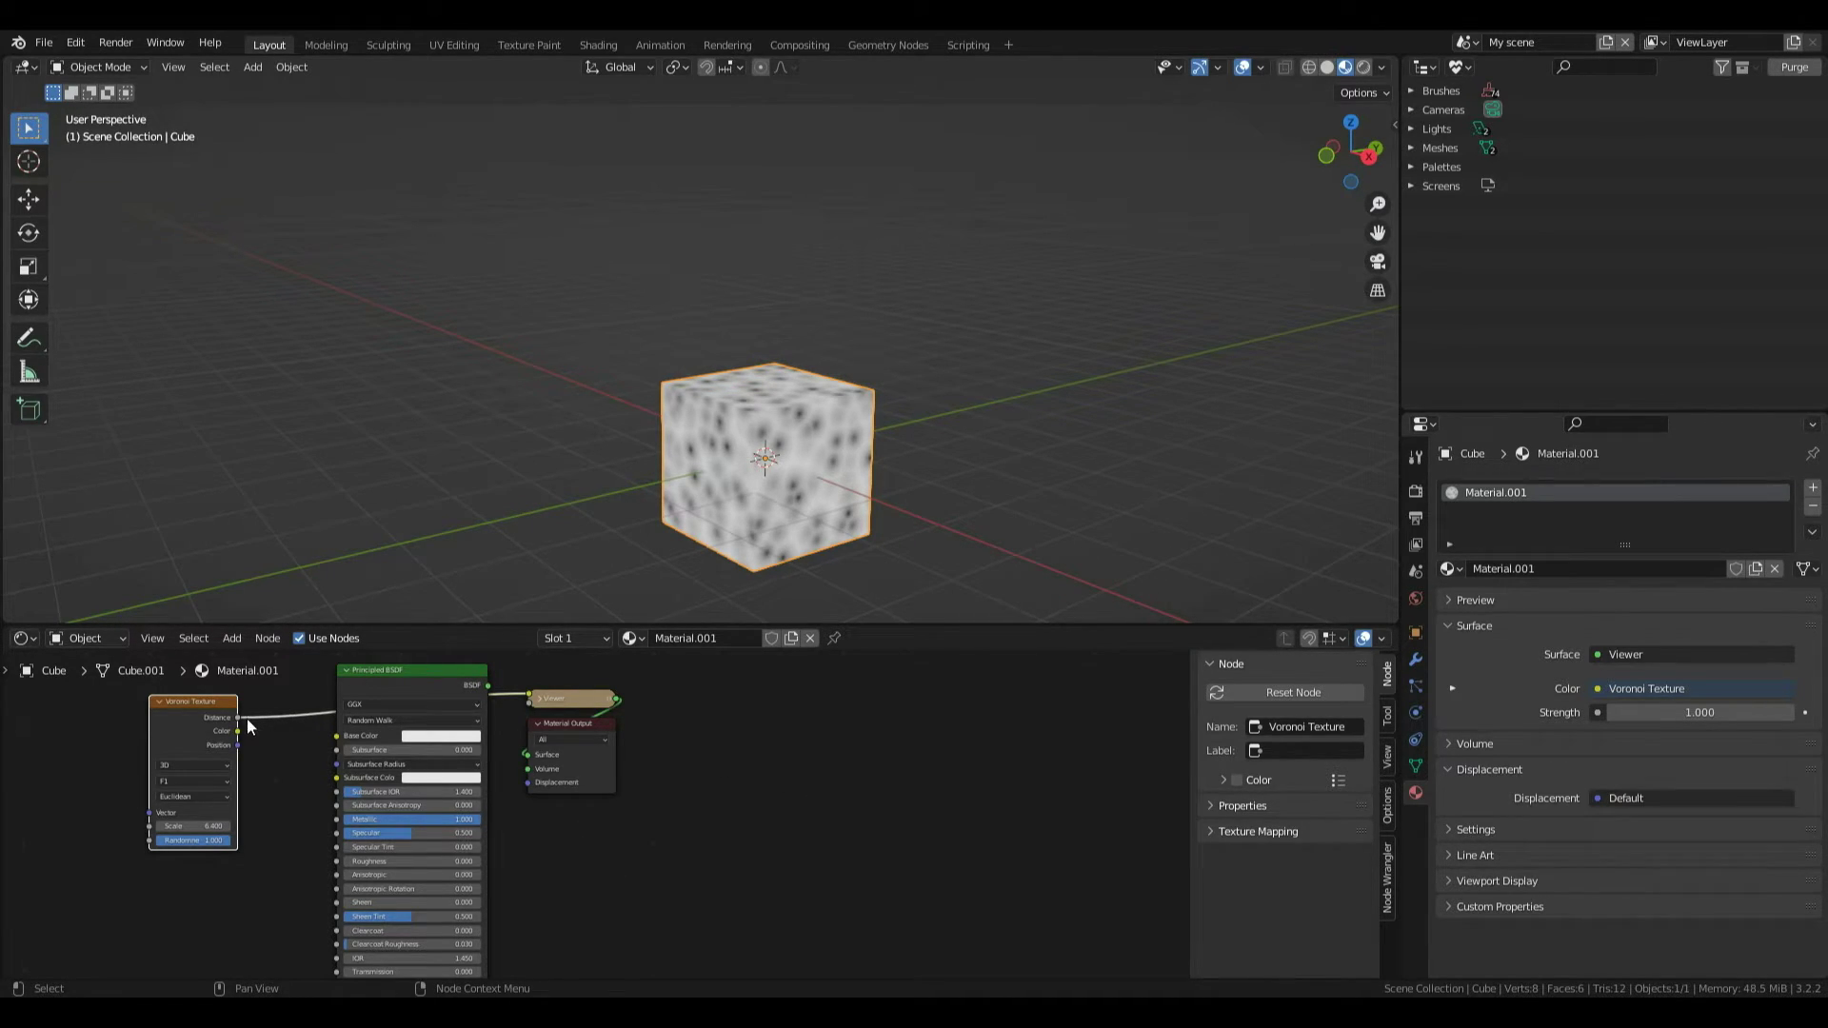
pyautogui.moveTo(236, 718); pyautogui.dragTo(352, 737)
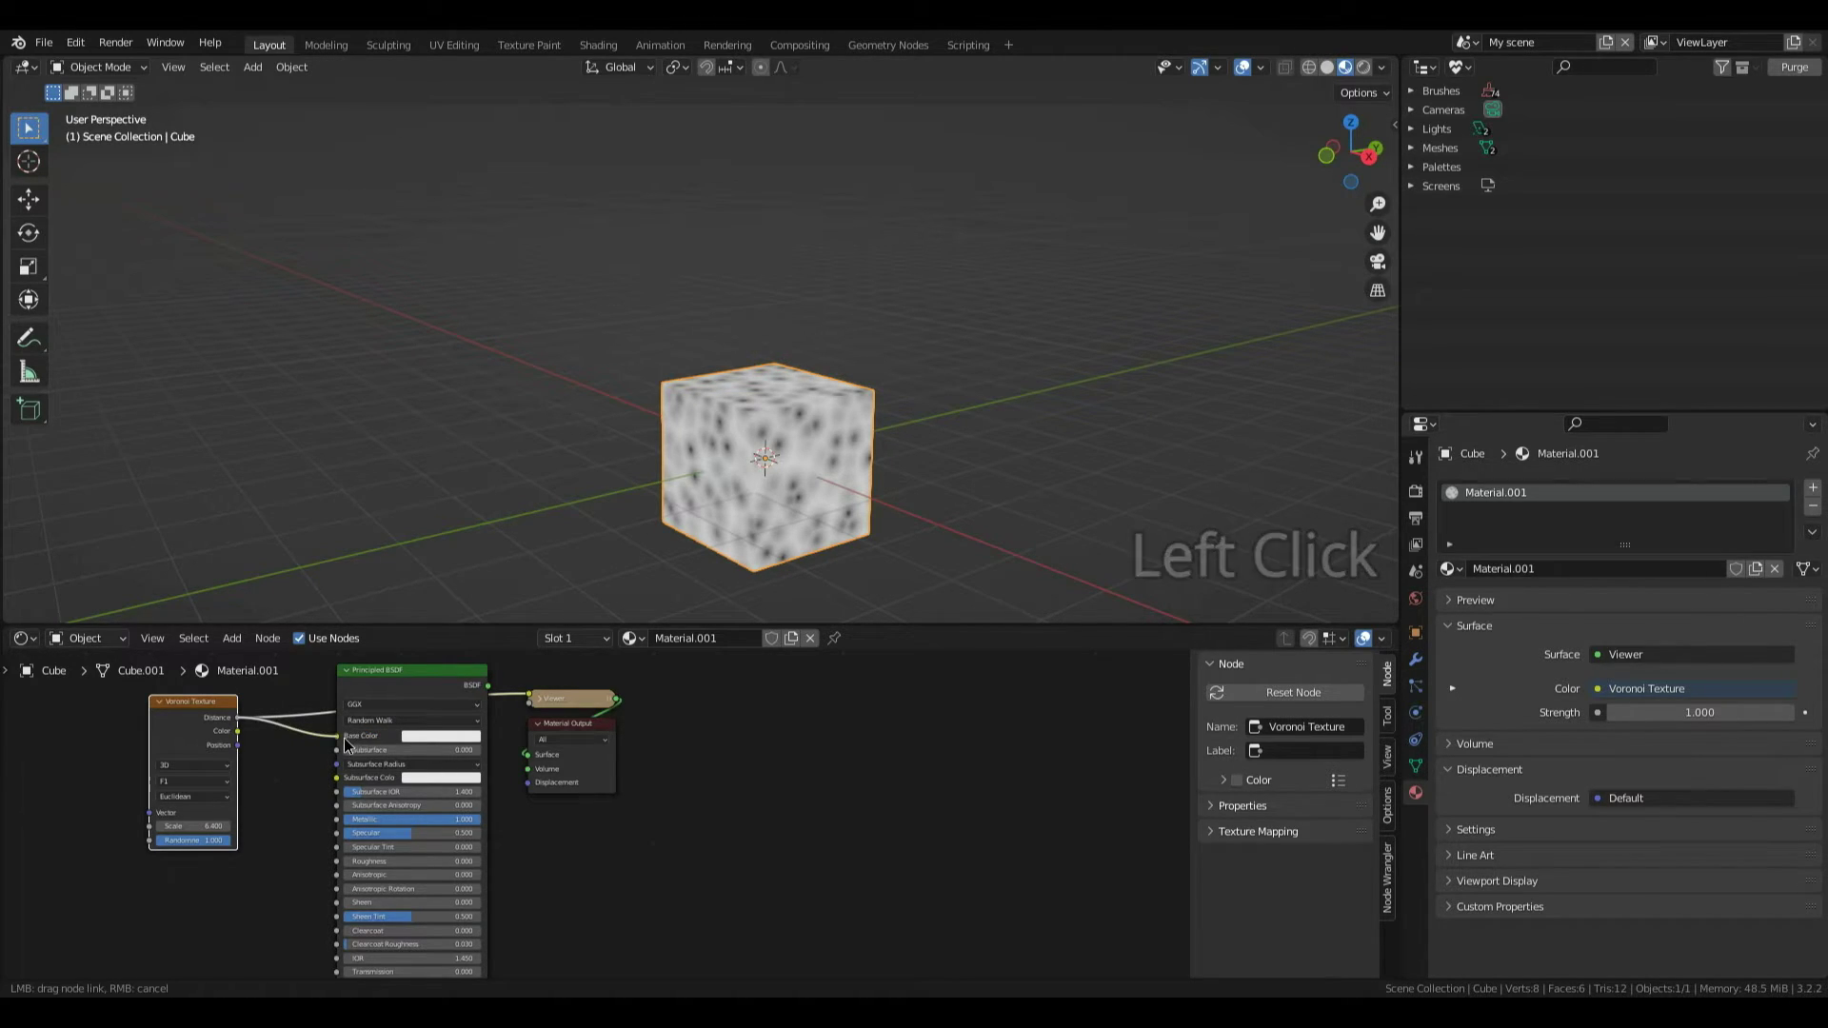
pyautogui.keyDown('ctrl'); pyautogui.keyDown('shift'); pyautogui.click(434, 677); pyautogui.keyUp('shift'); pyautogui.keyUp('ctrl')
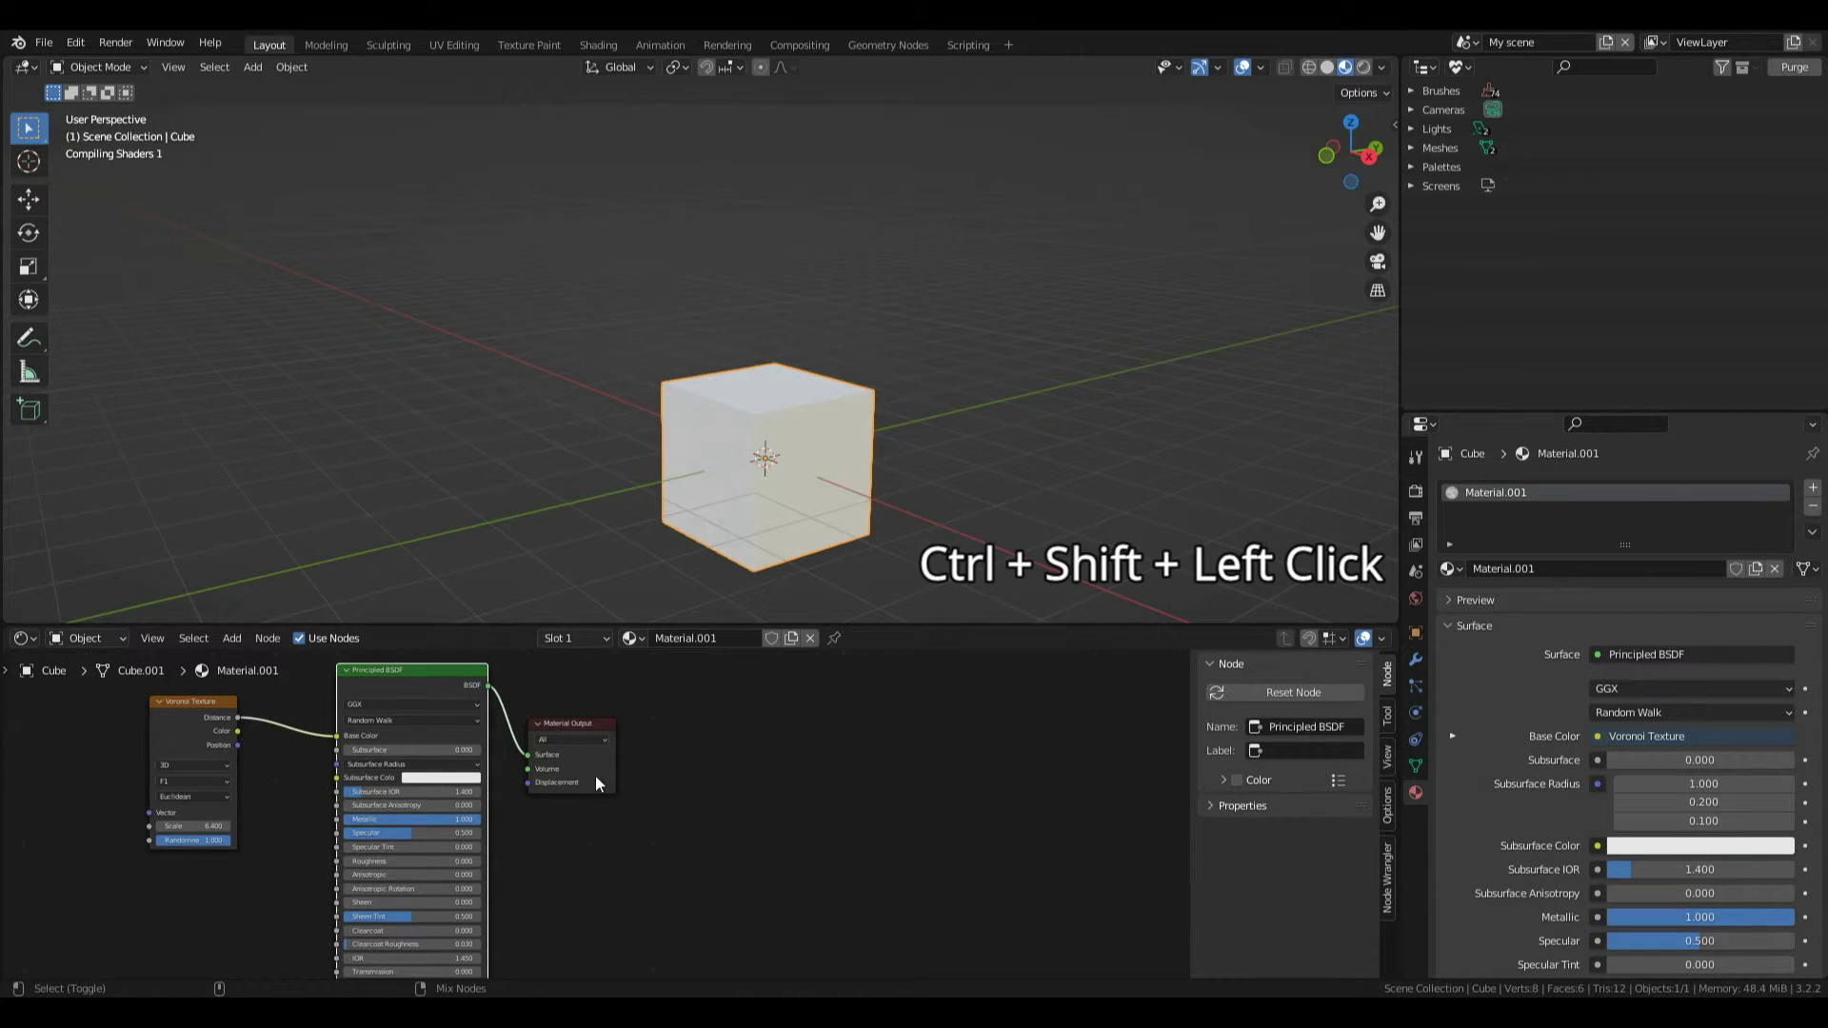
# Set the Principled BSDF's Metallic value to 0.
pyautogui.scroll(3, 825, 426)
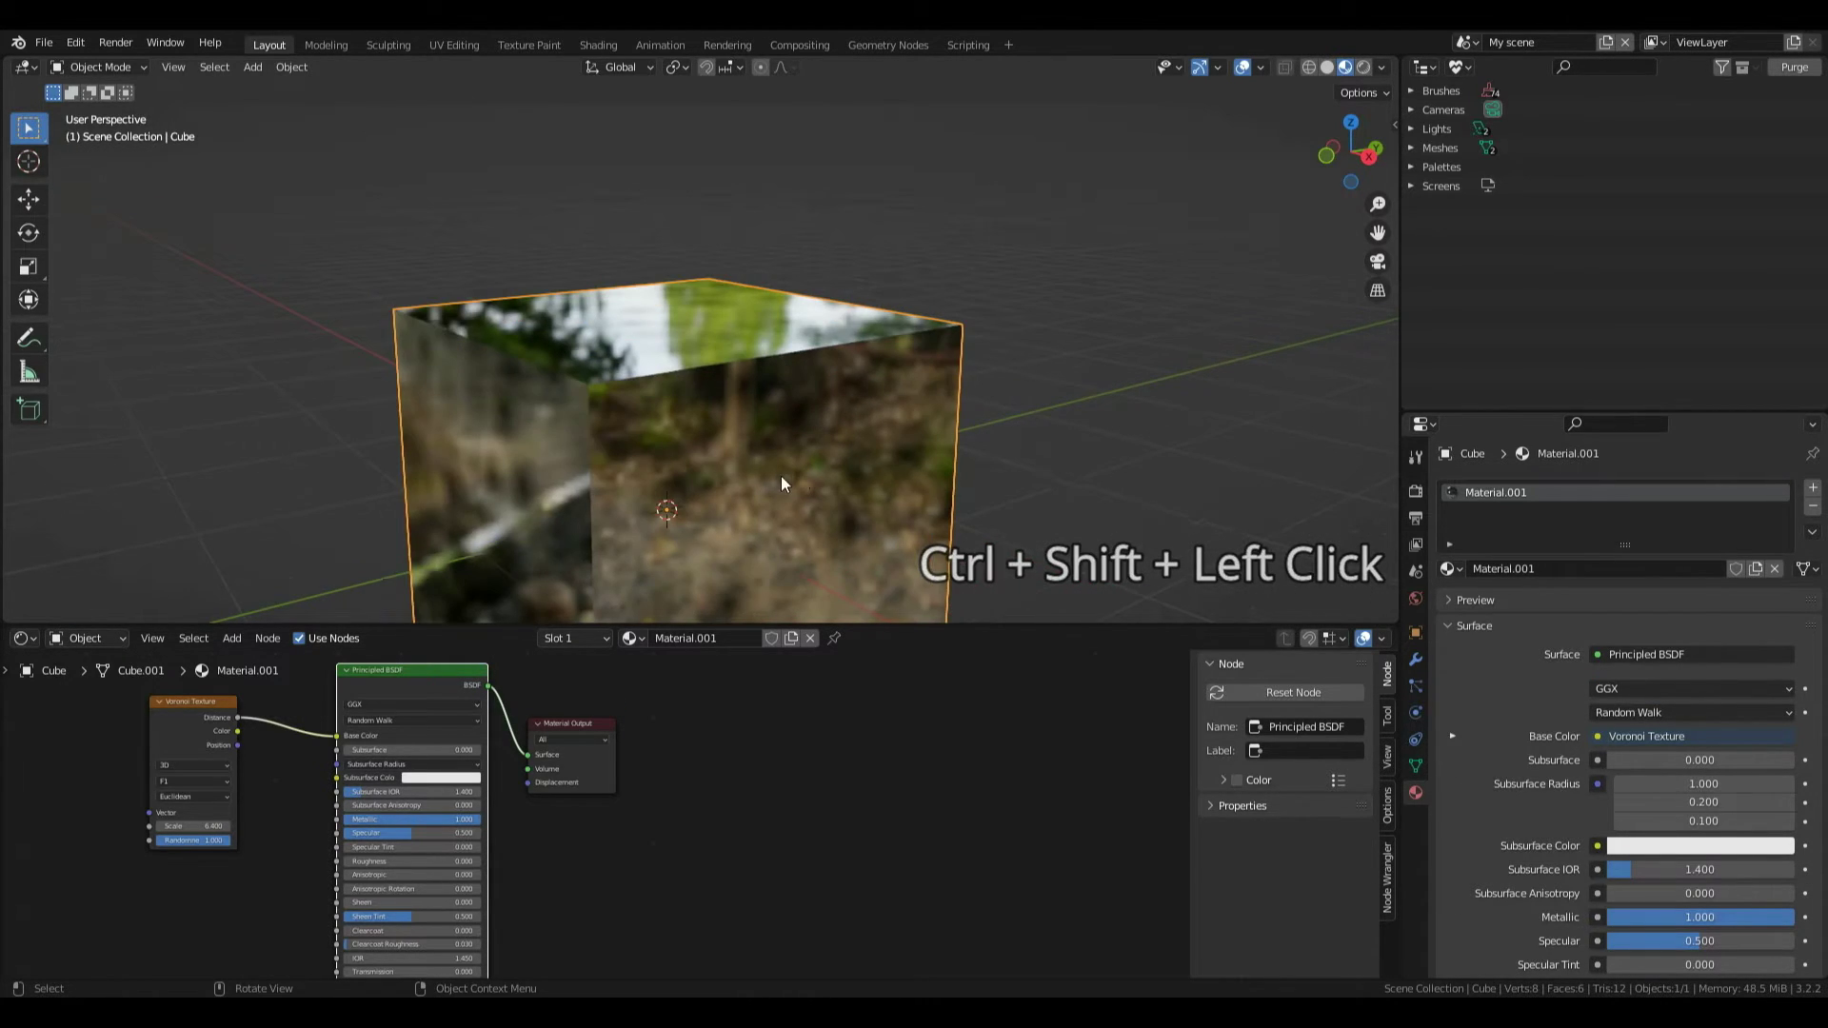
pyautogui.scroll(-1, 821, 468)
pyautogui.scroll(-4, 821, 468)
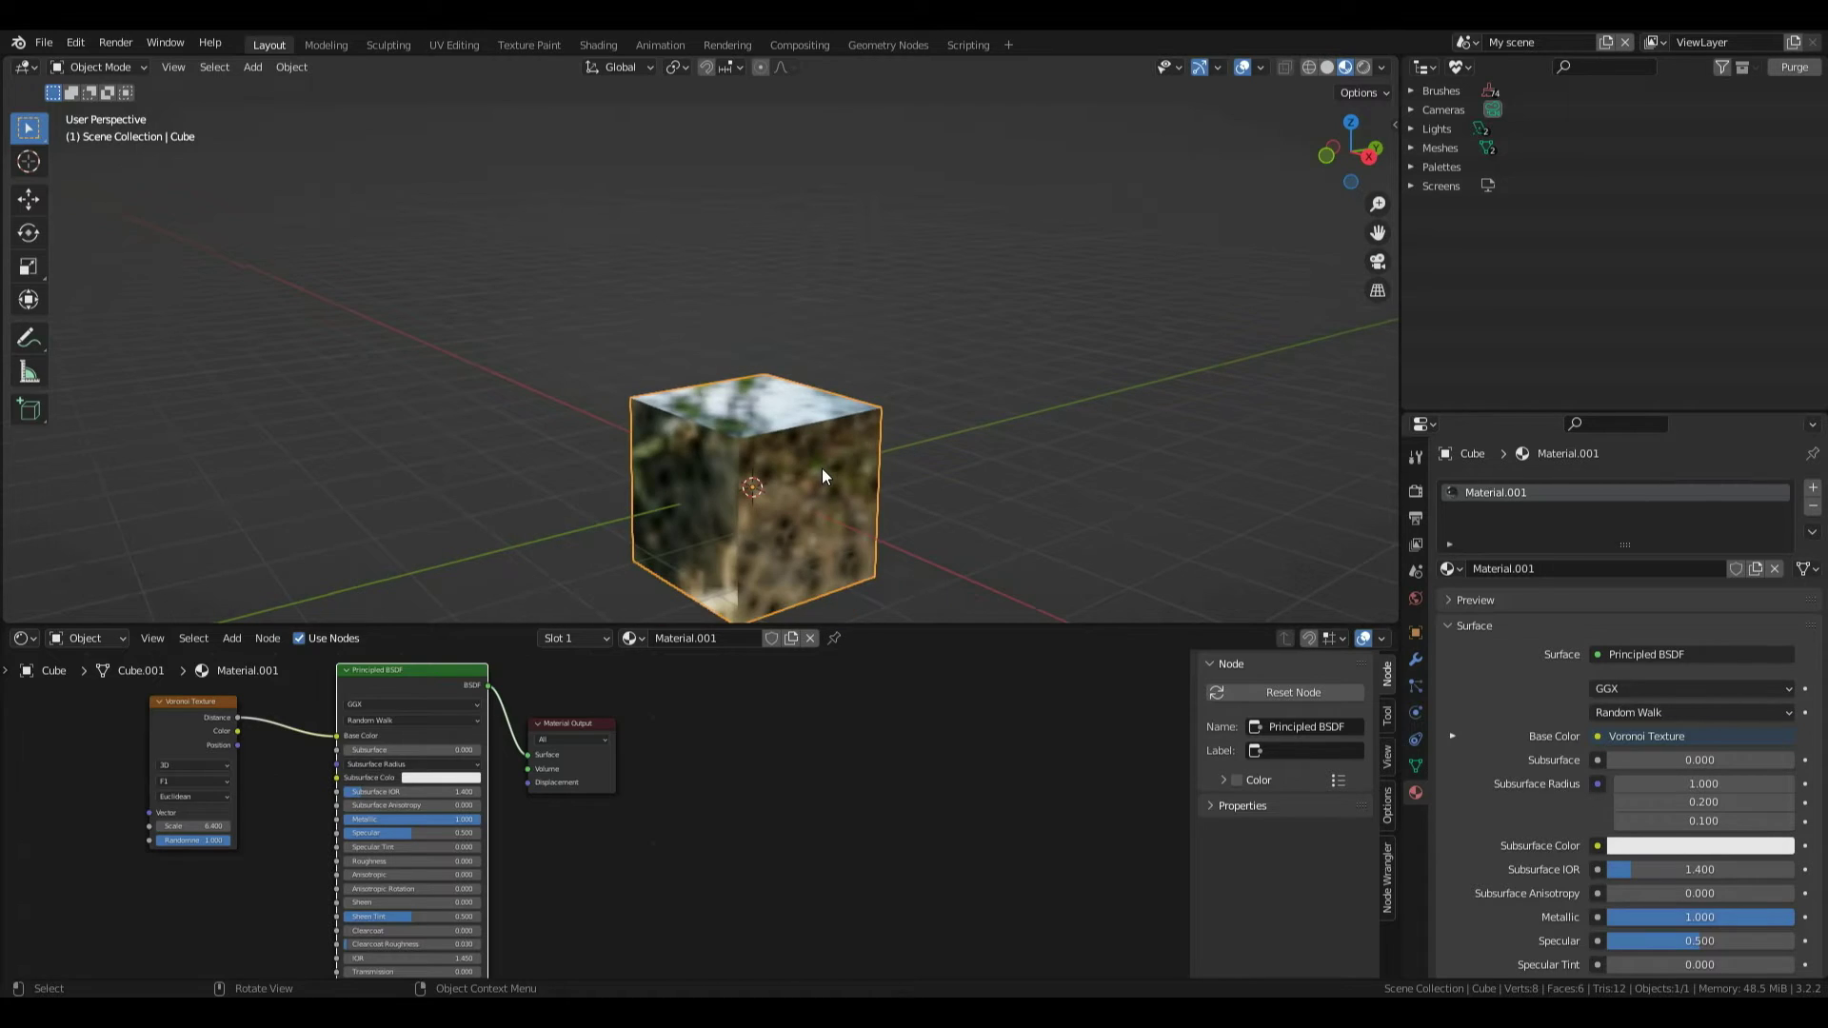
pyautogui.click(453, 820)
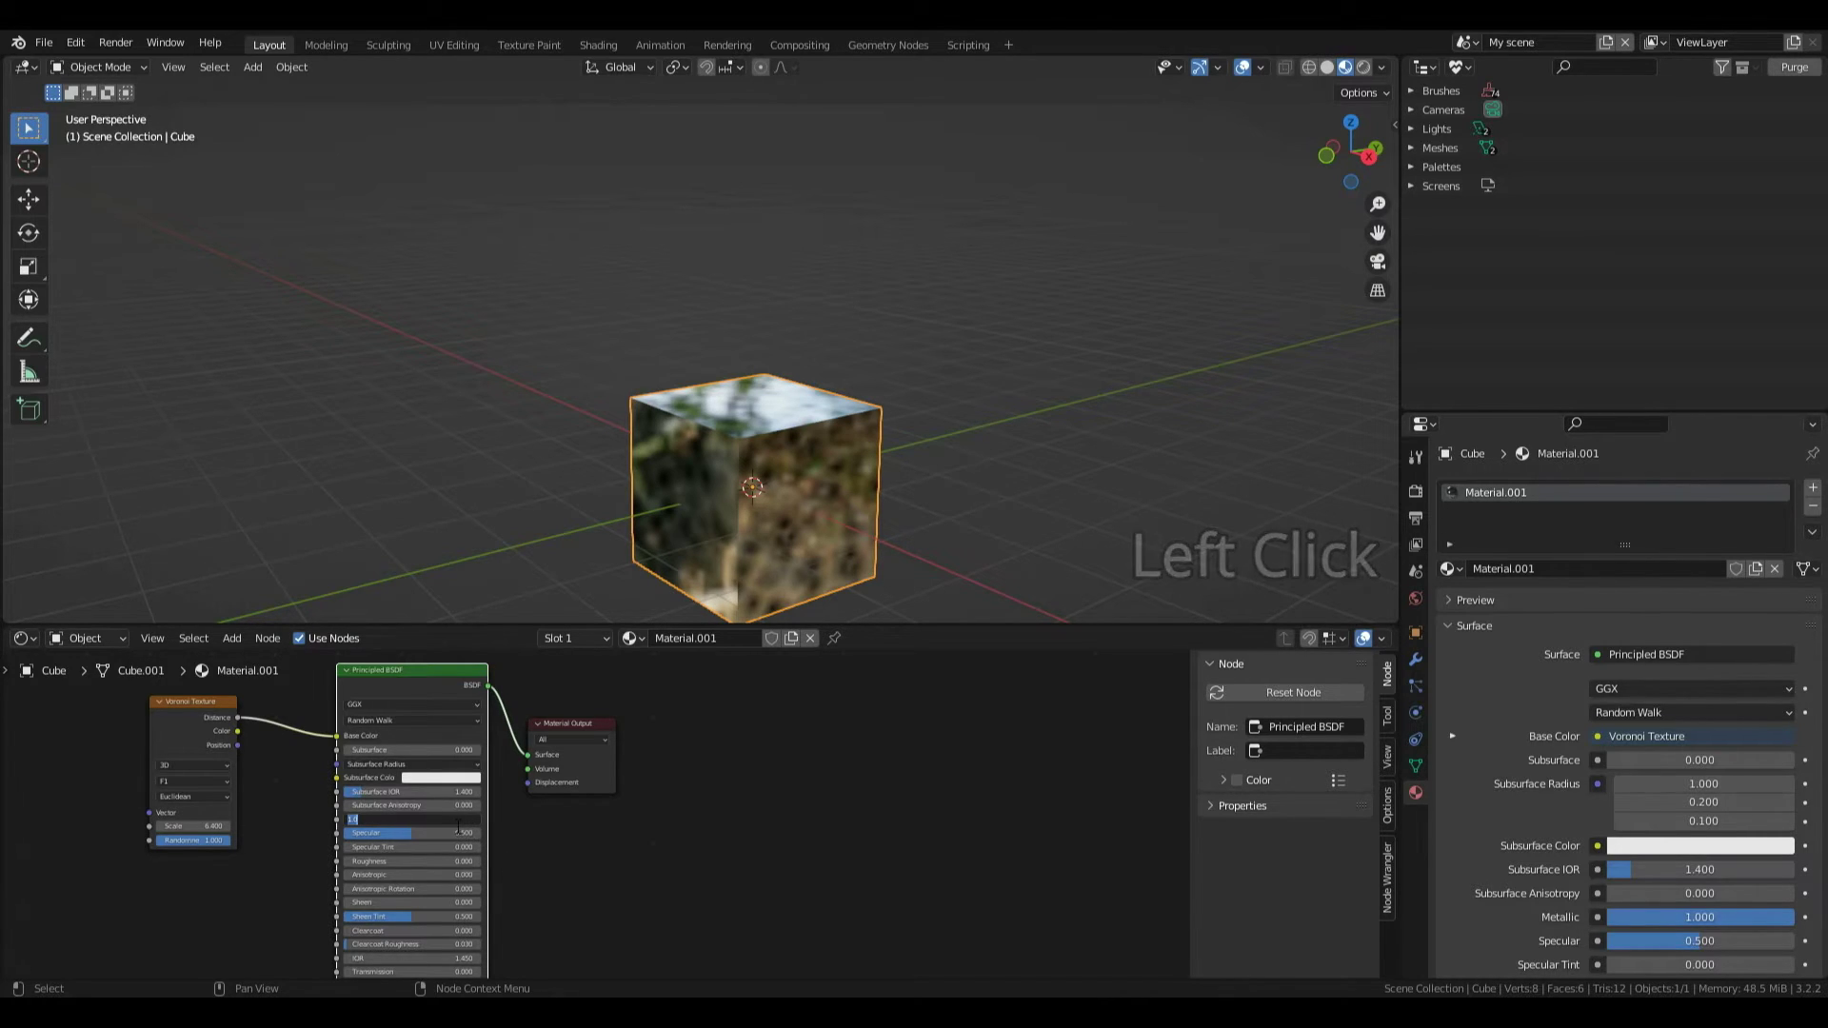
pyautogui.write('0')
pyautogui.press('Return')
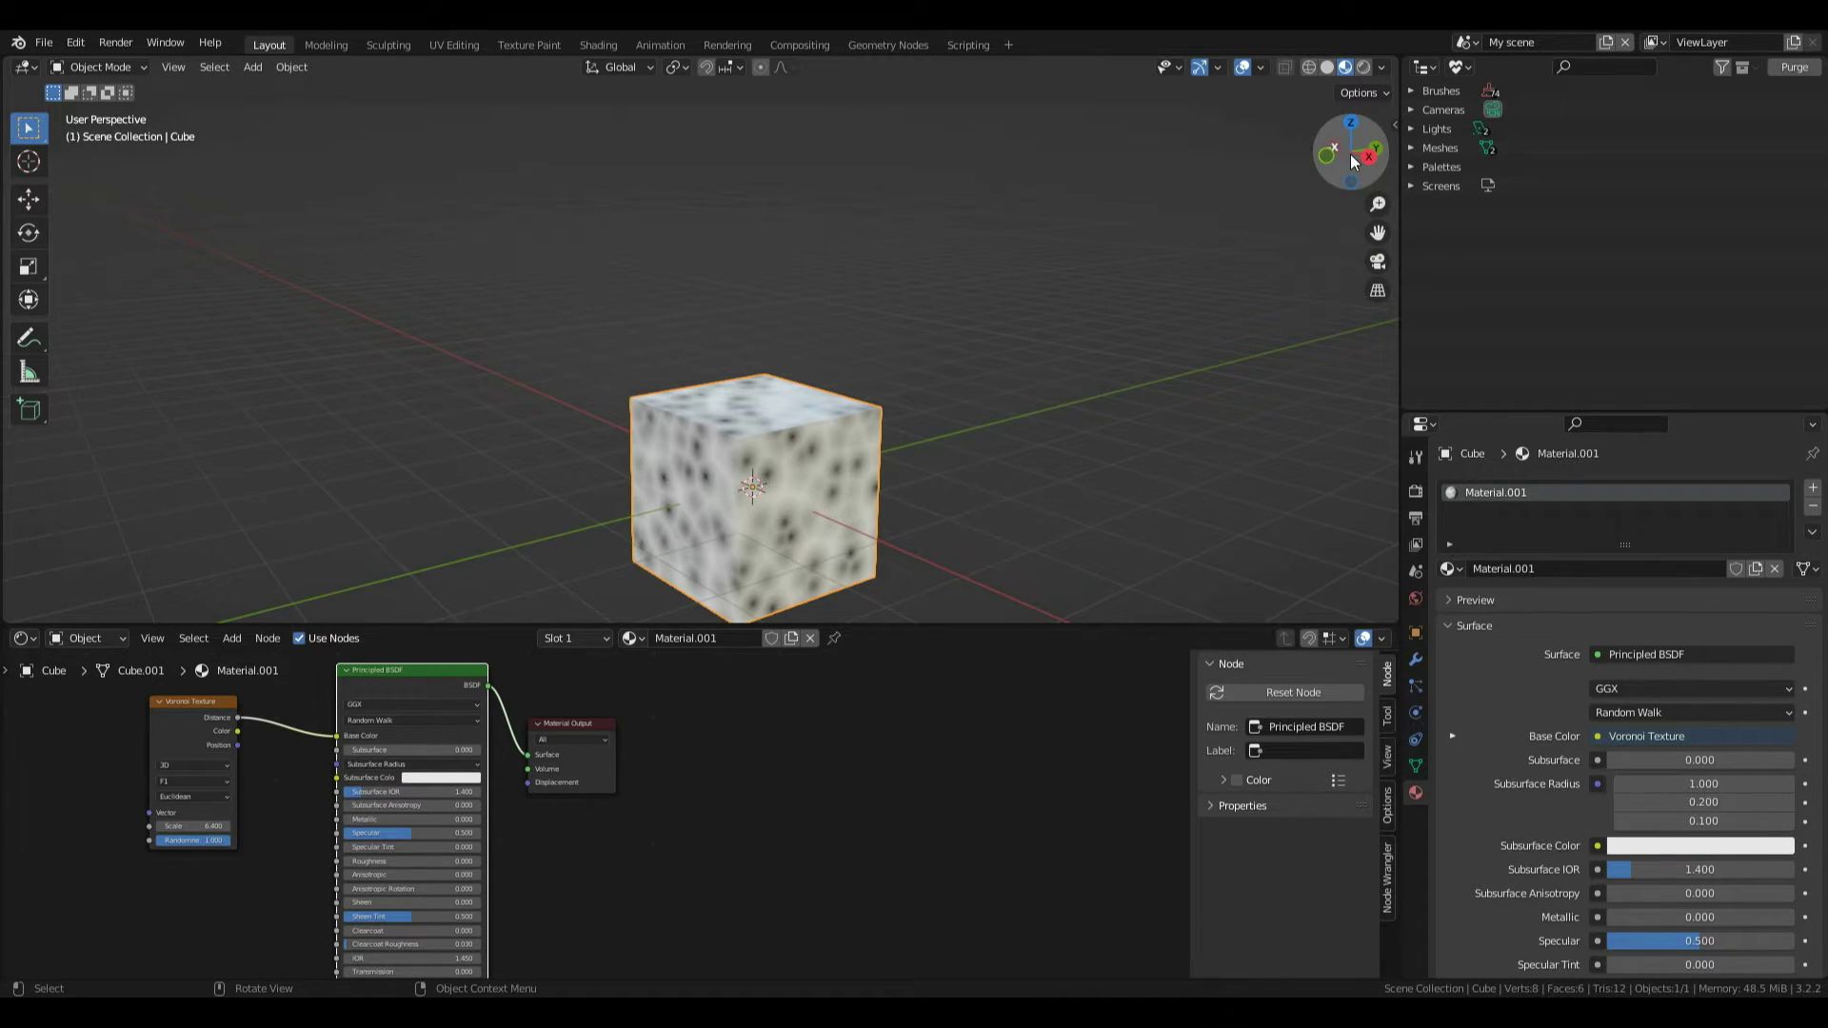
# Insert a ColorRamp between Voronoi Distance and Base Color, nudging its black stop inward.
pyautogui.moveTo(1350, 152); pyautogui.dragTo(1095, 190)
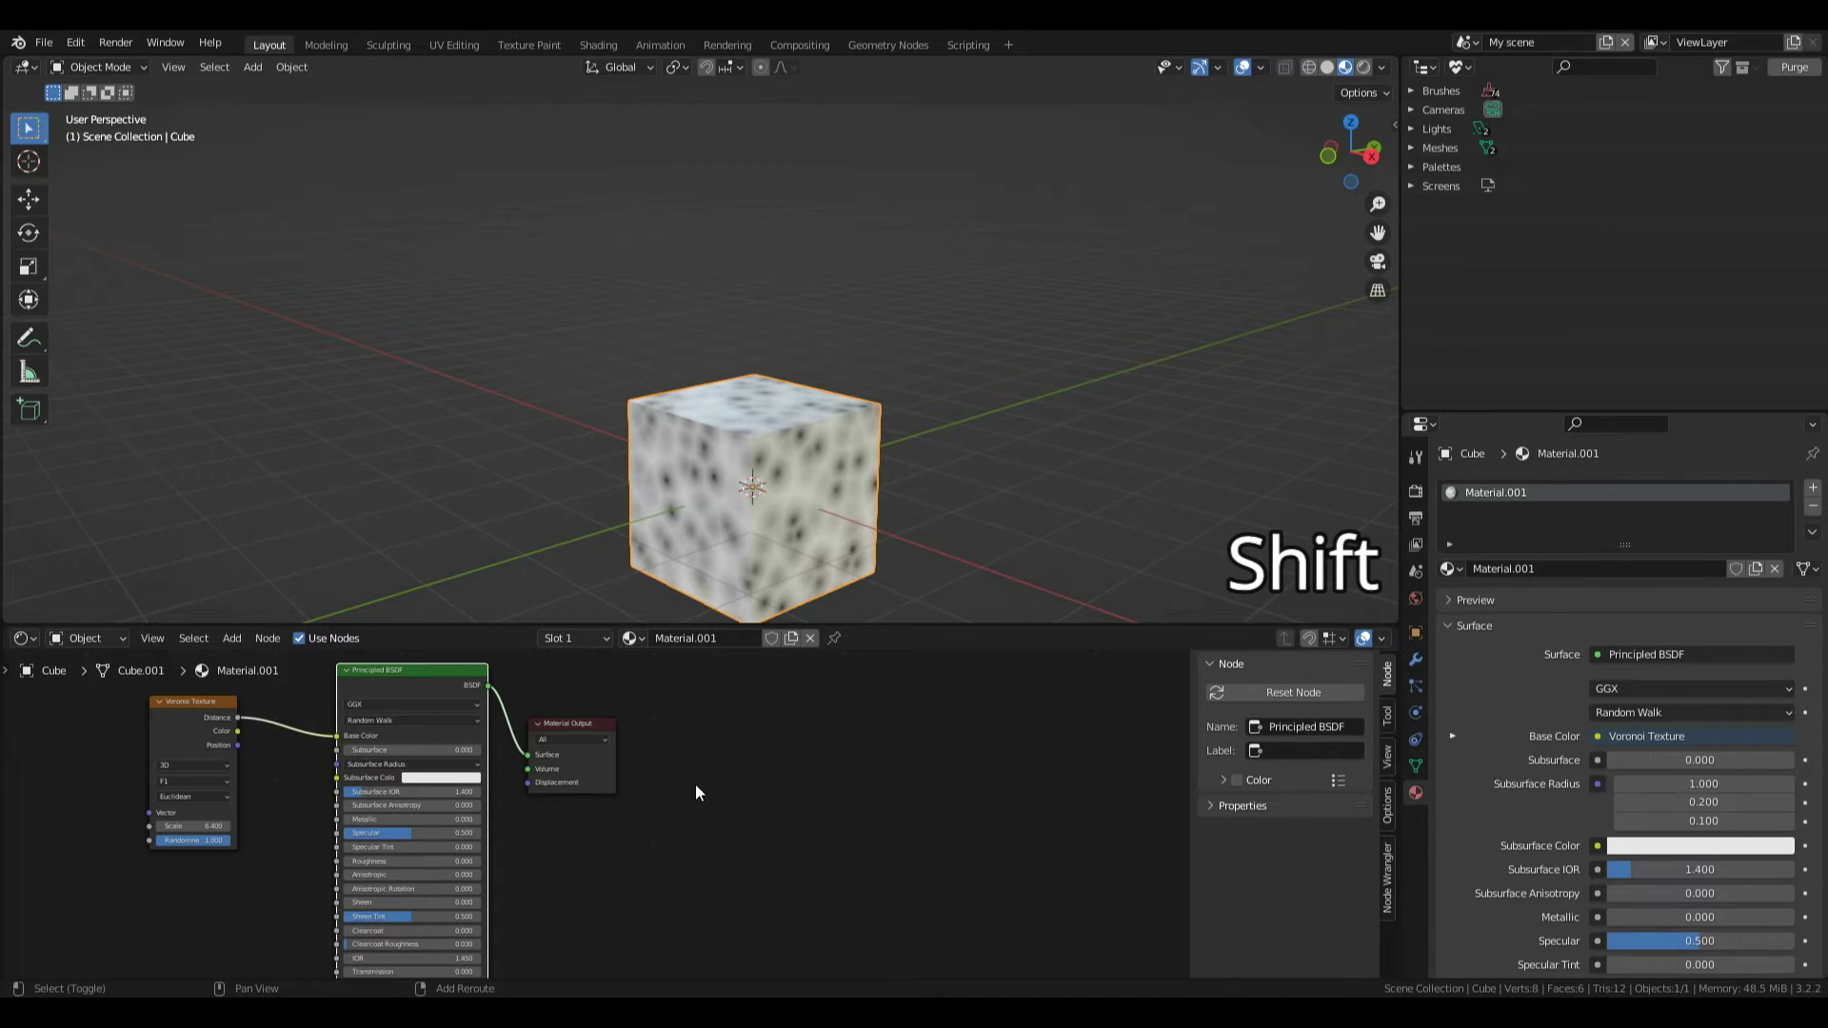
pyautogui.hotkey('shift', 'a')
pyautogui.moveTo(682, 845)
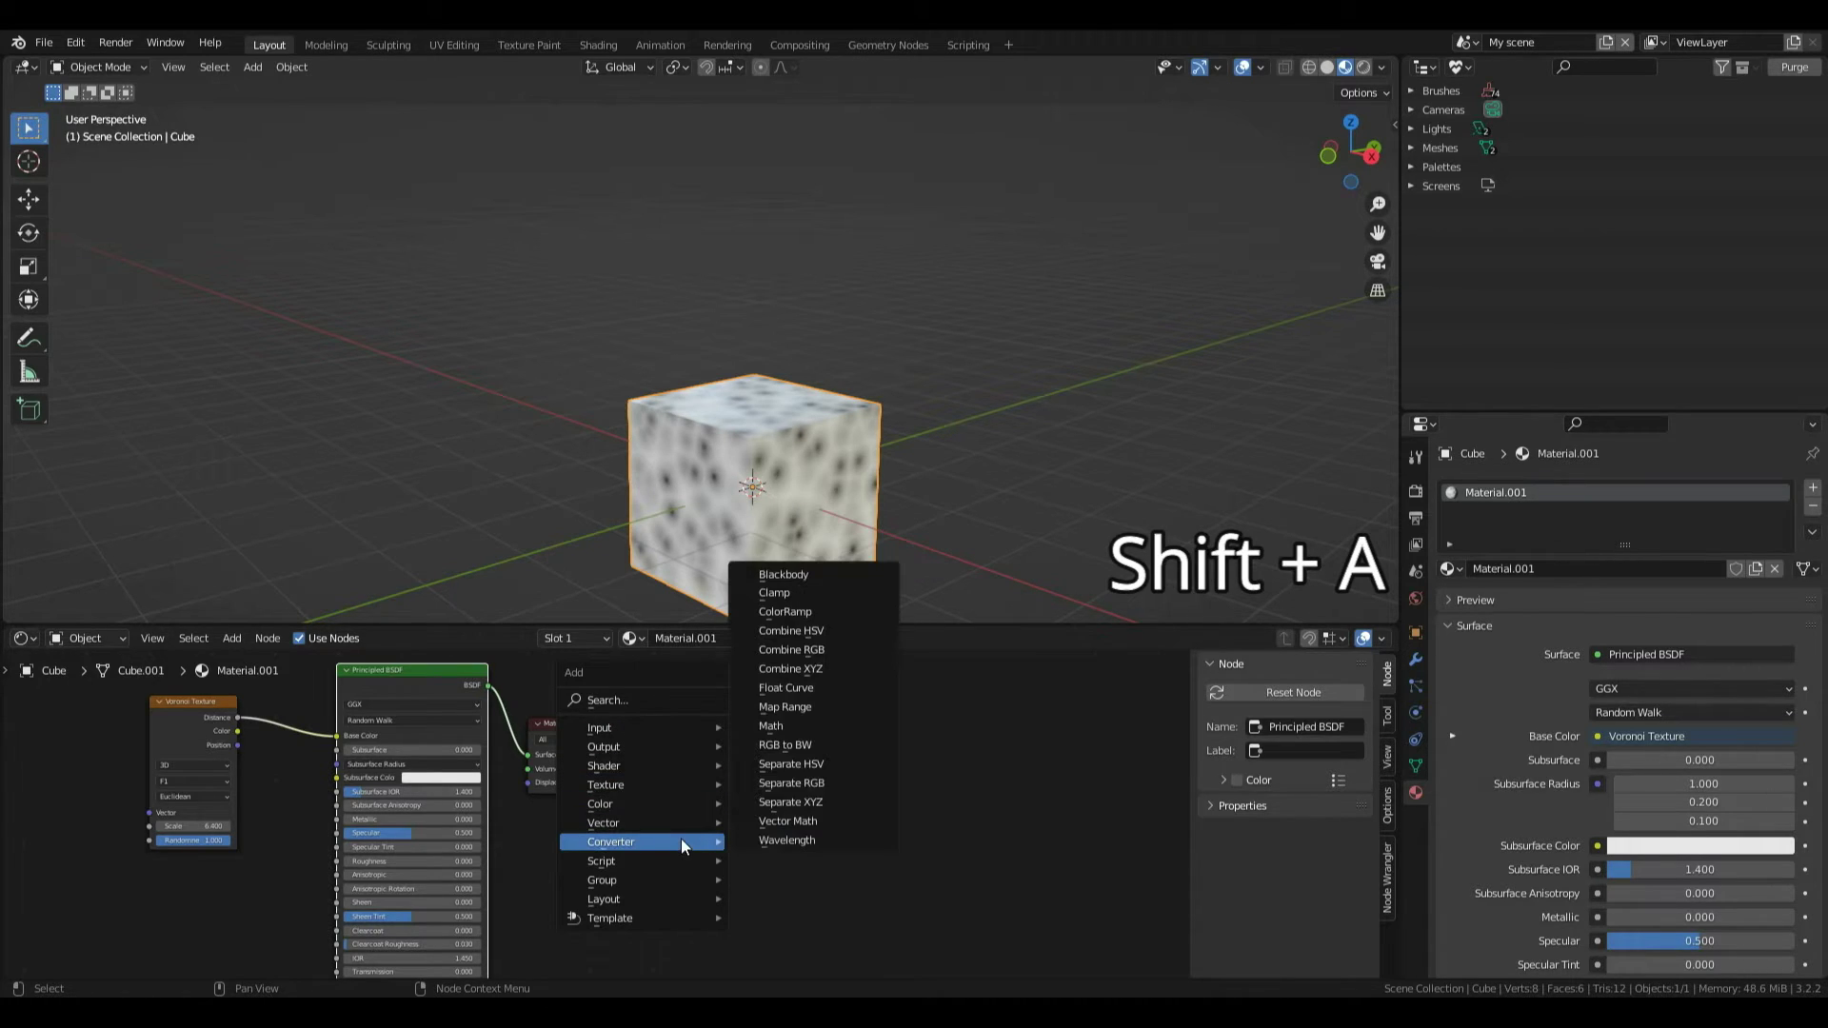
pyautogui.click(824, 621)
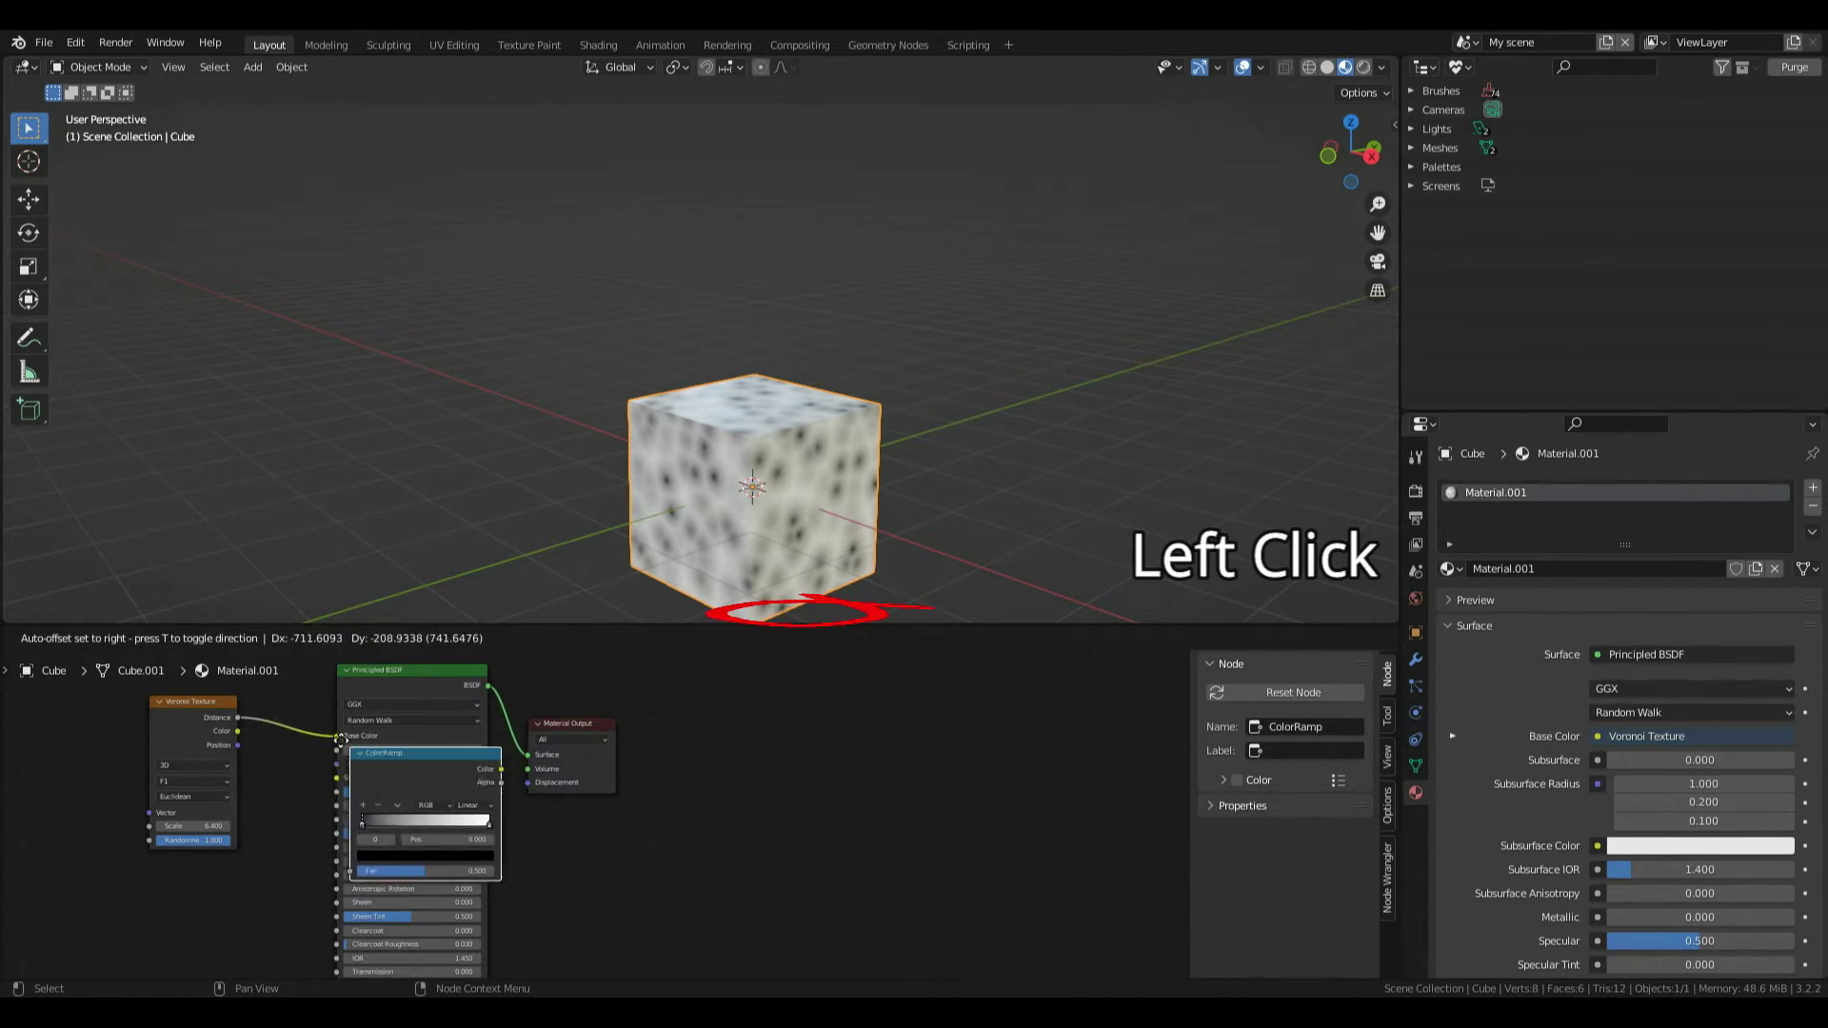
pyautogui.click(279, 752)
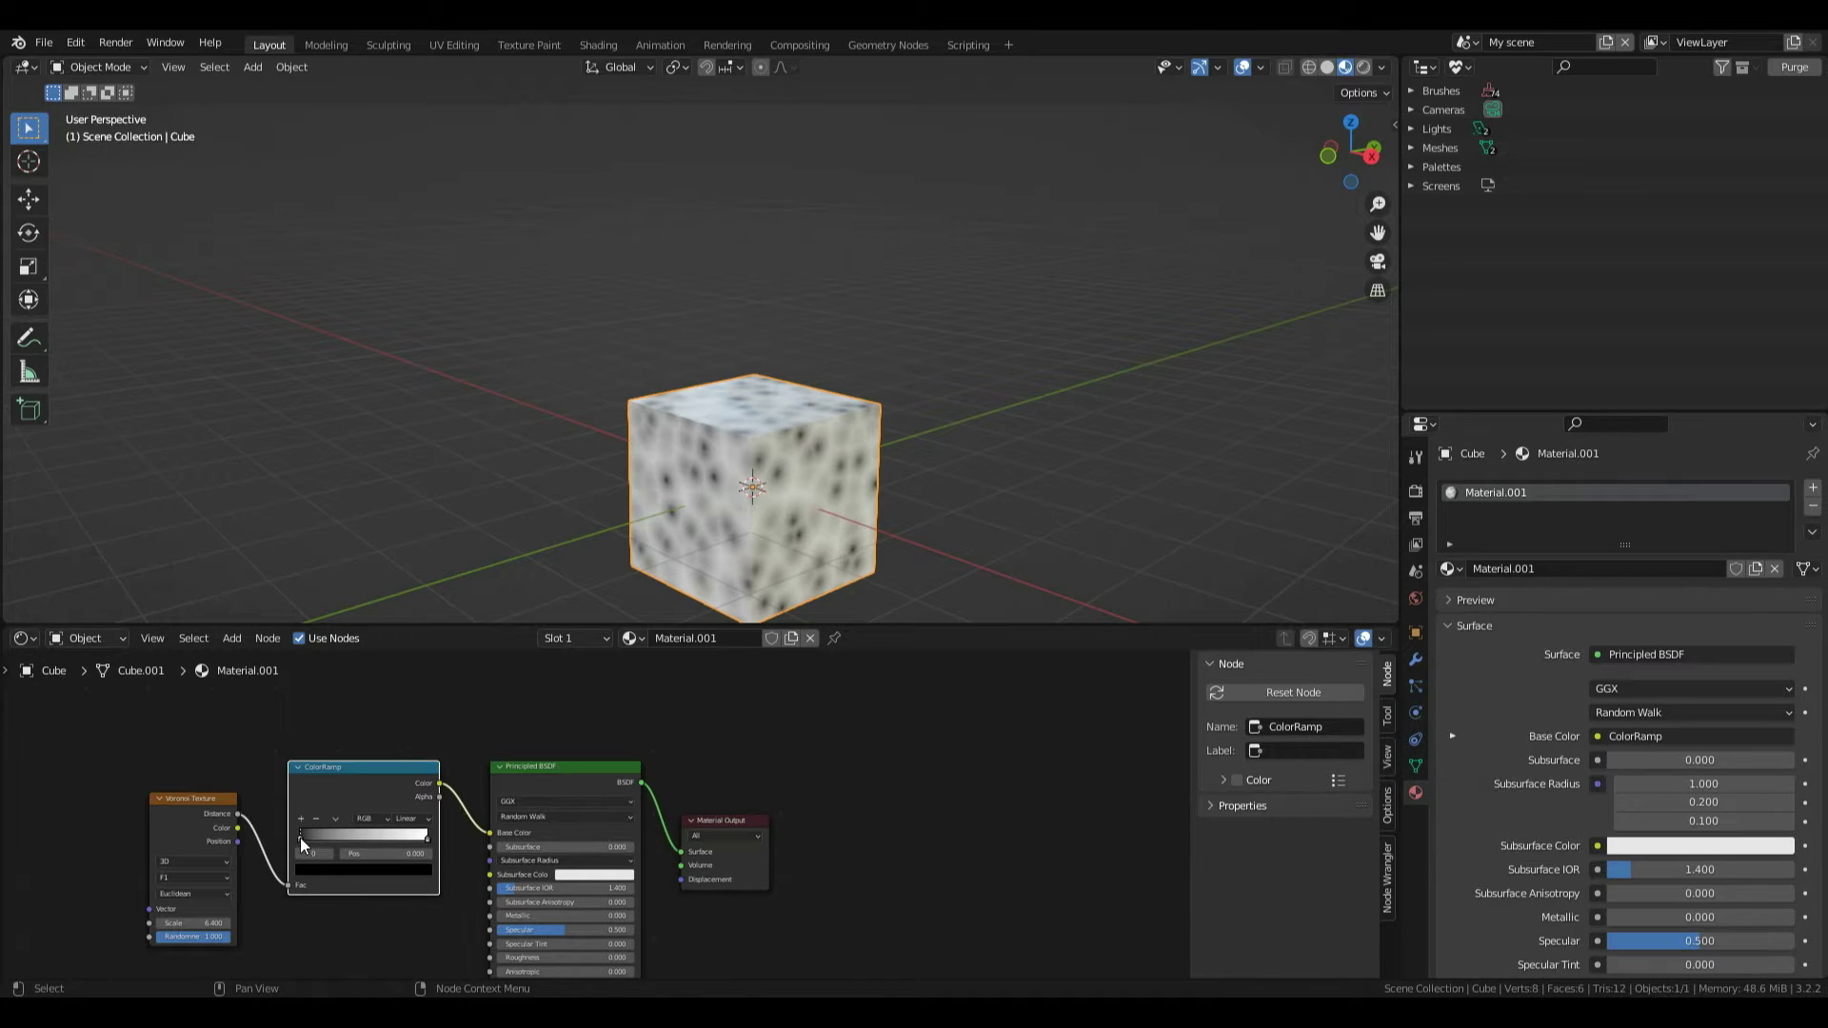
pyautogui.moveTo(300, 838); pyautogui.dragTo(430, 853)
# Slide the ramp's black stop right to 0.473, then try and undo recolouring the white stop.
pyautogui.click(300, 837)
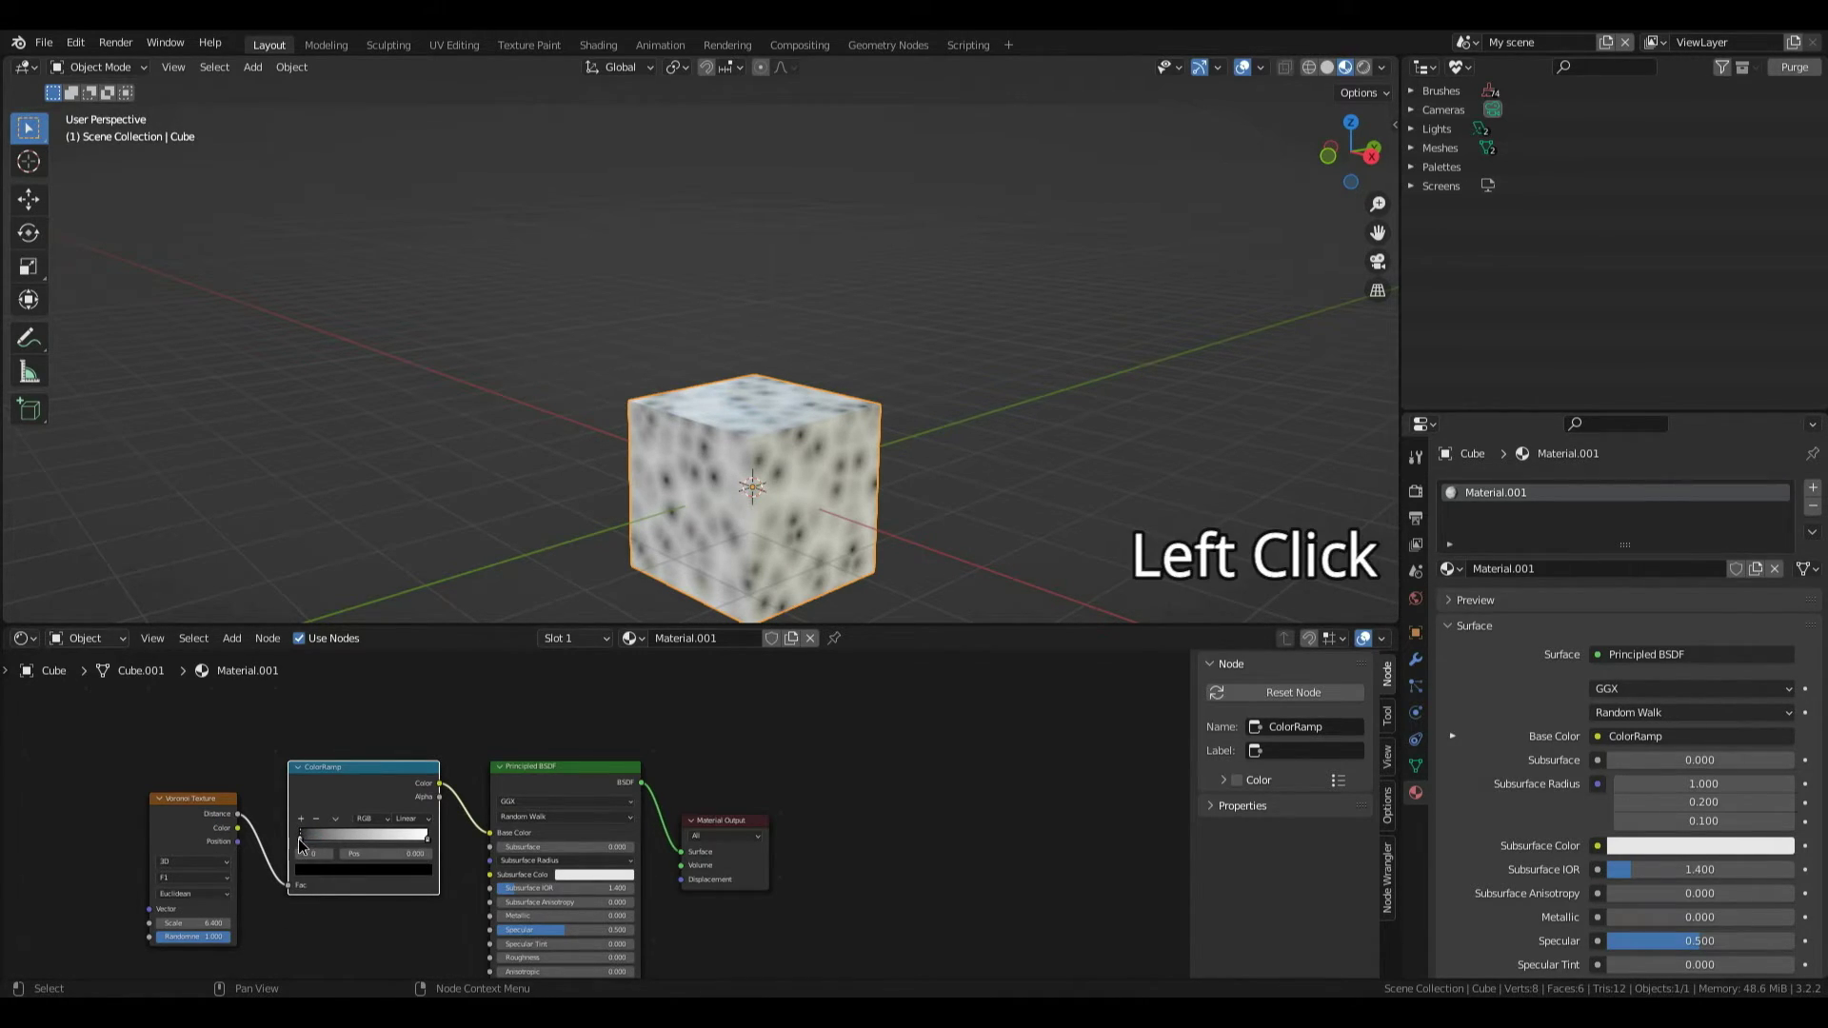
pyautogui.moveTo(303, 841); pyautogui.dragTo(355, 852)
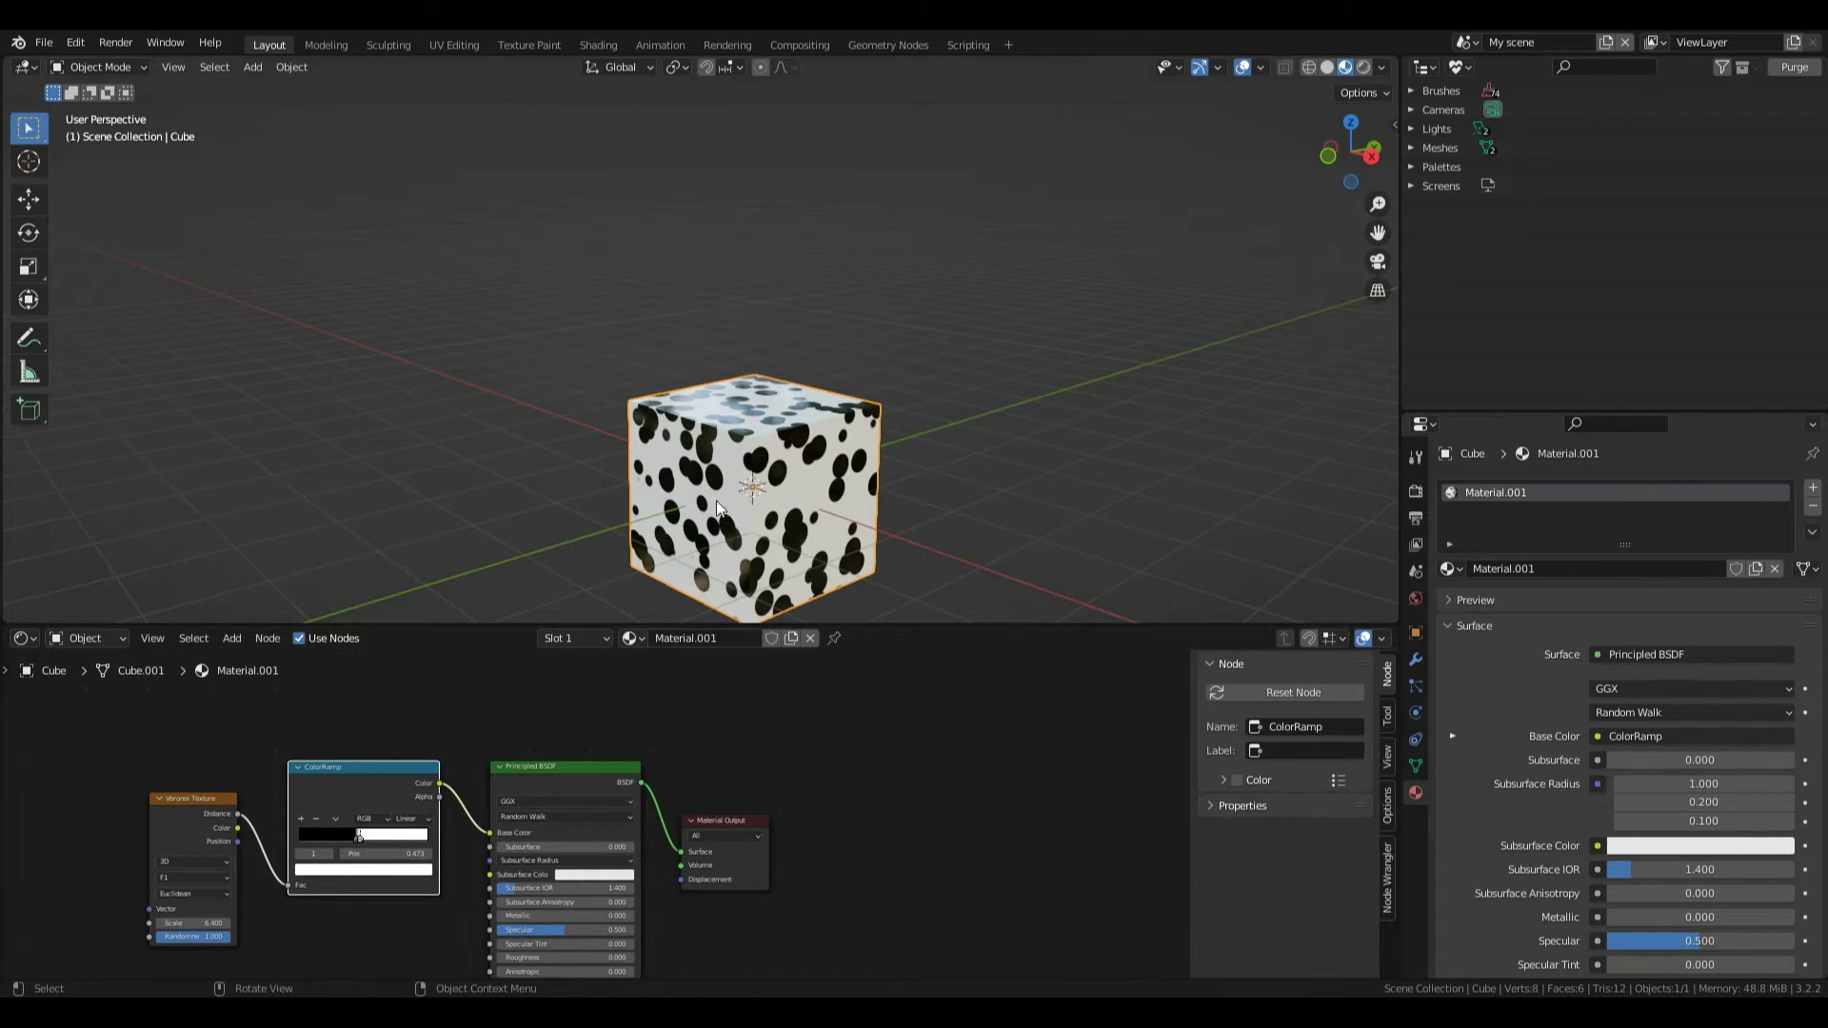
pyautogui.click(335, 874)
pyautogui.click(374, 769)
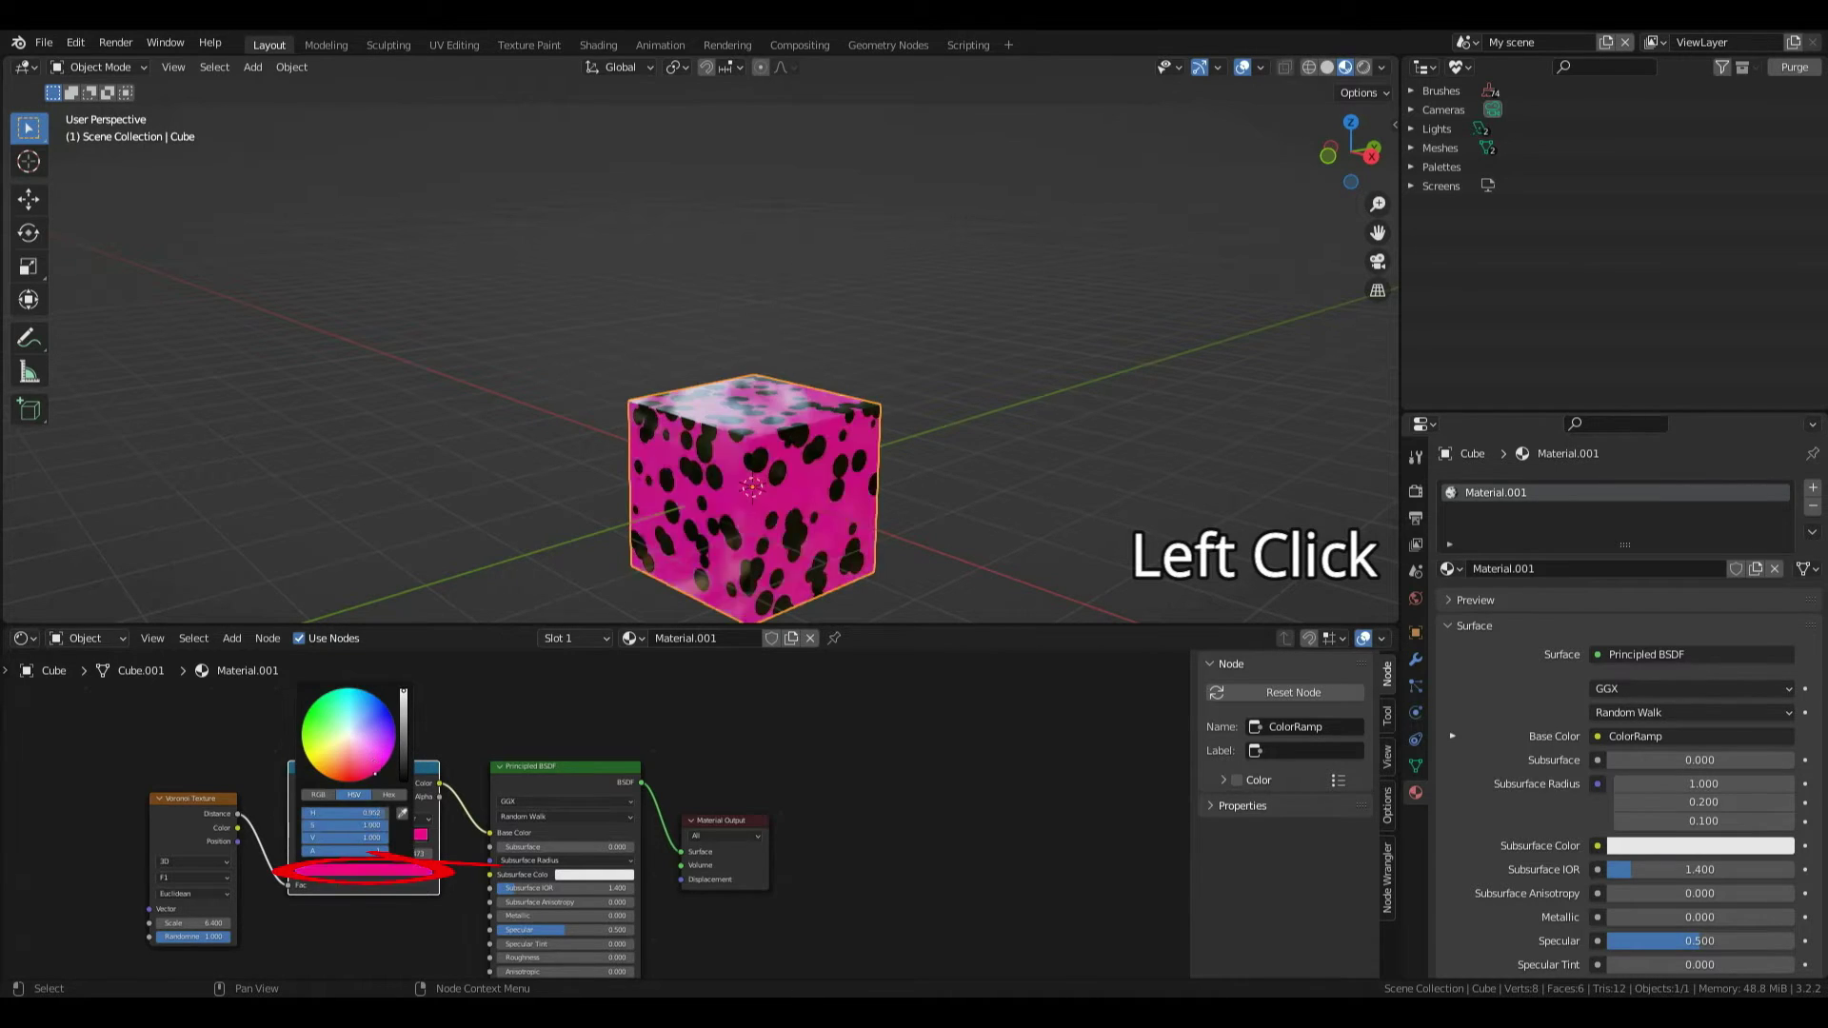
pyautogui.click(386, 723)
pyautogui.click(399, 752)
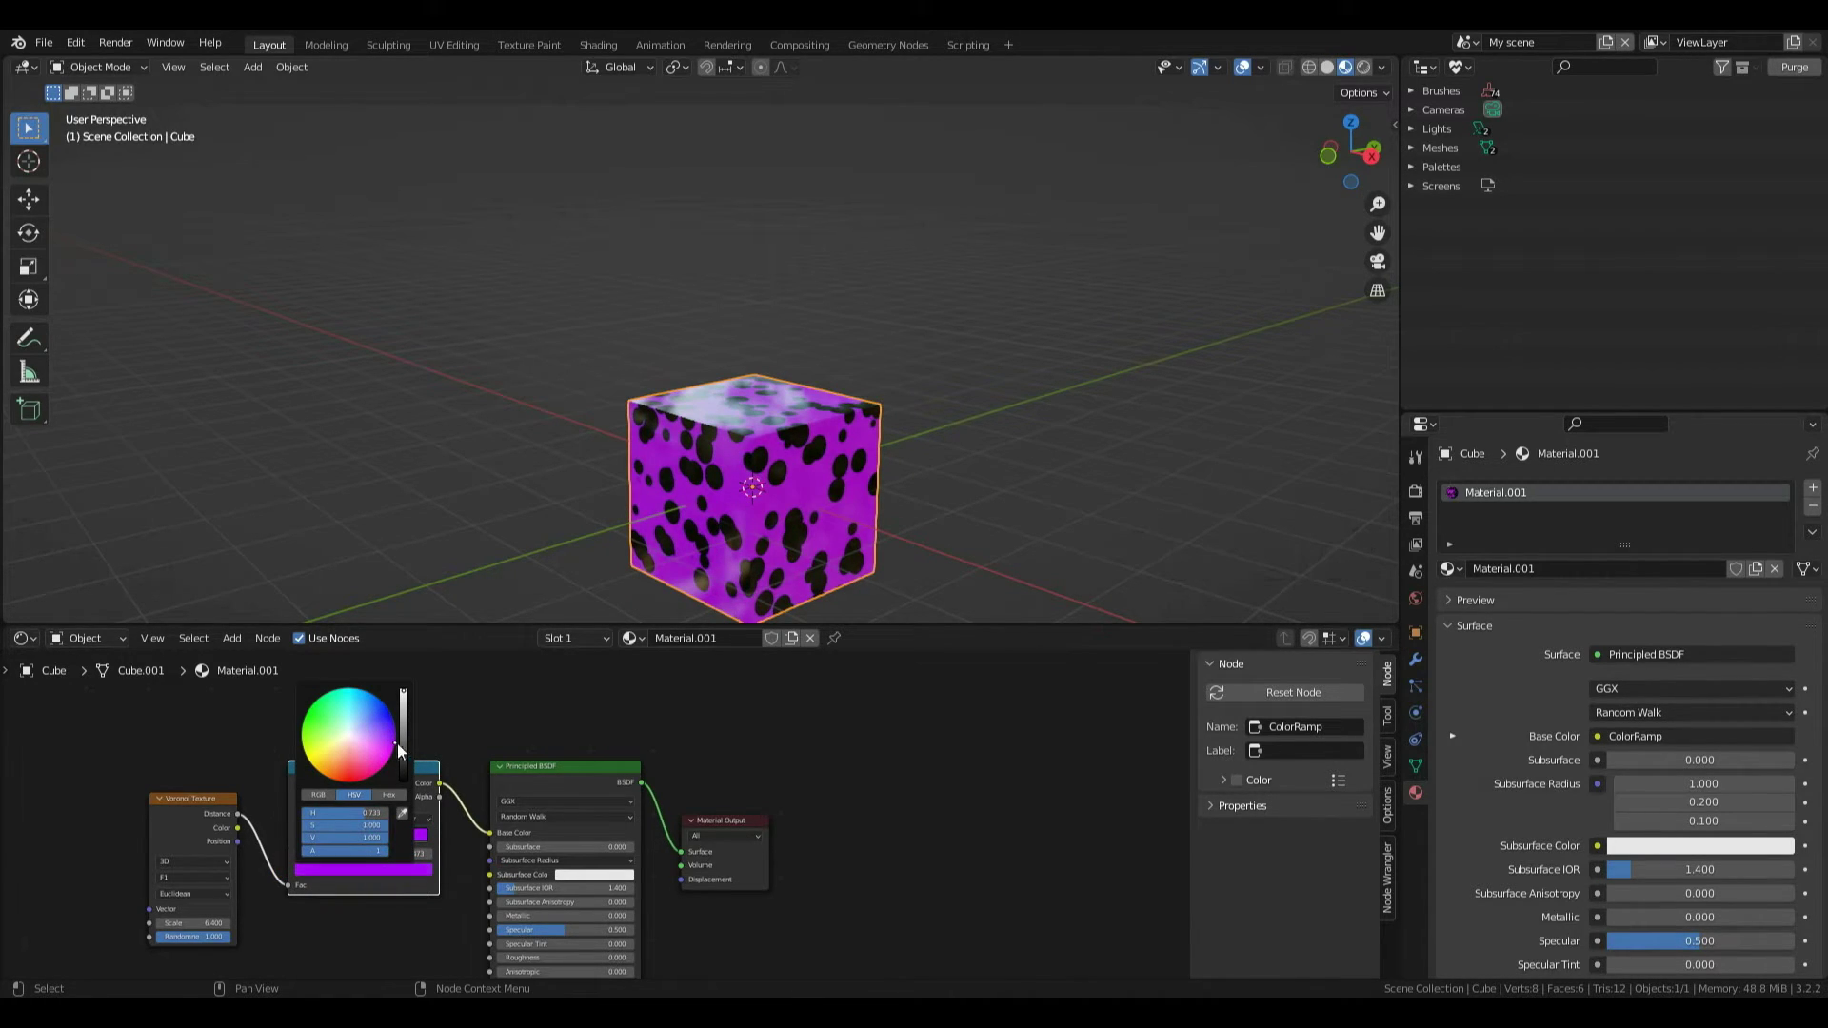
pyautogui.hotkey('ctrl', 'z')
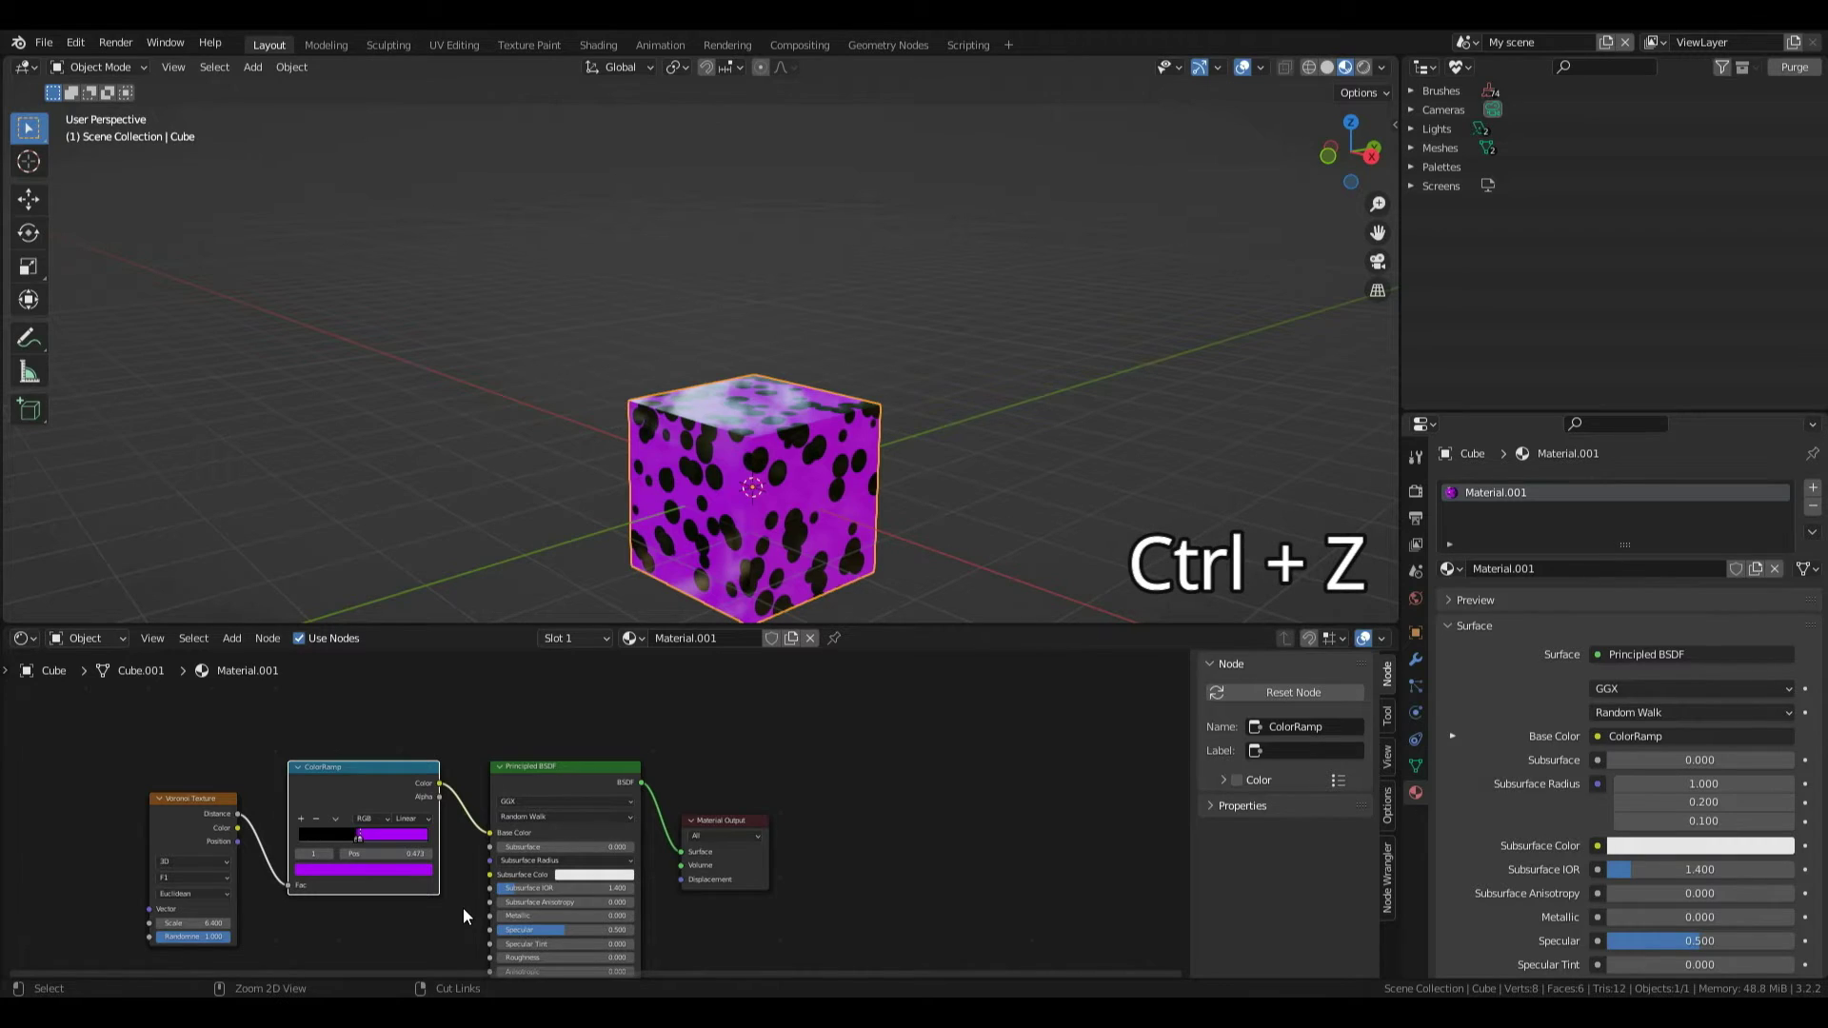
# Colour the ramp's dark stop golden brown, hex A07025, confirming it in the Hex tab.
pyautogui.click(357, 837)
pyautogui.click(376, 870)
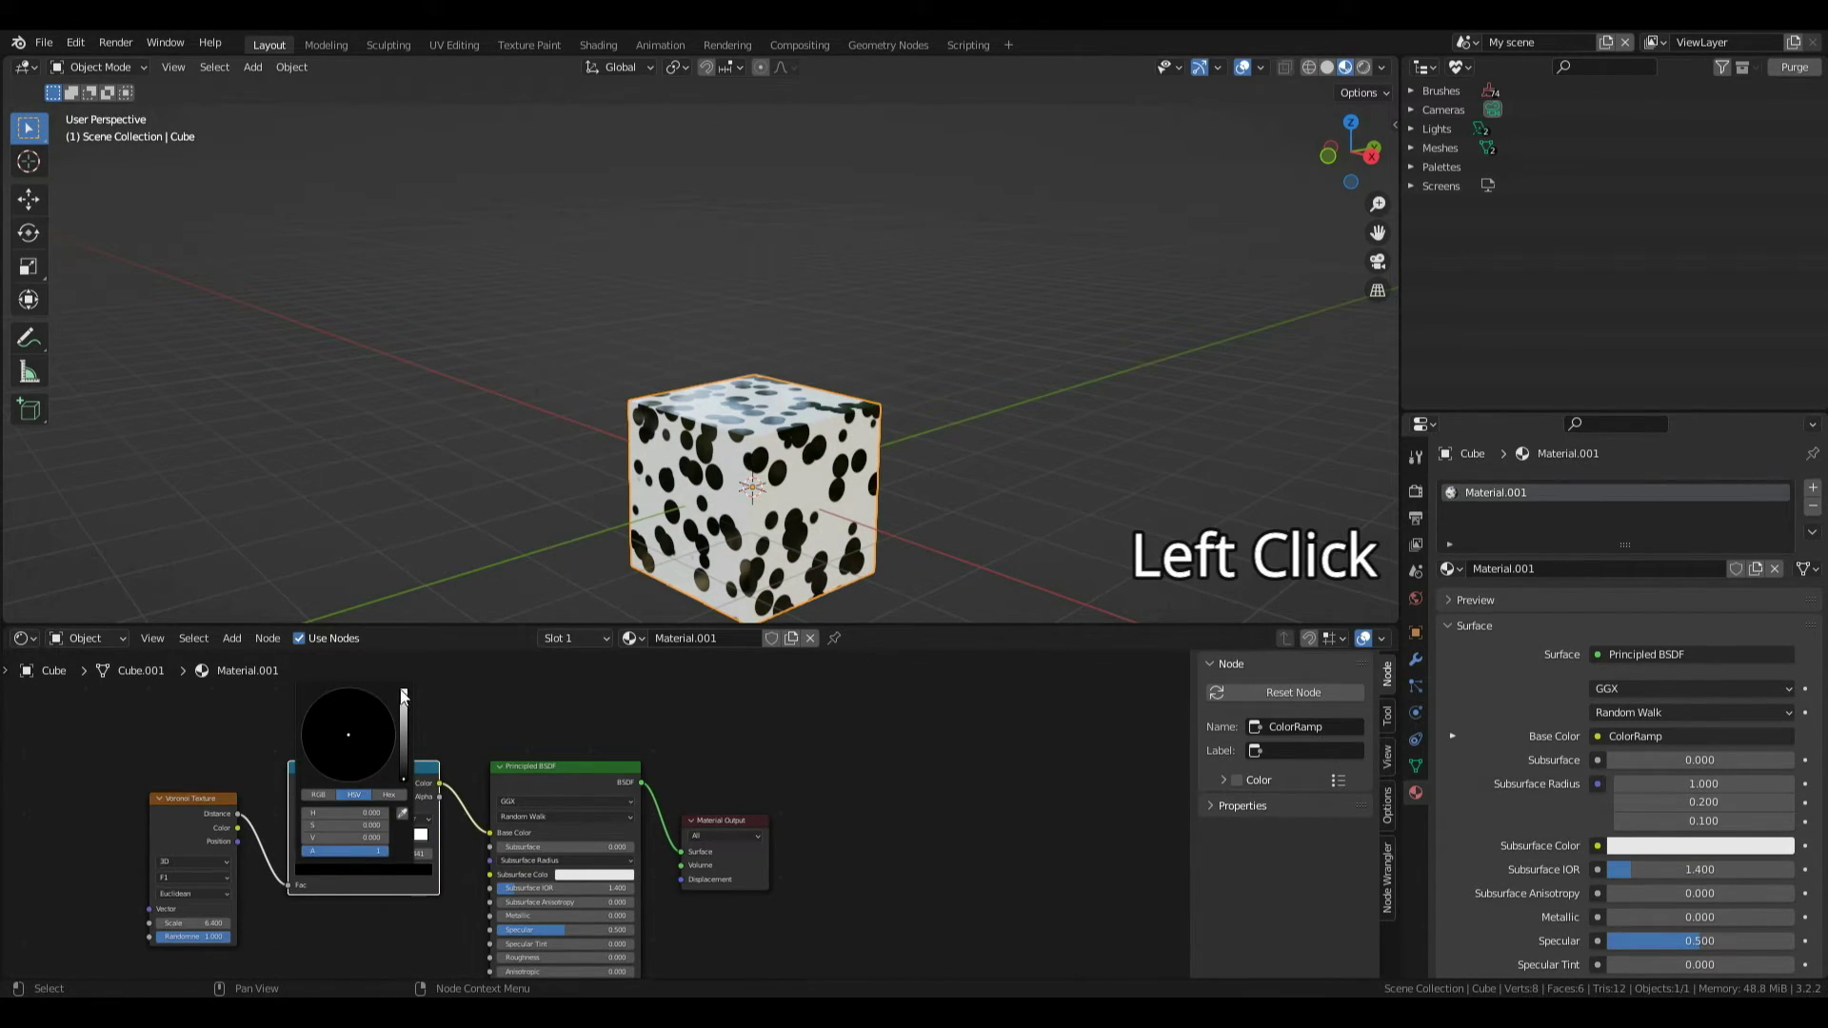
pyautogui.click(403, 695)
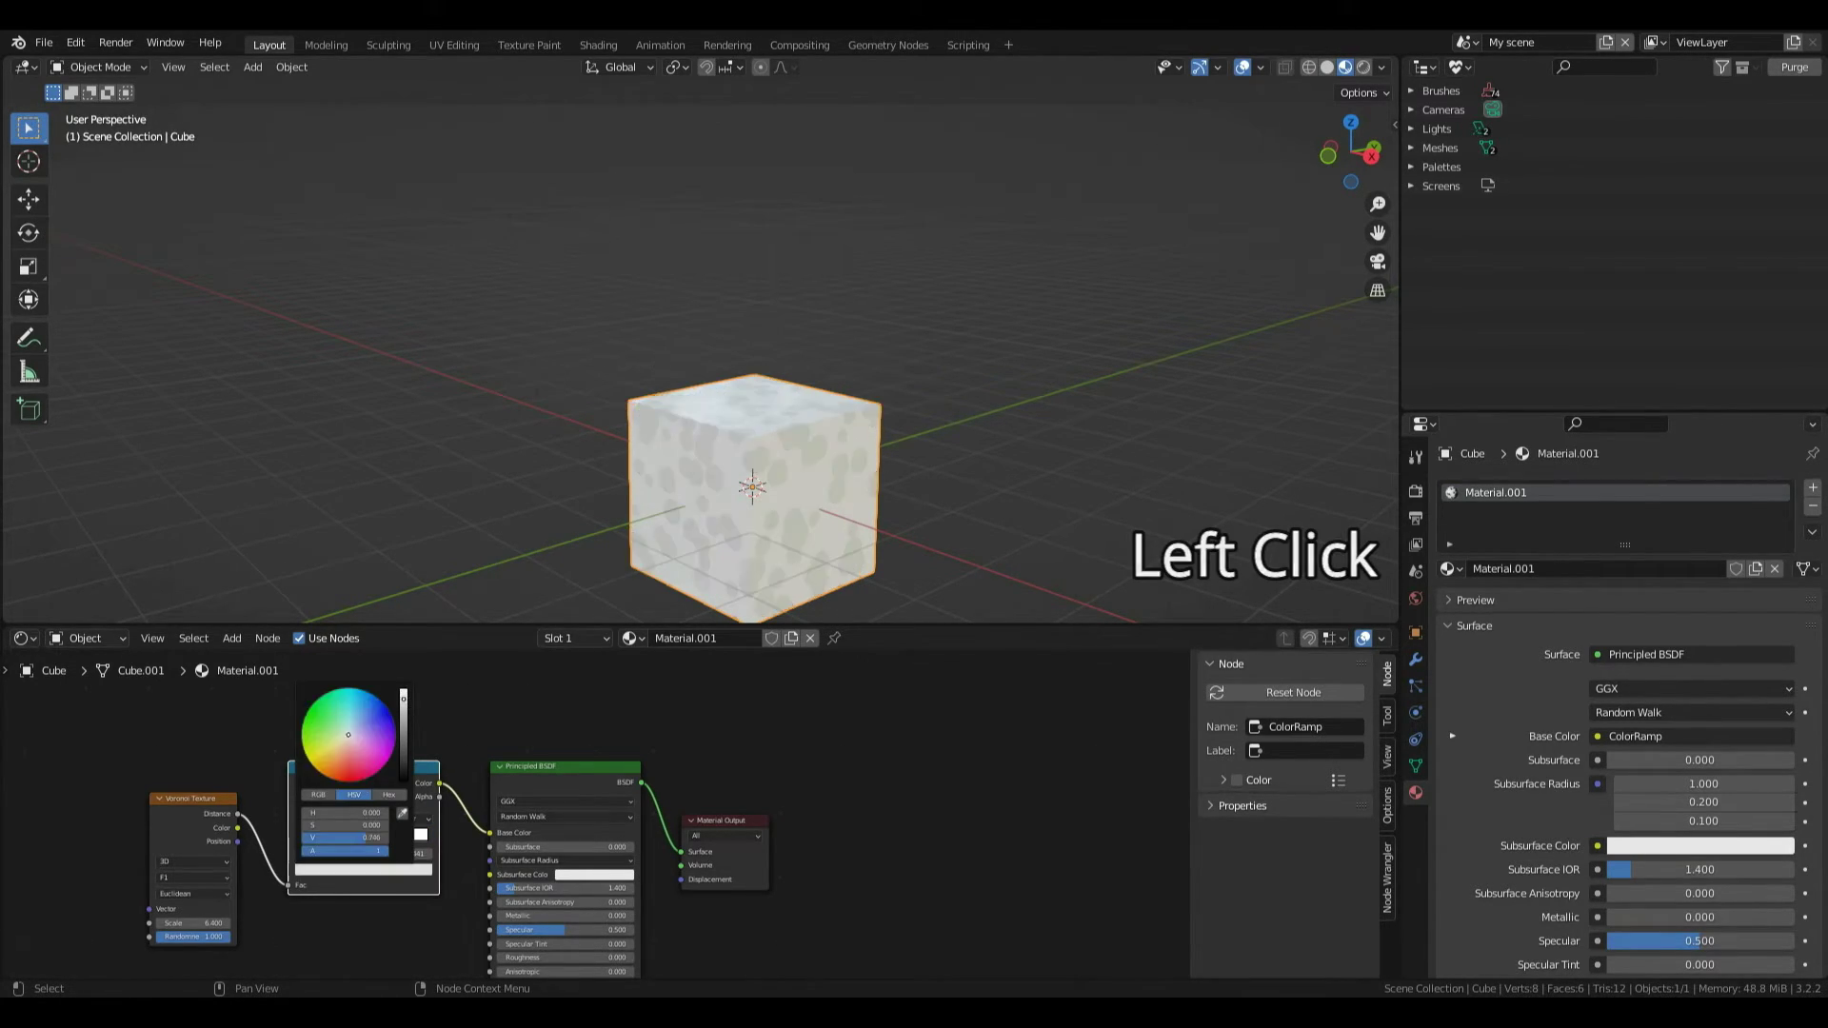
pyautogui.click(328, 758)
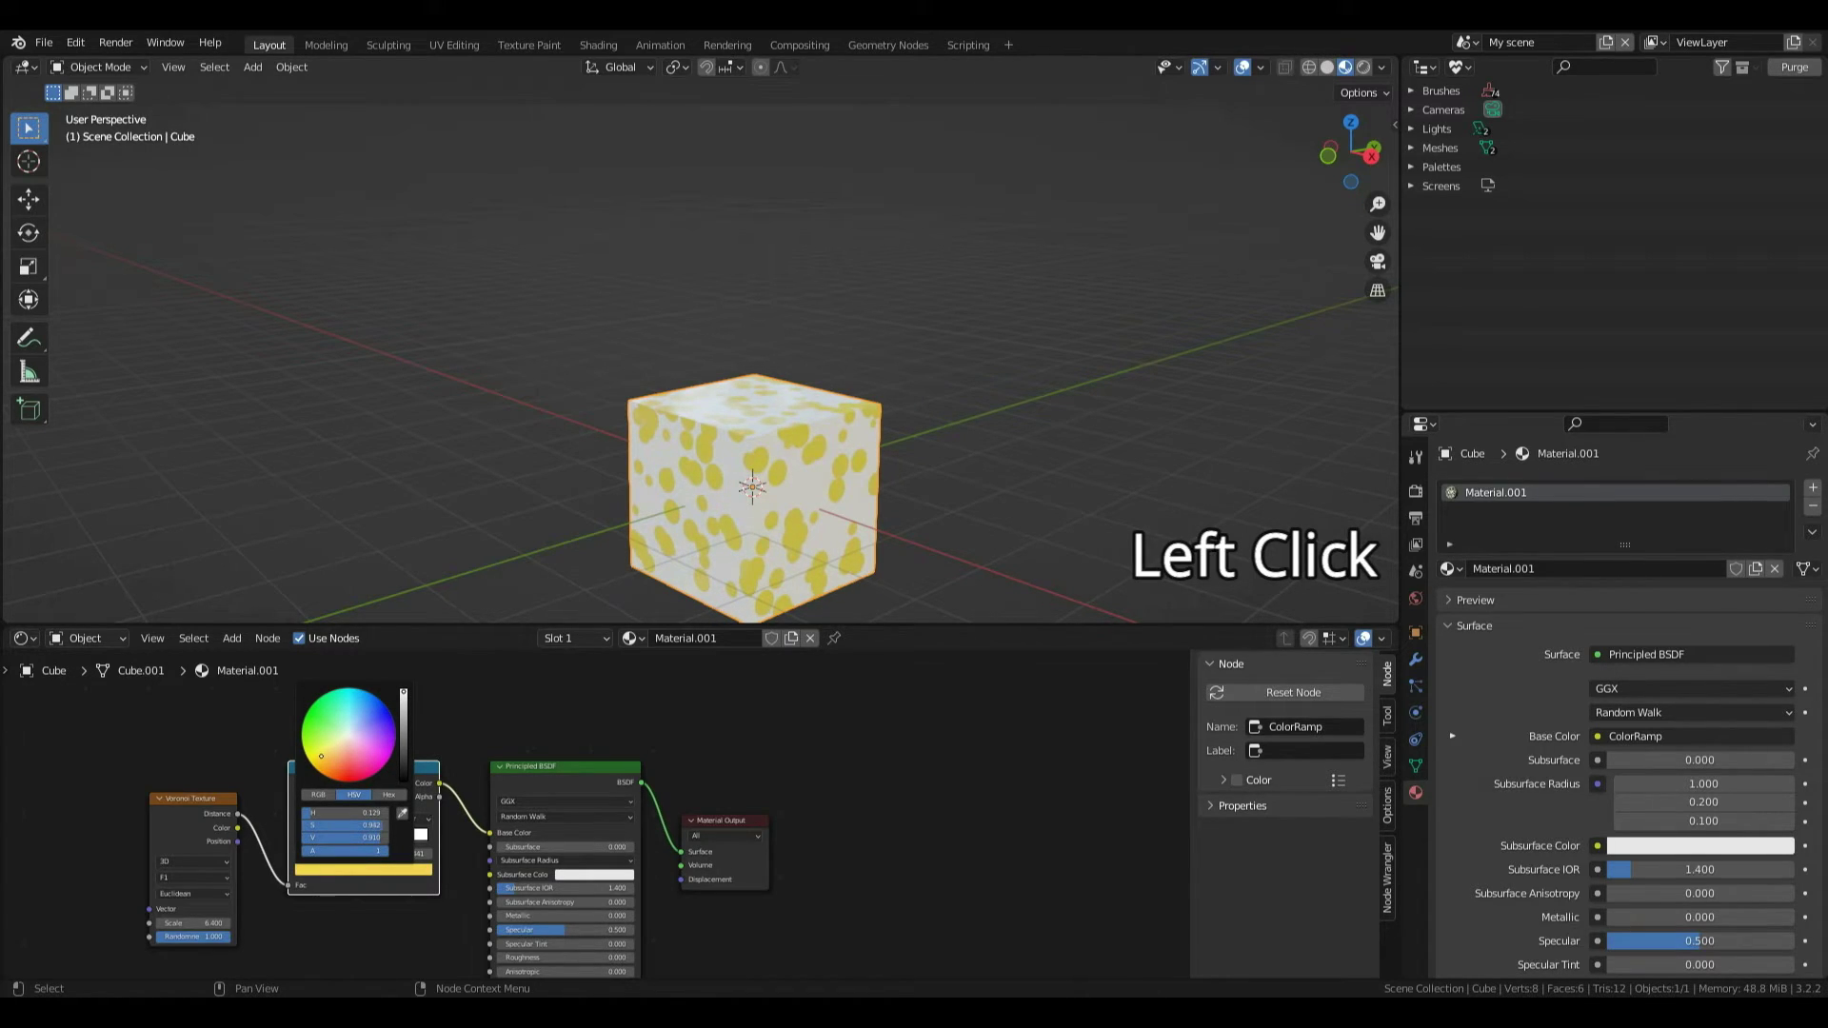
pyautogui.moveTo(404, 716)
pyautogui.mouseDown()
pyautogui.moveTo(403, 747)
pyautogui.moveTo(411, 703)
pyautogui.mouseUp()
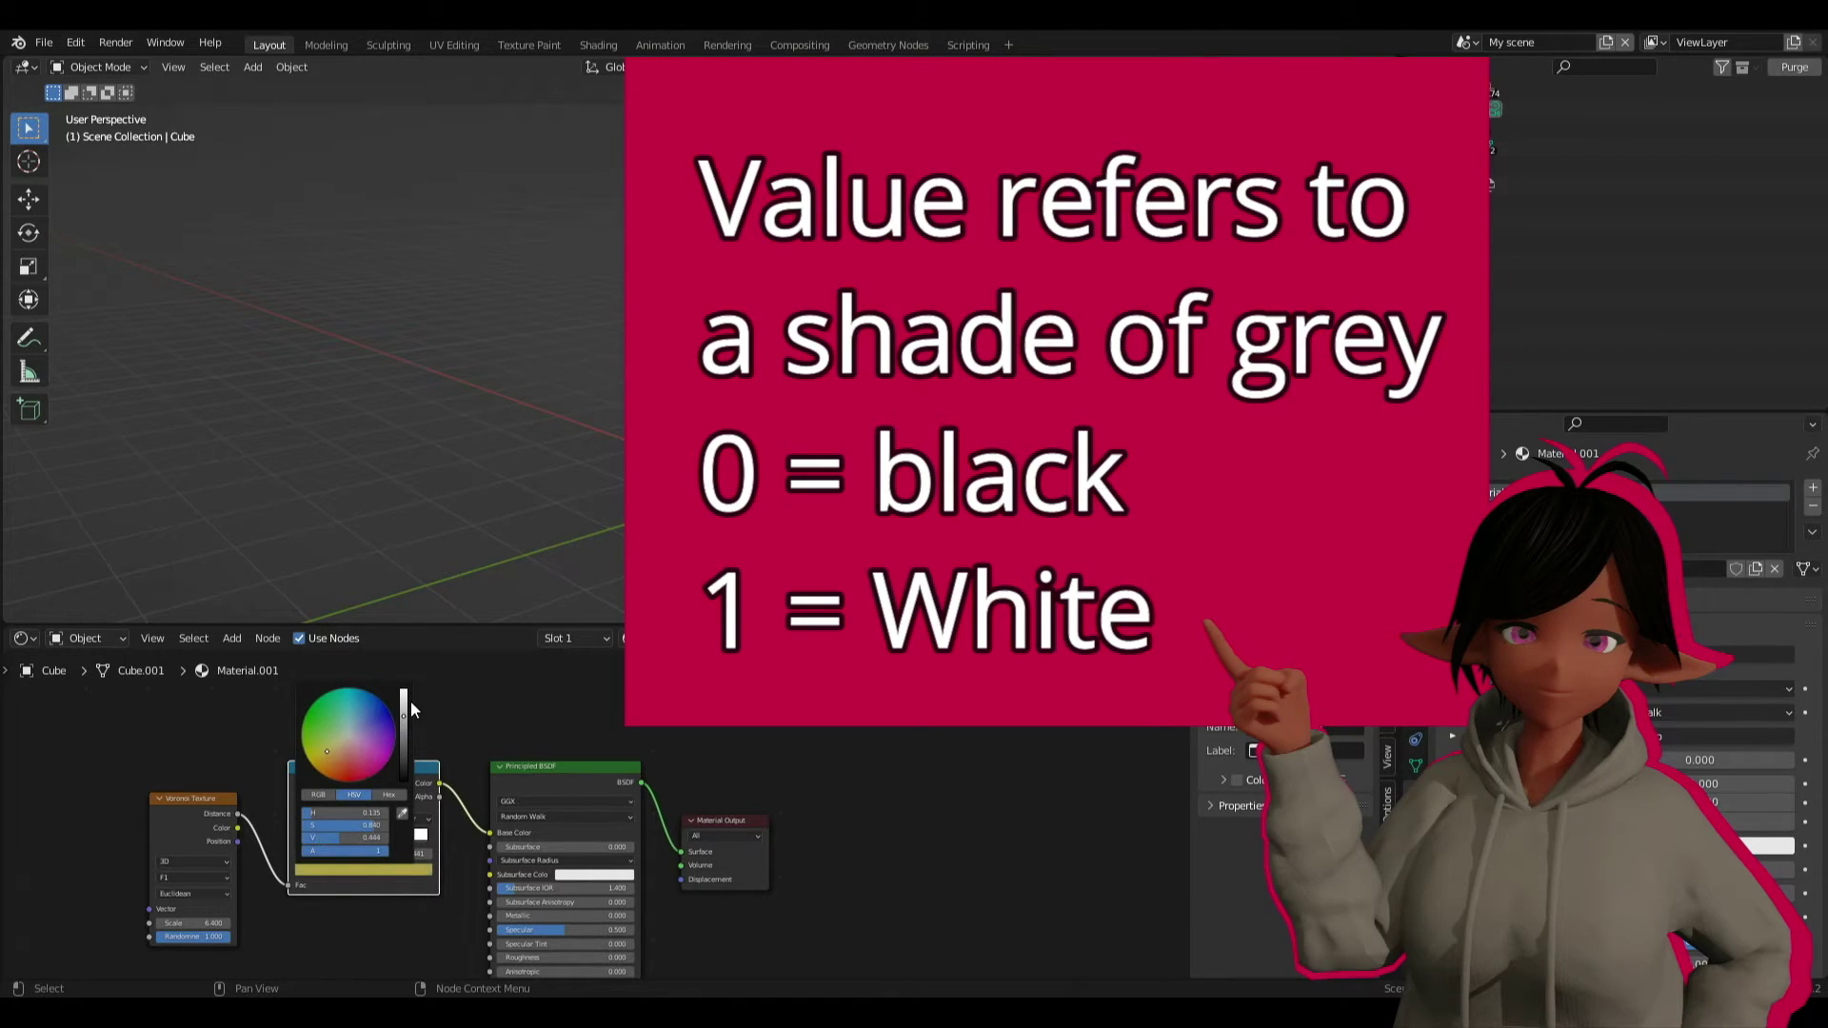
pyautogui.click(331, 757)
pyautogui.click(327, 763)
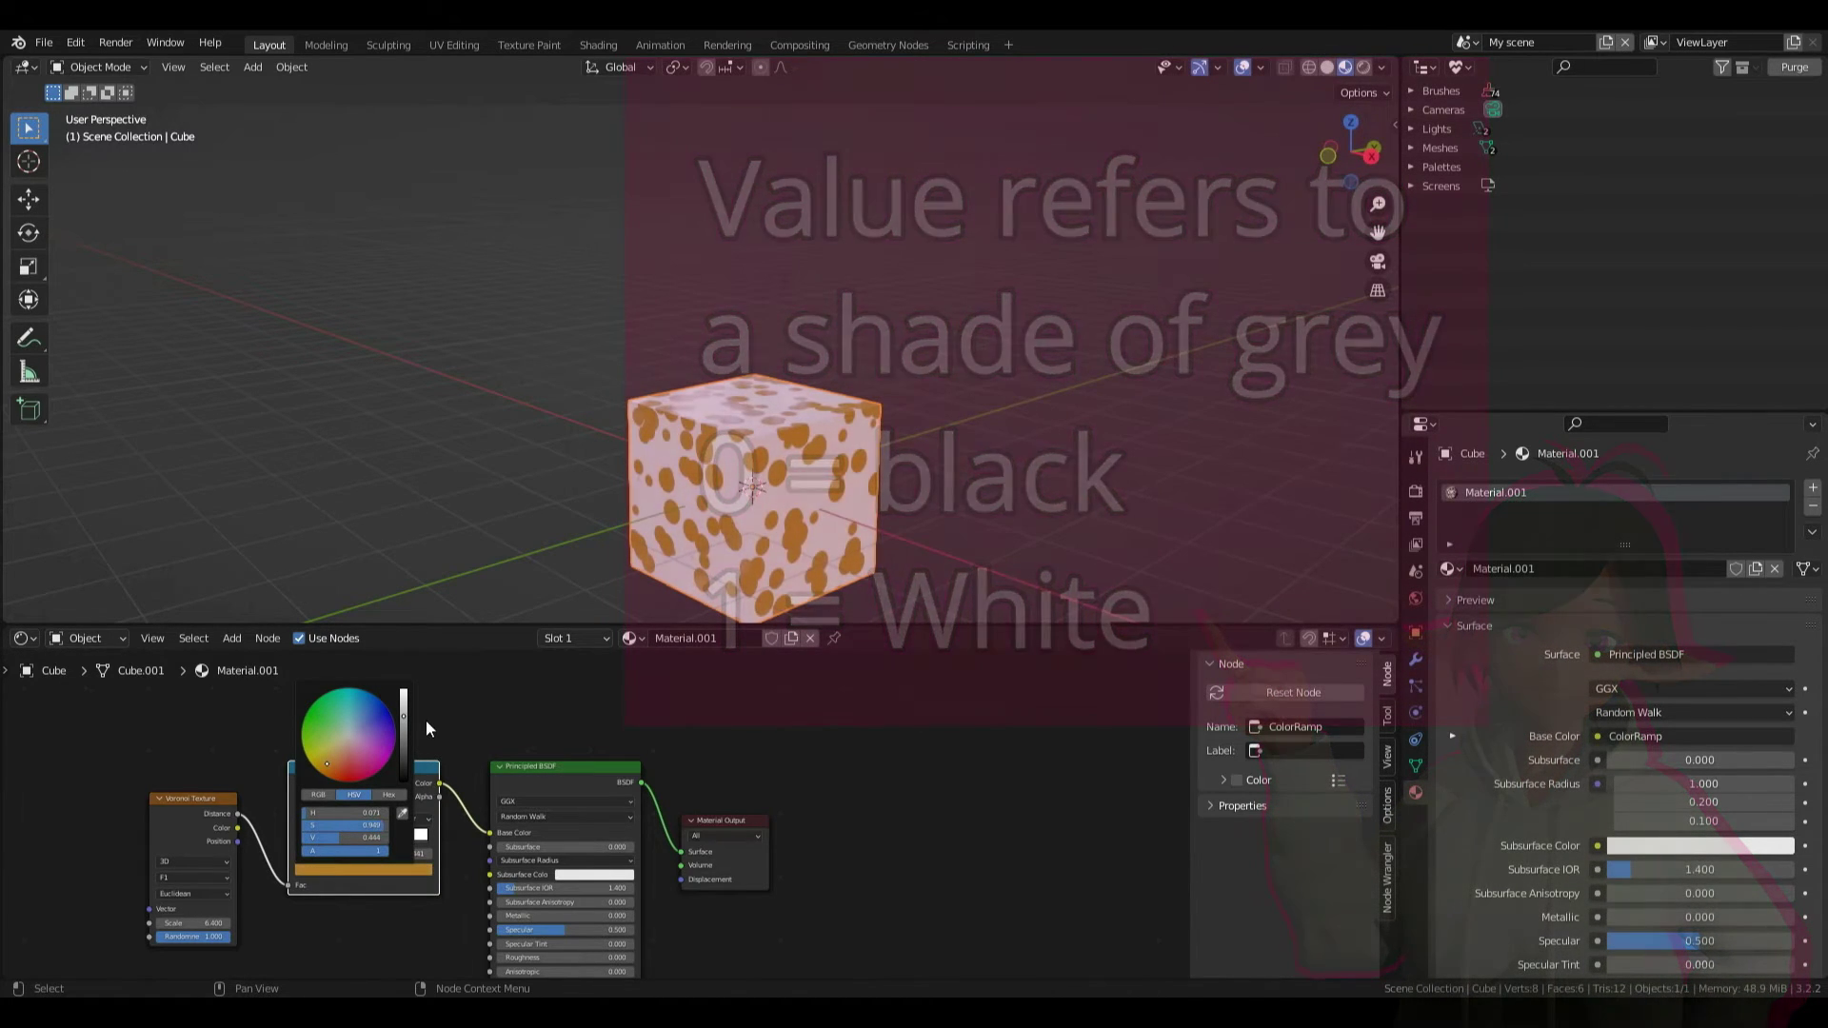
pyautogui.scroll(-2, 426, 720)
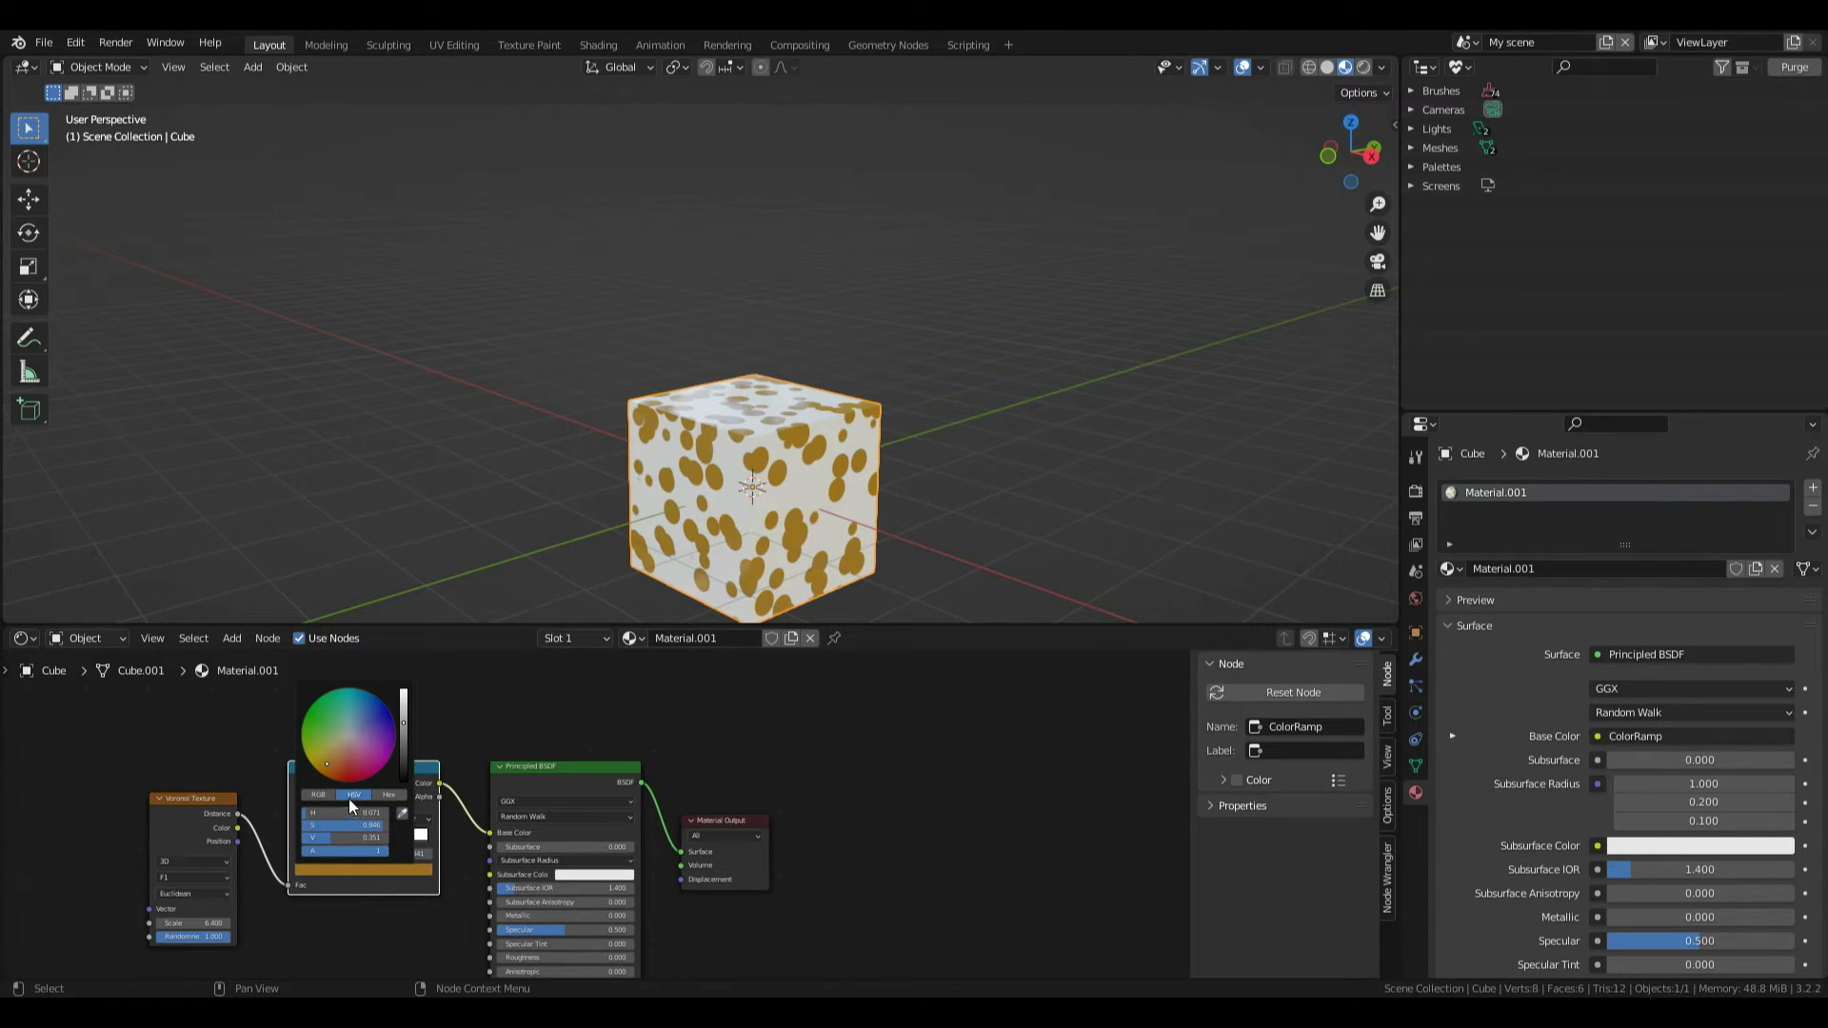
pyautogui.click(390, 792)
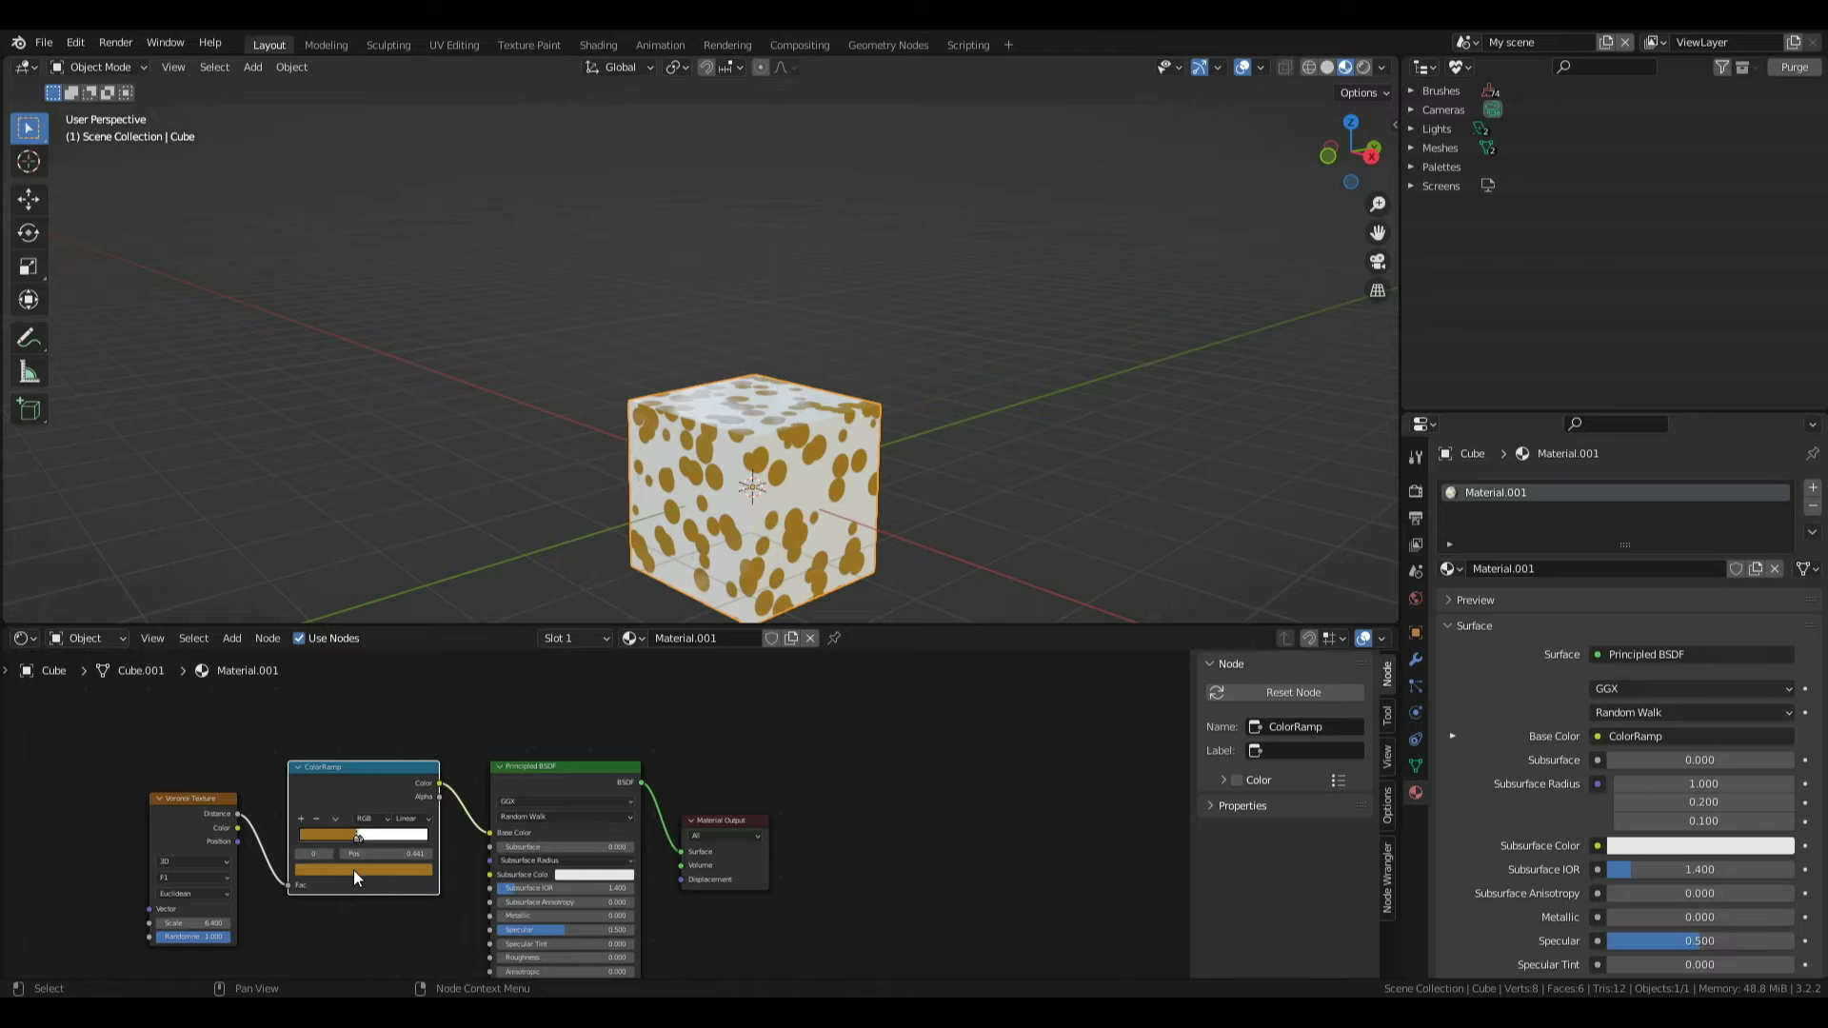
pyautogui.click(352, 870)
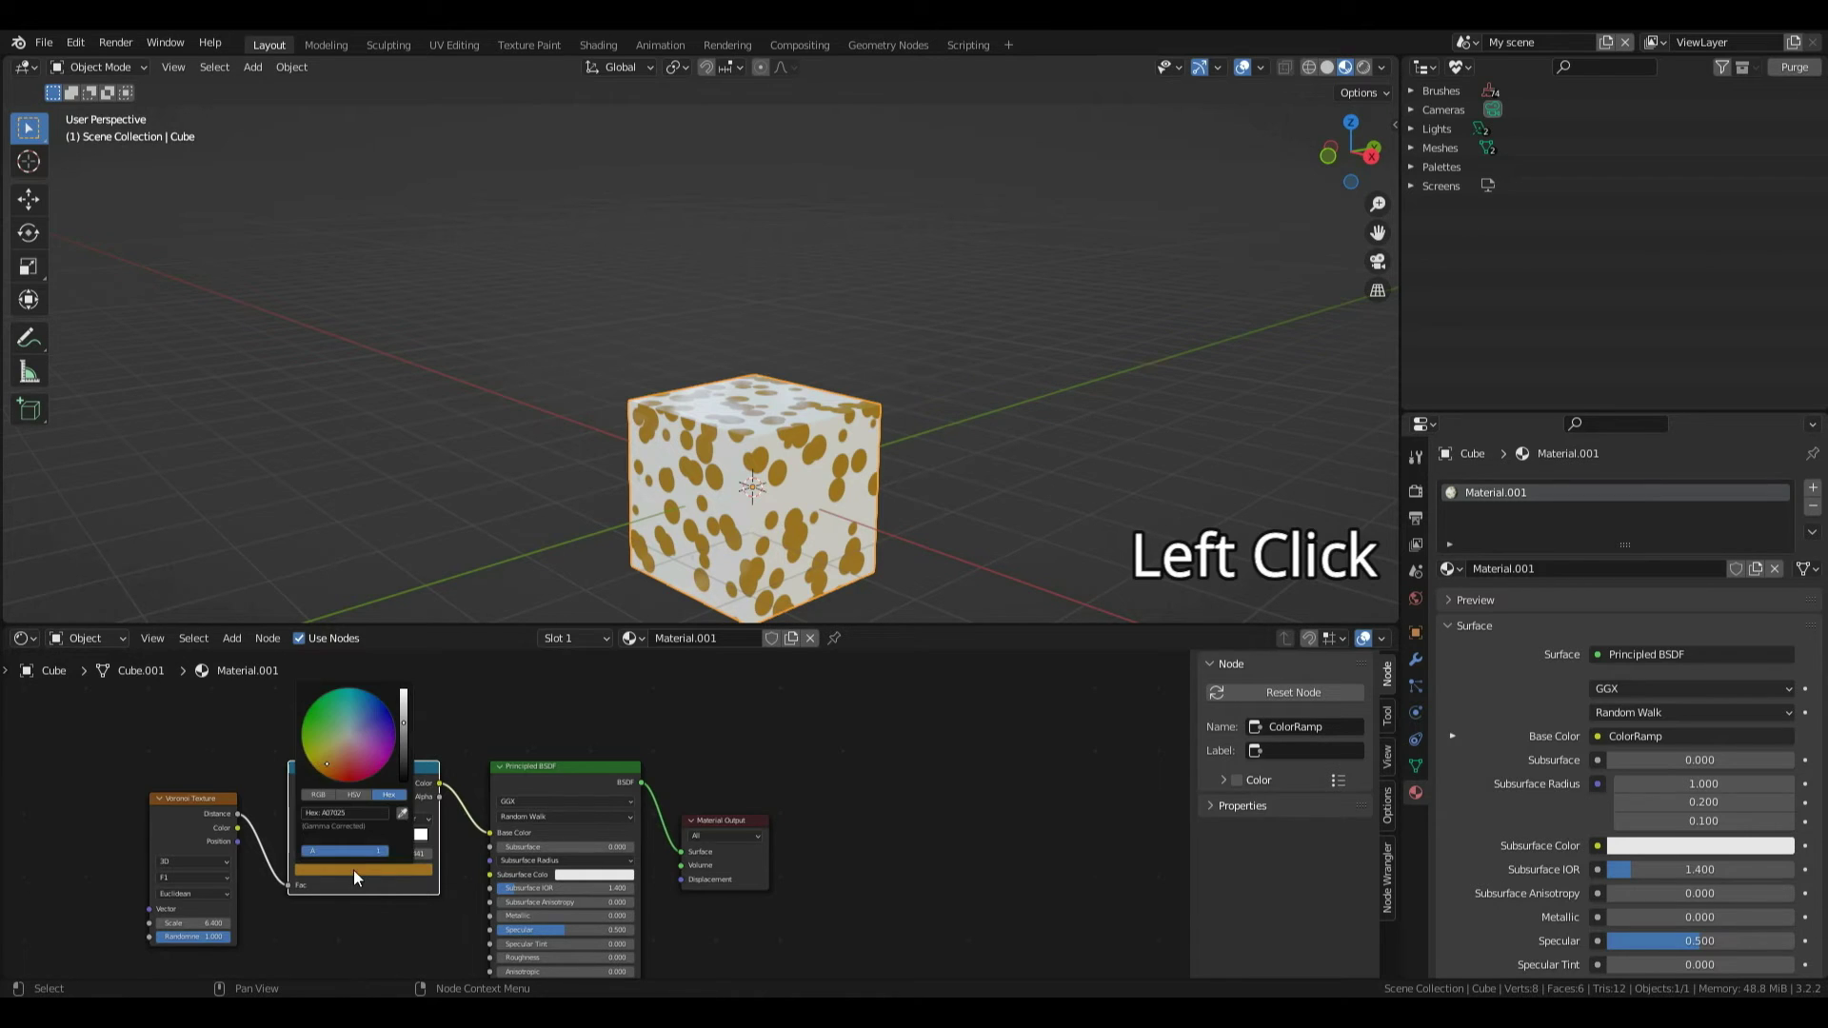
pyautogui.click(324, 813)
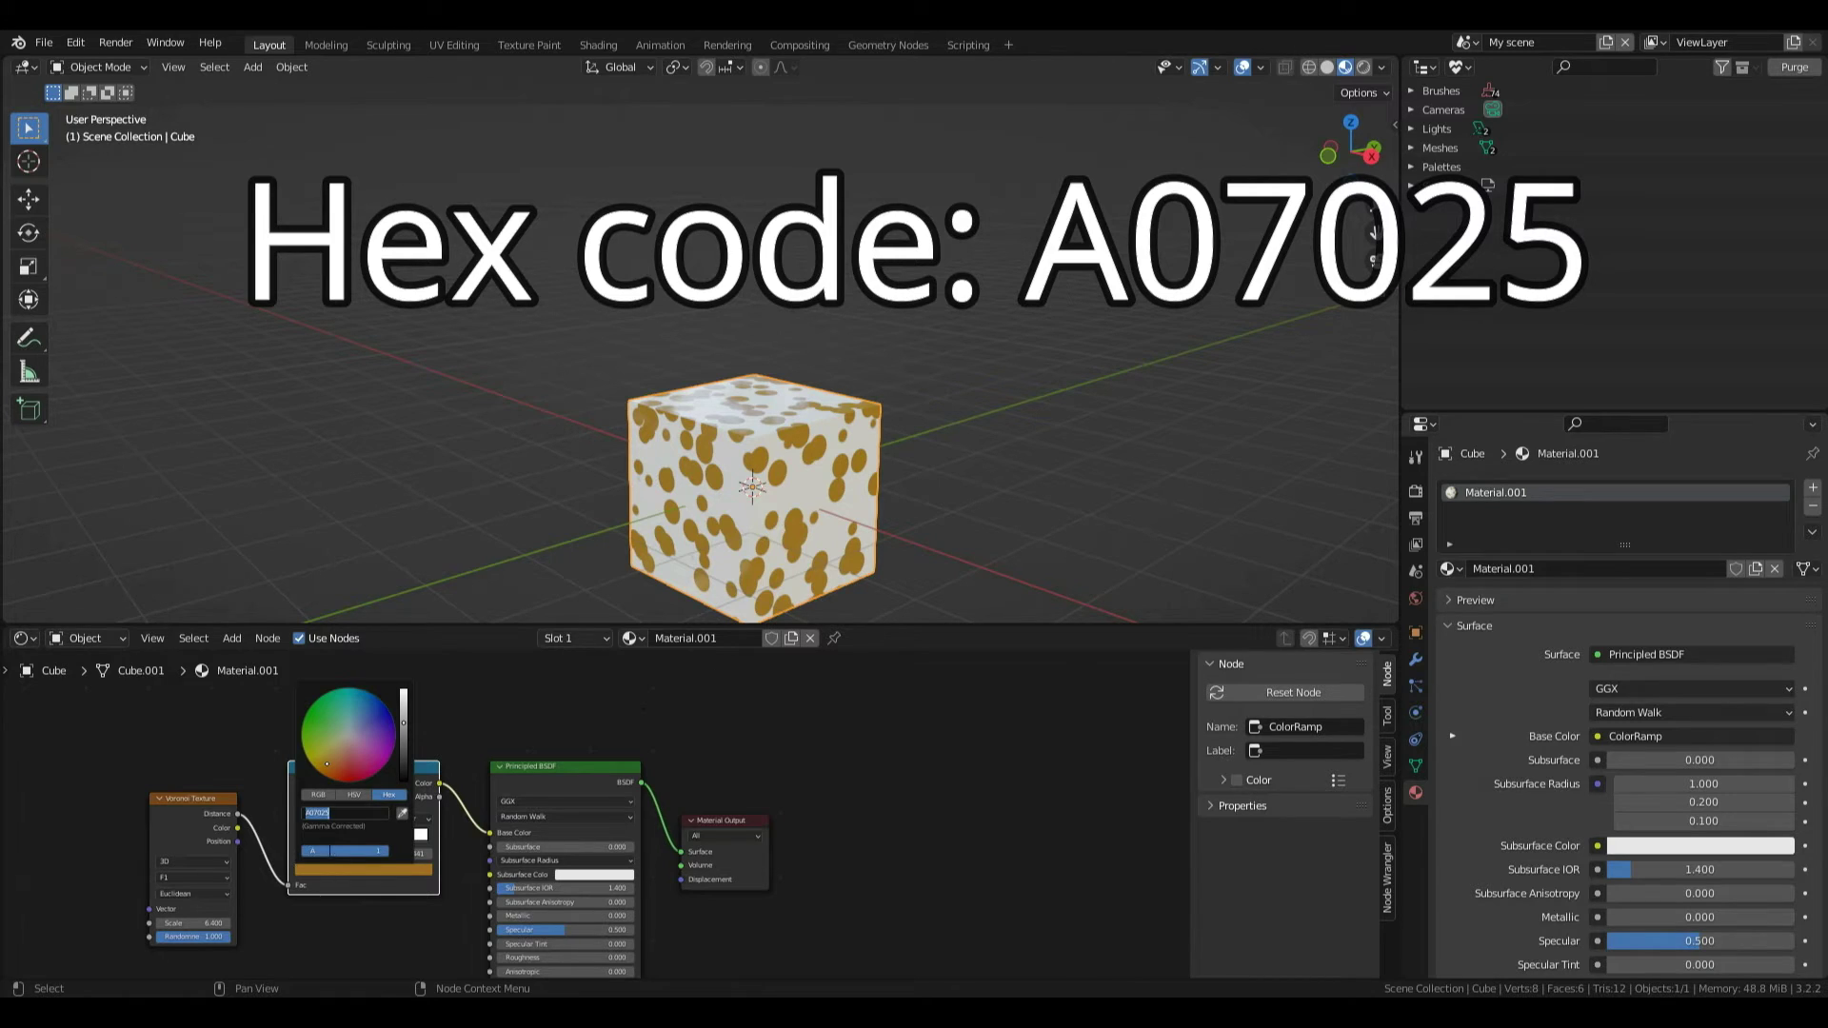
# Move the Principled BSDF node up and enter 0.500 in its Roughness field.
pyautogui.moveTo(561, 767); pyautogui.dragTo(557, 629)
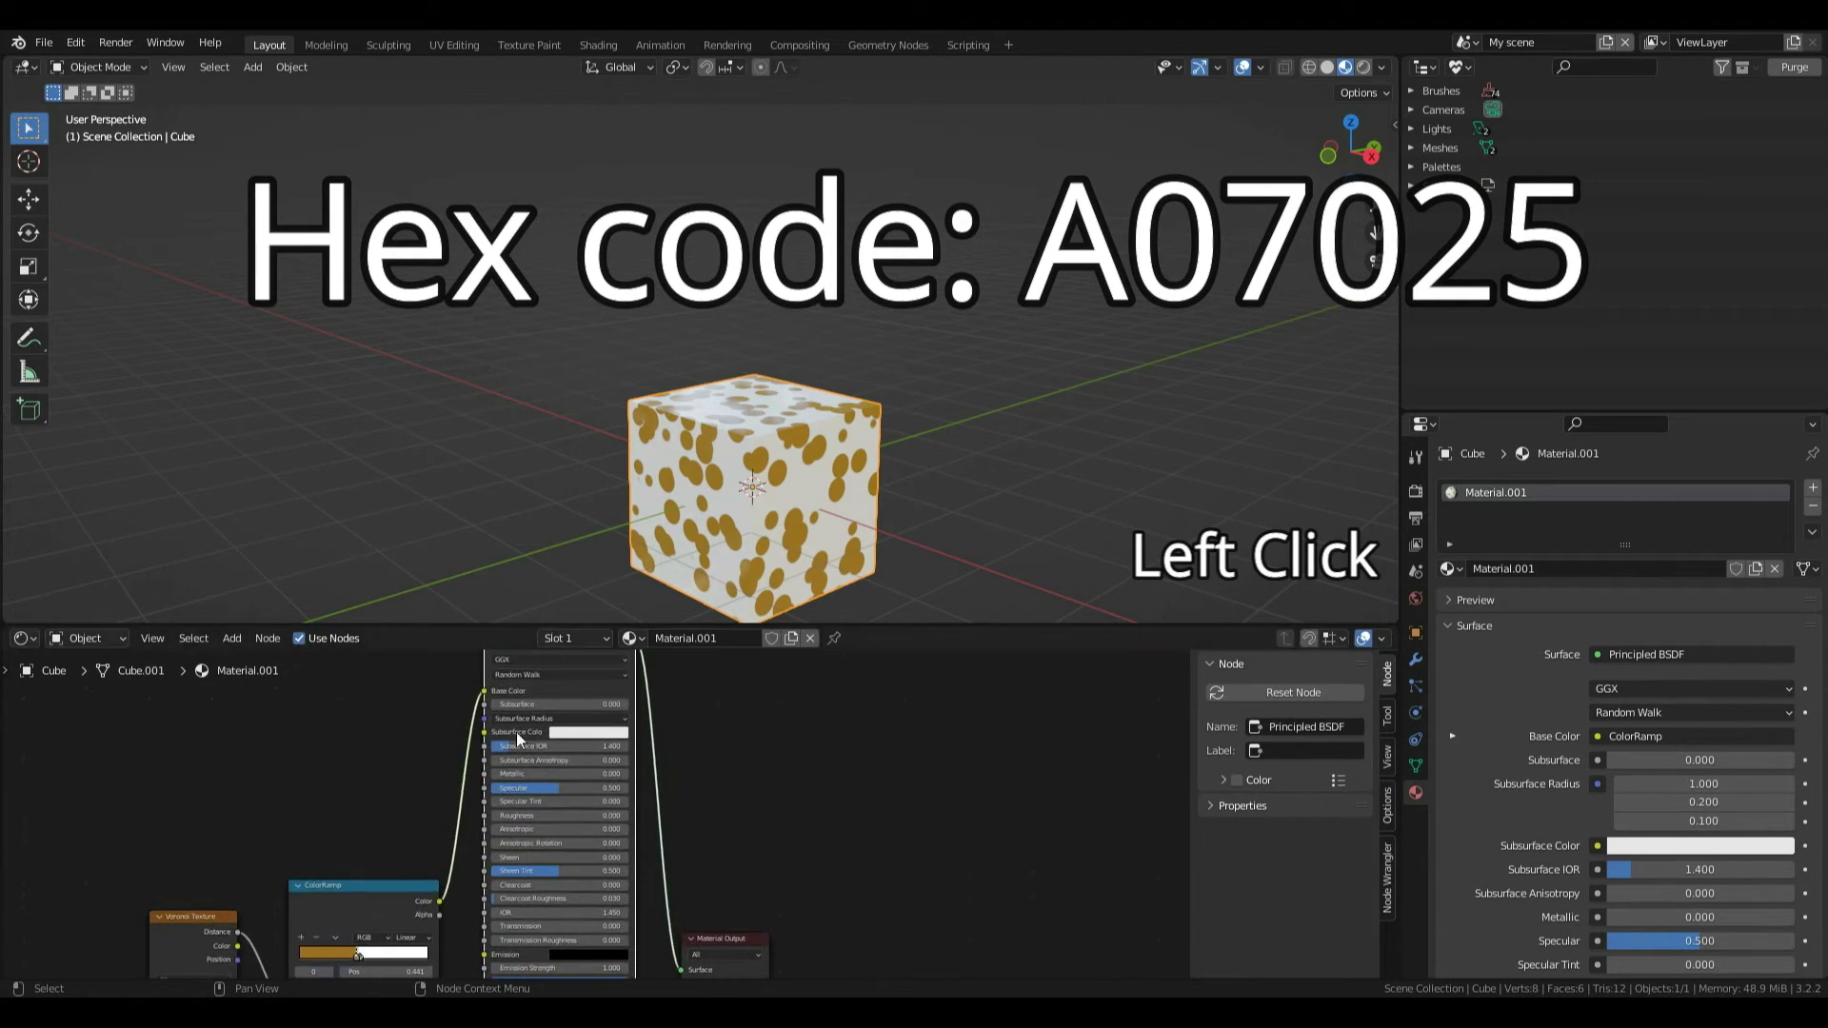
pyautogui.click(511, 814)
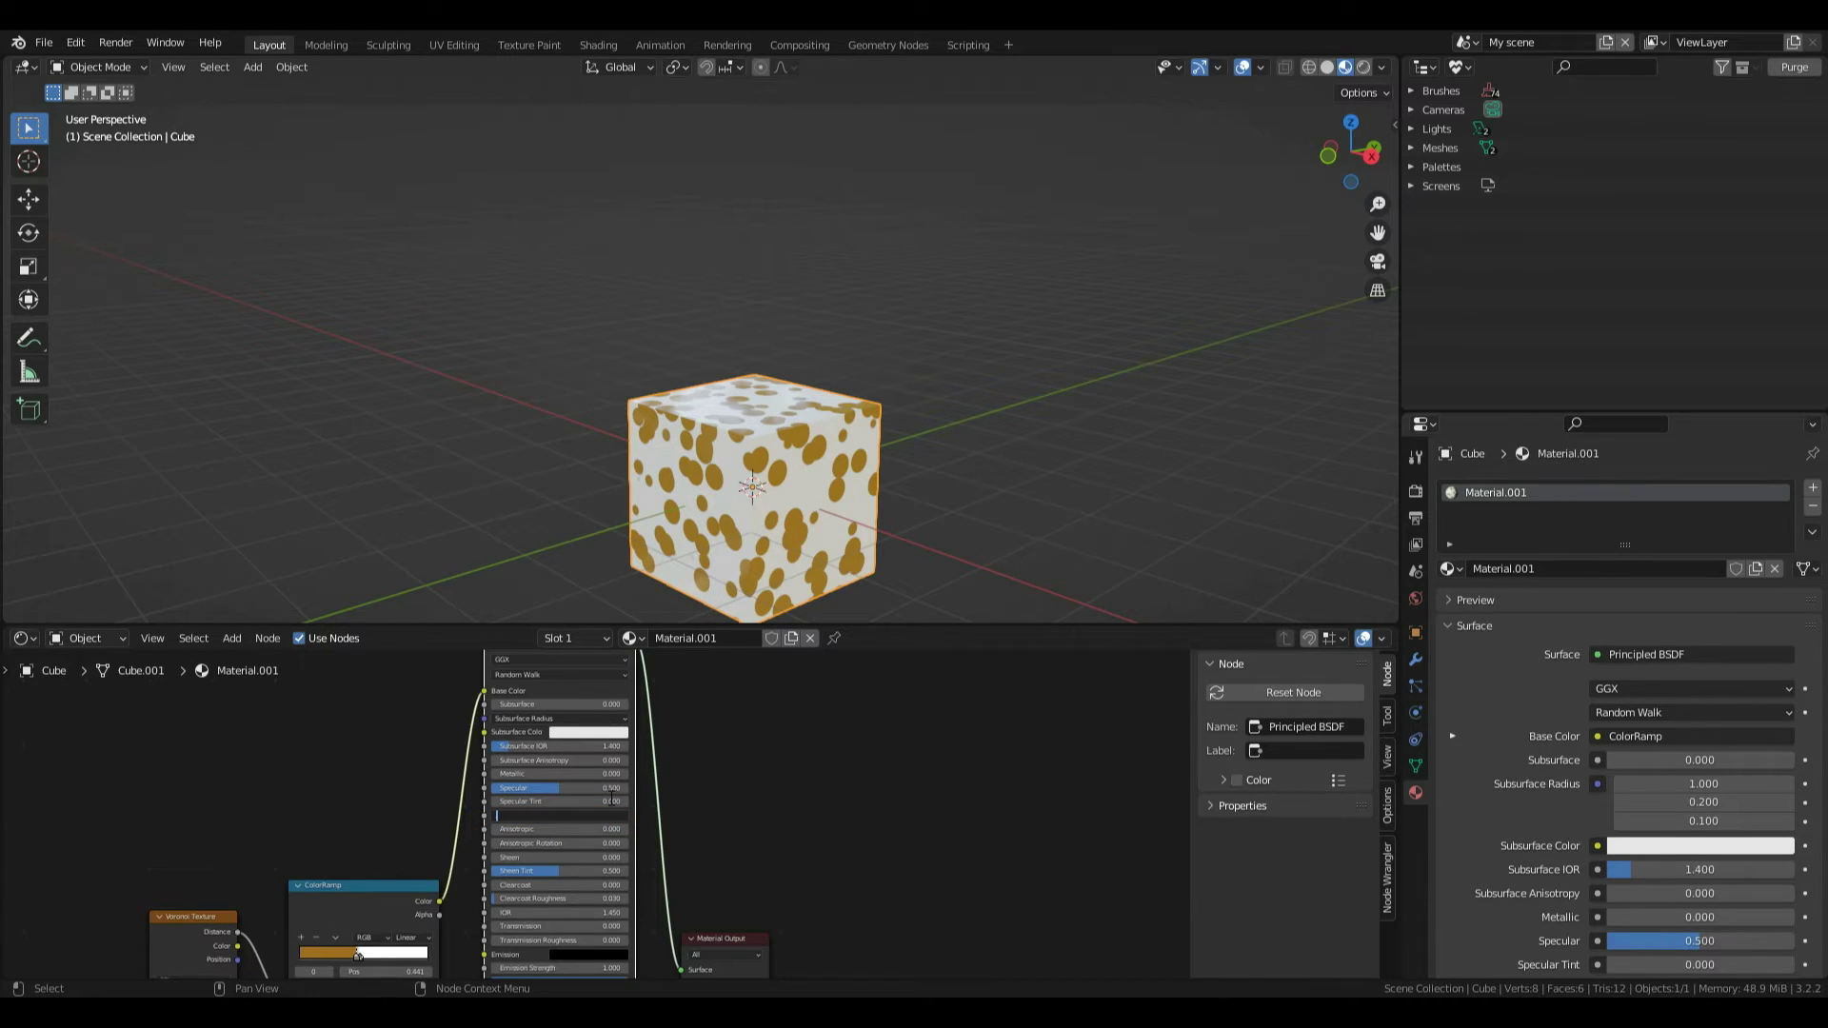
pyautogui.moveTo(1351, 155)
pyautogui.mouseDown()
pyautogui.moveTo(1371, 109)
pyautogui.moveTo(1352, 160)
pyautogui.mouseUp()
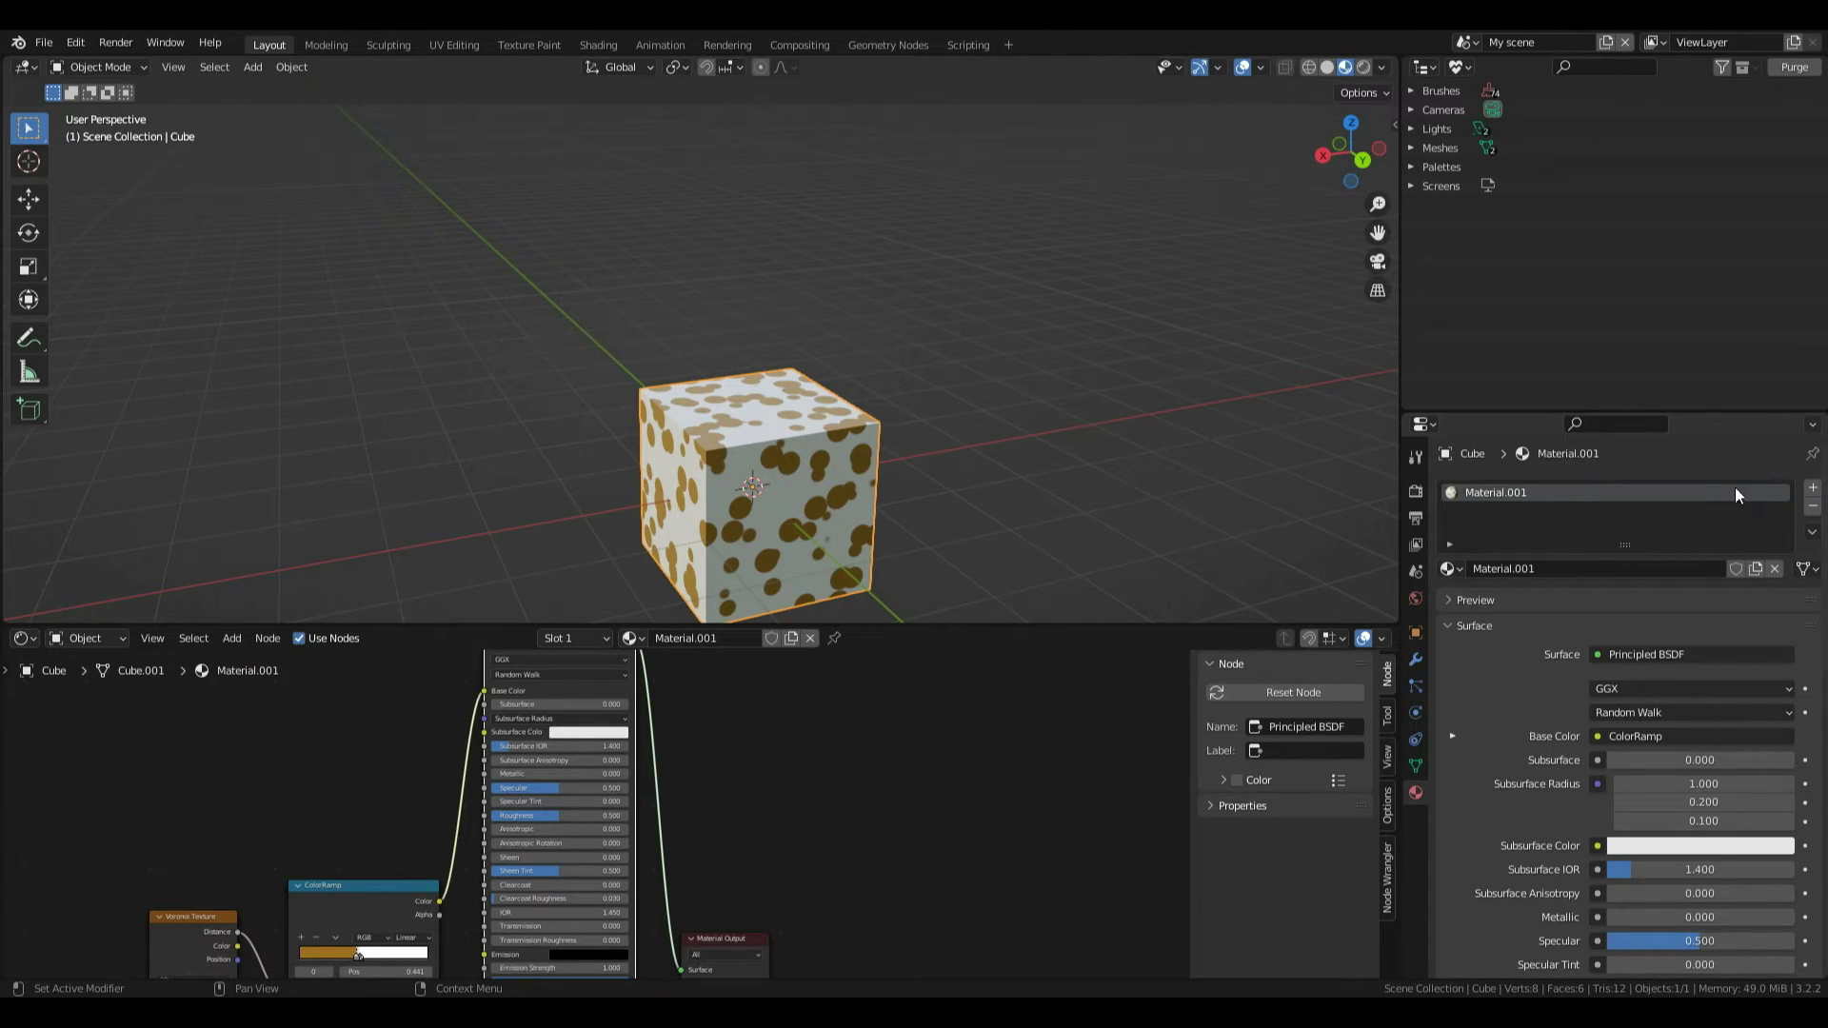
# Add a second material slot and rename the spotted material to 'spotty walpaper'.
pyautogui.click(1812, 494)
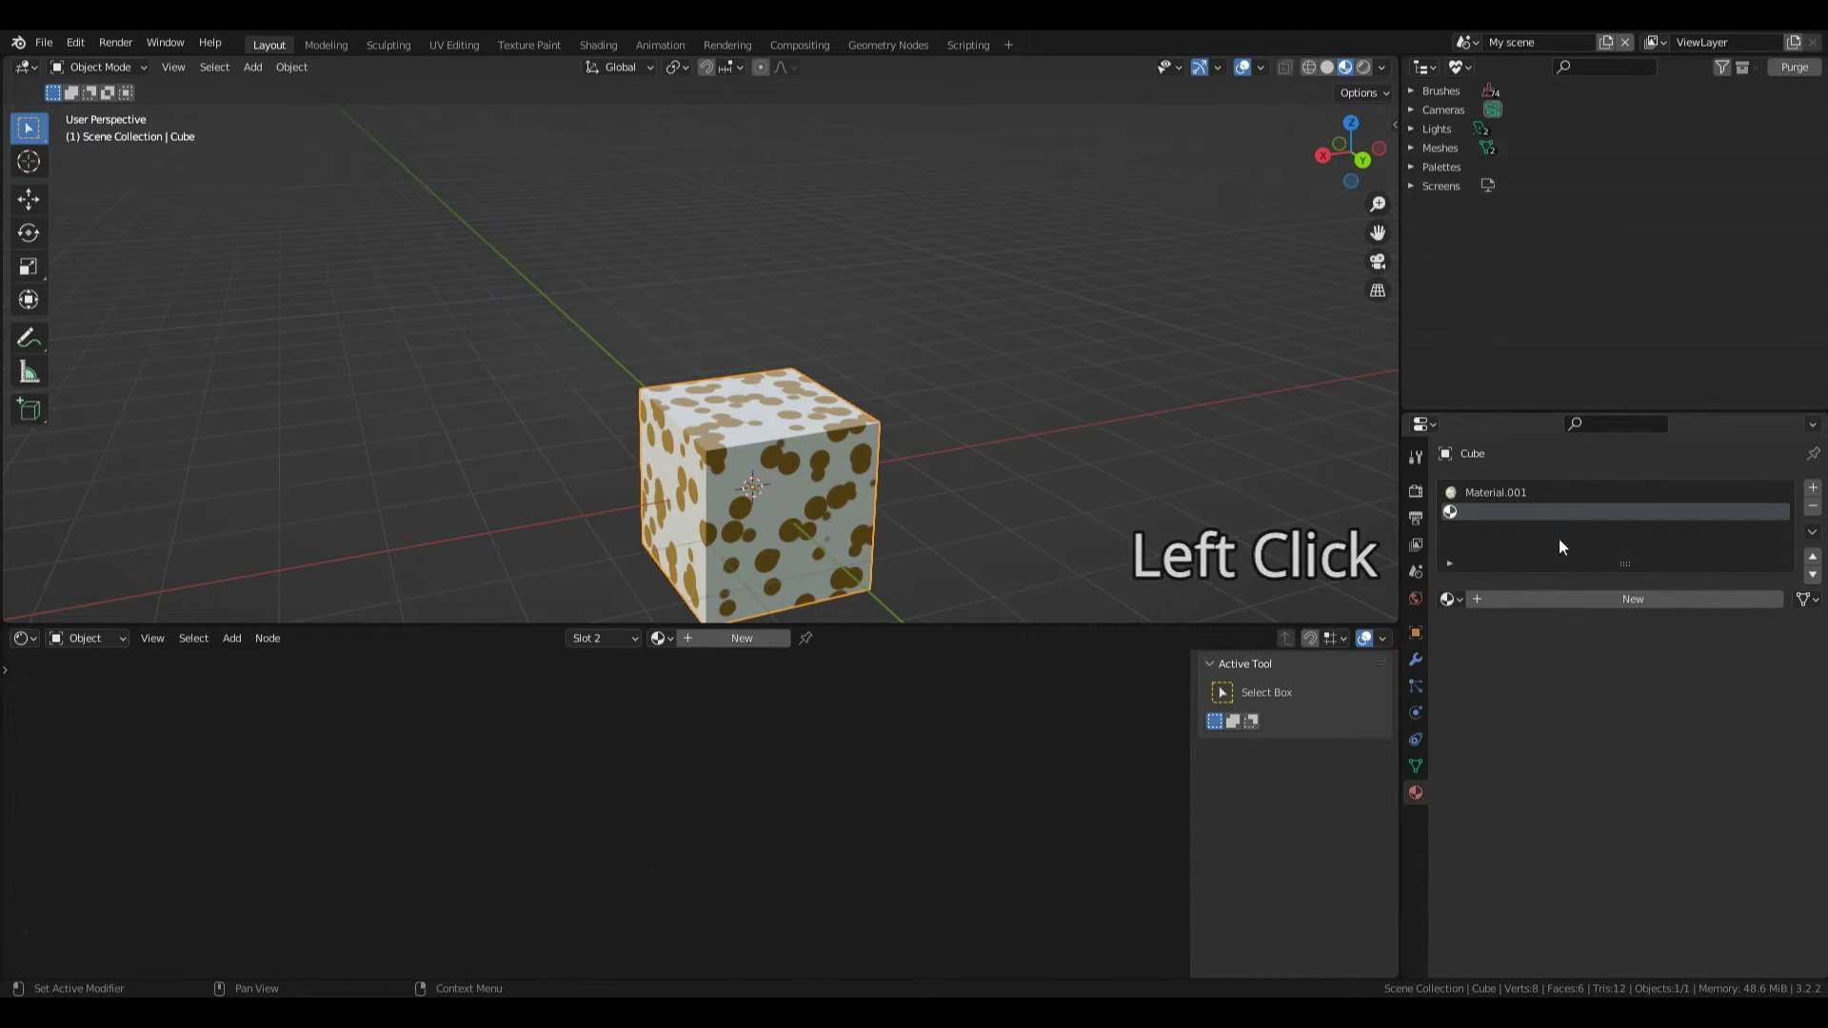
pyautogui.click(1515, 494)
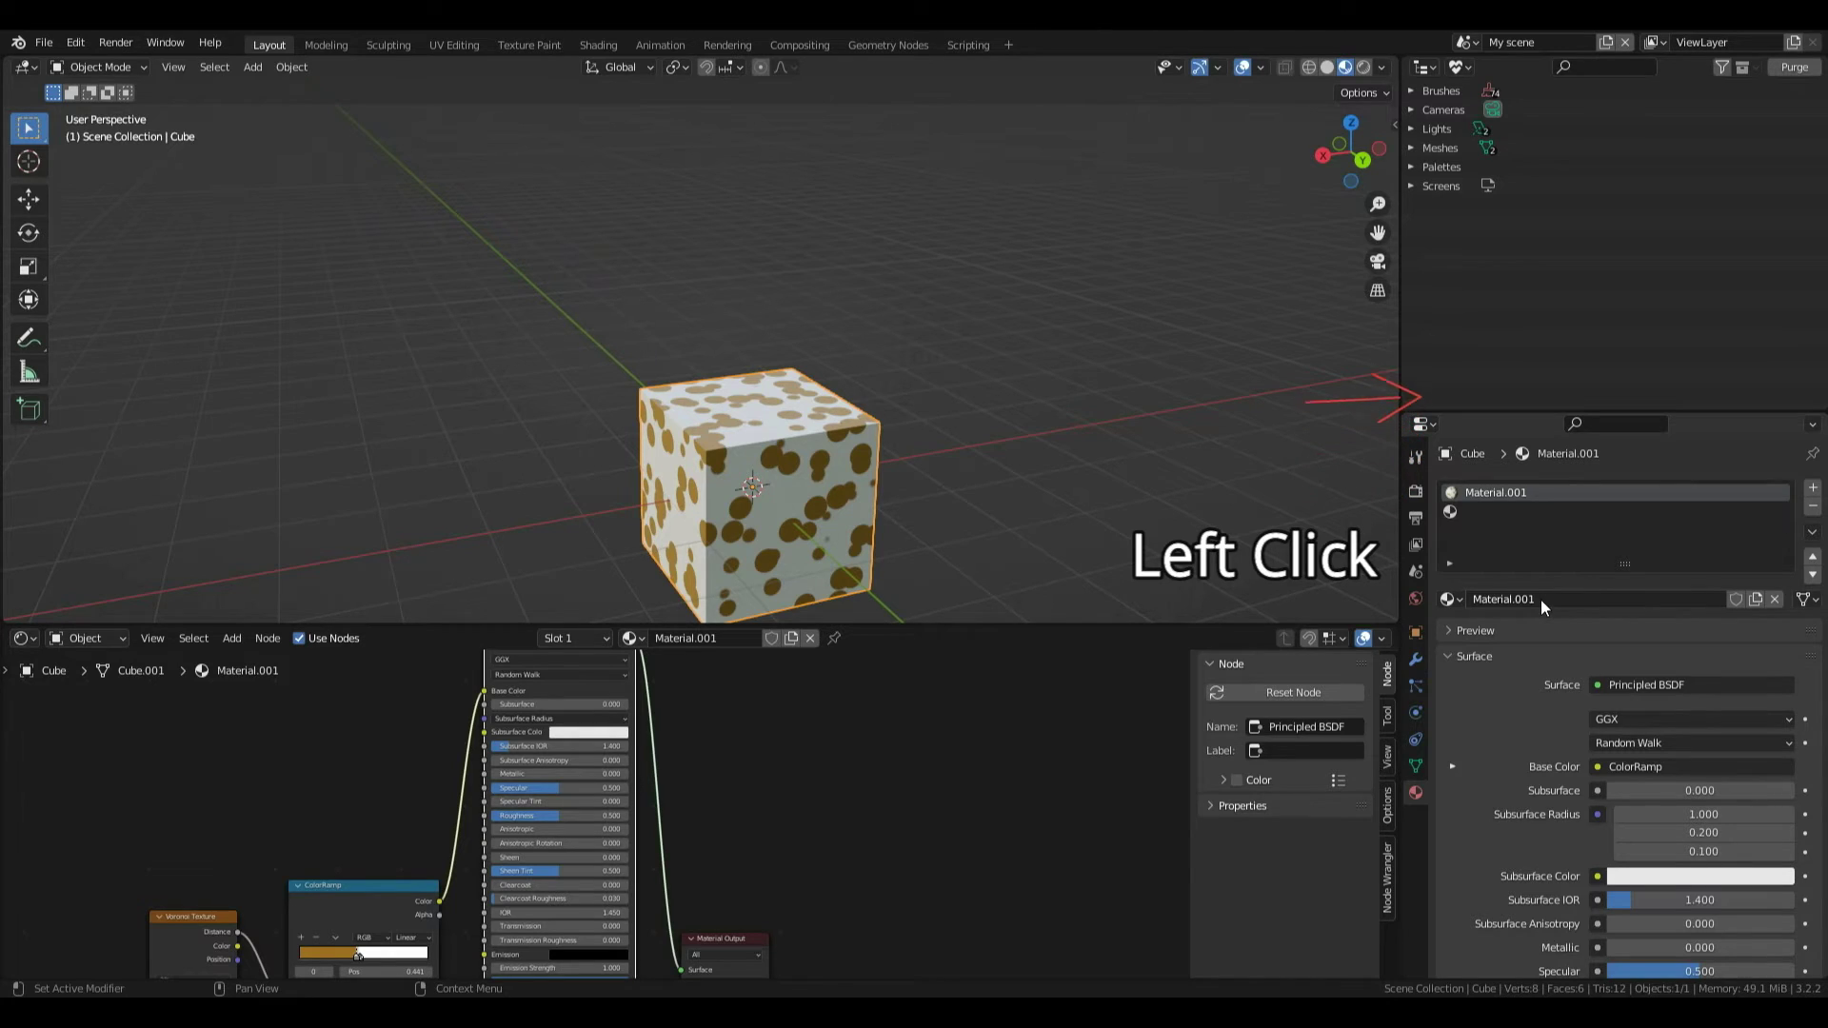
pyautogui.click(1511, 600)
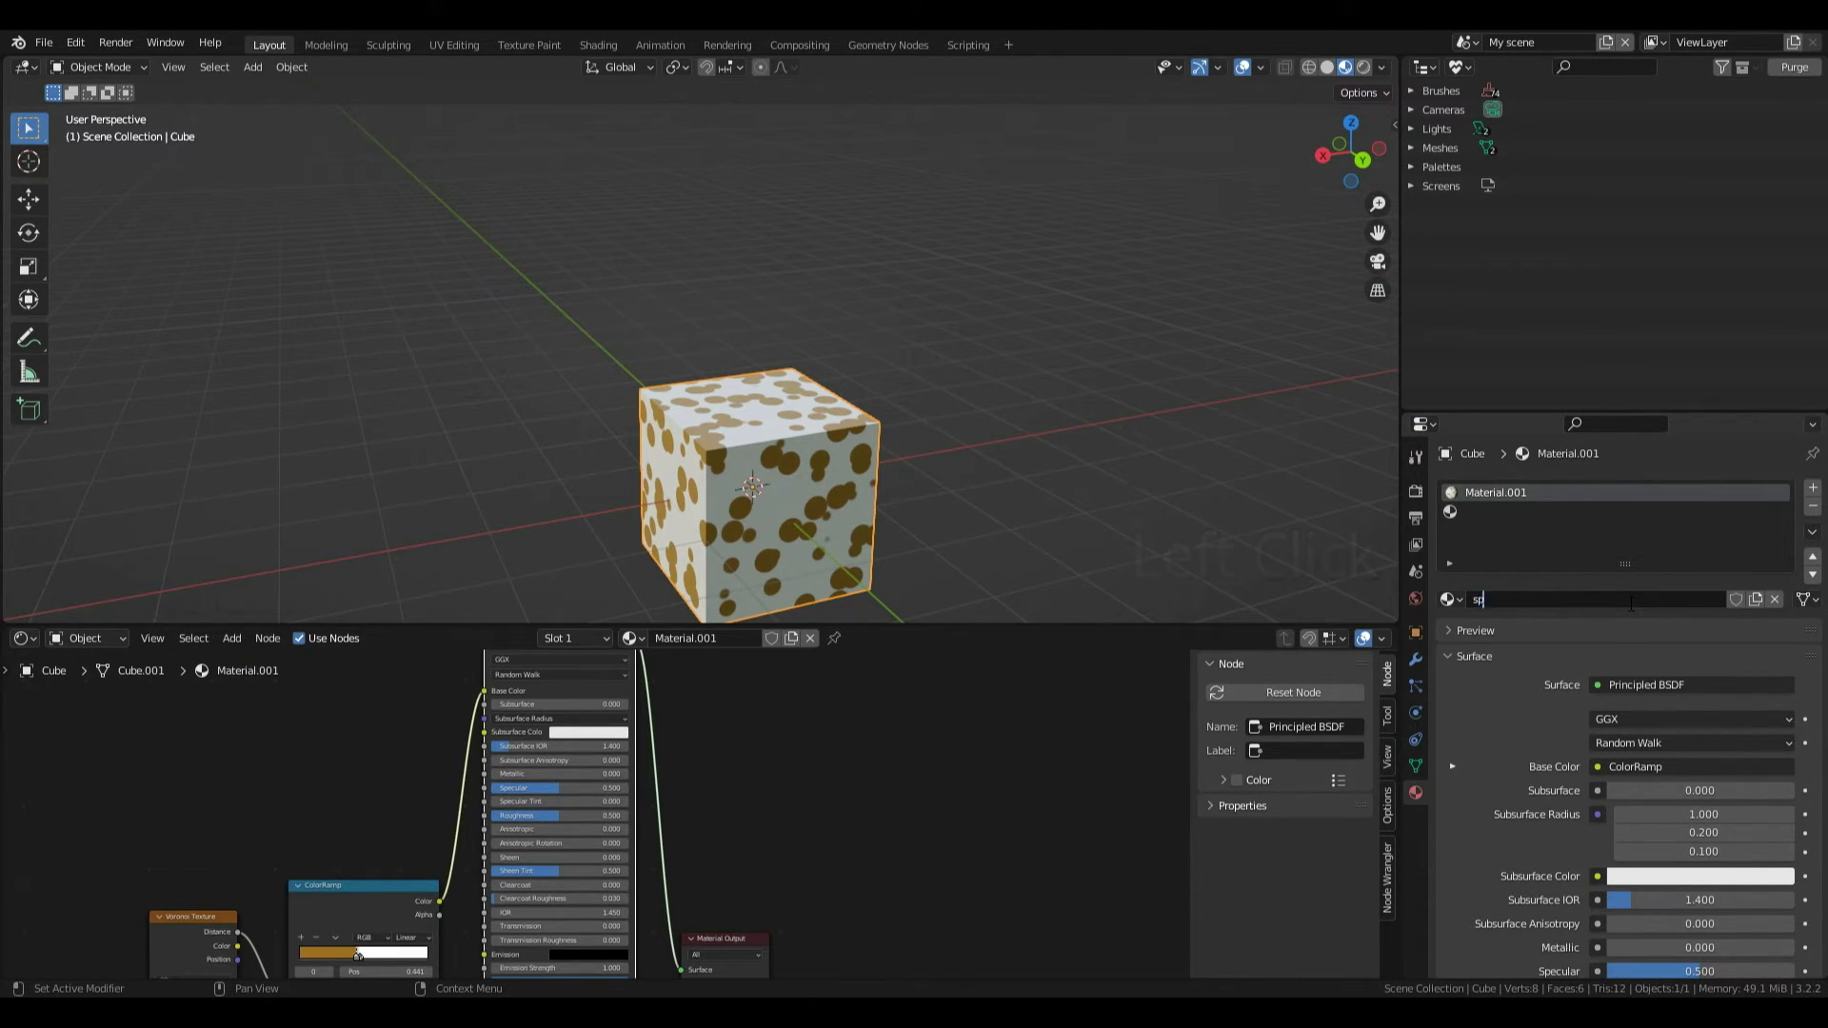
pyautogui.write('spotty walpaper')
pyautogui.press('Return')
# Create a new Material.001 in the empty second slot.
pyautogui.click(1453, 511)
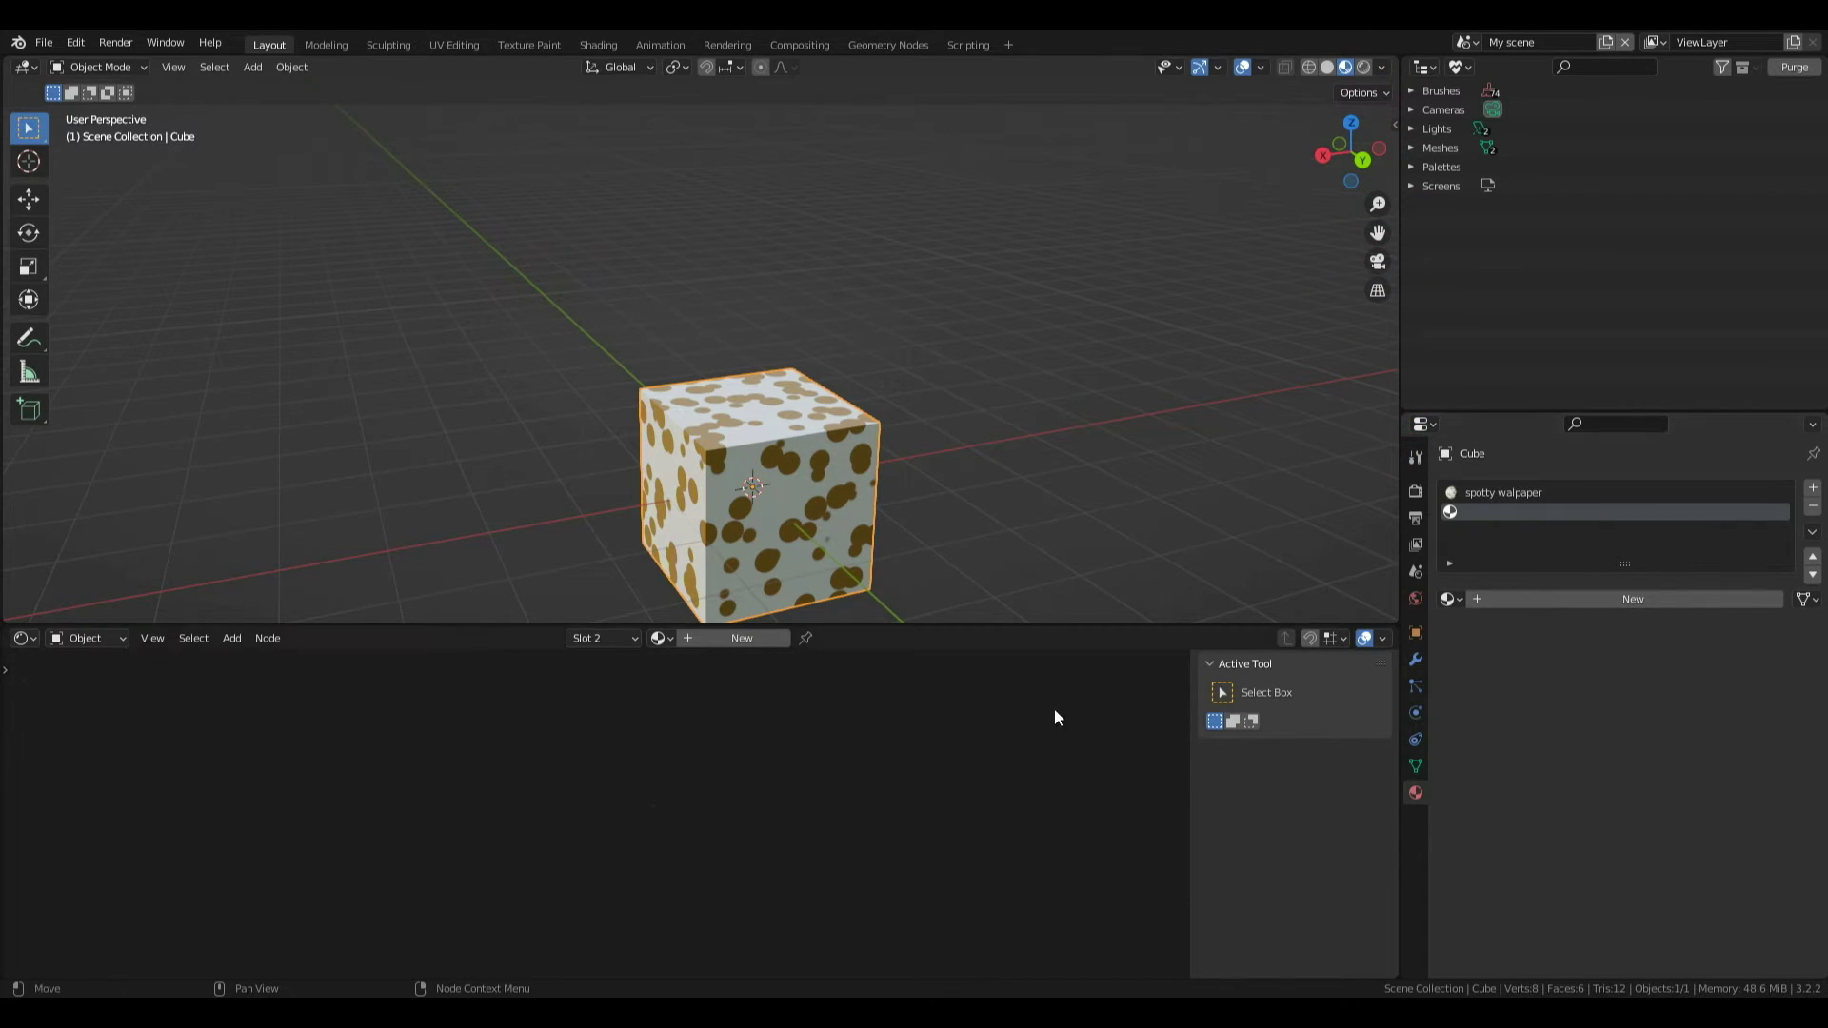
pyautogui.click(1618, 597)
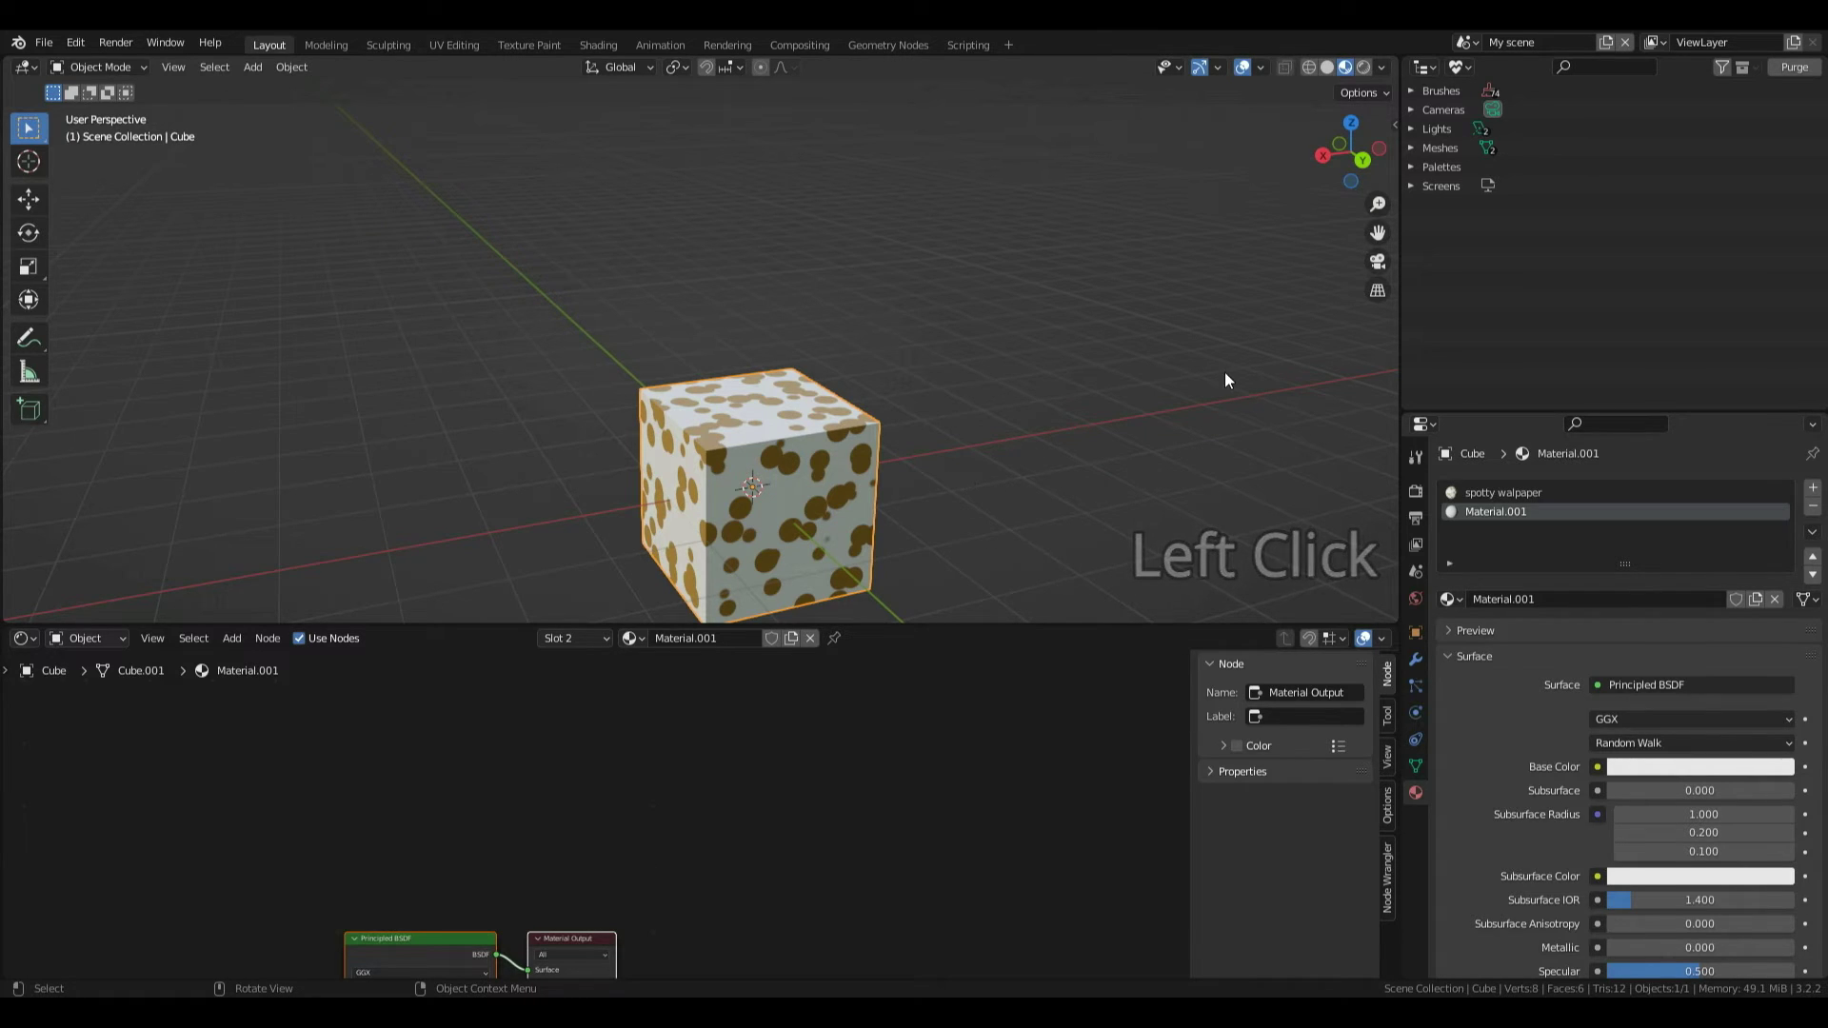
pyautogui.moveTo(1334, 145); pyautogui.dragTo(1254, 150)
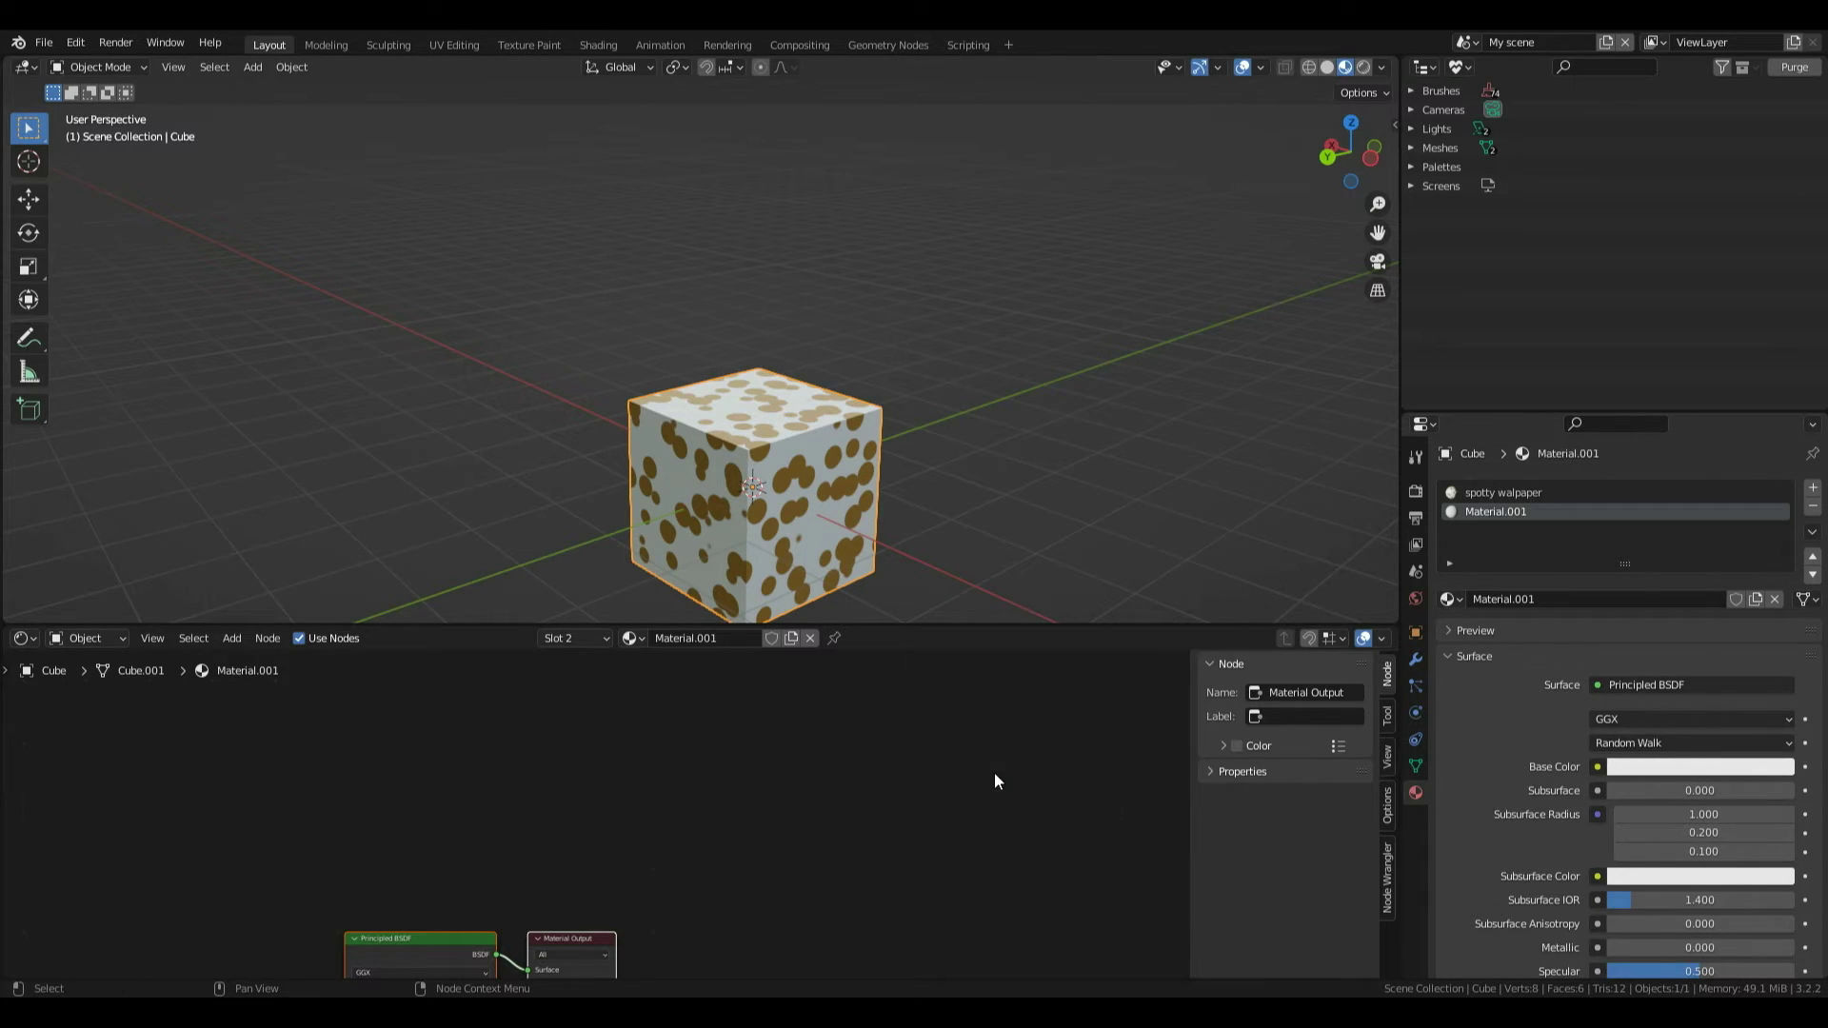
pyautogui.moveTo(1186, 690); pyautogui.dragTo(1185, 724)
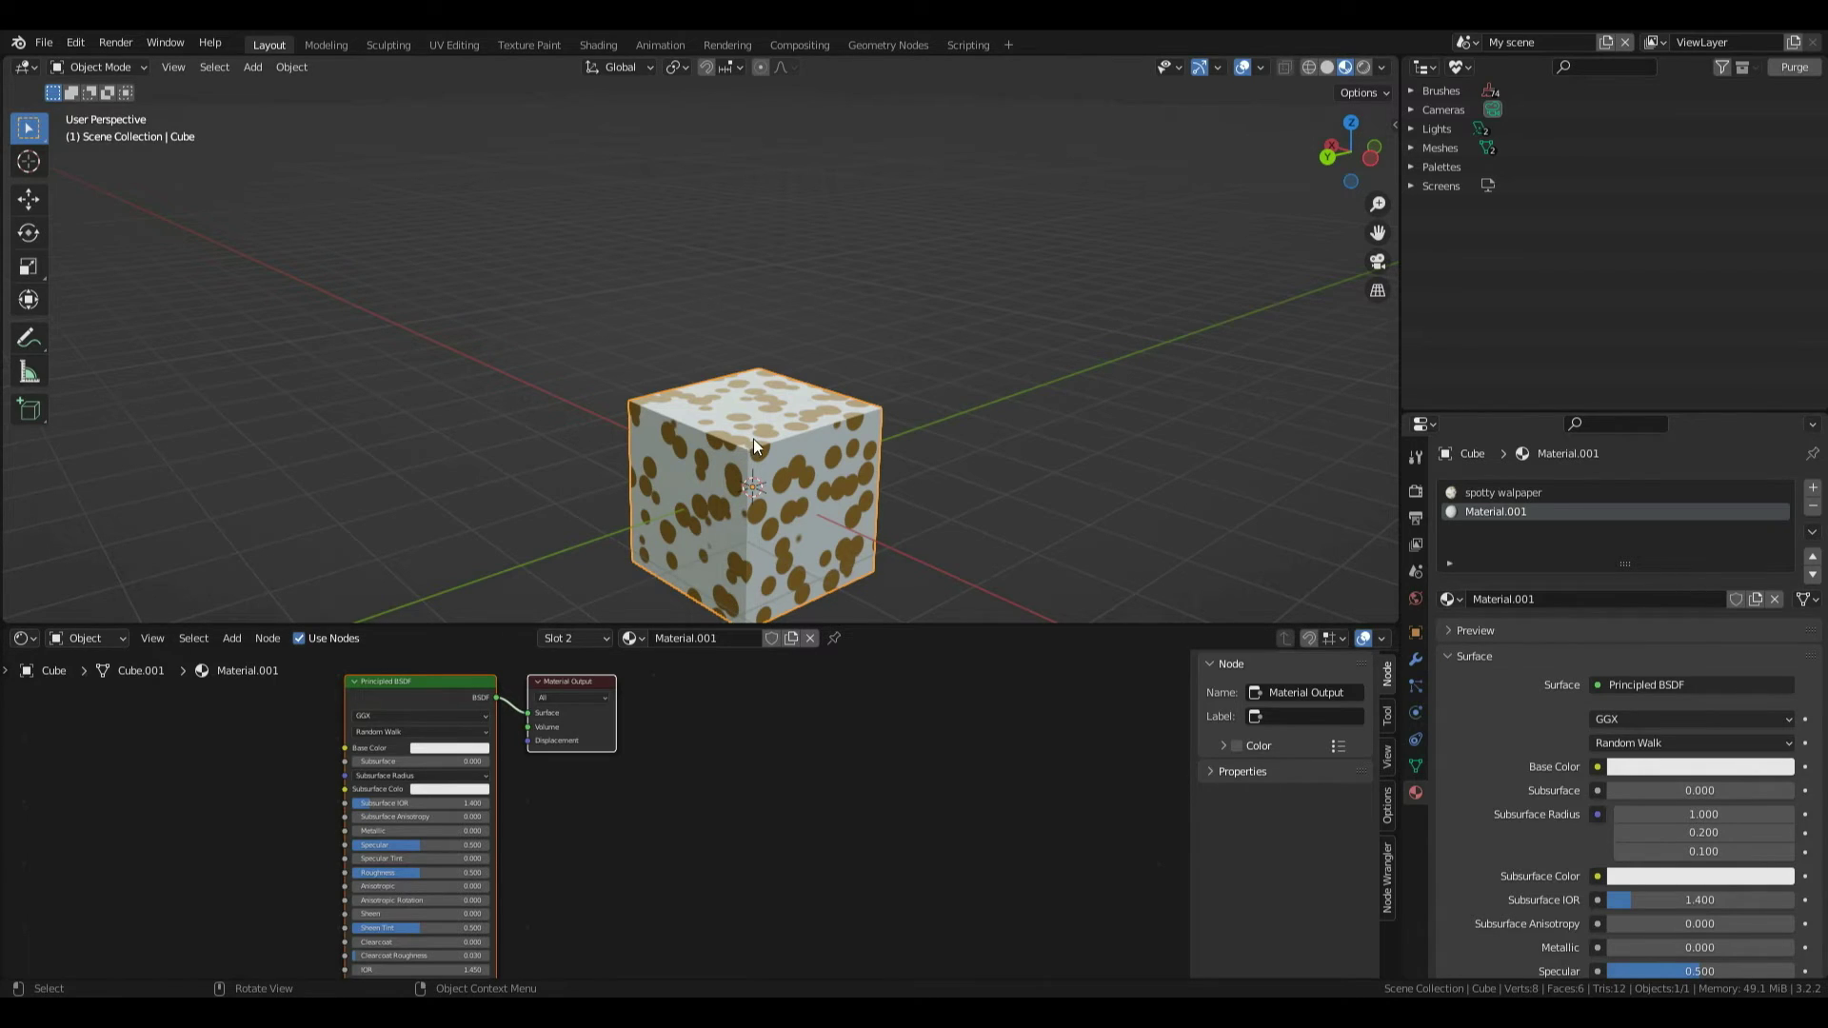
# In Edit Mode, assign the Material.001 slot to the cube's right face.
pyautogui.press('Tab')
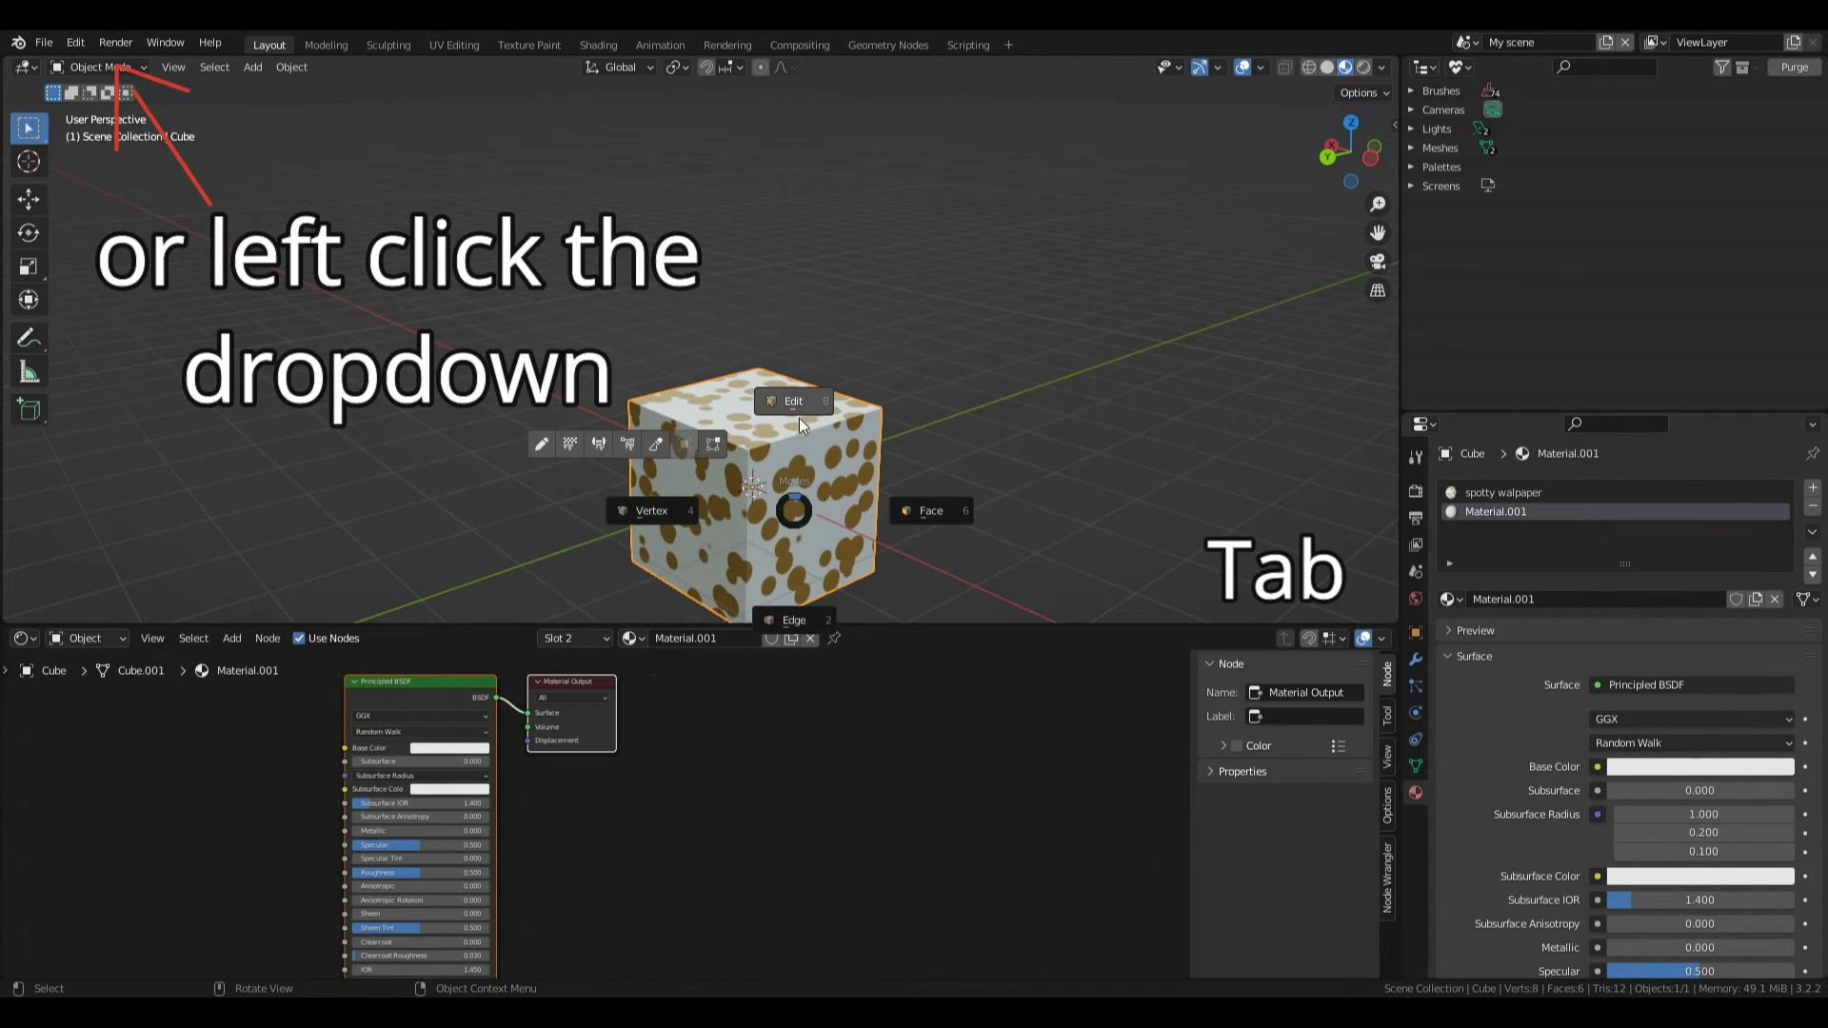
pyautogui.click(816, 423)
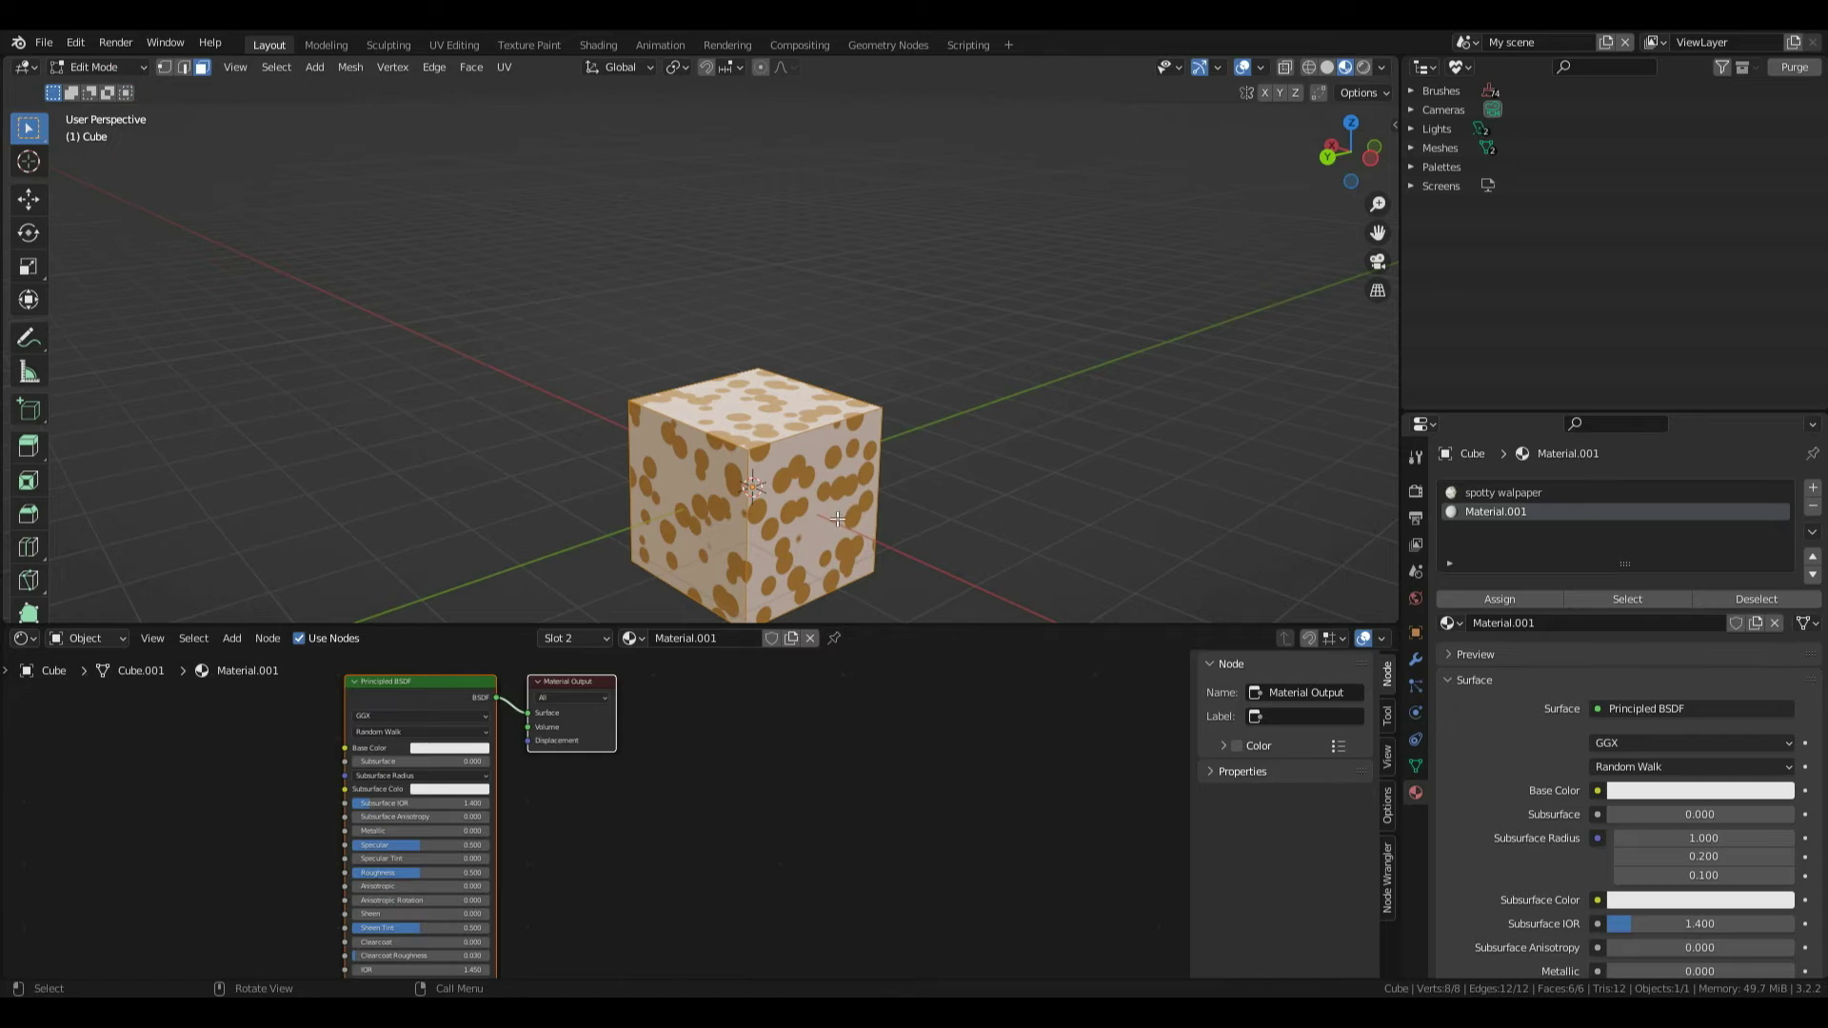
pyautogui.click(990, 422)
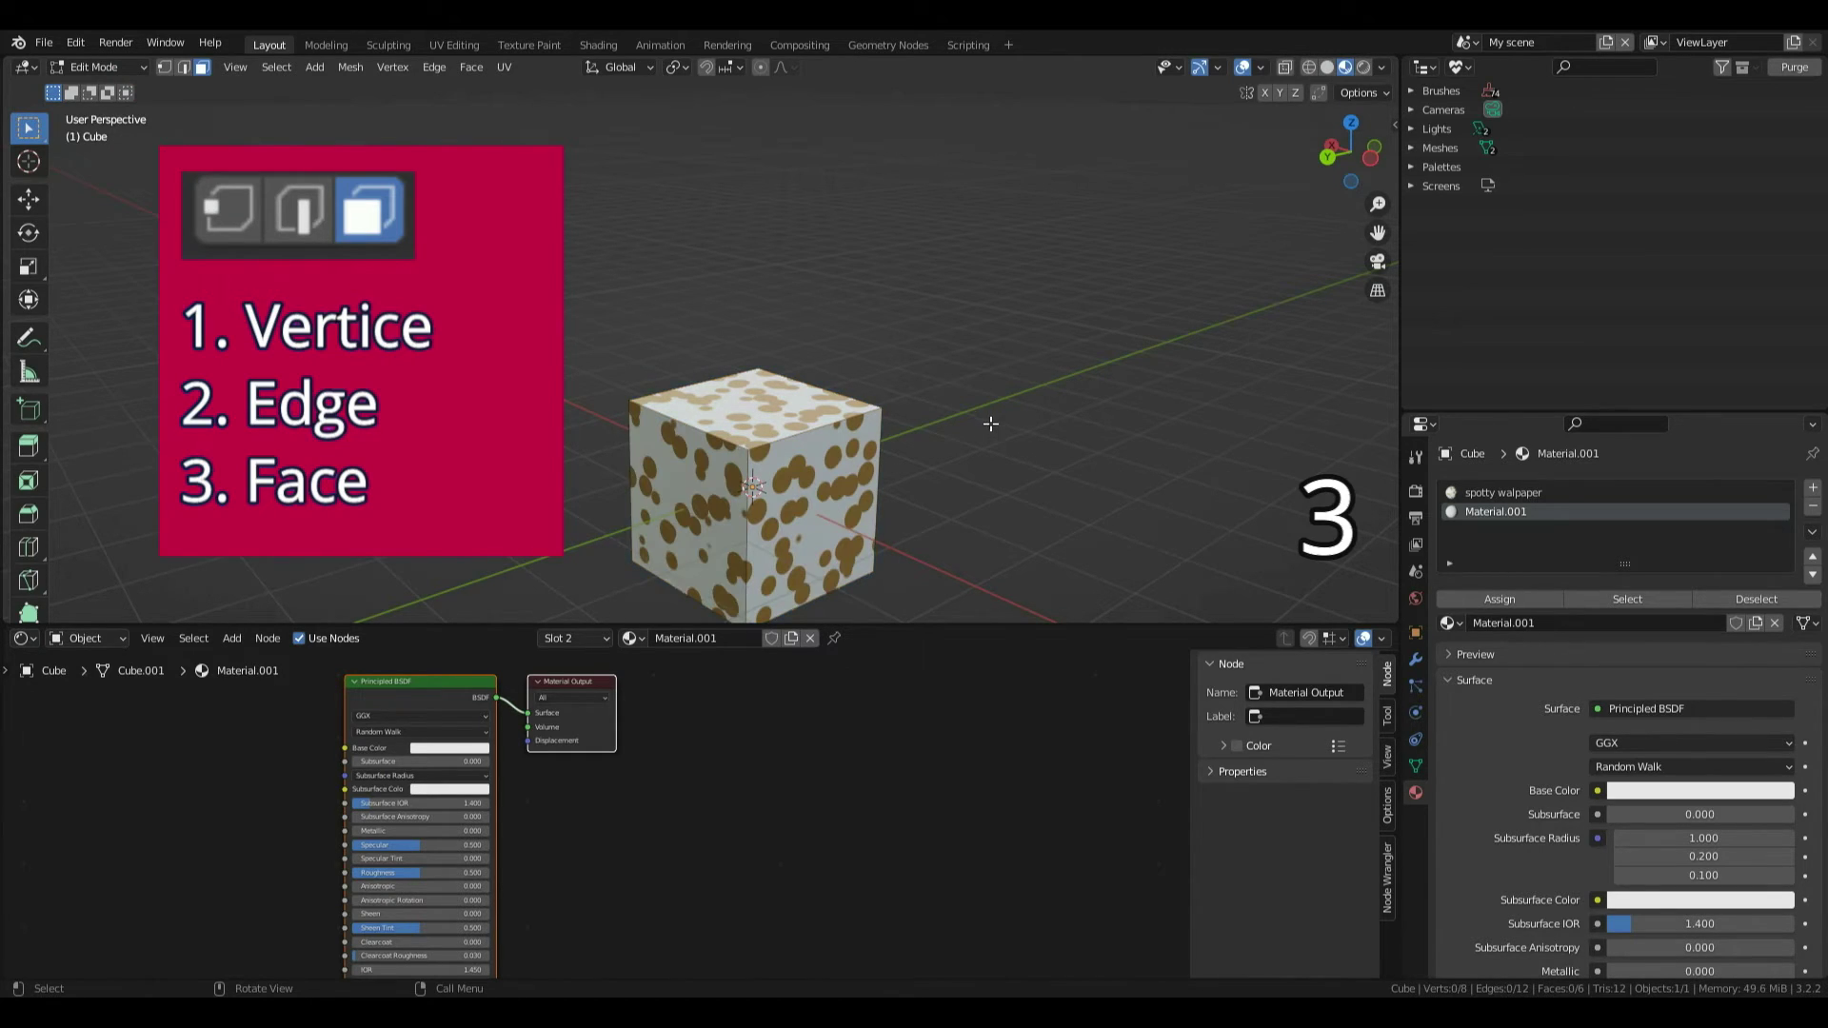
pyautogui.click(779, 395)
pyautogui.click(812, 504)
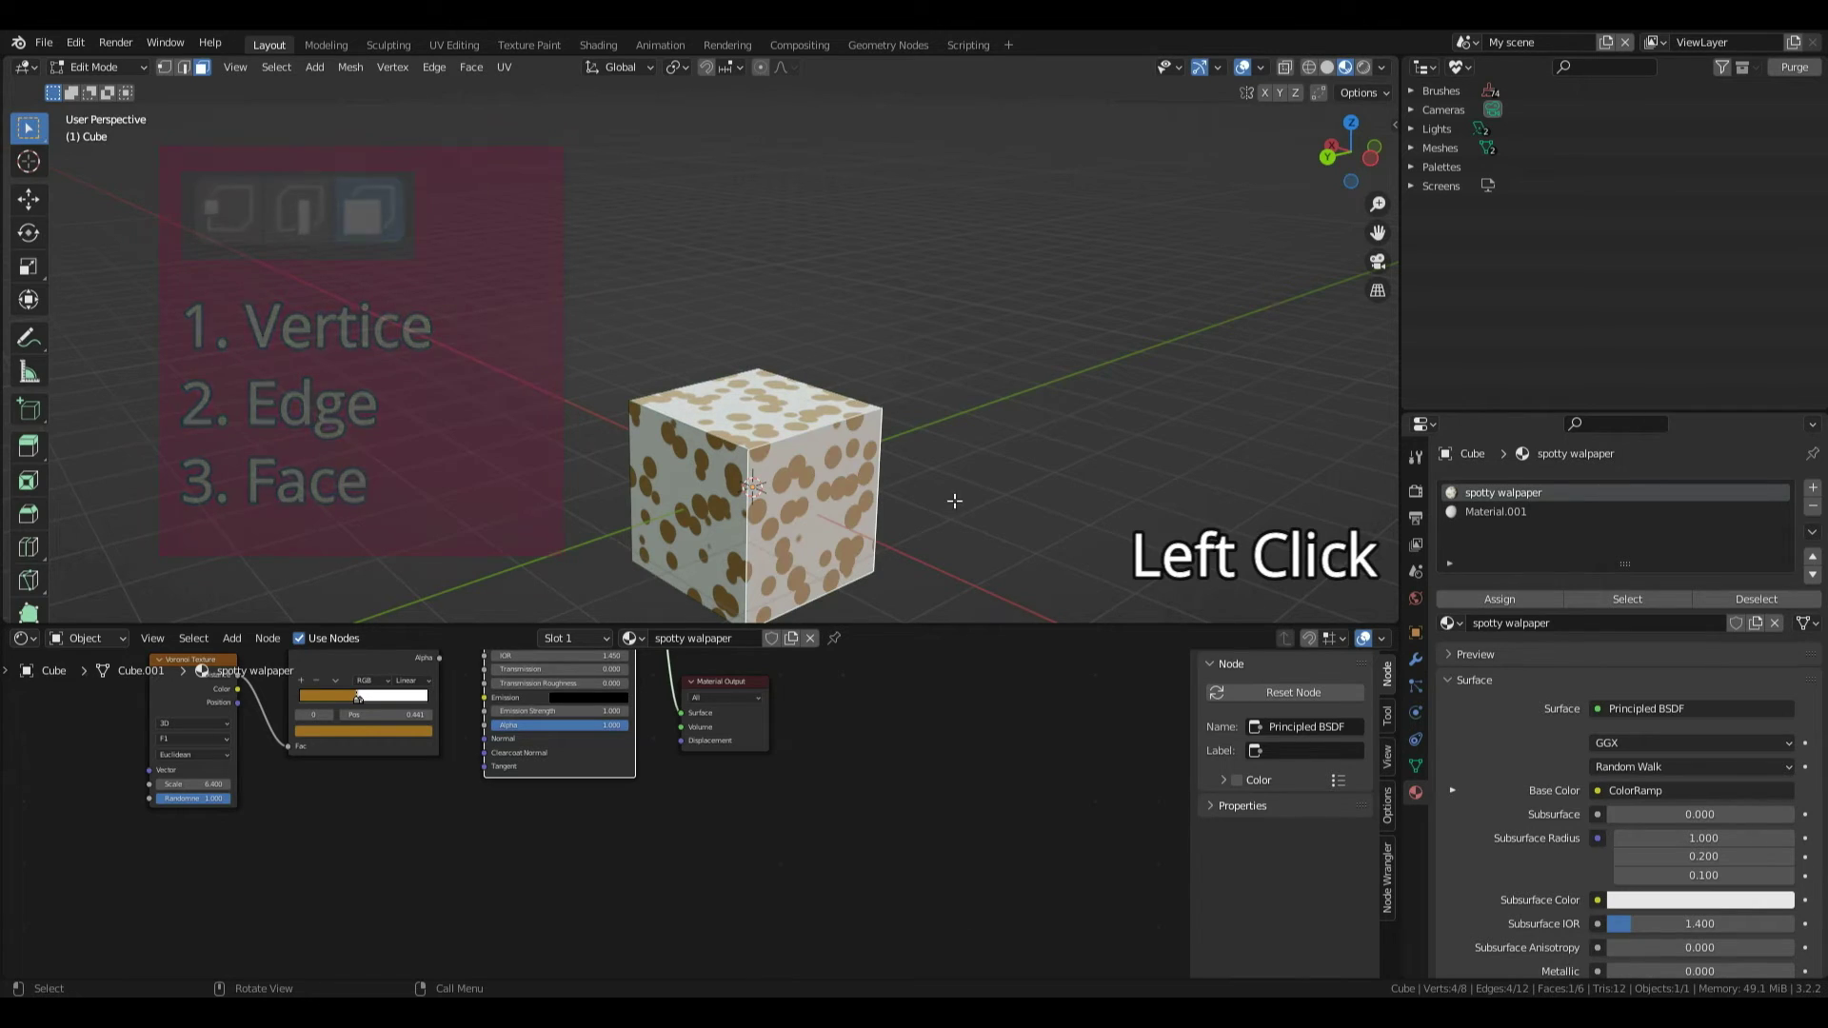
pyautogui.click(1495, 512)
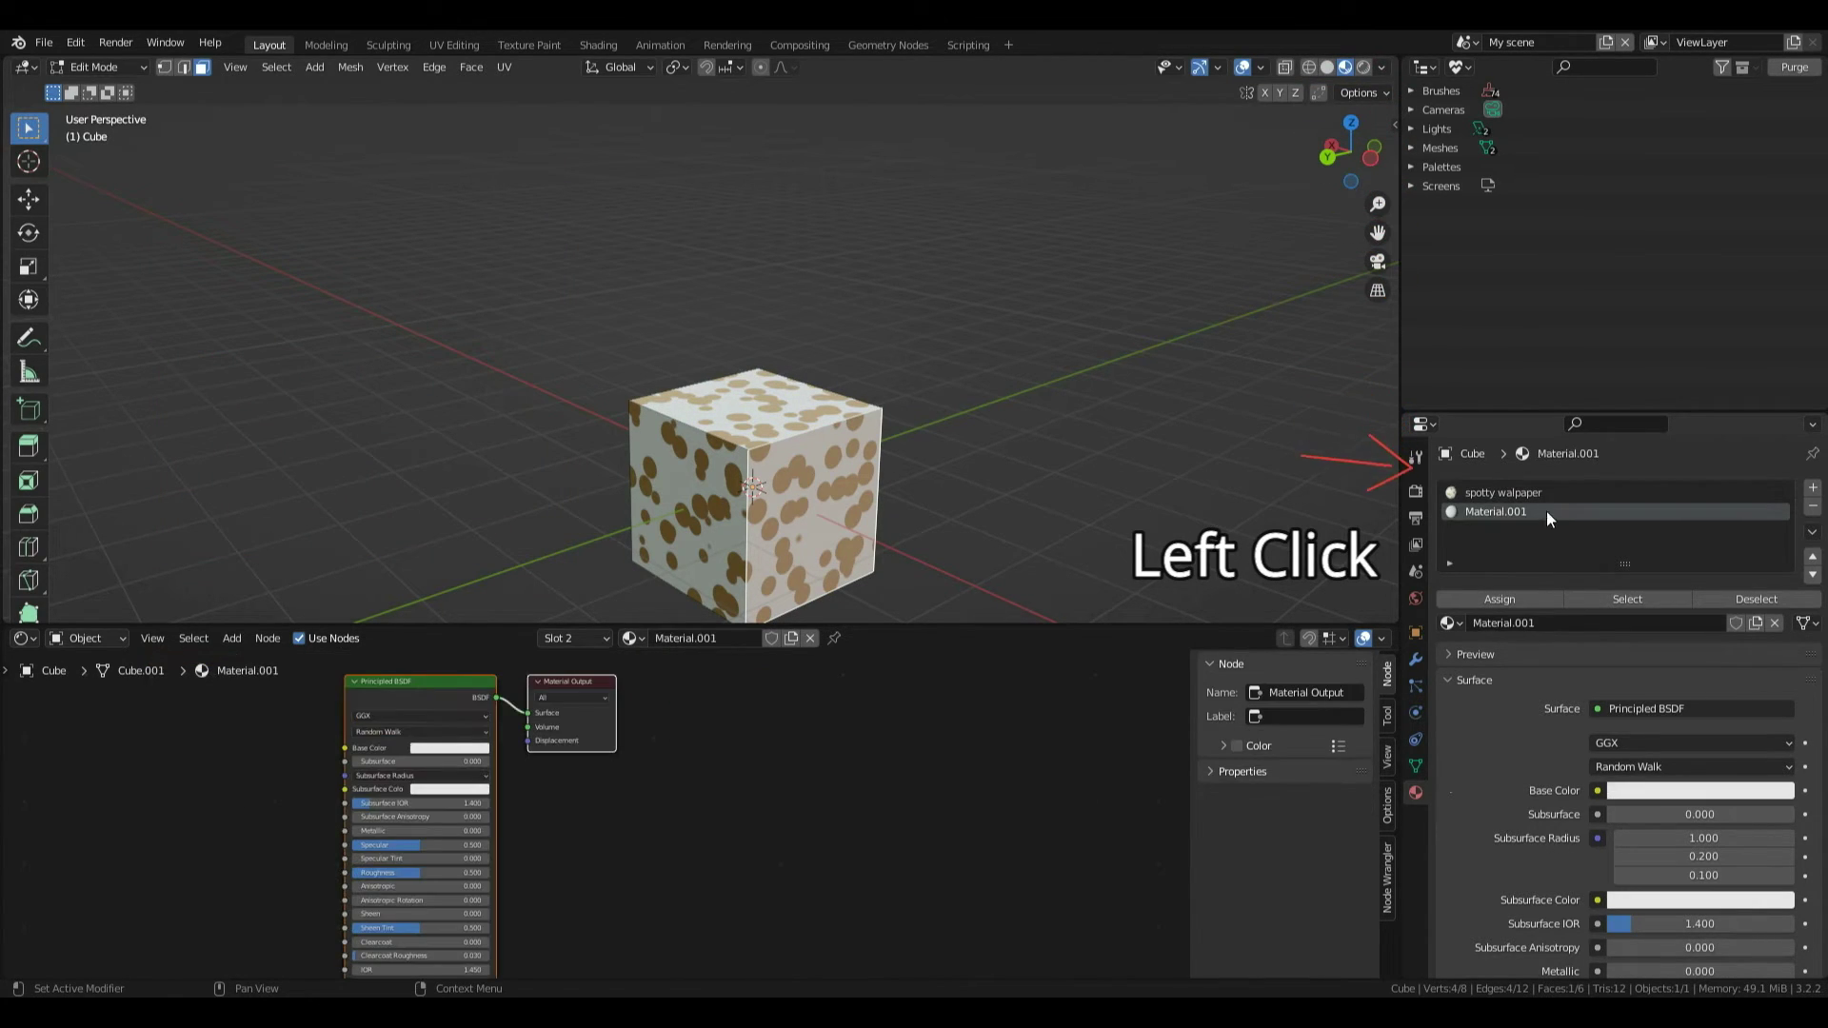
pyautogui.click(1475, 601)
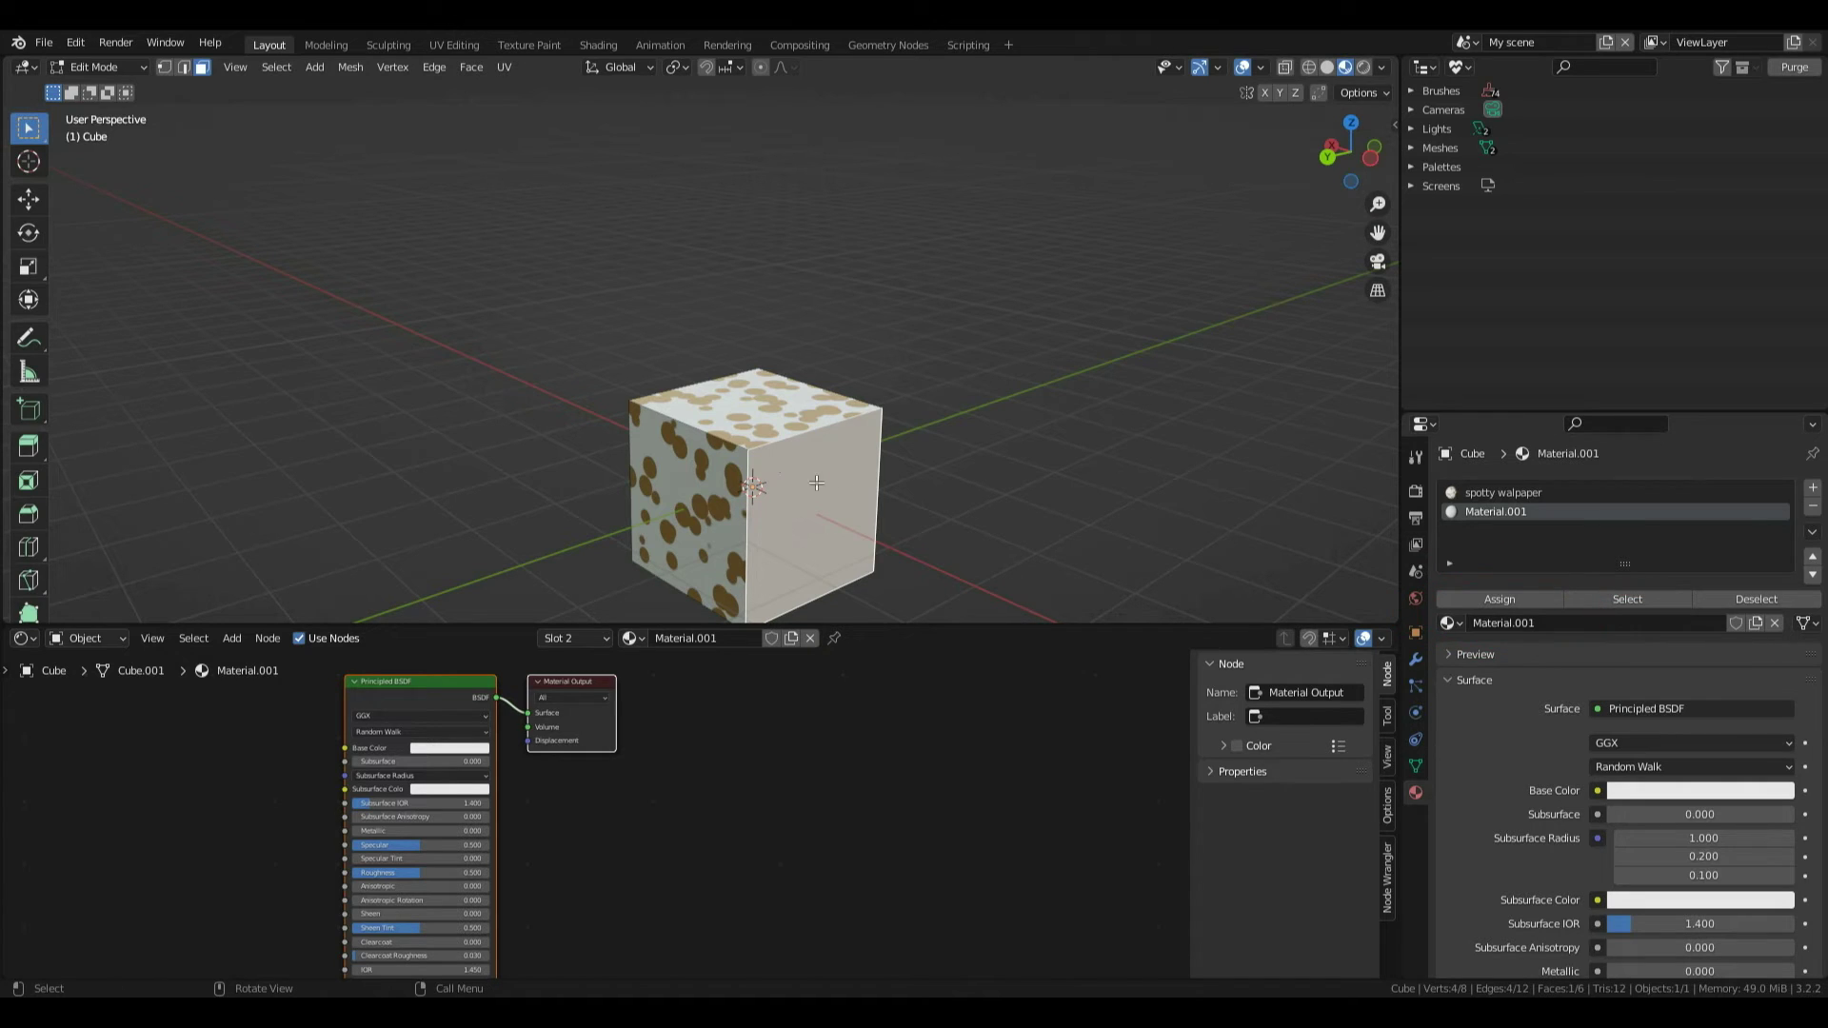
# Leave Edit Mode and return the cube to Object Mode.
pyautogui.moveTo(1350, 152)
pyautogui.mouseDown()
pyautogui.moveTo(1323, 224)
pyautogui.moveTo(1337, 181)
pyautogui.mouseUp()
pyautogui.press('Tab')
pyautogui.hotkey('ctrl', 'Tab')
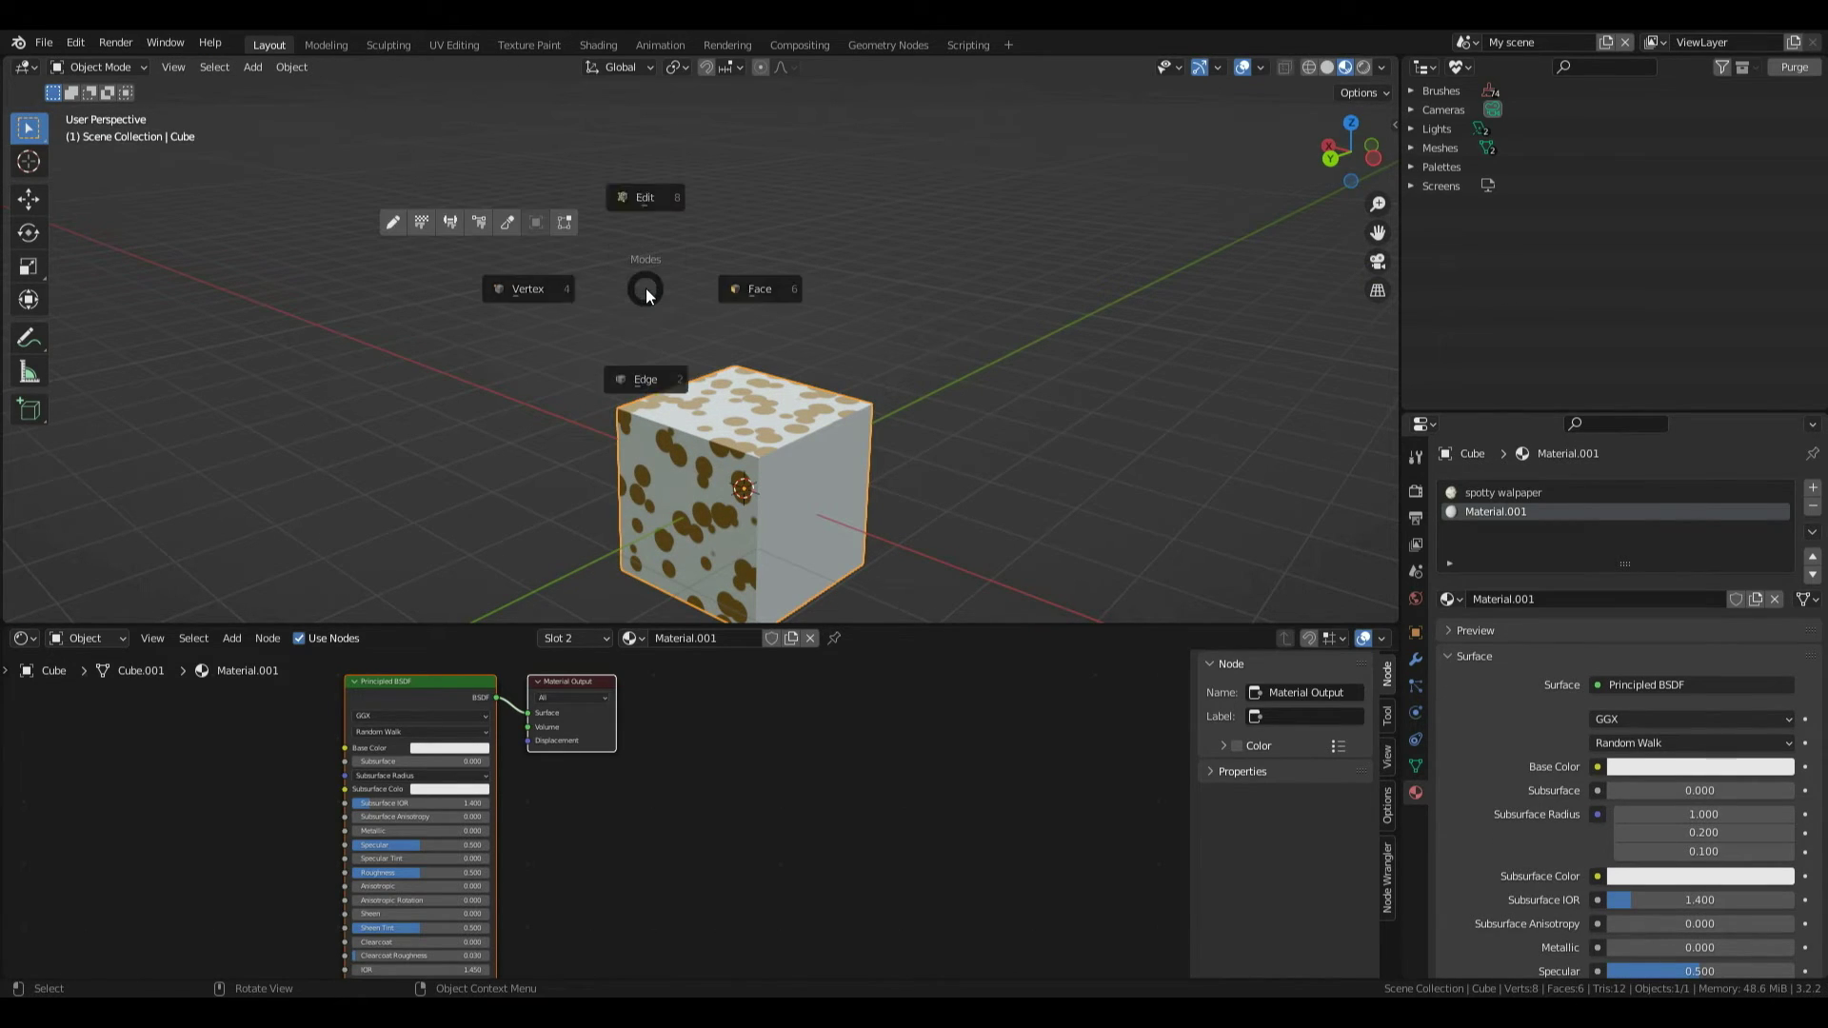
pyautogui.press('Tab')
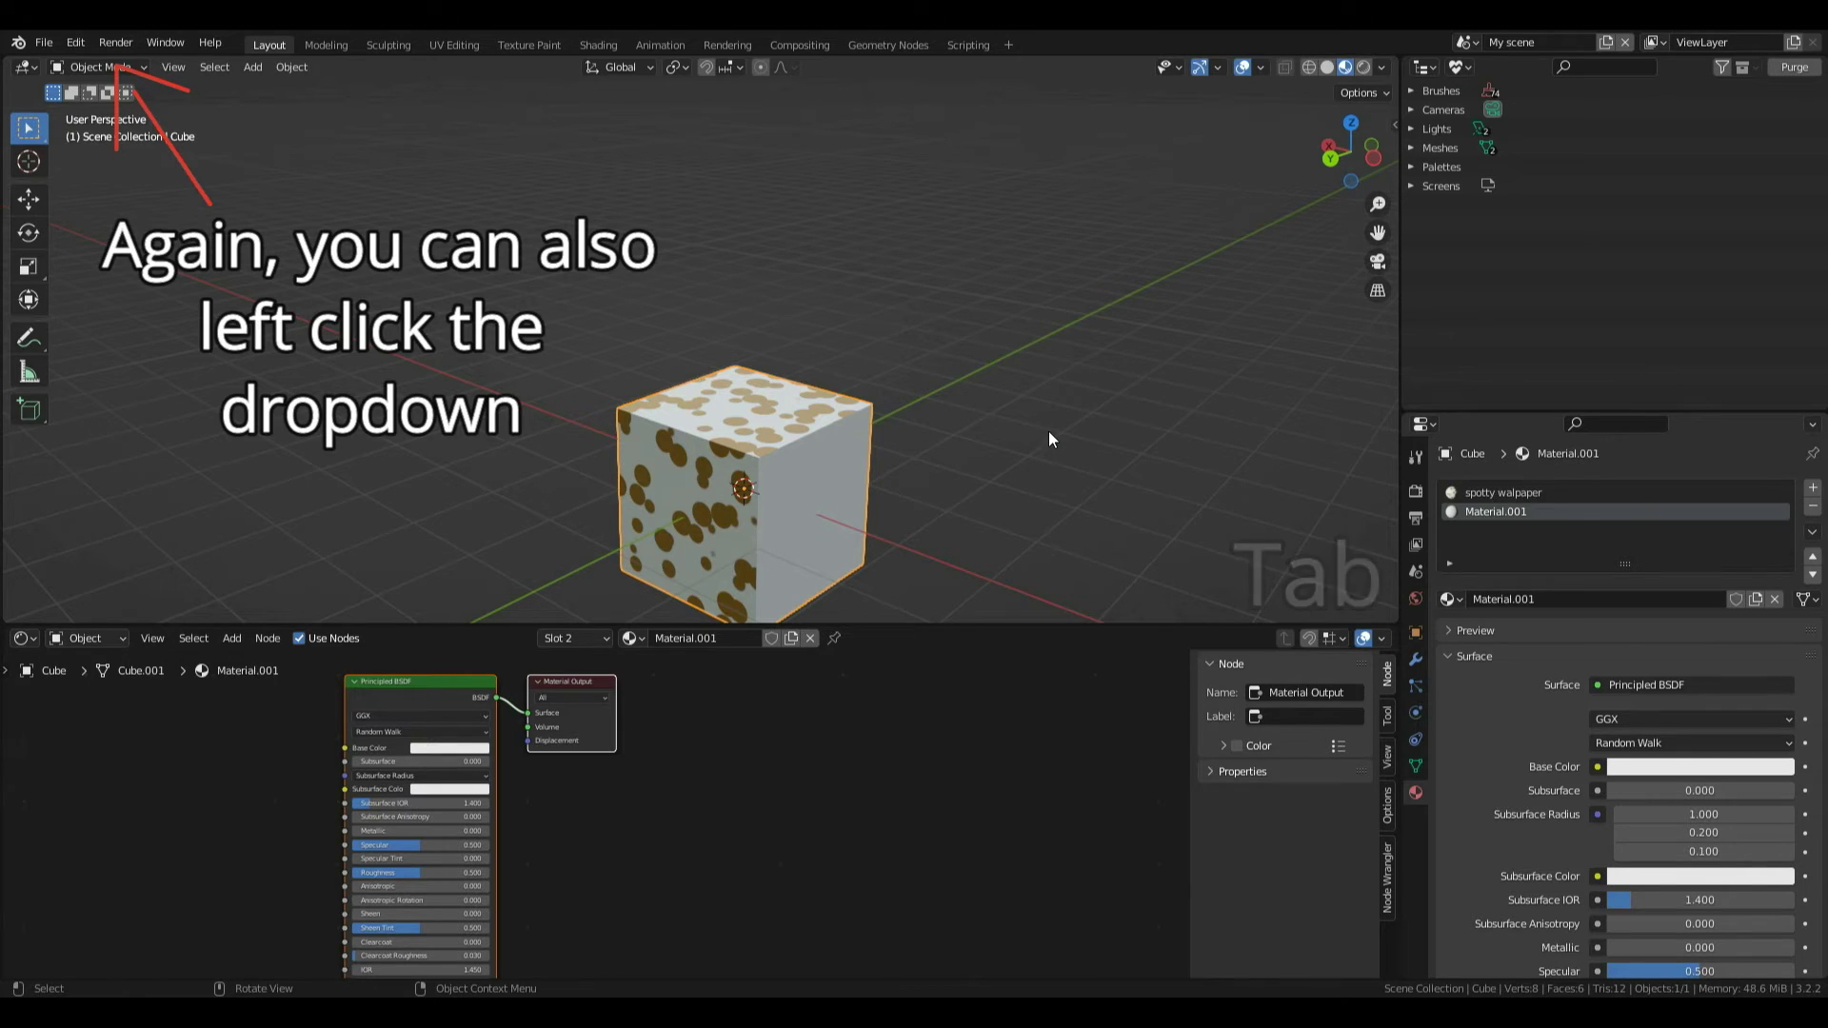
pyautogui.hotkey('ctrl', 'Tab')
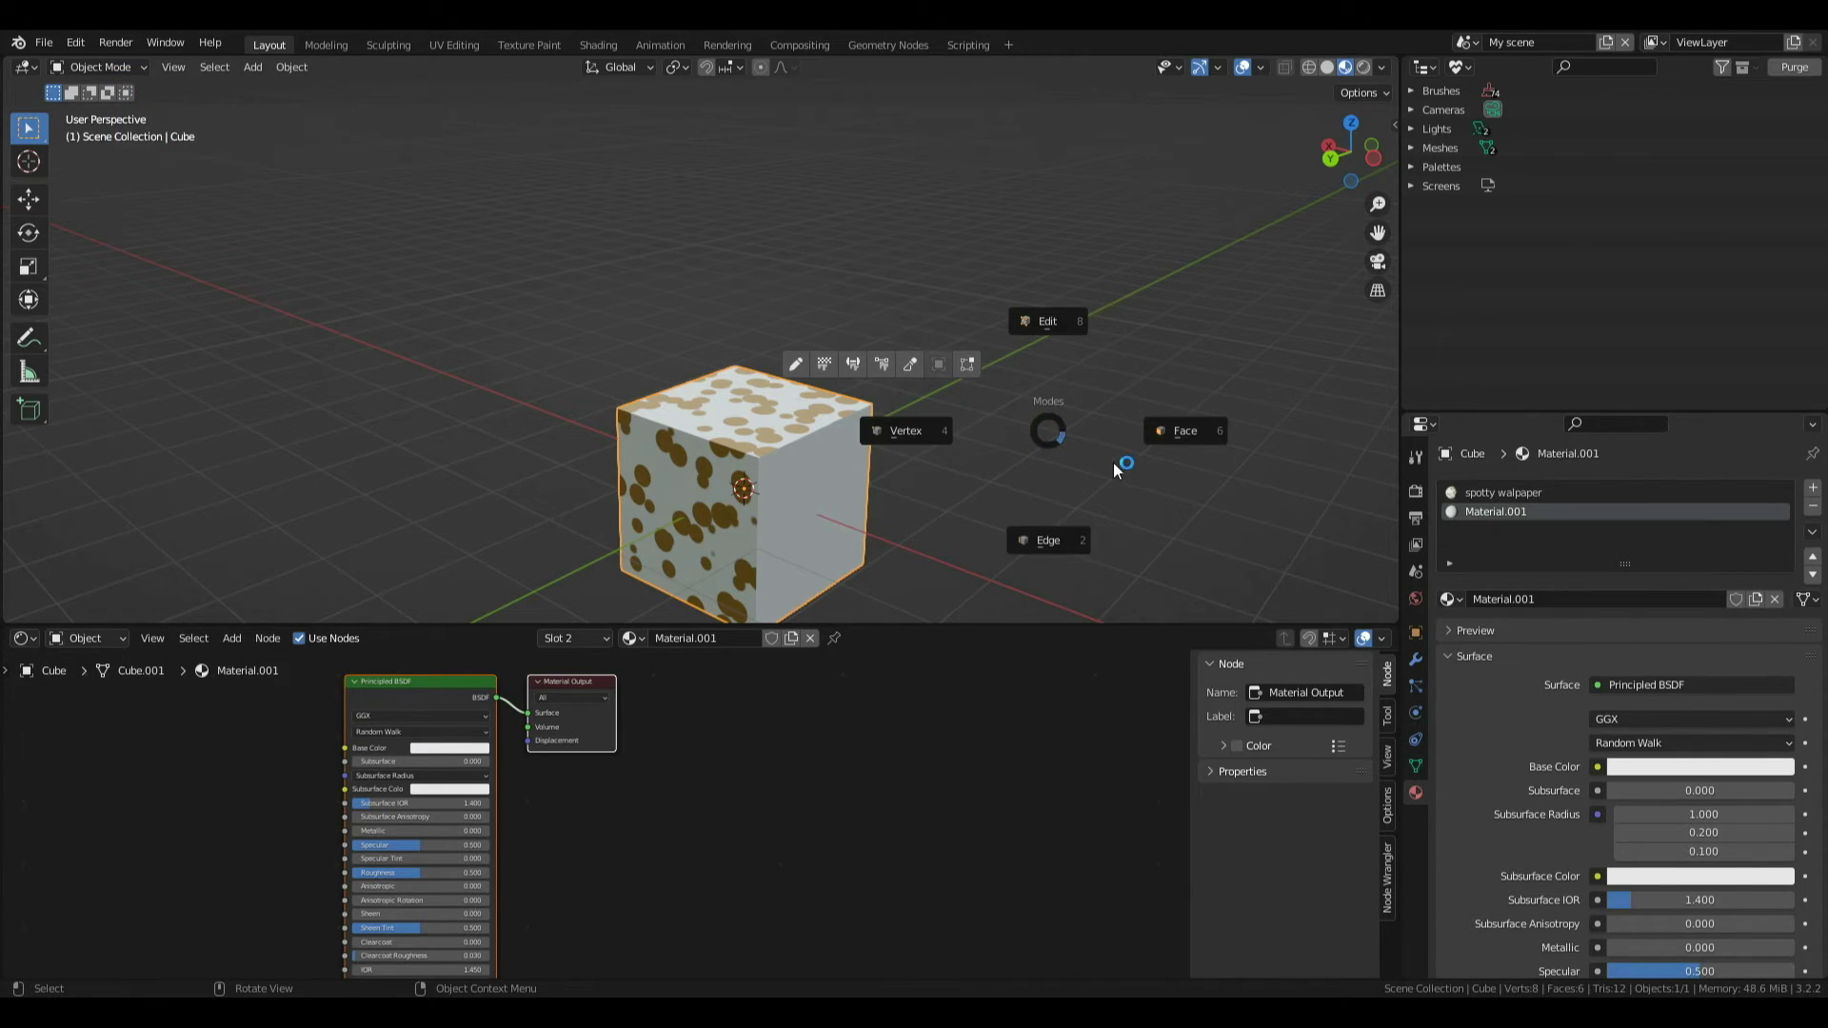
# Copy the gold hex value A07025 from the spotty walpaper ColorRamp's spot stop.
pyautogui.click(1054, 420)
pyautogui.click(1493, 493)
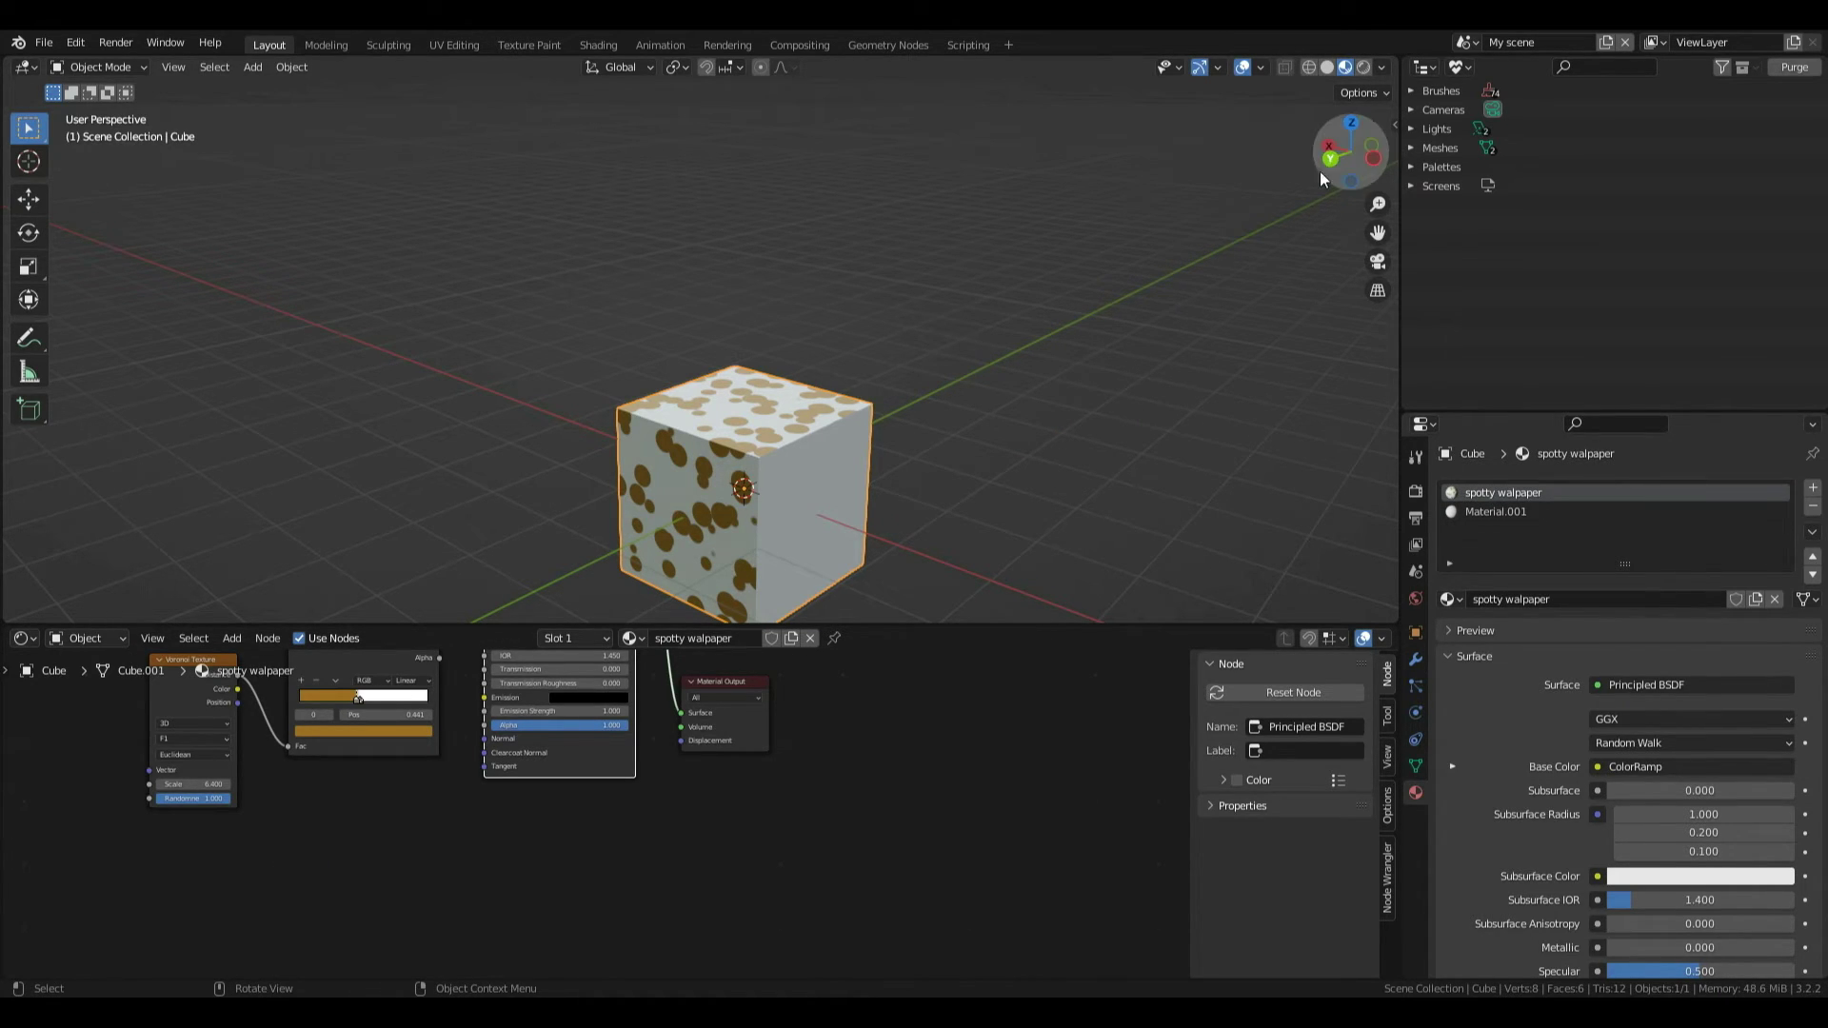
pyautogui.moveTo(1323, 167); pyautogui.dragTo(1437, 195)
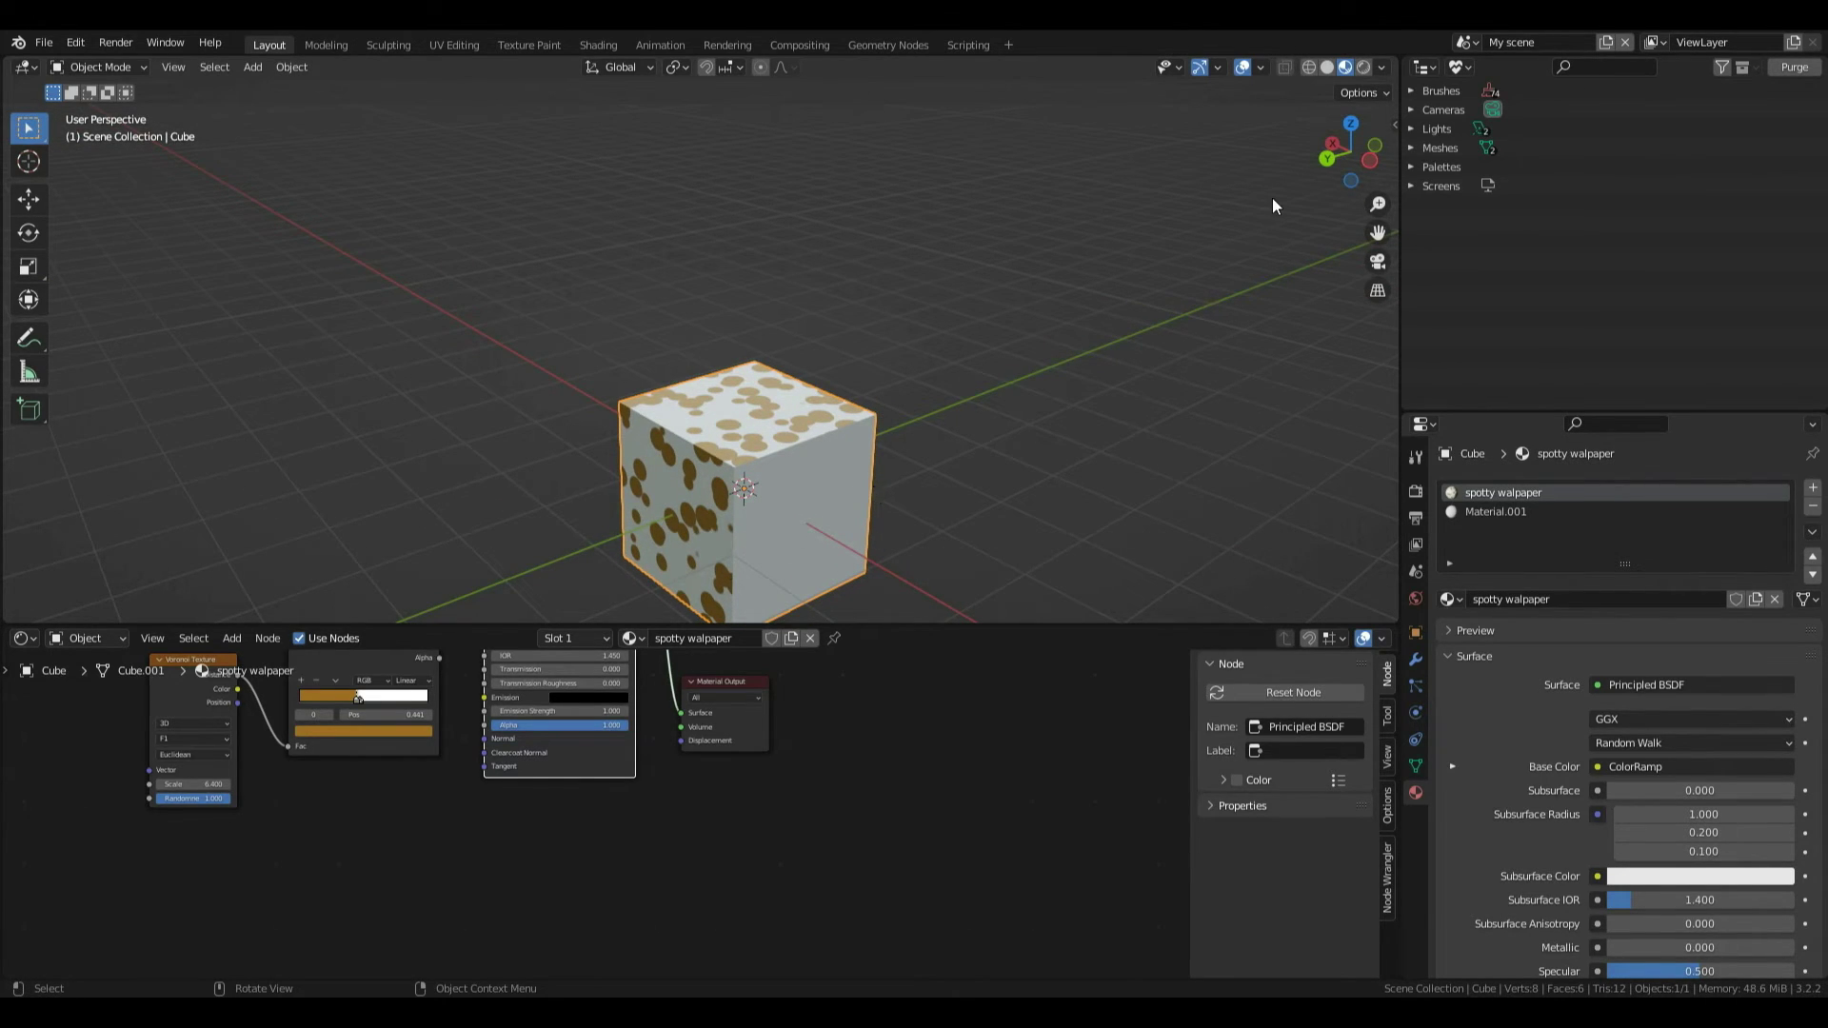
pyautogui.moveTo(1315, 162); pyautogui.dragTo(1399, 172)
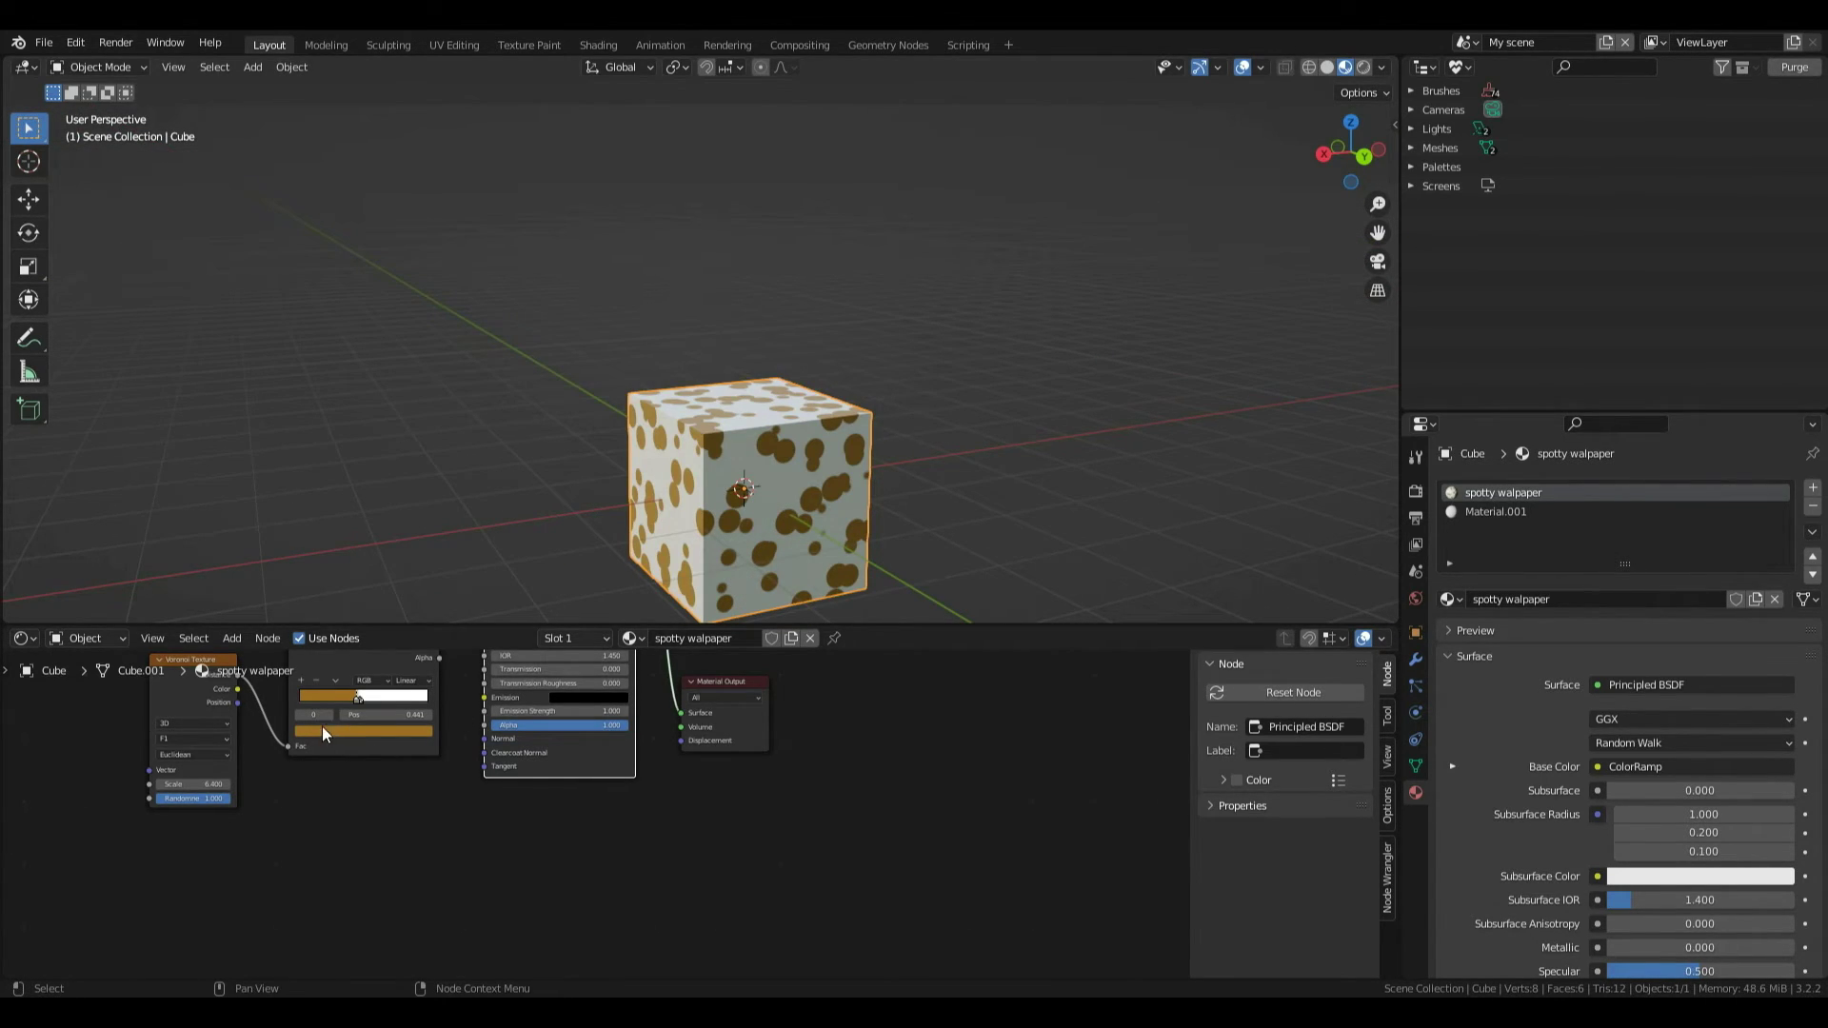
pyautogui.click(356, 700)
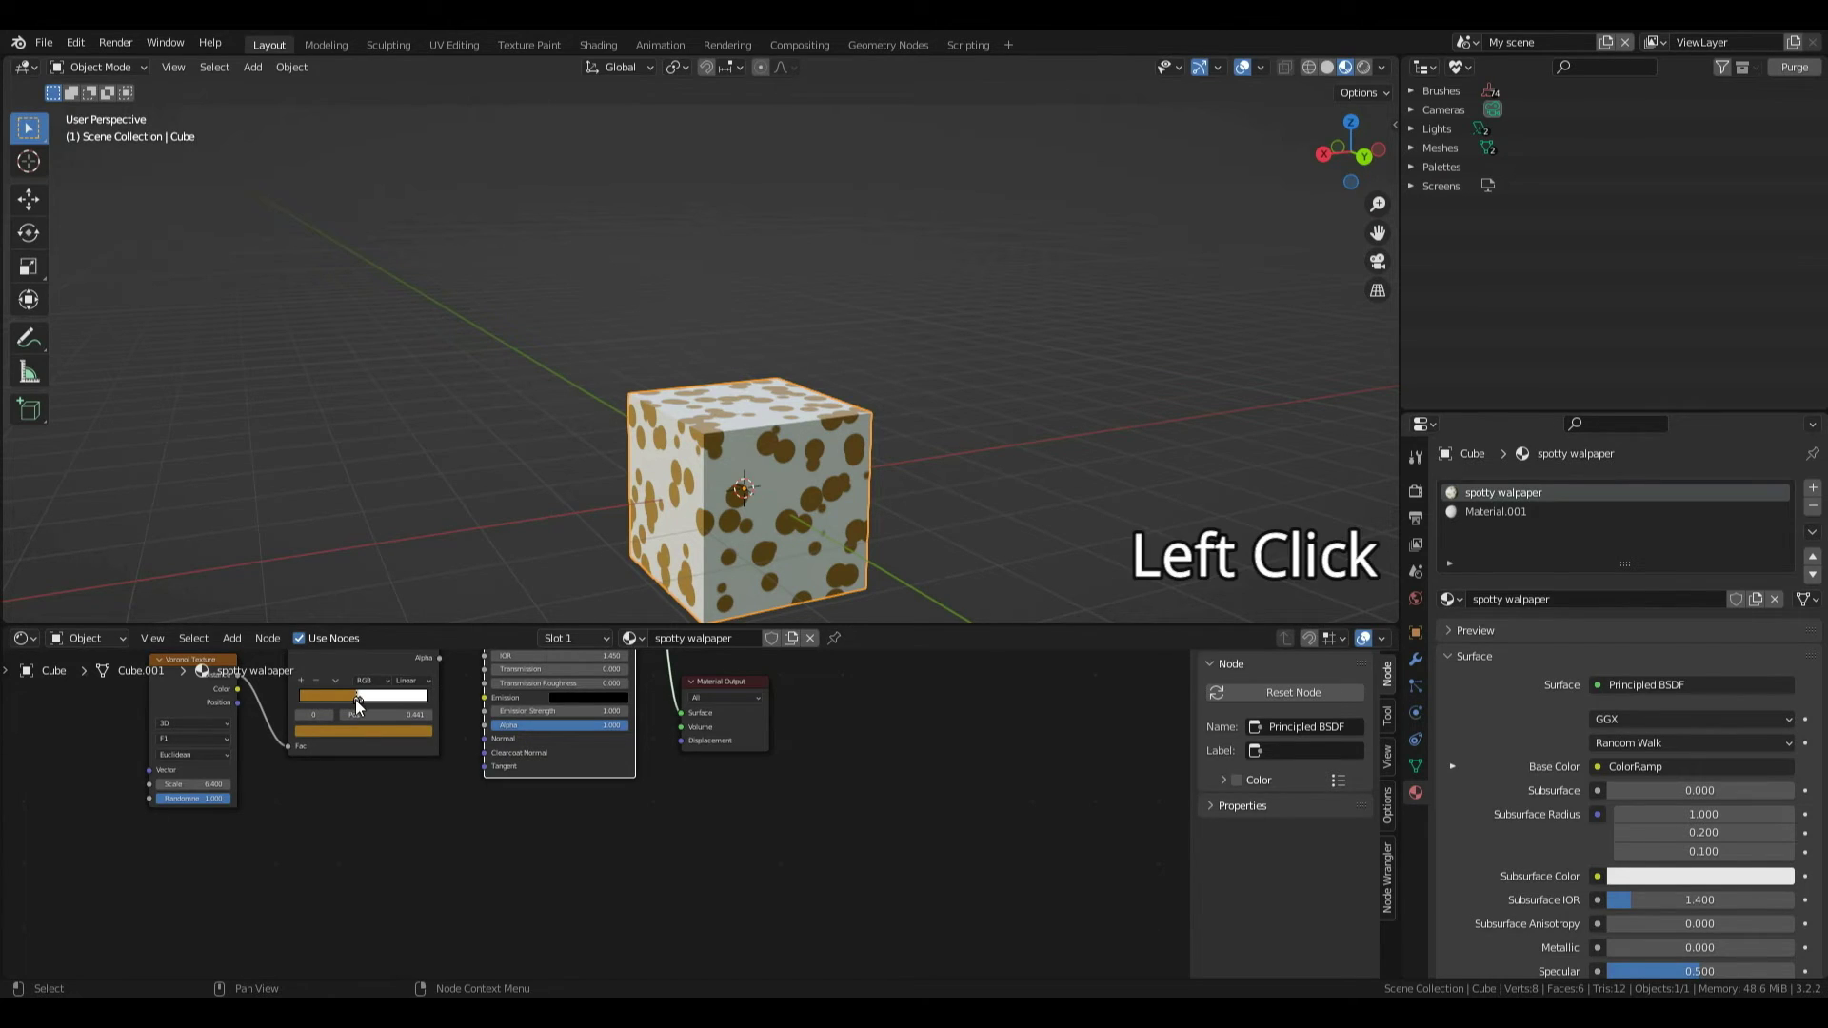
pyautogui.click(351, 732)
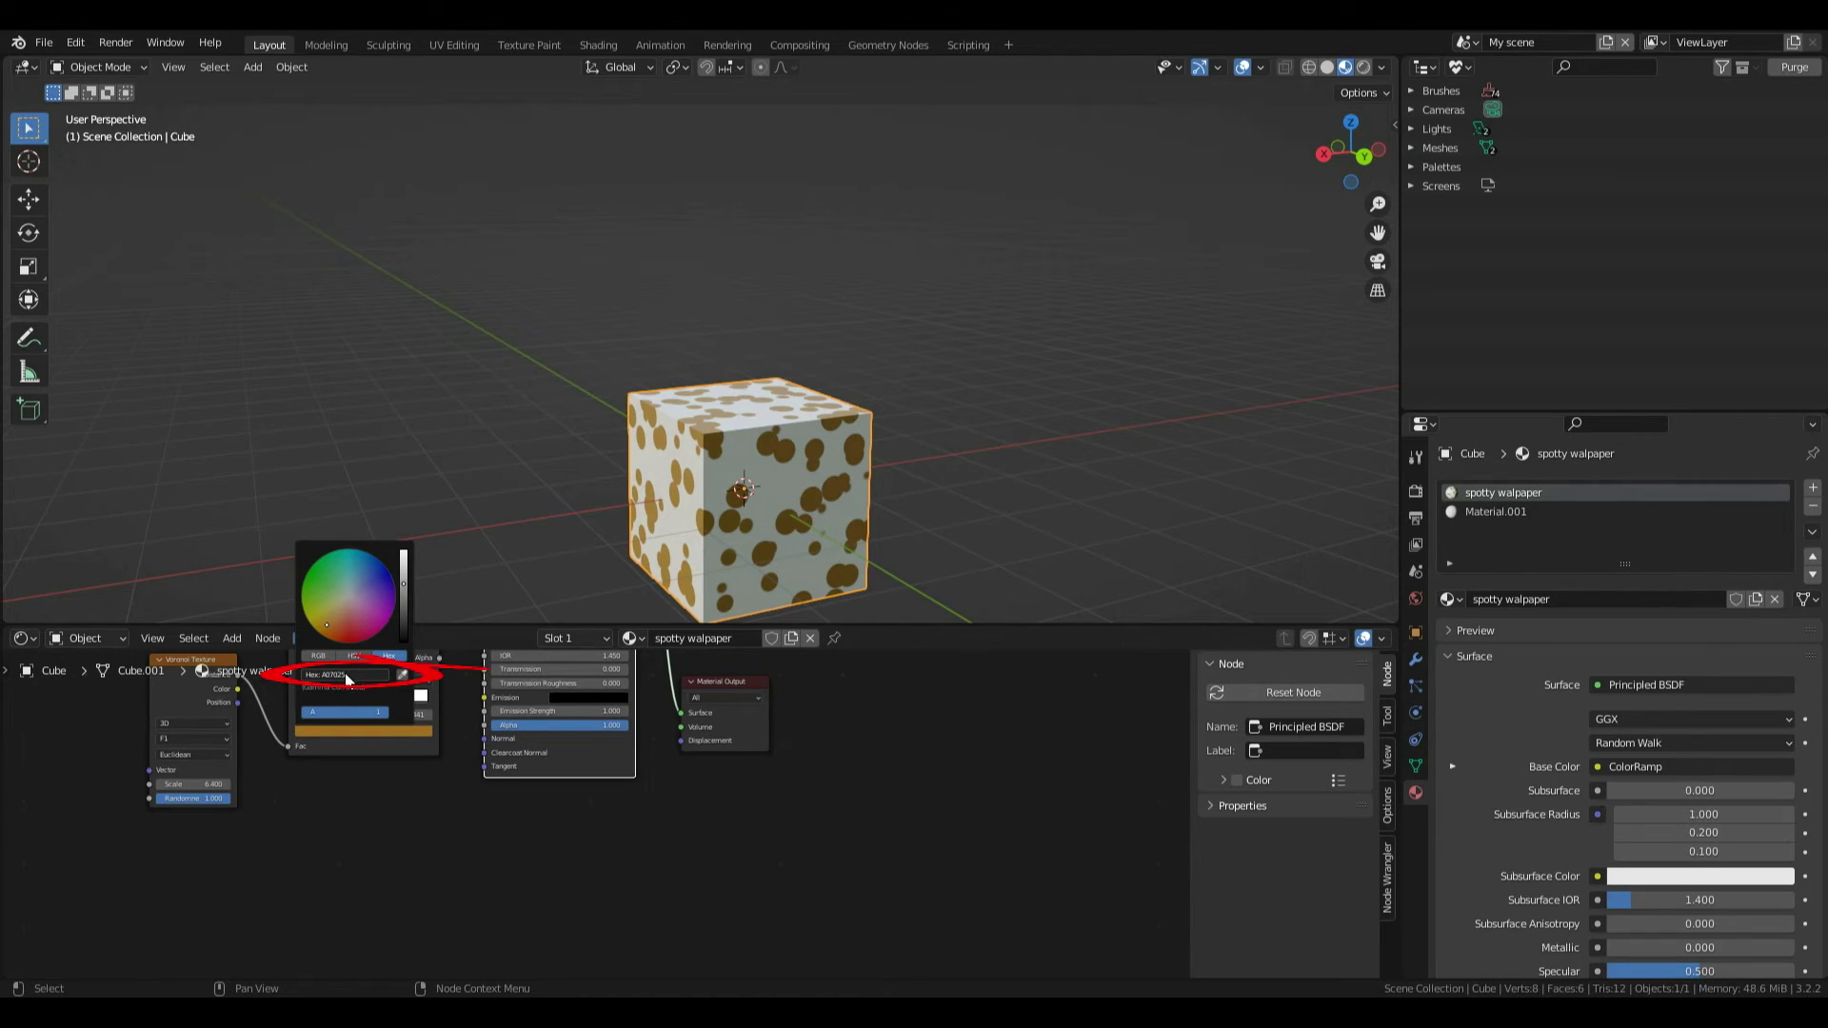
pyautogui.click(348, 675)
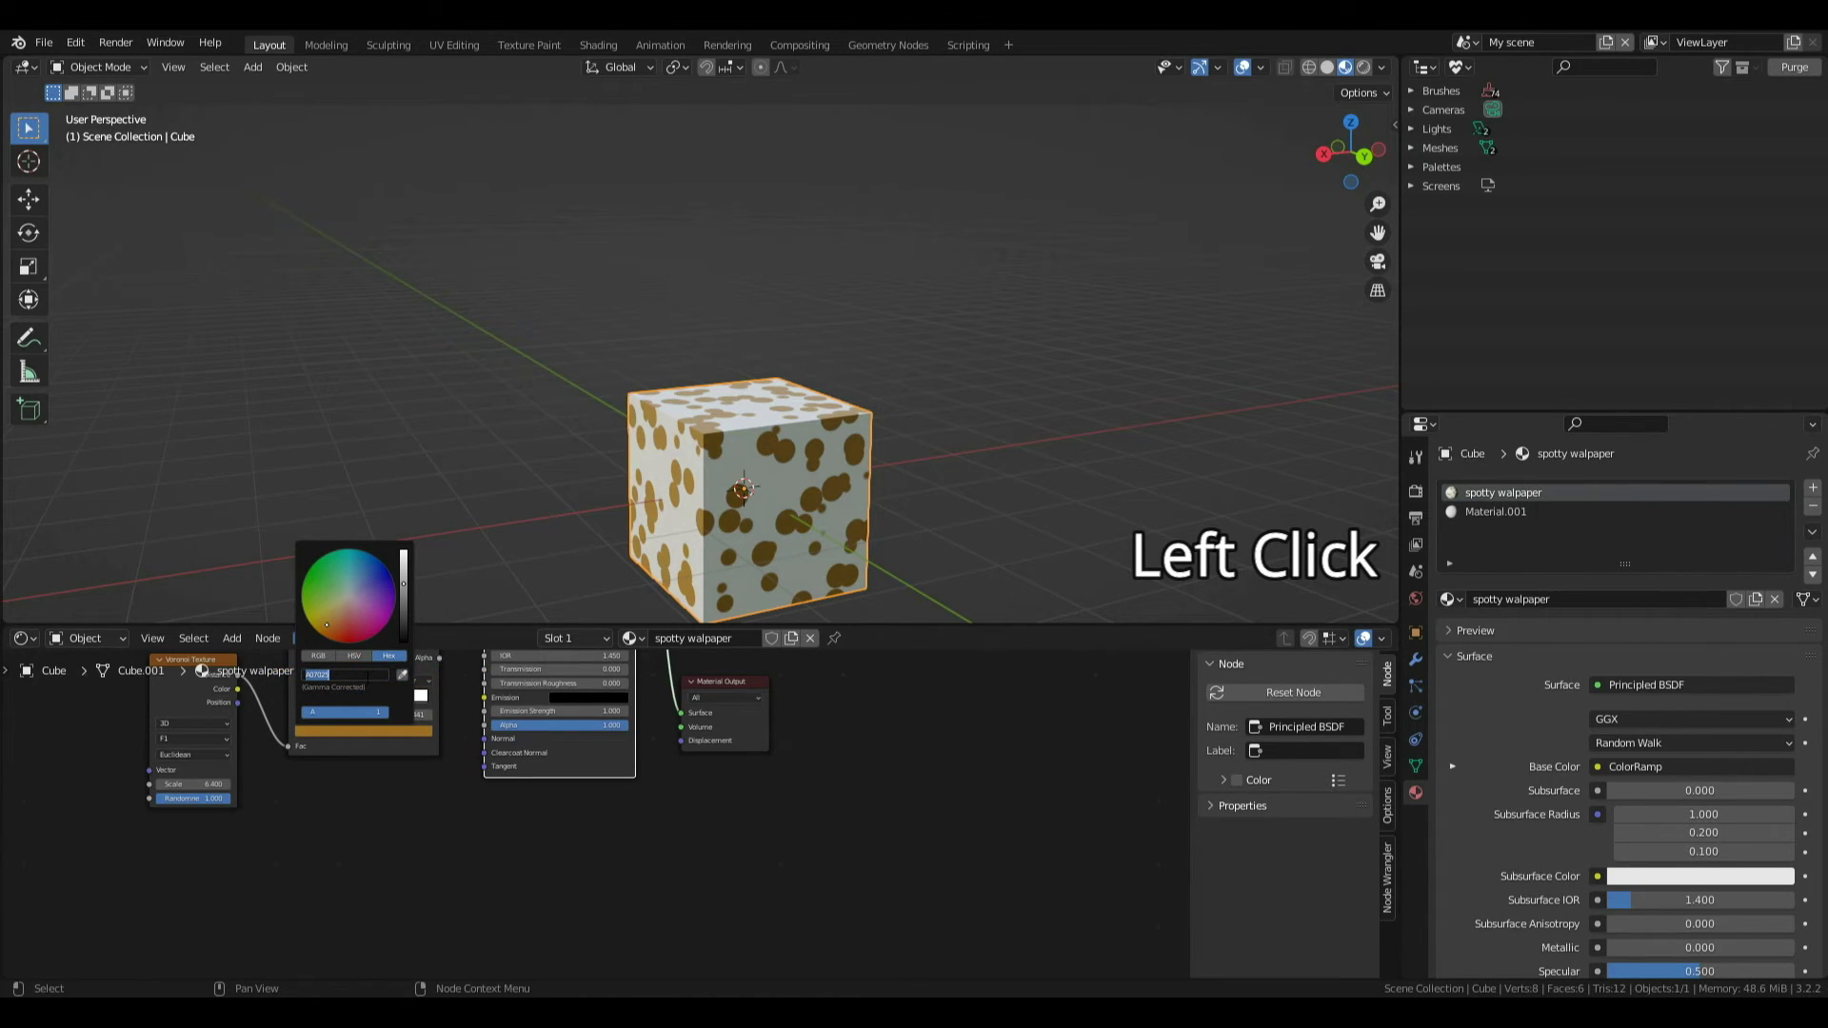
pyautogui.press('ctrl')
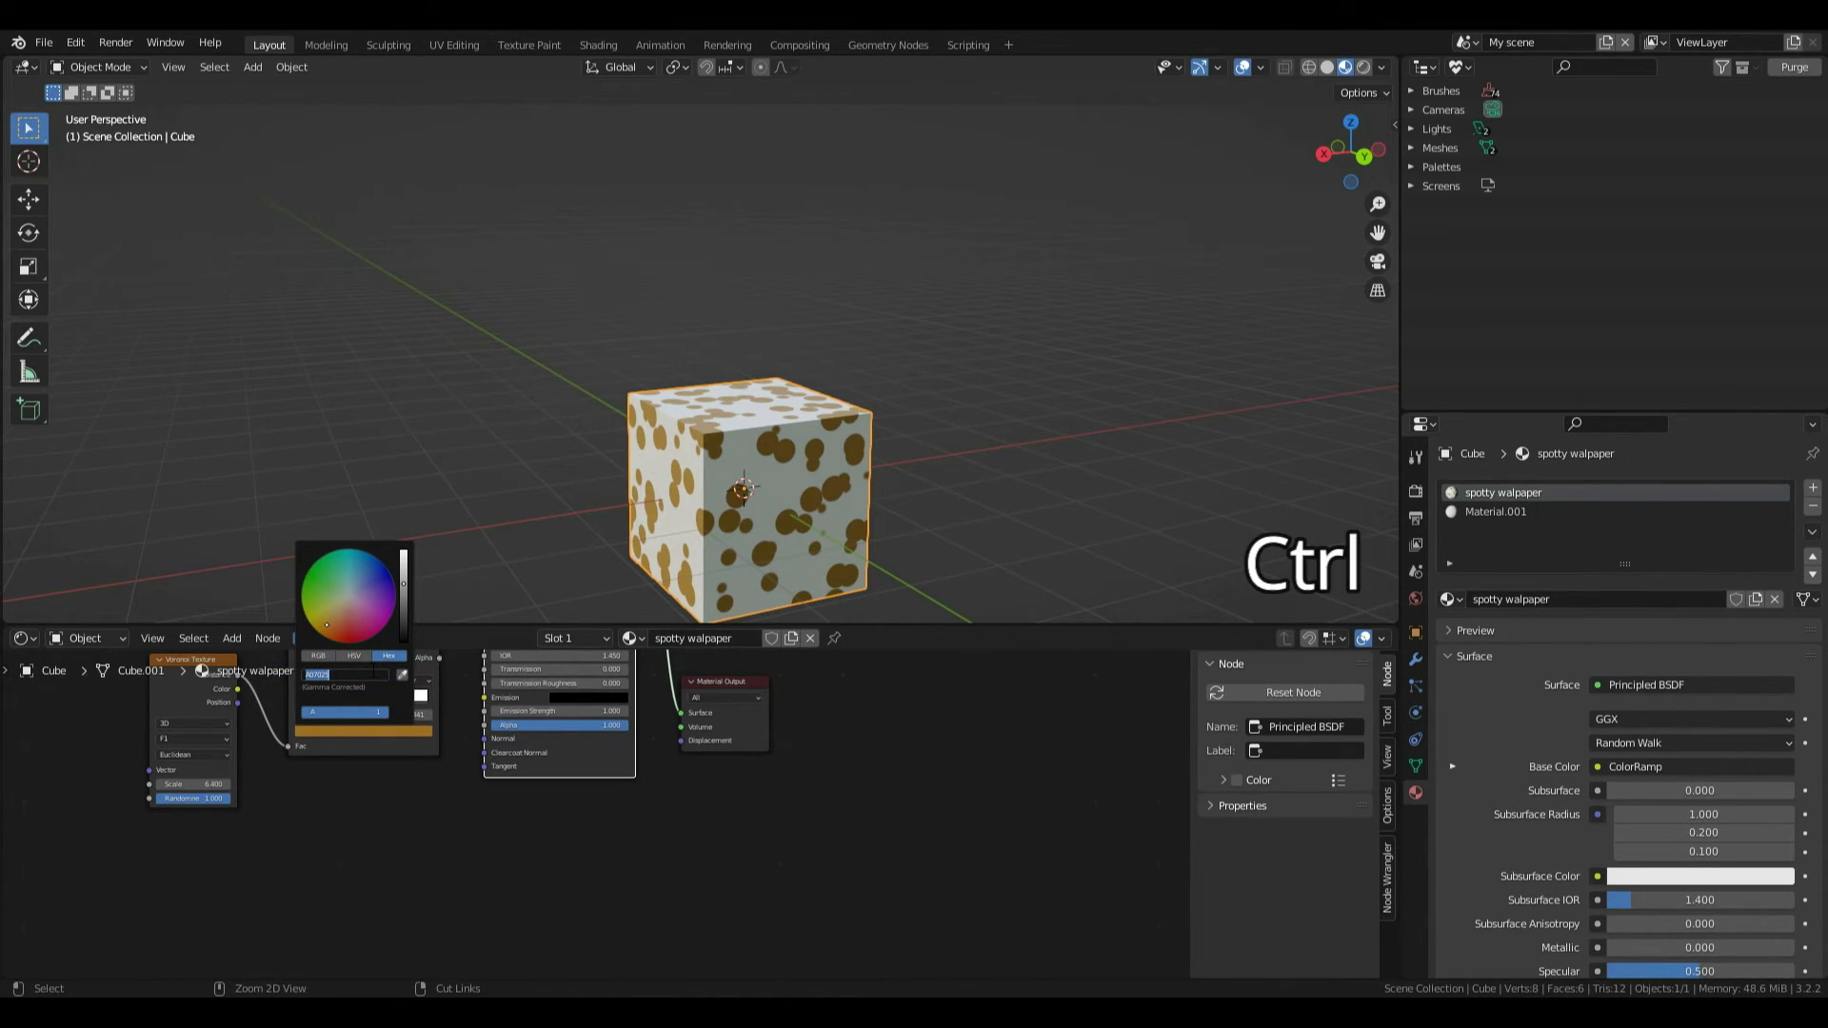
pyautogui.hotkey('ctrl', 'c')
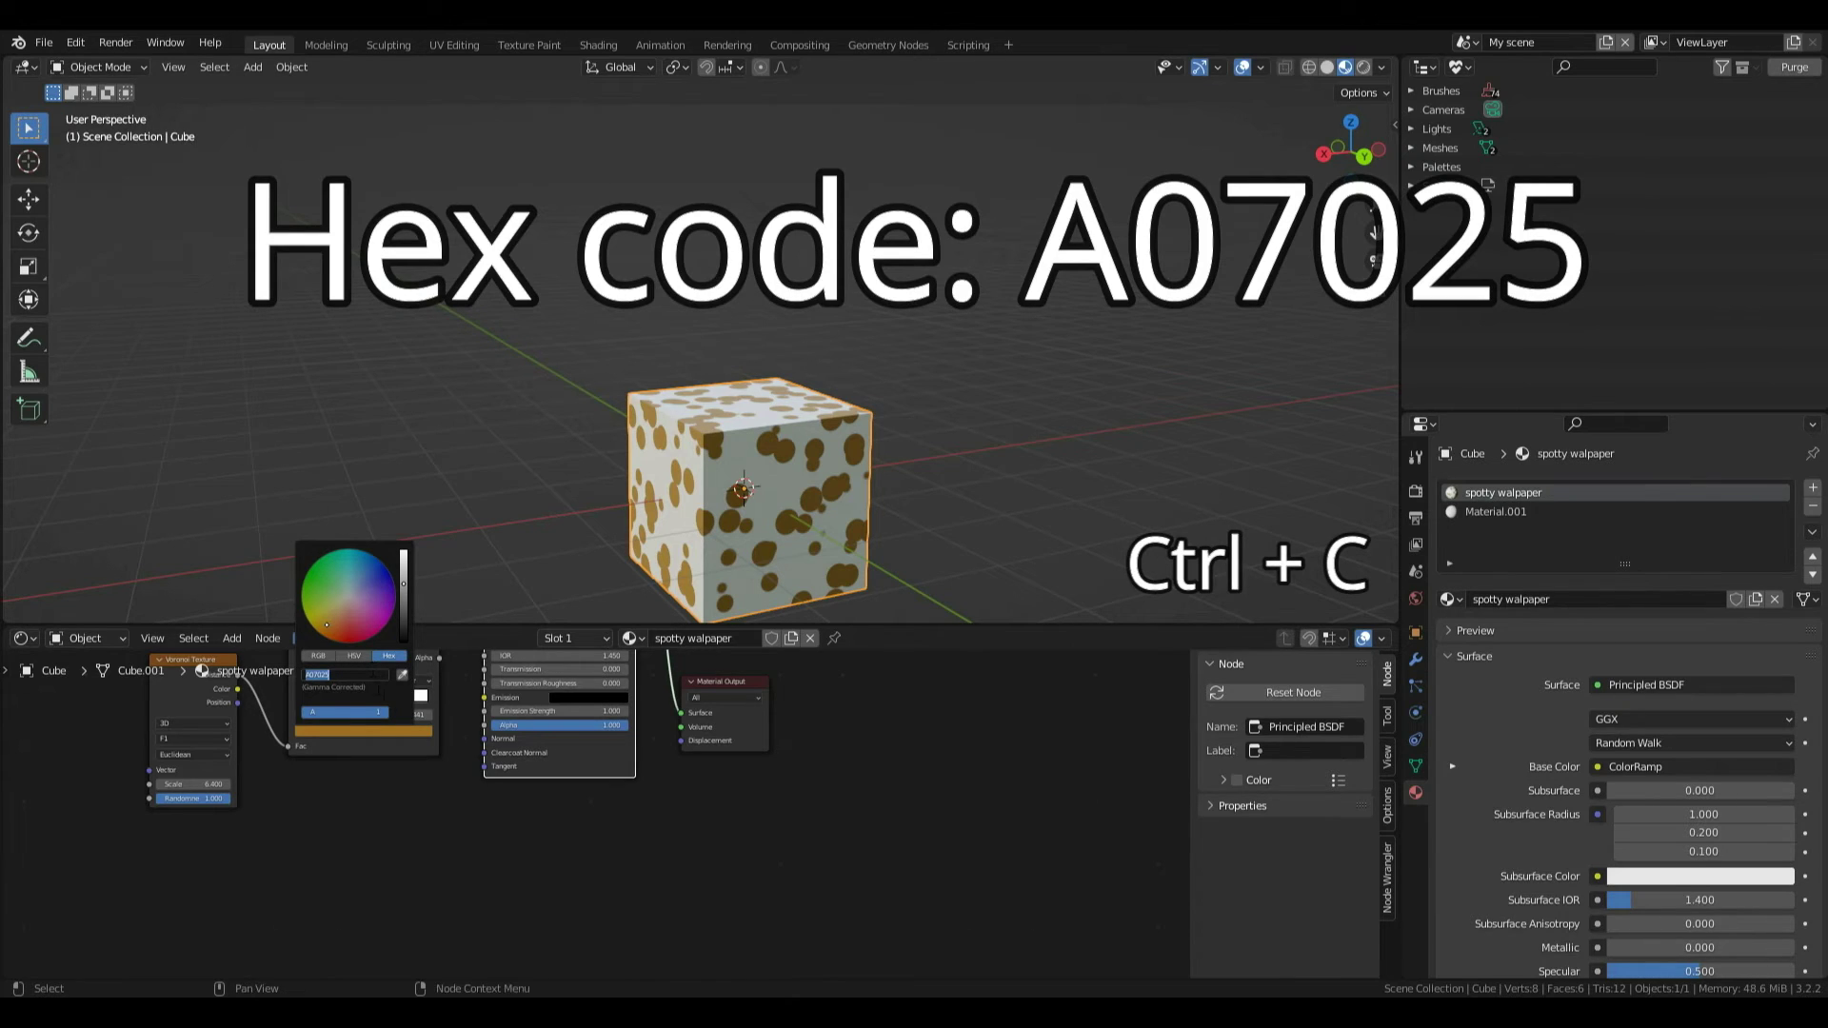
pyautogui.press('Escape')
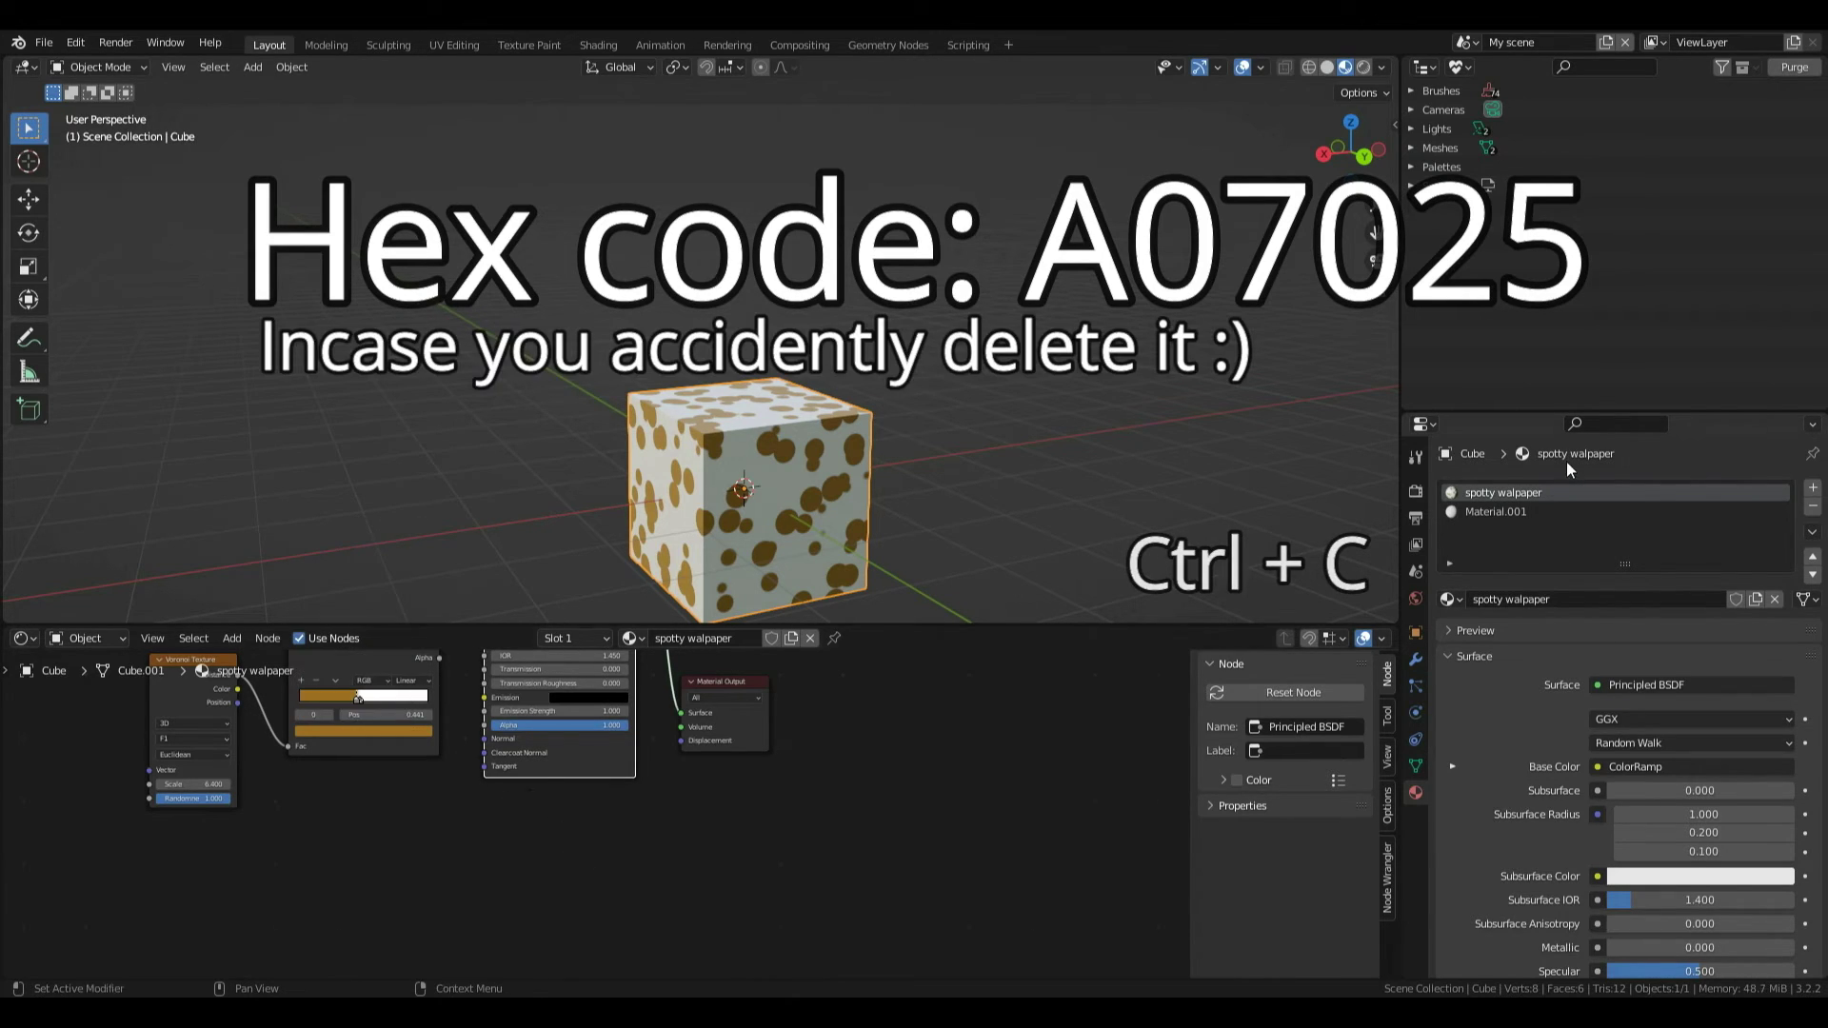
# Paste A07025 into Material.001's Base Color hex field.
pyautogui.click(1541, 512)
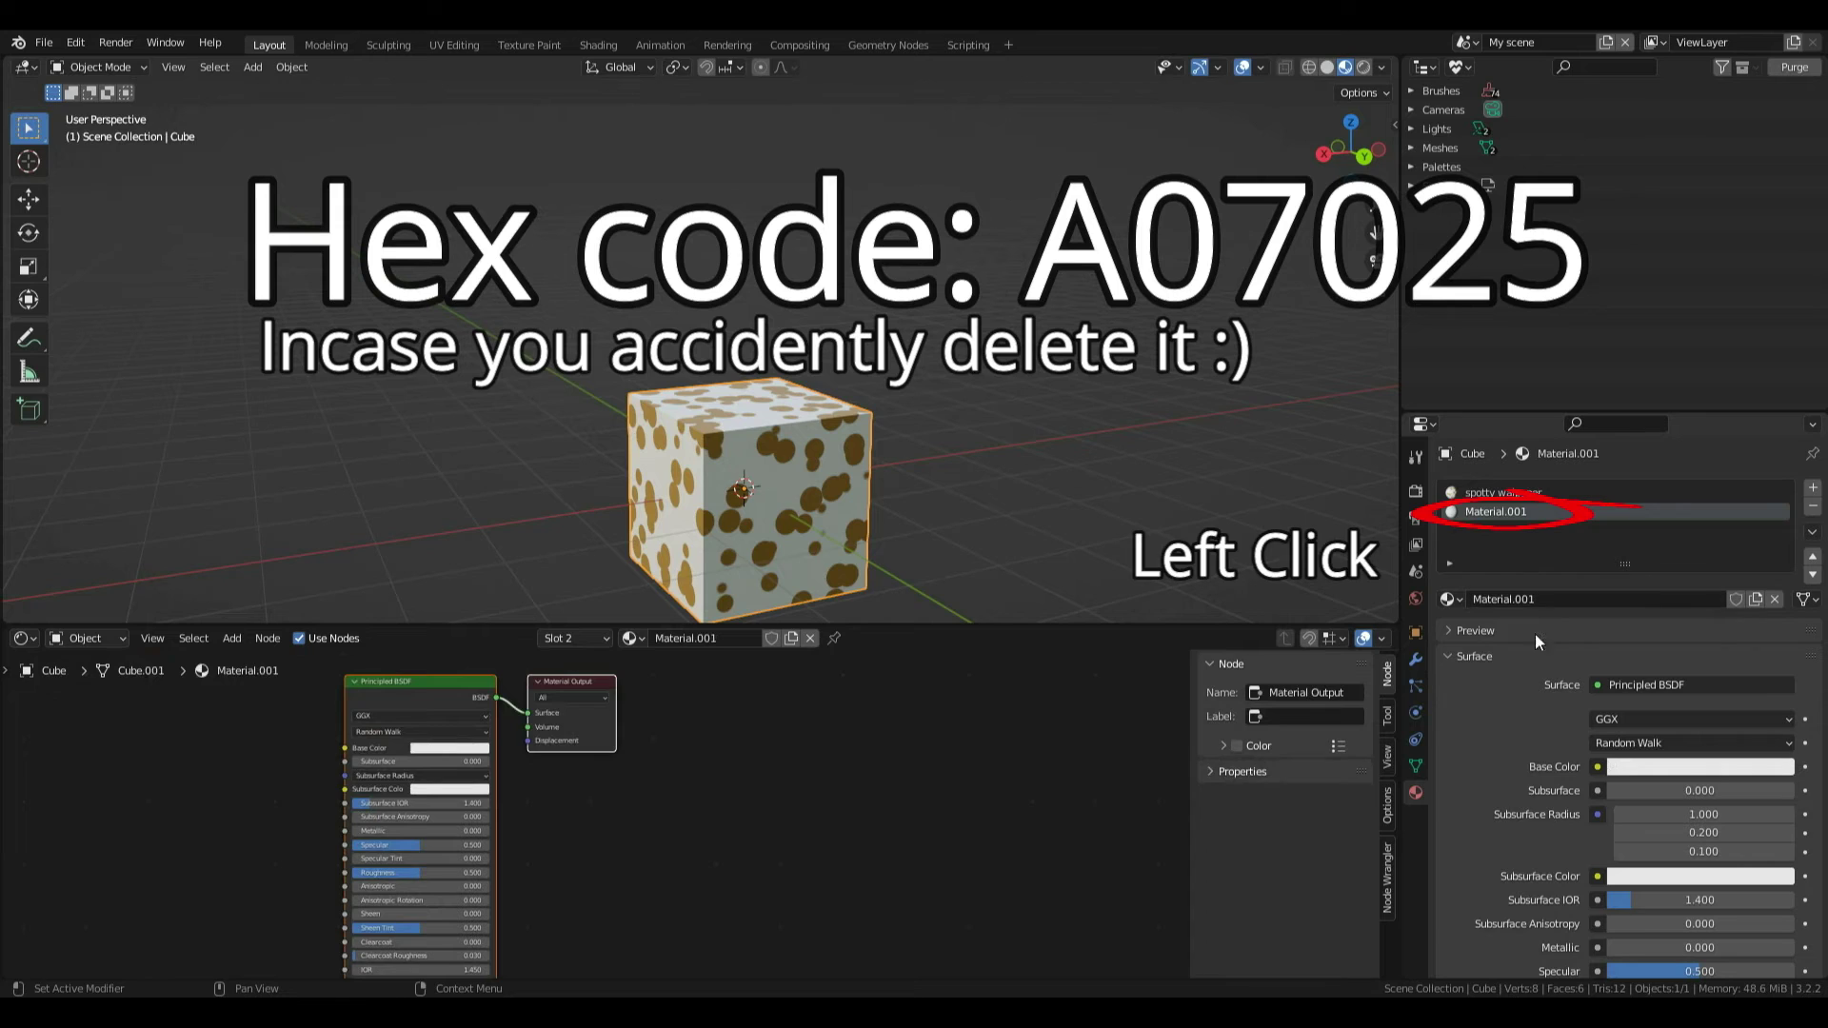
pyautogui.click(1633, 767)
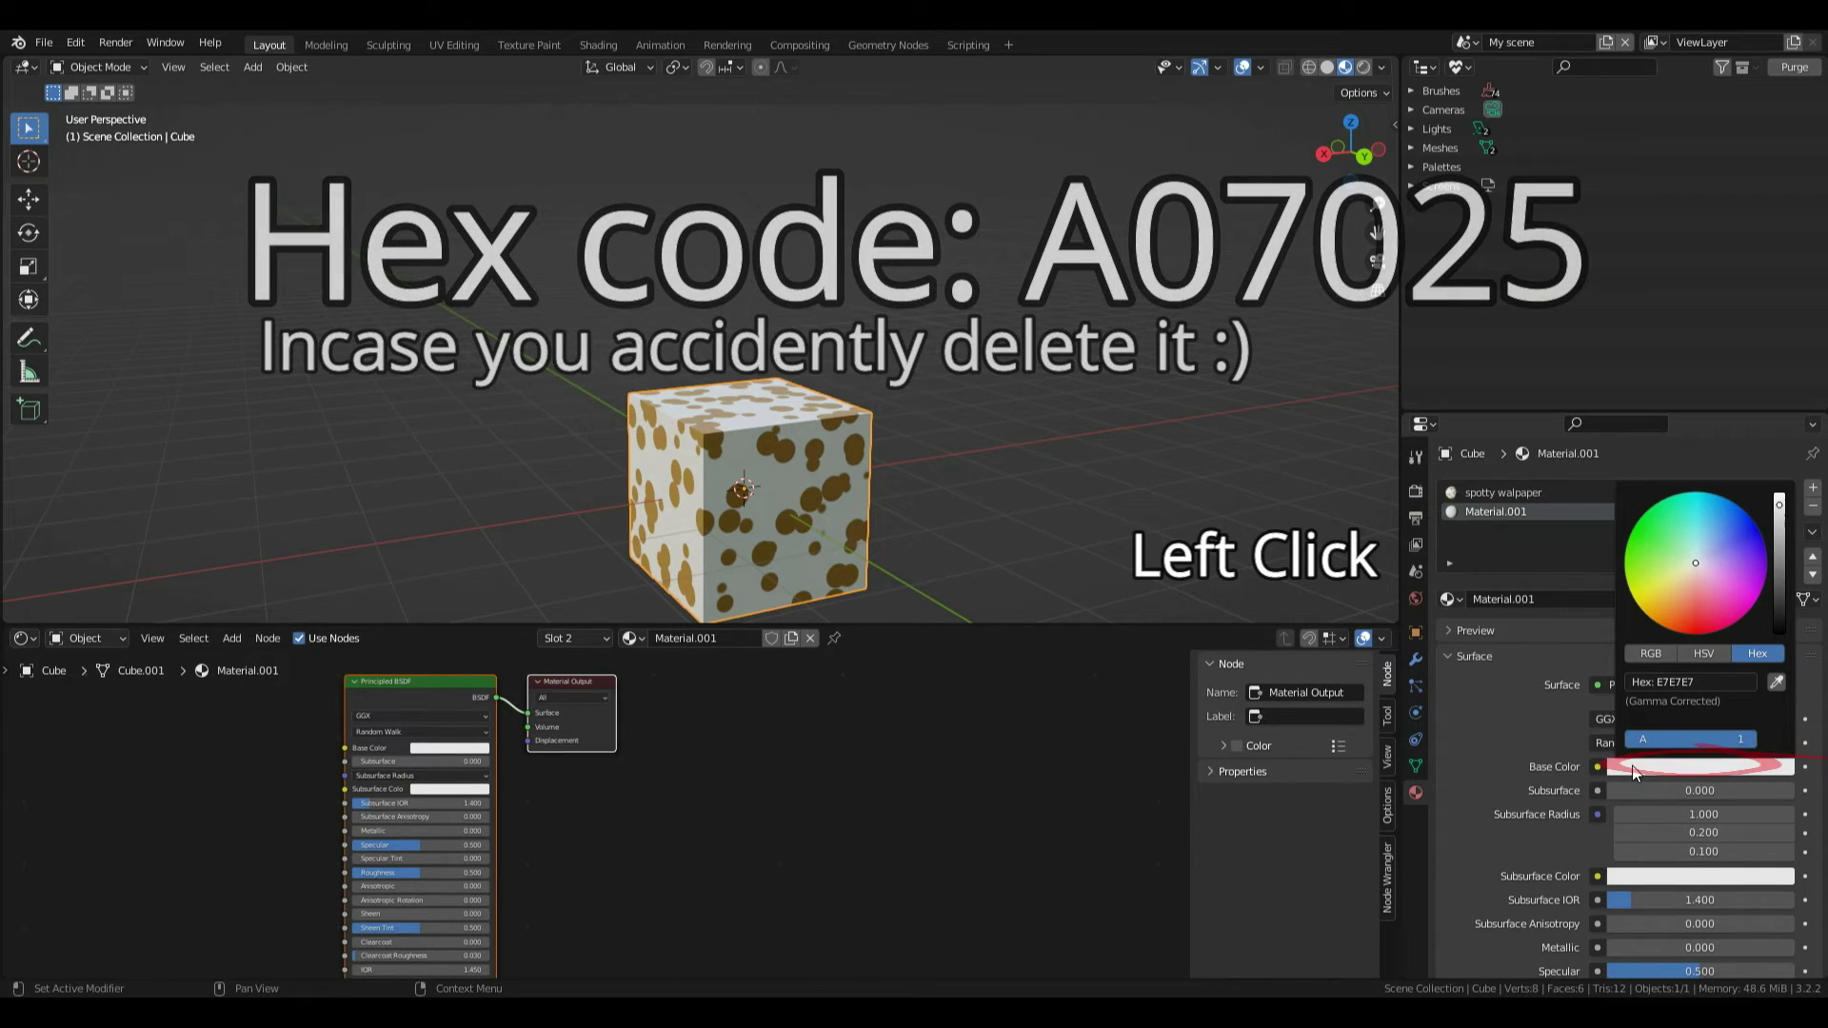
pyautogui.click(1672, 682)
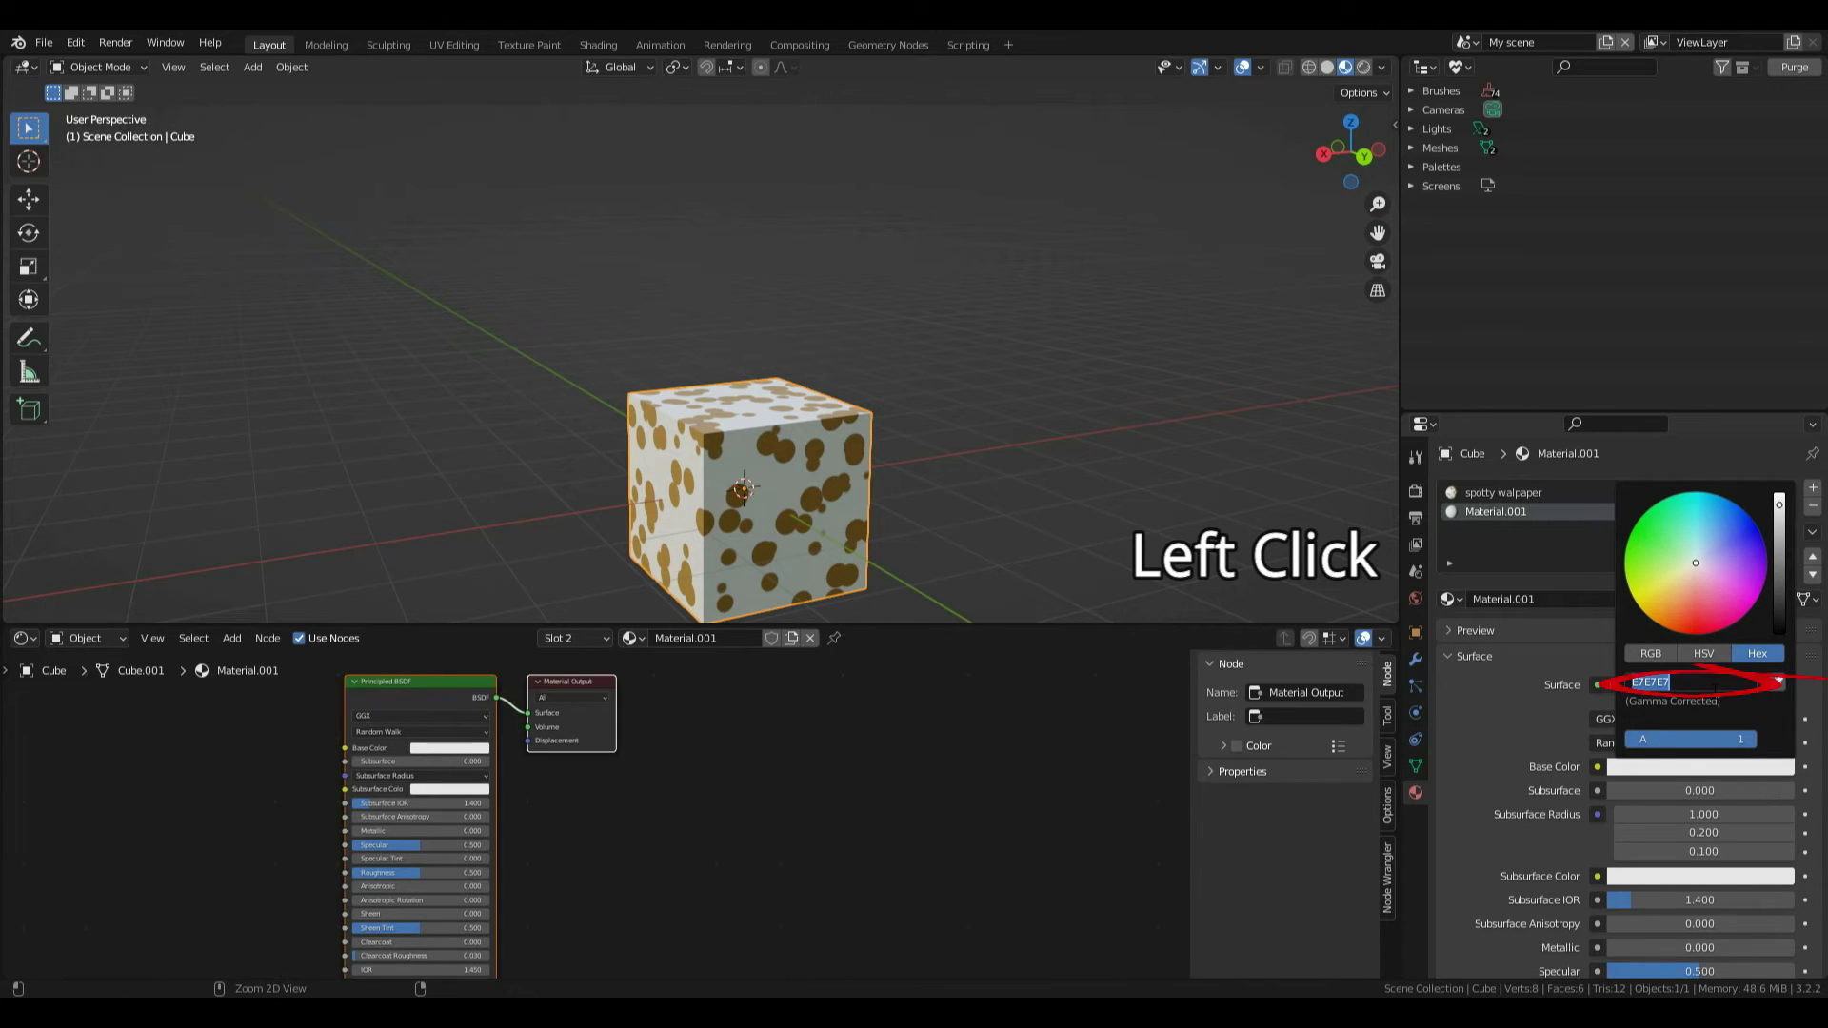
pyautogui.hotkey('ctrl', 'v')
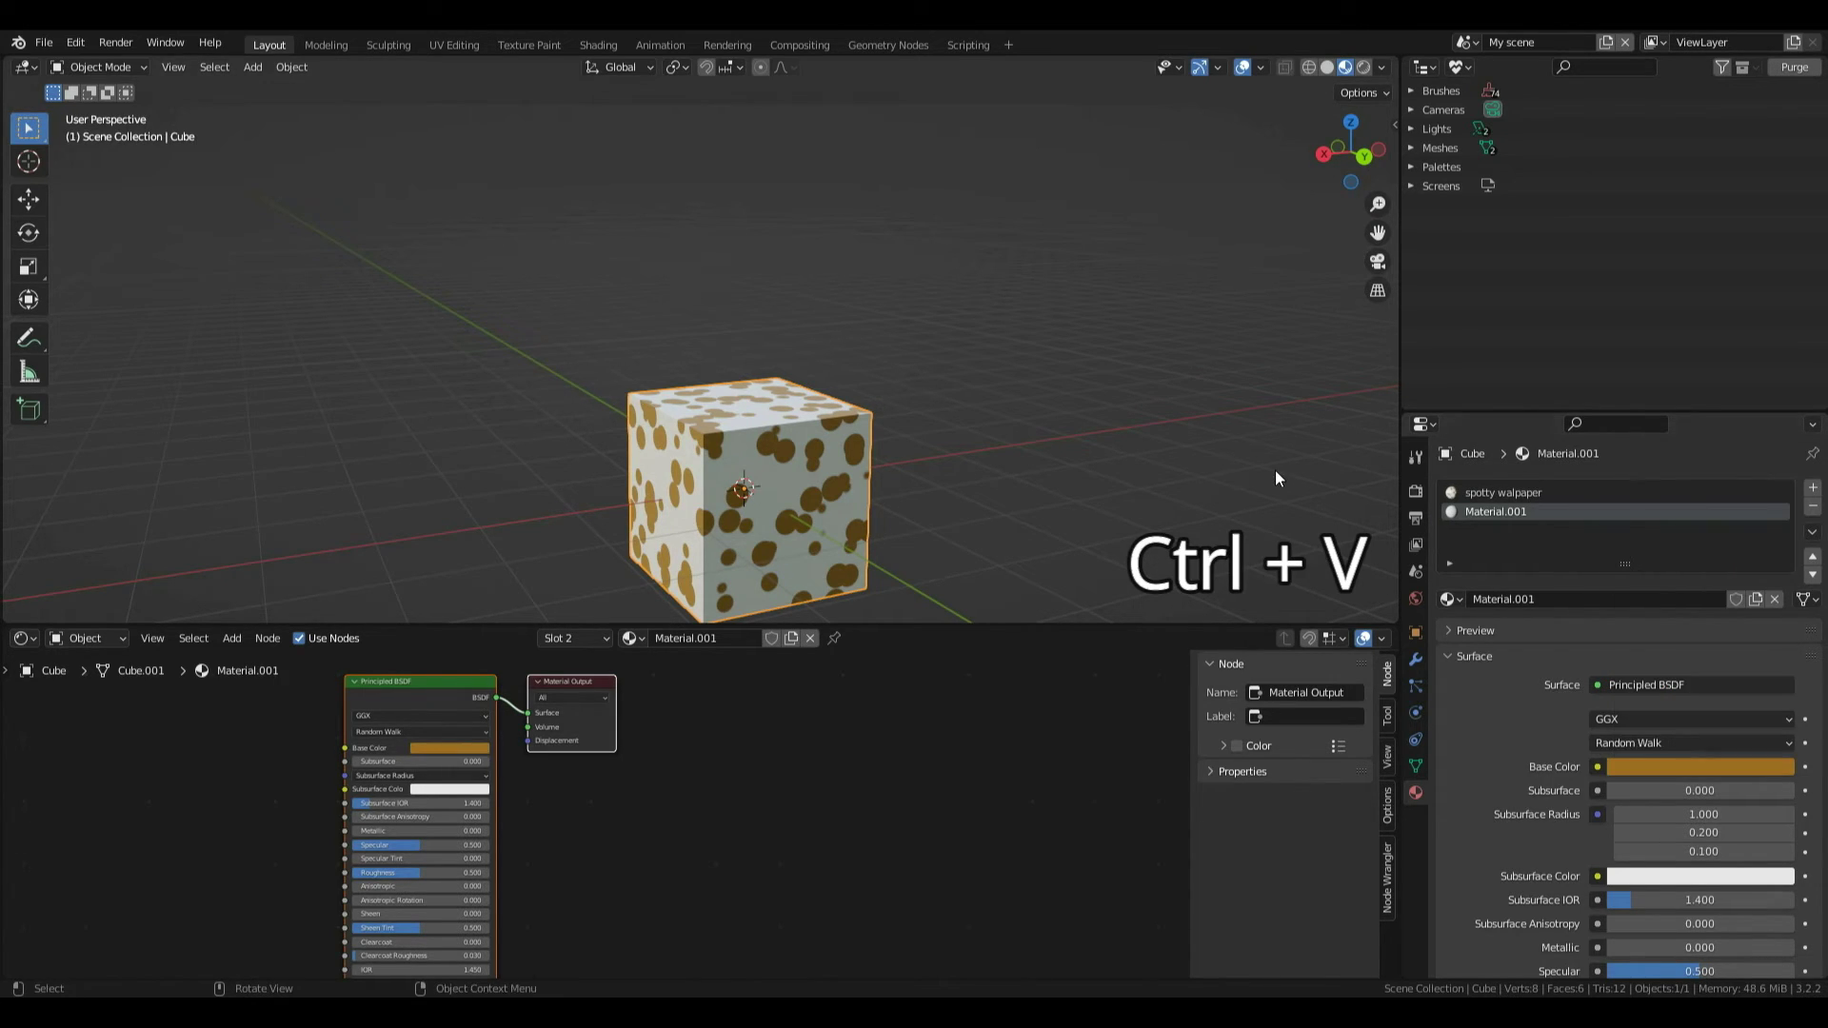
# Orbit the view to look over the cube's gold Voronoi spots on white.
pyautogui.moveTo(1350, 153); pyautogui.dragTo(972, 714)
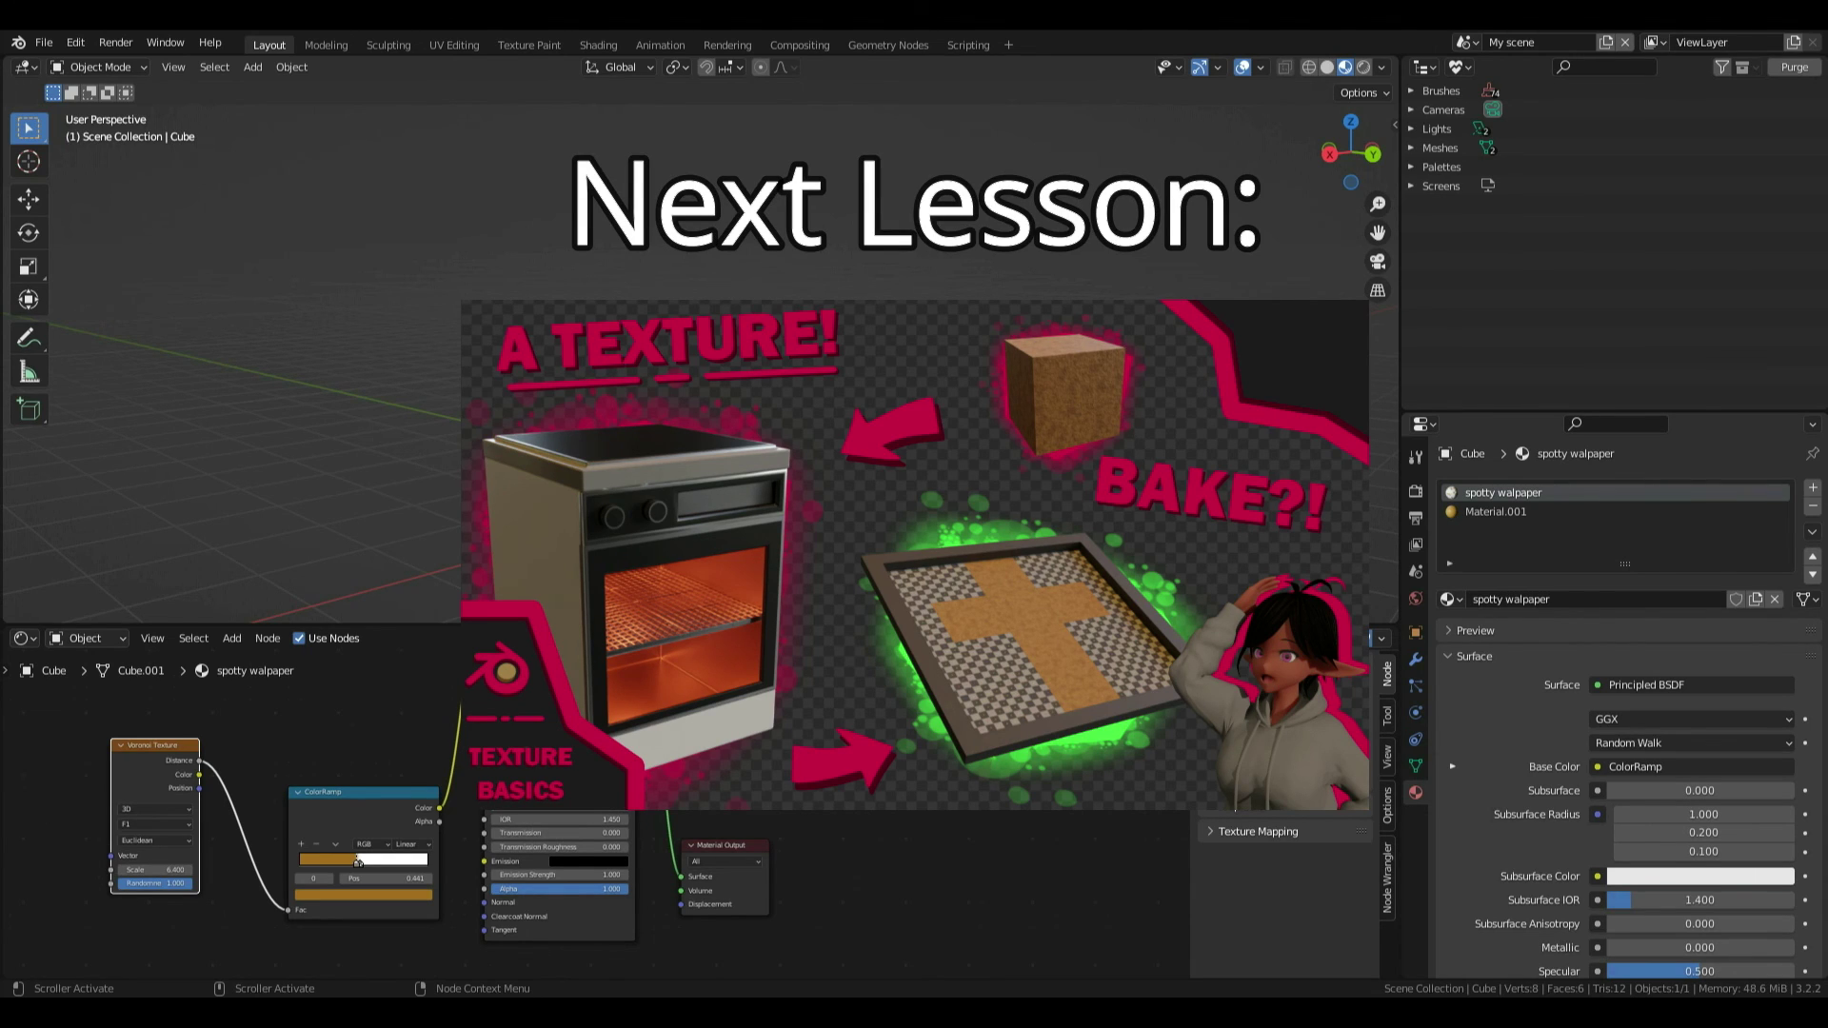
pyautogui.moveTo(1351, 152)
pyautogui.mouseDown()
pyautogui.moveTo(1388, 156)
pyautogui.moveTo(1394, 204)
pyautogui.moveTo(1329, 142)
pyautogui.mouseUp()
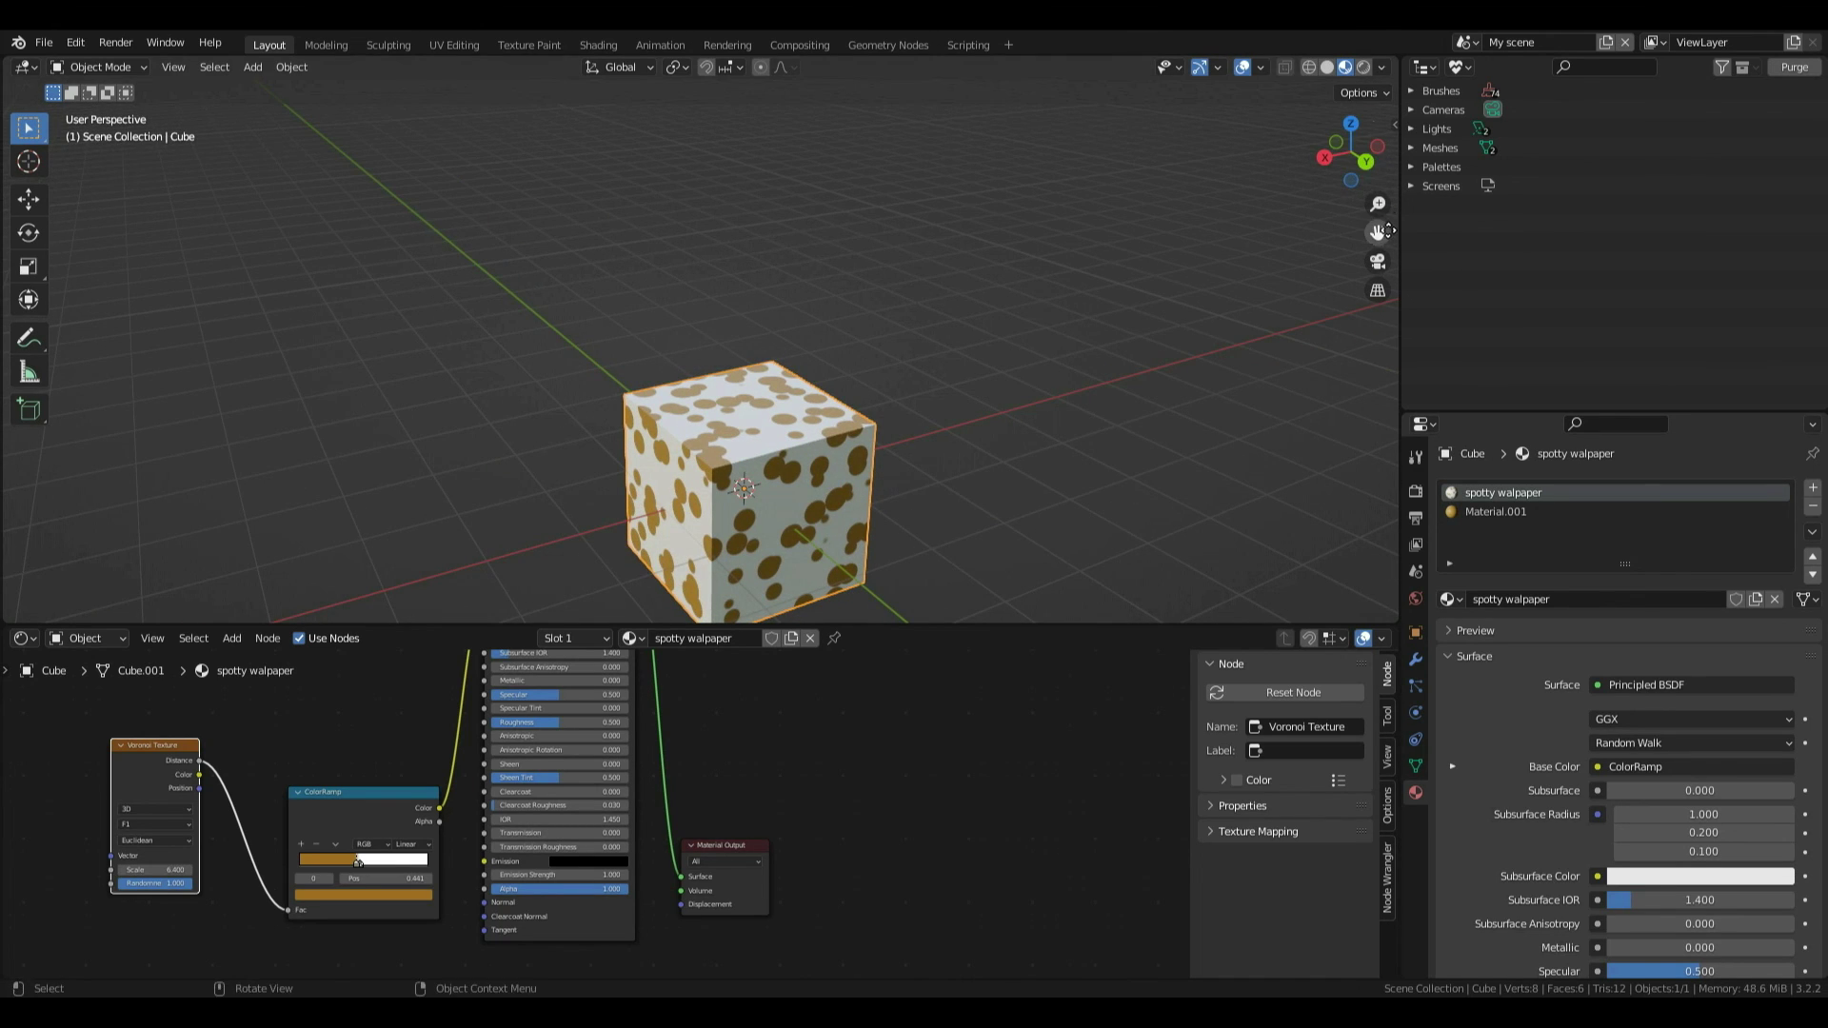
pyautogui.moveTo(1377, 233); pyautogui.dragTo(1378, 203)
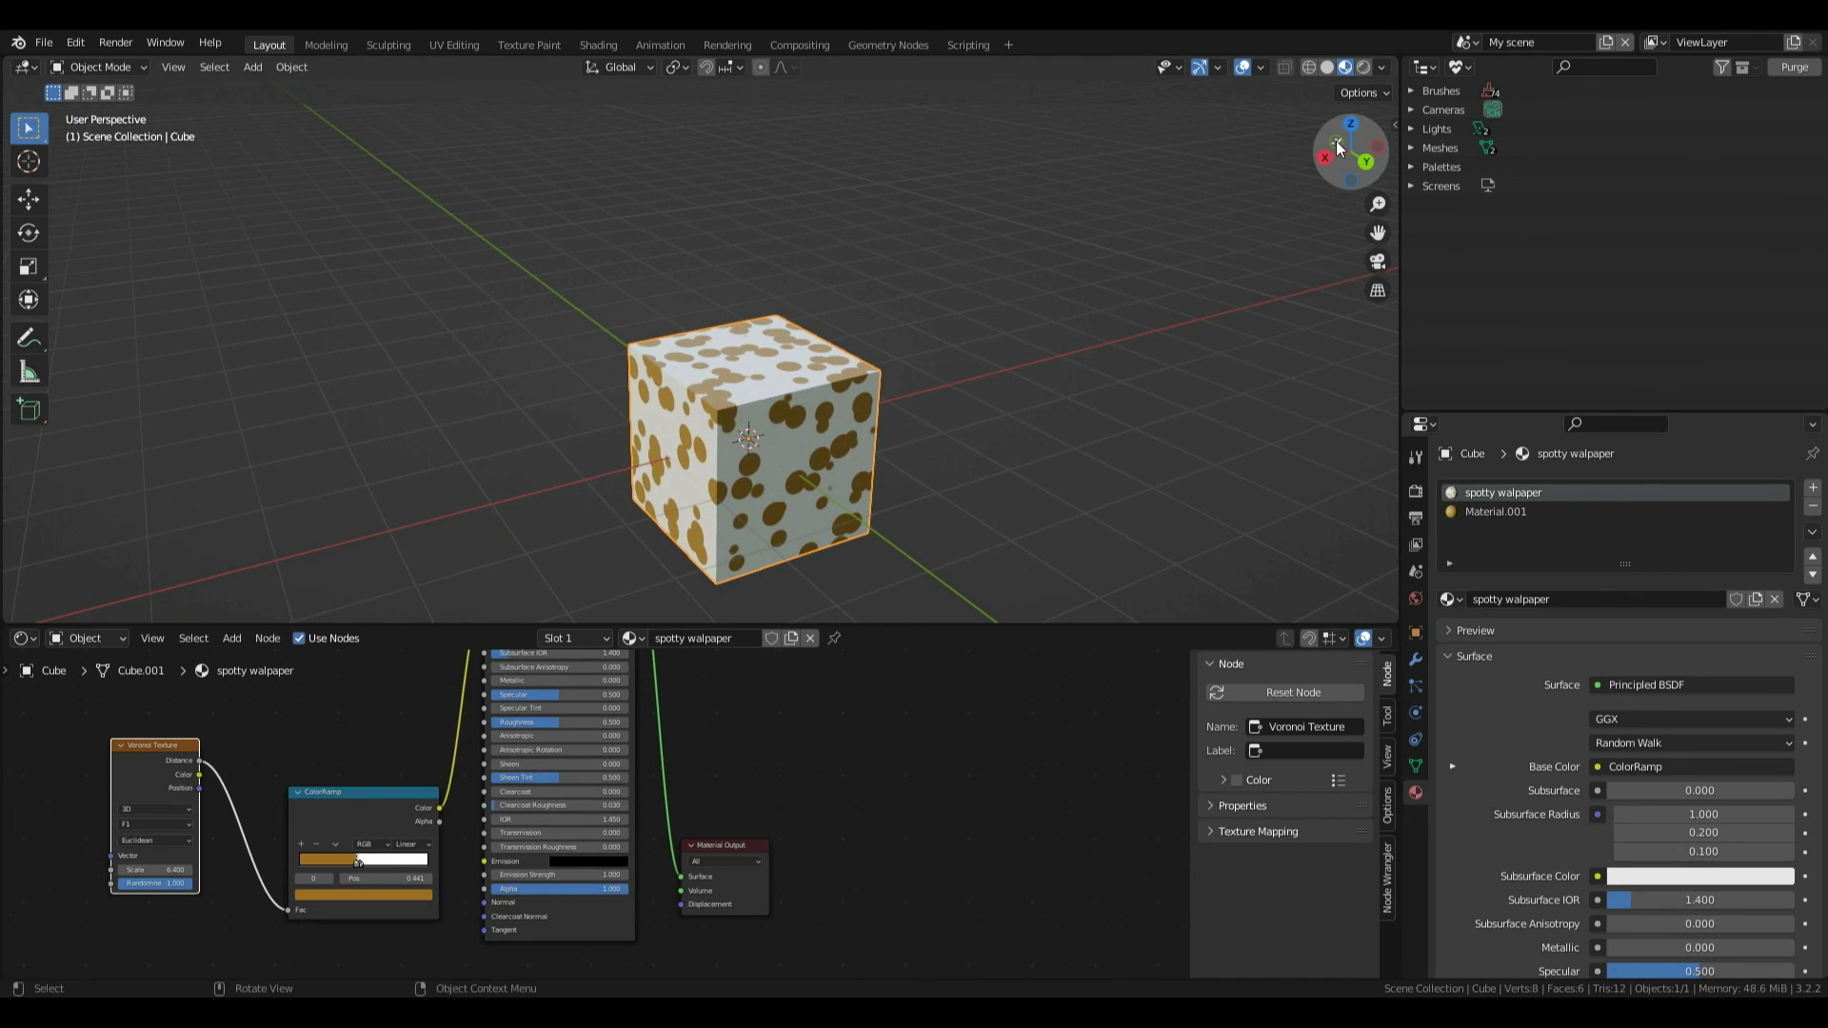